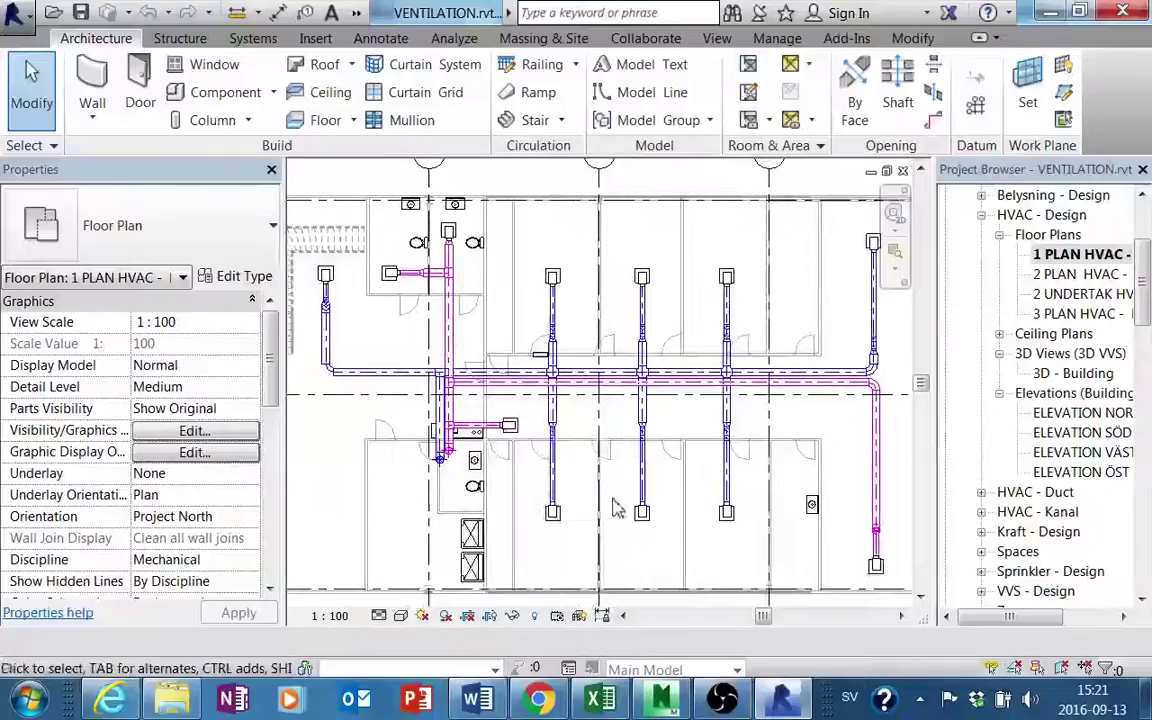
# Pan and zoom across the HVAC plan, briefly selecting the top air terminal on the right branch
pyautogui.moveTo(720, 520); pyautogui.dragTo(789, 513, button='middle')
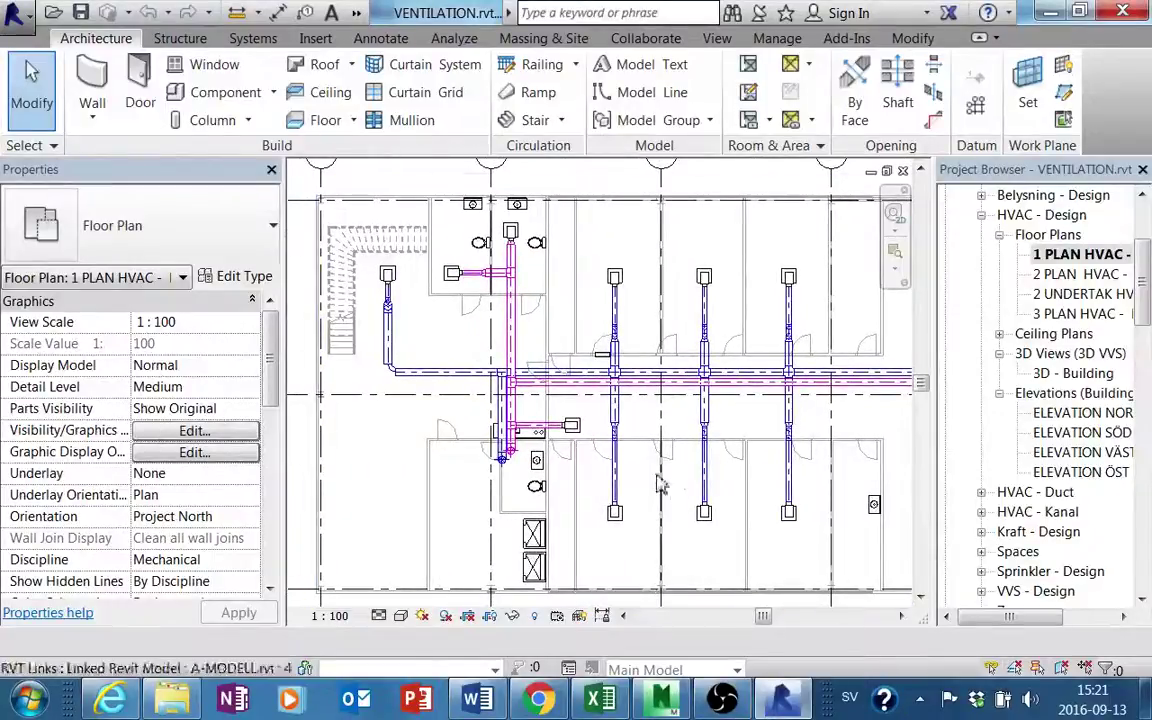
pyautogui.moveTo(675, 498)
pyautogui.mouseDown(button='middle')
pyautogui.moveTo(680, 507)
pyautogui.moveTo(607, 490)
pyautogui.moveTo(607, 475)
pyautogui.mouseUp(button='middle')
pyautogui.scroll(-1, 689, 489)
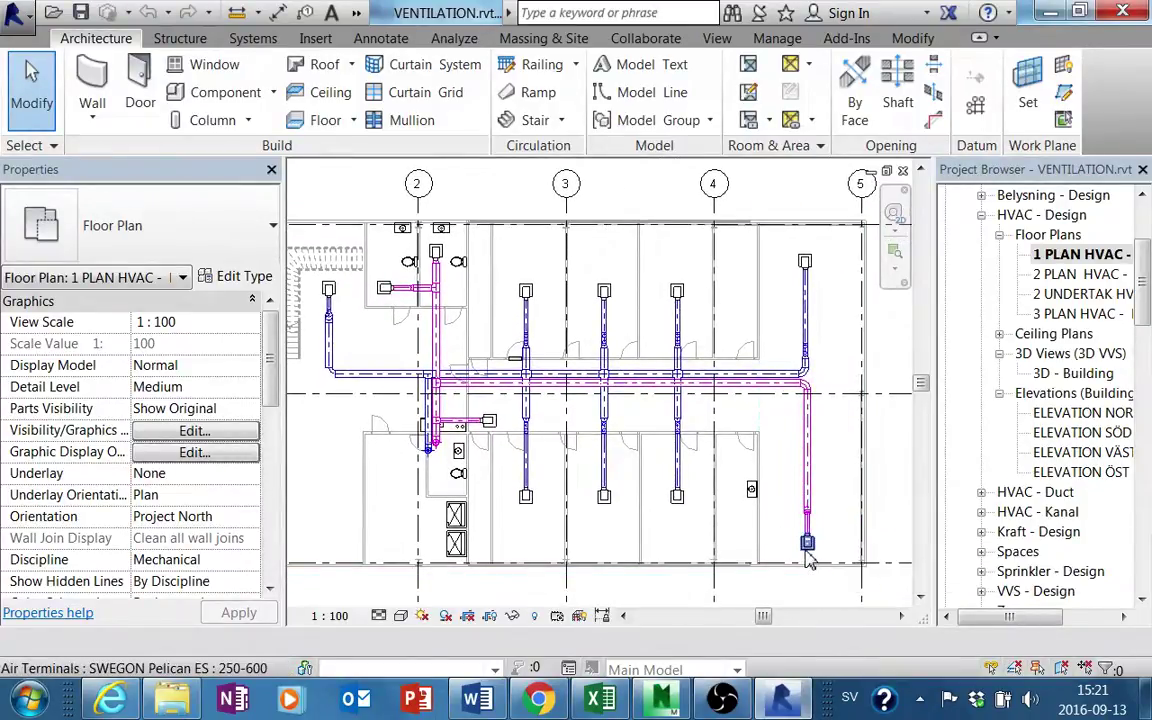
pyautogui.moveTo(808, 558)
pyautogui.mouseDown(button='middle')
pyautogui.moveTo(795, 543)
pyautogui.moveTo(712, 571)
pyautogui.moveTo(760, 547)
pyautogui.mouseUp(button='middle')
pyautogui.scroll(1, 720, 560)
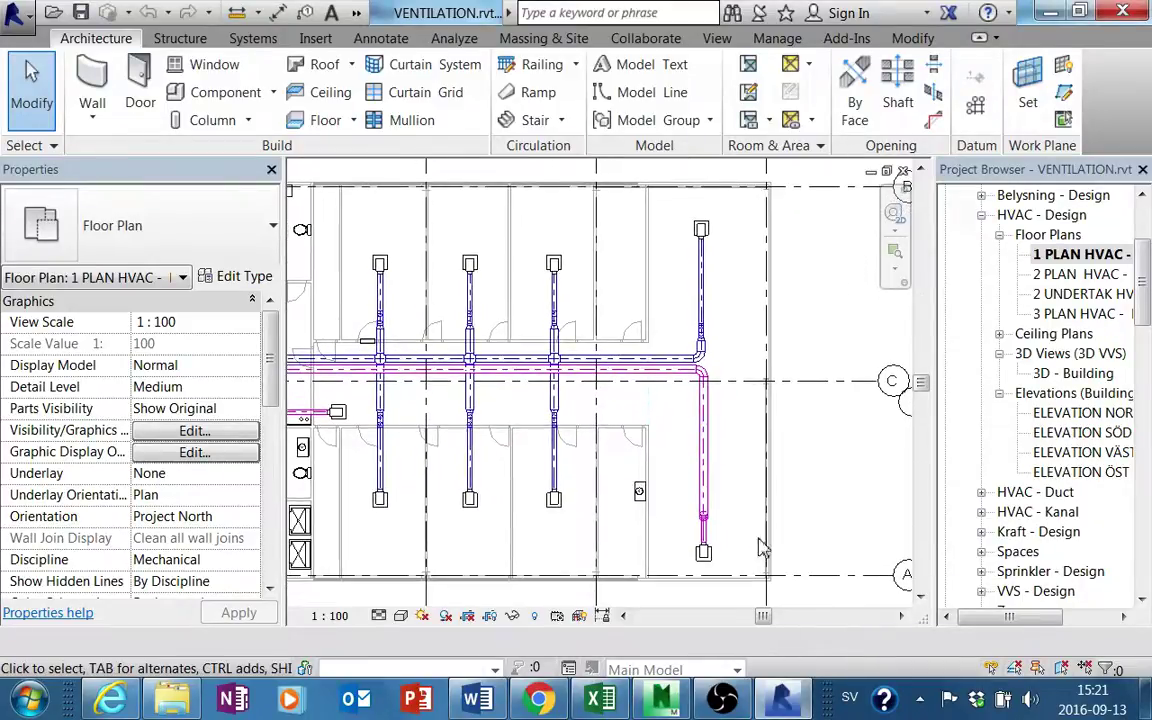
pyautogui.click(703, 230)
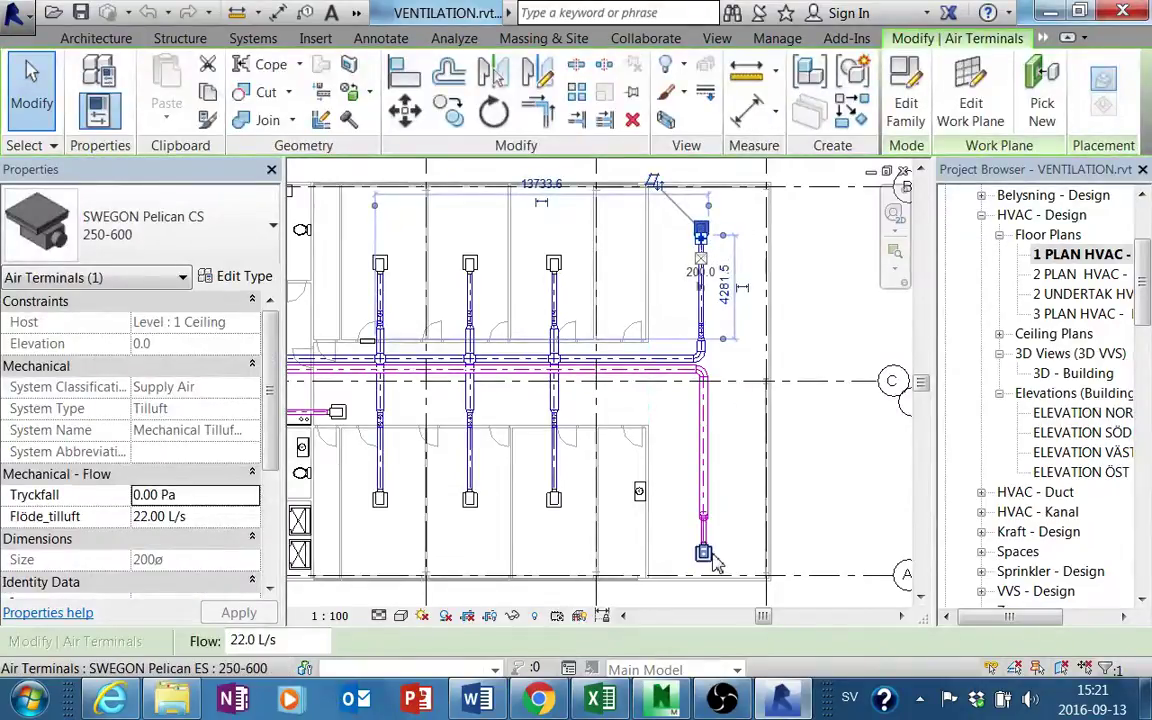
pyautogui.press('Escape')
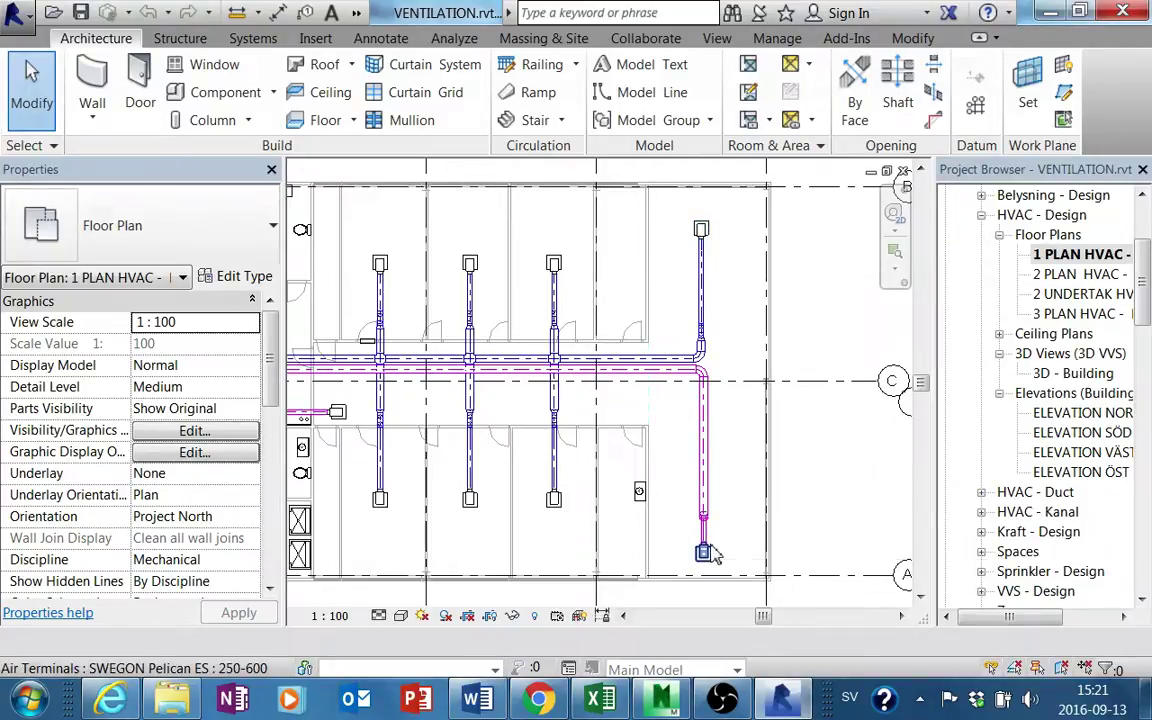
# Zoom in closely on the small rectangle in the corridor wall next to the door
pyautogui.moveTo(590, 463)
pyautogui.mouseDown(button='middle')
pyautogui.moveTo(583, 418)
pyautogui.moveTo(714, 258)
pyautogui.mouseUp(button='middle')
pyautogui.scroll(2, 595, 410)
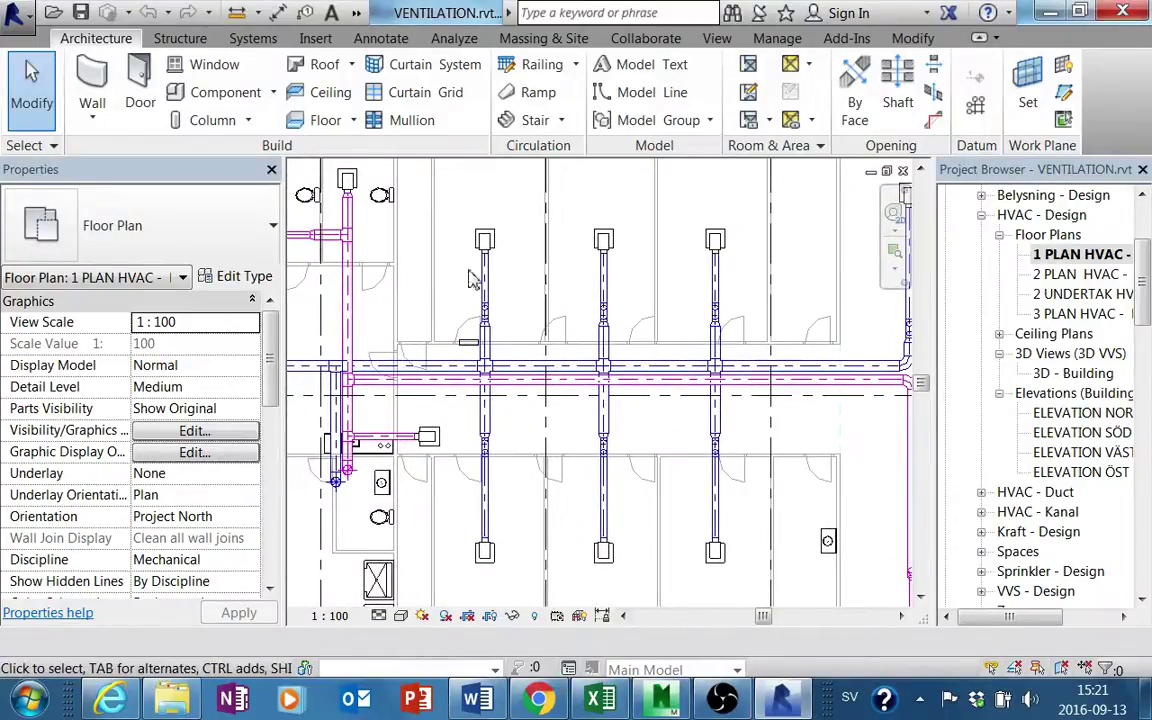
pyautogui.scroll(1, 470, 278)
pyautogui.moveTo(613, 305); pyautogui.dragTo(608, 335, button='middle')
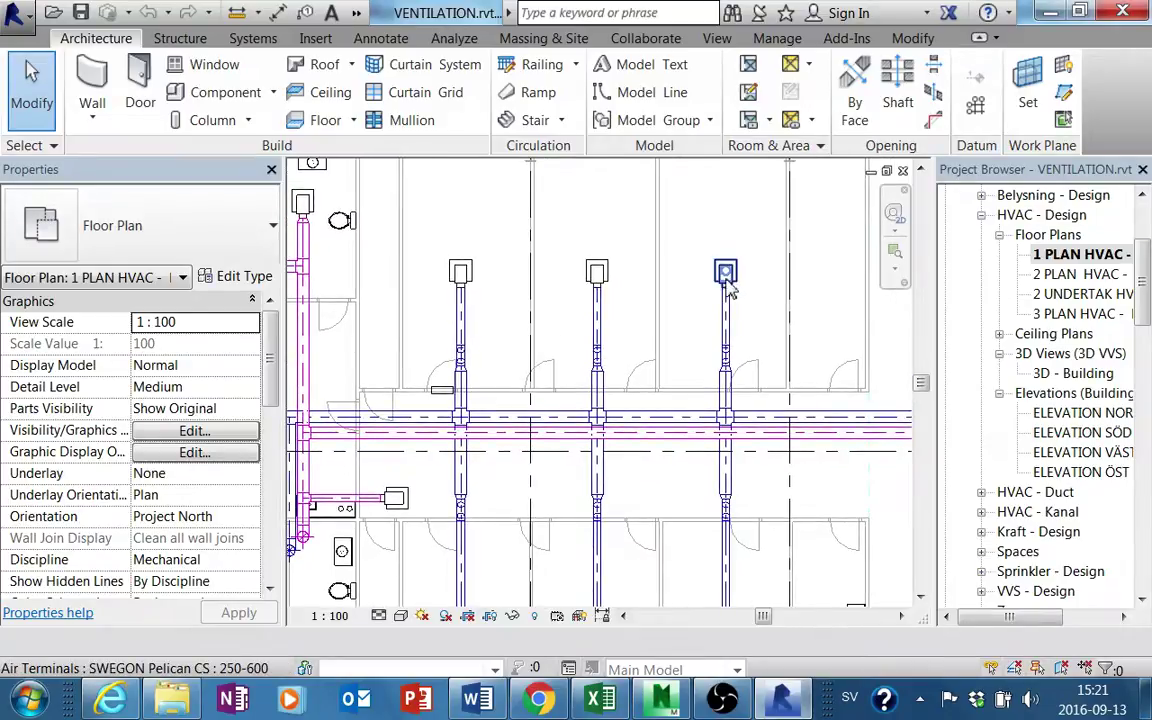
pyautogui.scroll(-2, 730, 282)
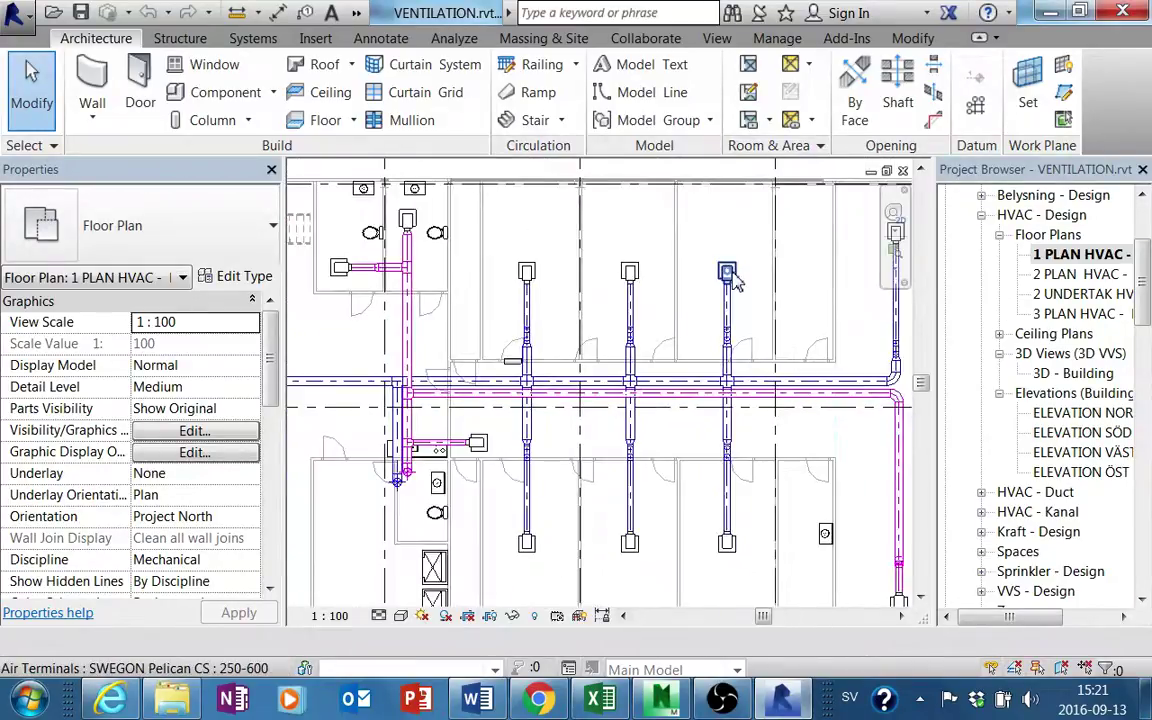
pyautogui.moveTo(728, 366)
pyautogui.mouseDown(button='middle')
pyautogui.moveTo(687, 366)
pyautogui.moveTo(666, 418)
pyautogui.moveTo(676, 452)
pyautogui.moveTo(638, 452)
pyautogui.mouseUp(button='middle')
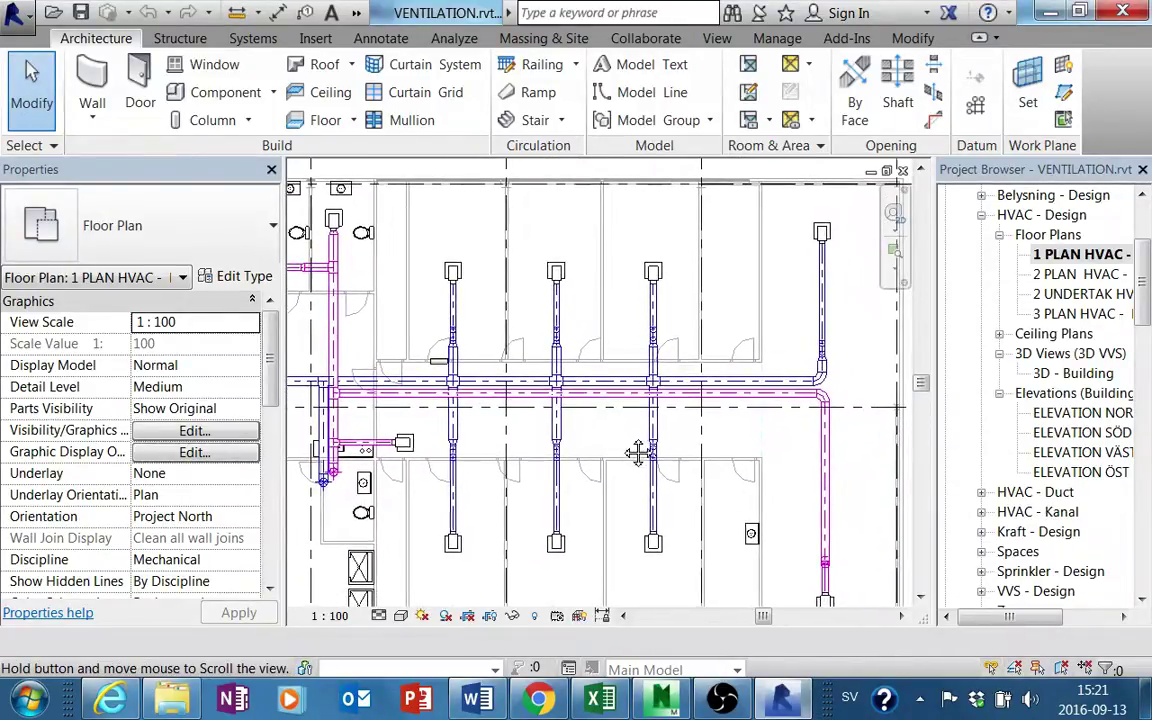
pyautogui.scroll(1, 637, 452)
pyautogui.scroll(1, 643, 437)
pyautogui.scroll(1, 553, 399)
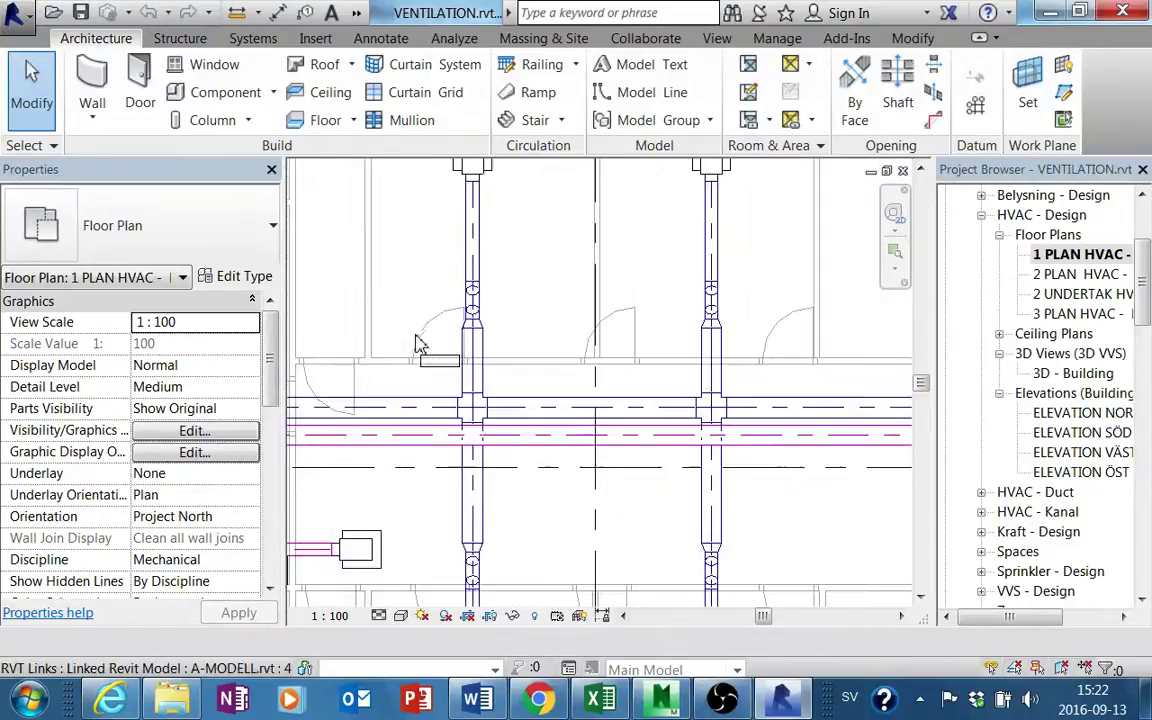
pyautogui.scroll(1, 420, 345)
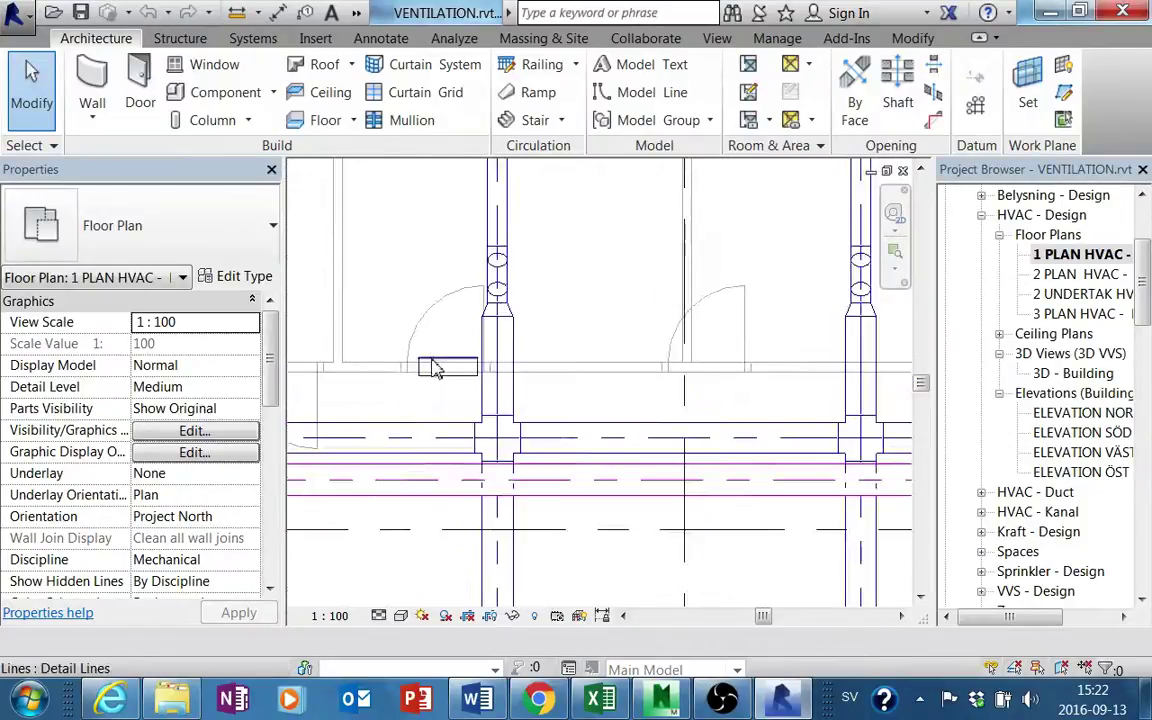
# In a new Chrome tab, search Google for 'överluftsdon' and show the image results
pyautogui.click(538, 700)
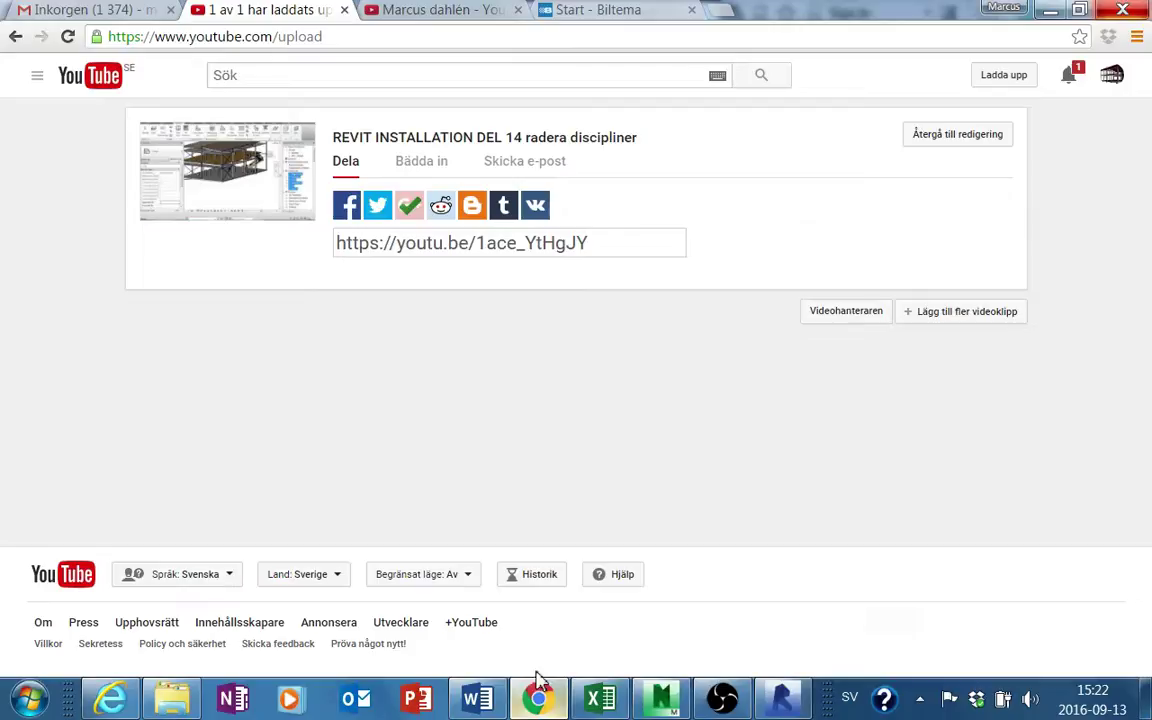
pyautogui.click(724, 14)
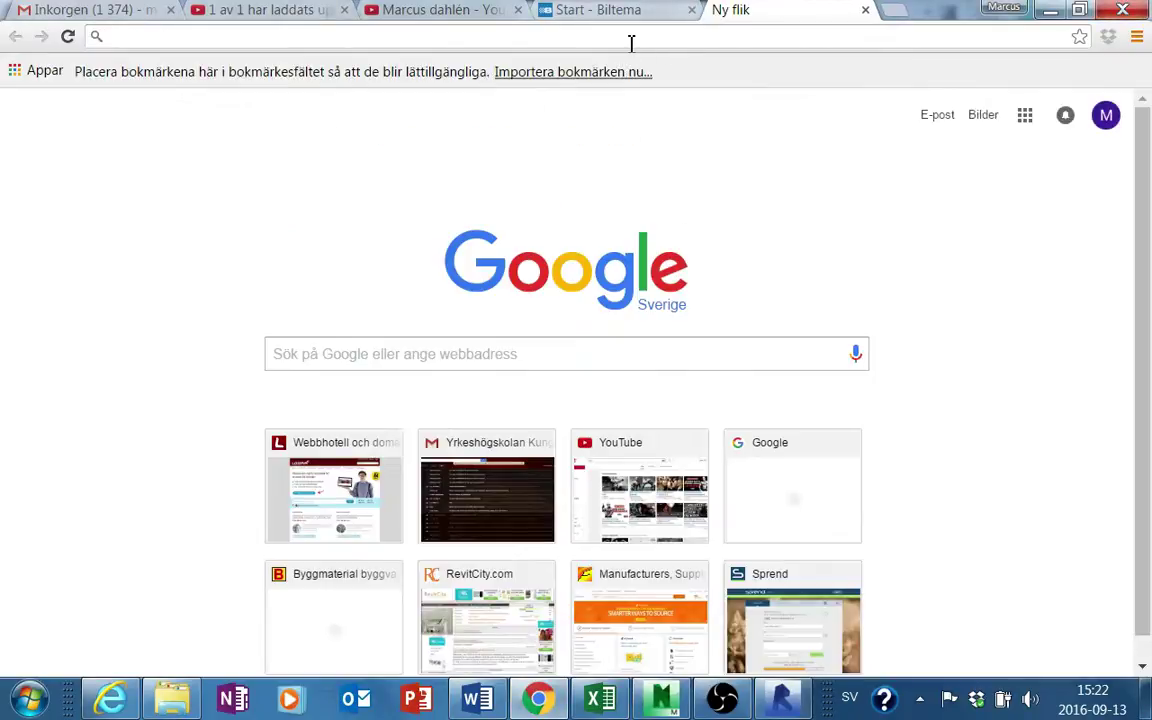
pyautogui.write('över')
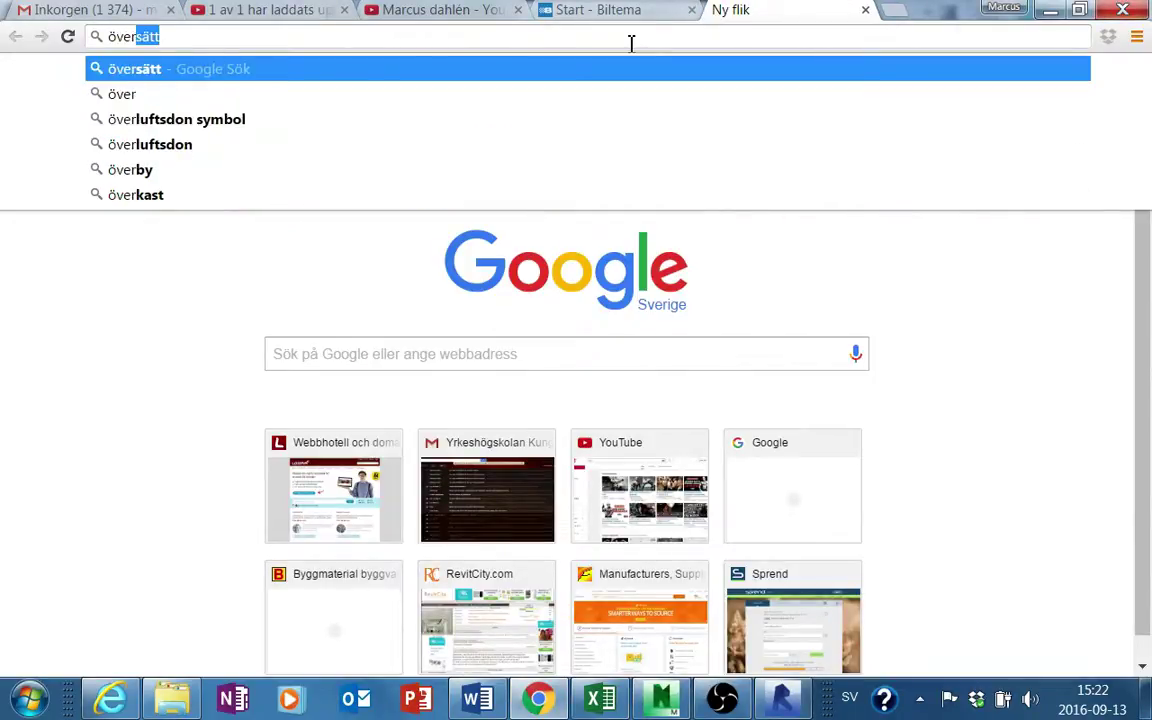
pyautogui.write('luftsdon')
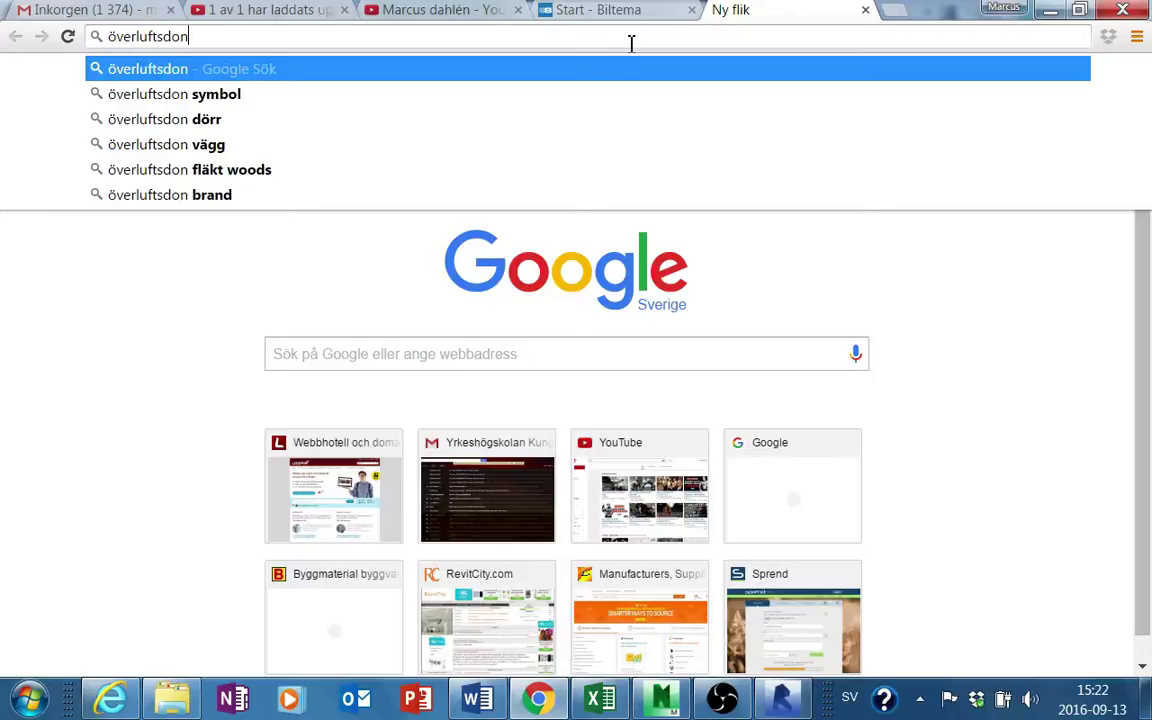
pyautogui.press('Return')
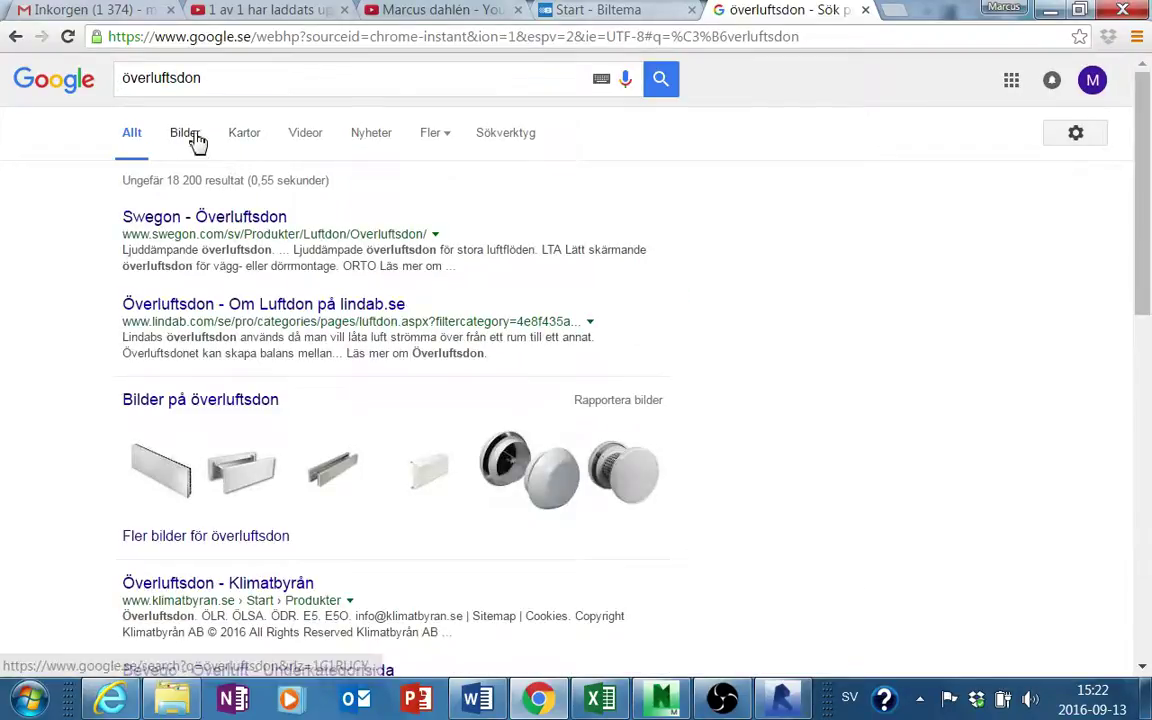
pyautogui.click(185, 140)
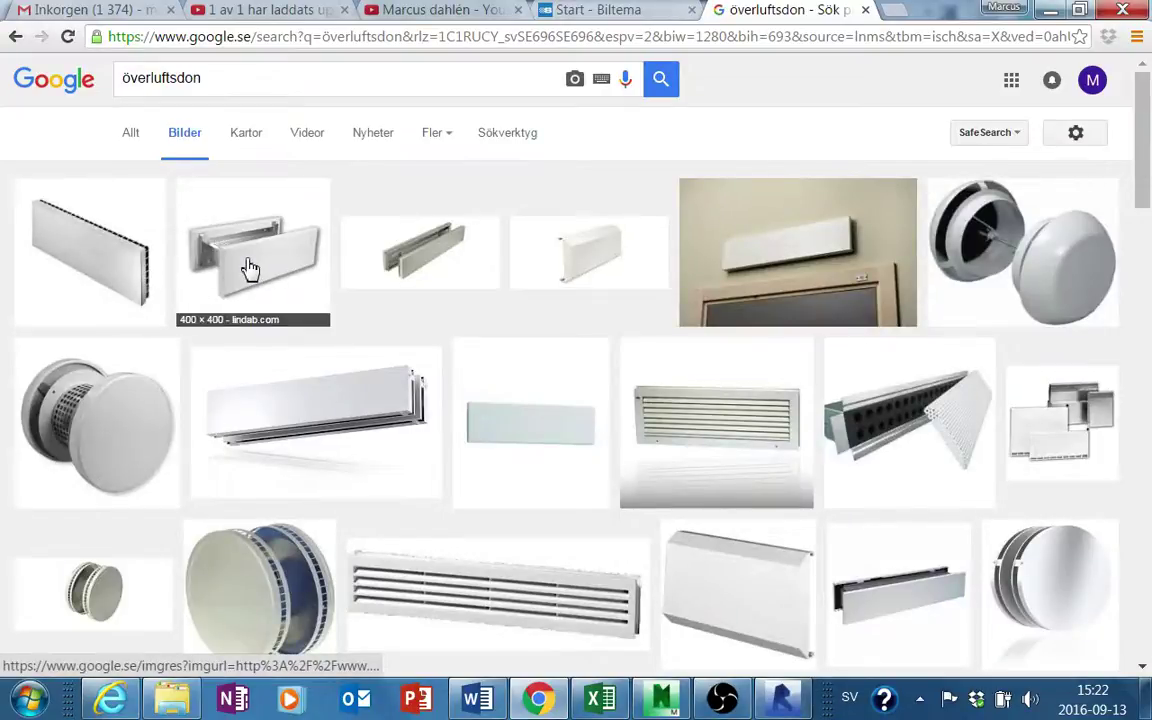
pyautogui.click(250, 270)
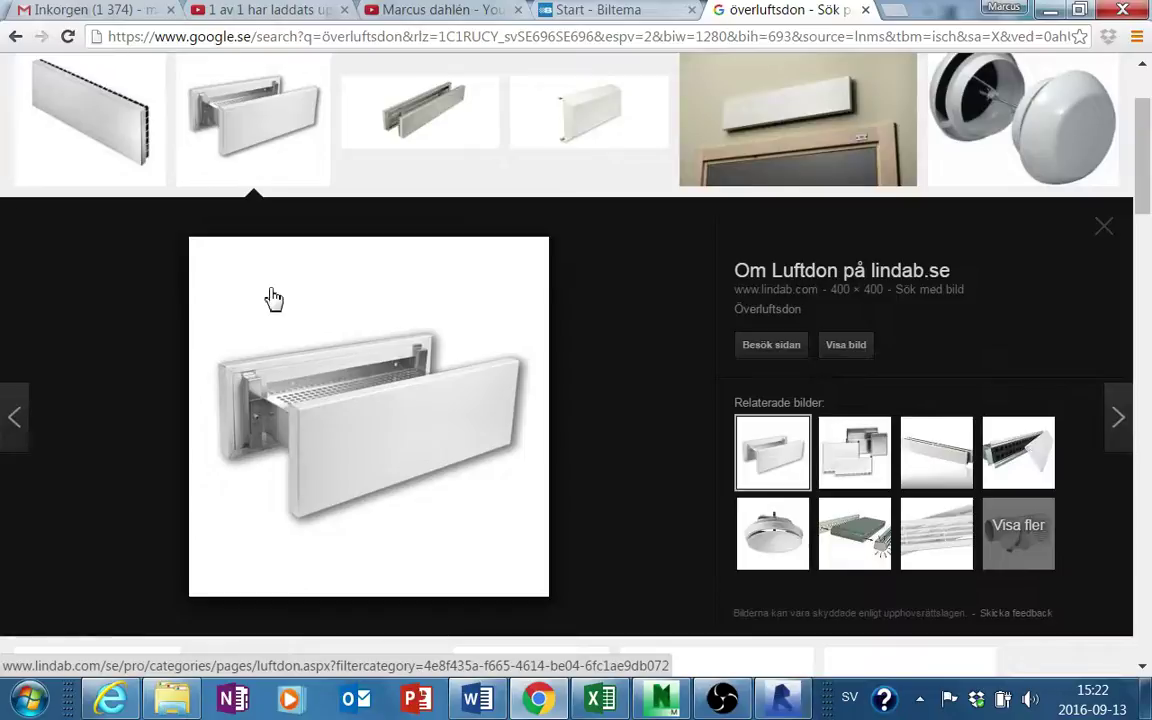
pyautogui.press('Right')
pyautogui.press('Right')
pyautogui.press('Right')
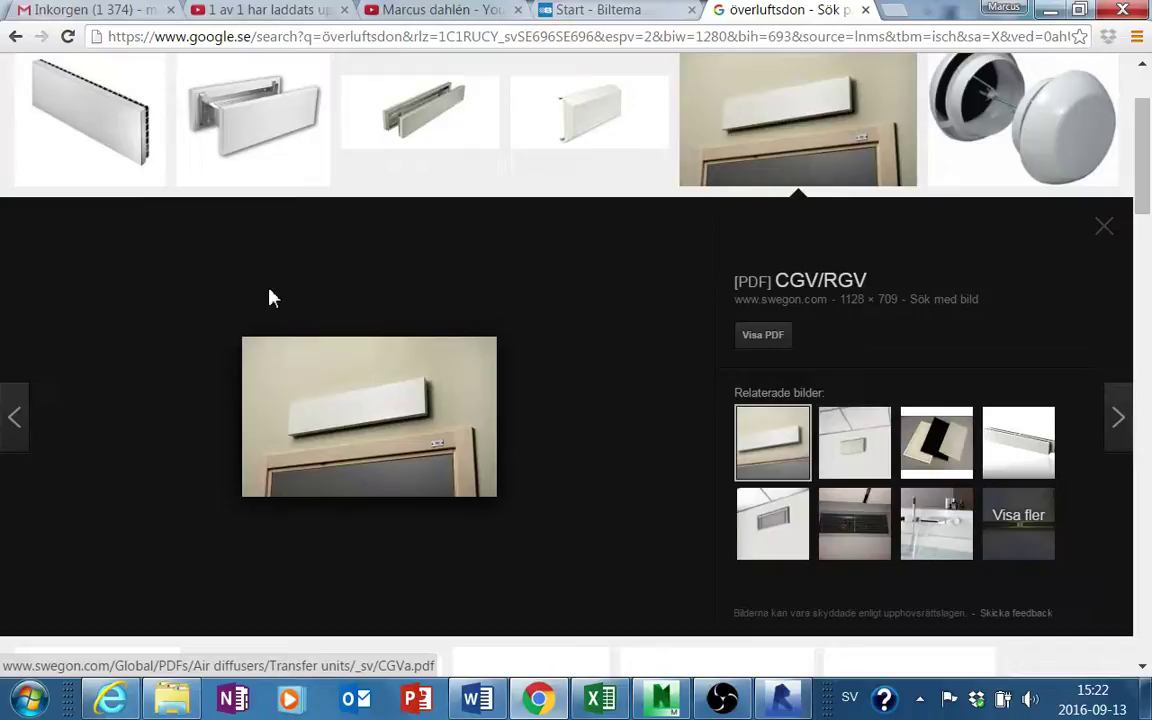
pyautogui.press('Right')
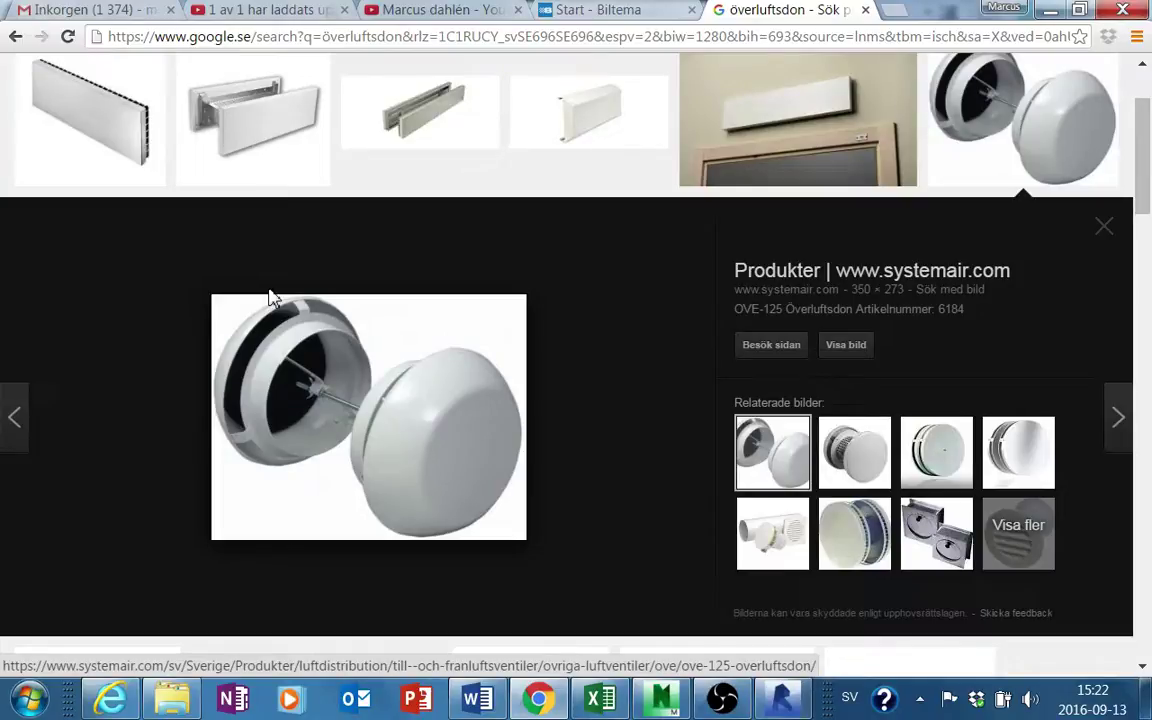
pyautogui.press('Right')
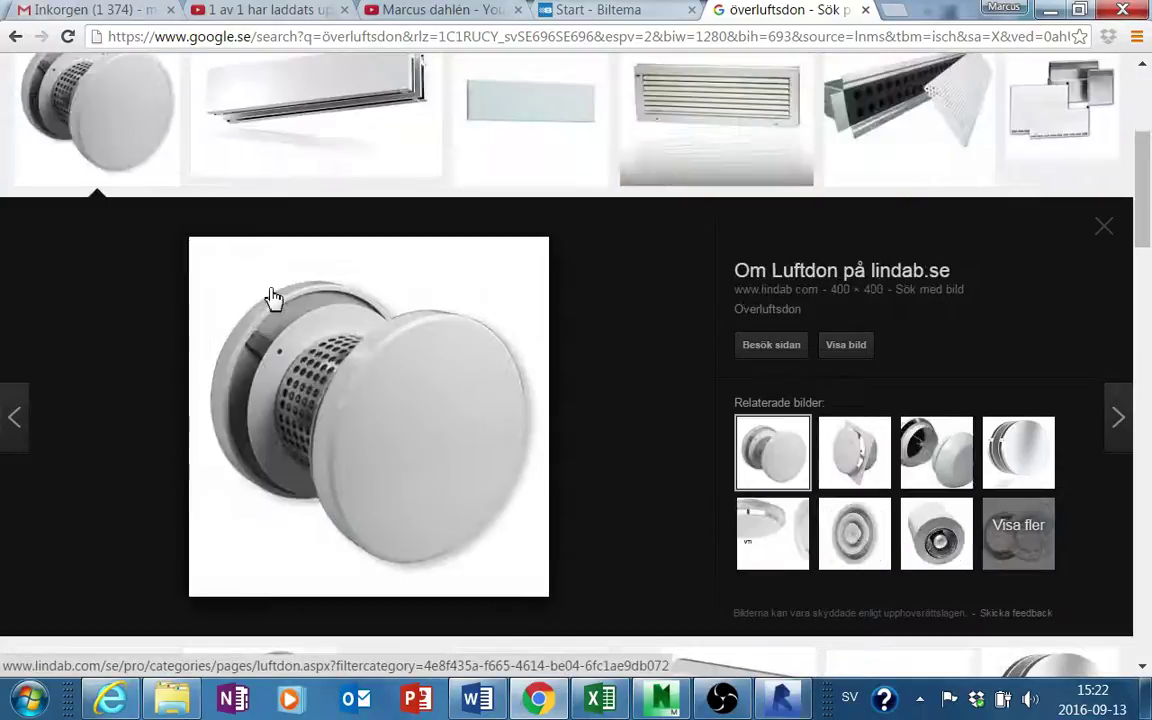
pyautogui.press('Right')
pyautogui.press('Right')
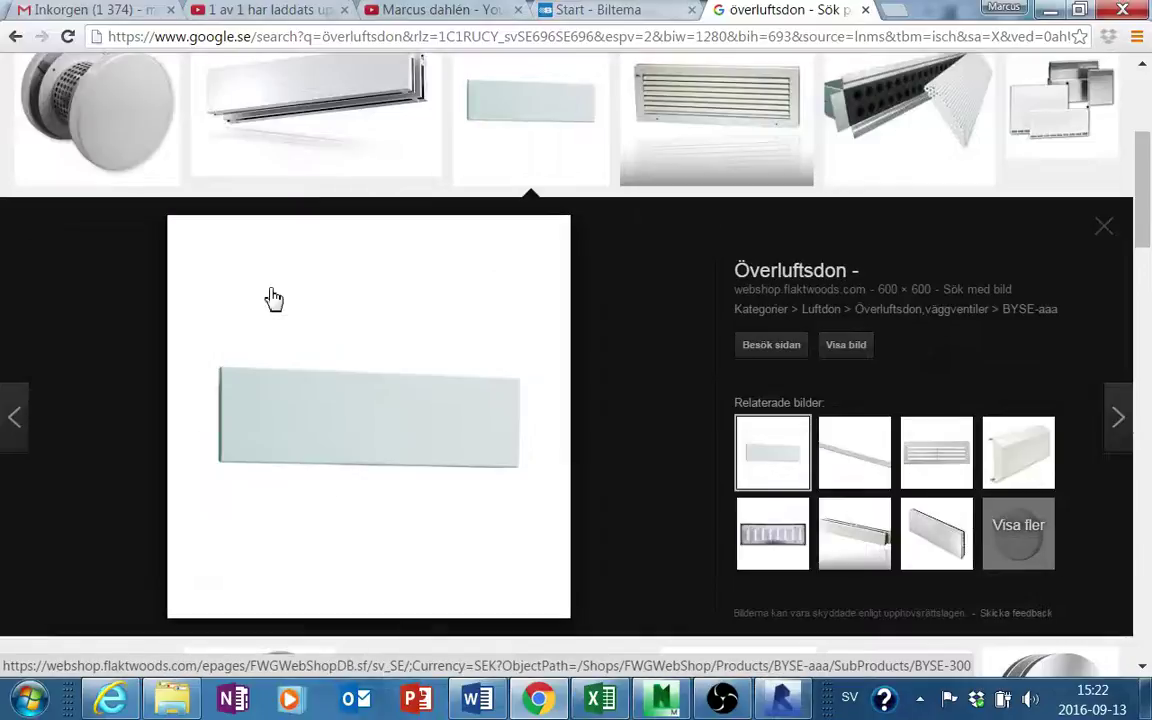
pyautogui.press('Right')
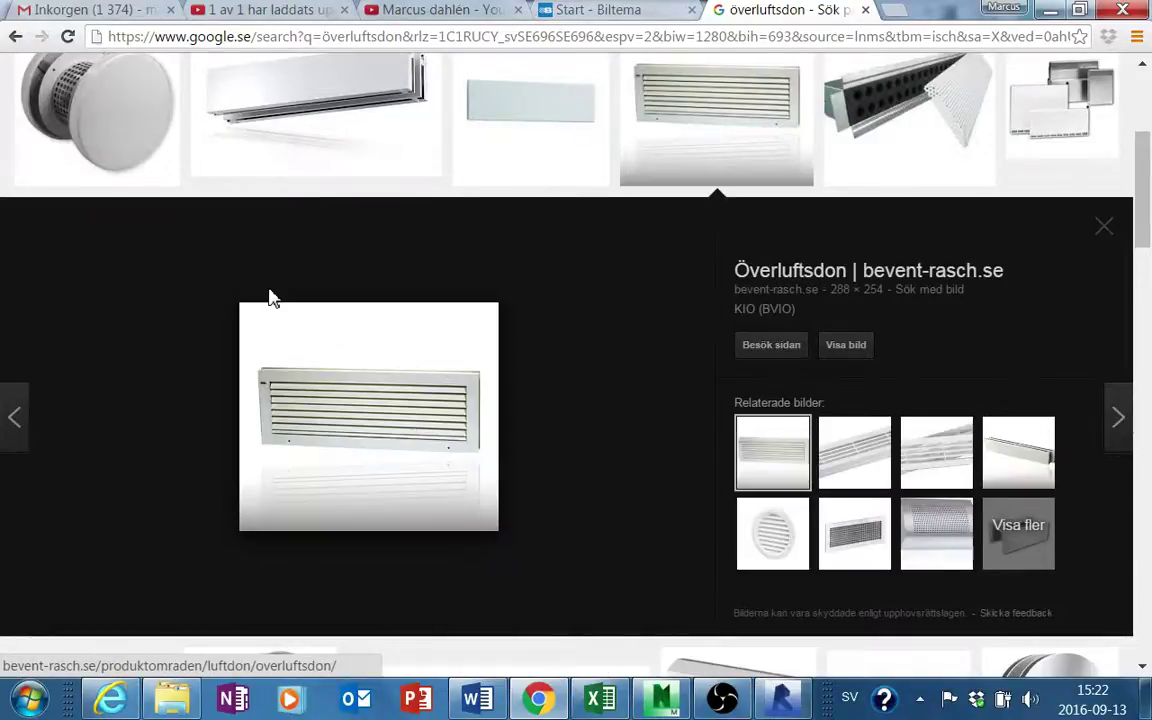
pyautogui.press('Right')
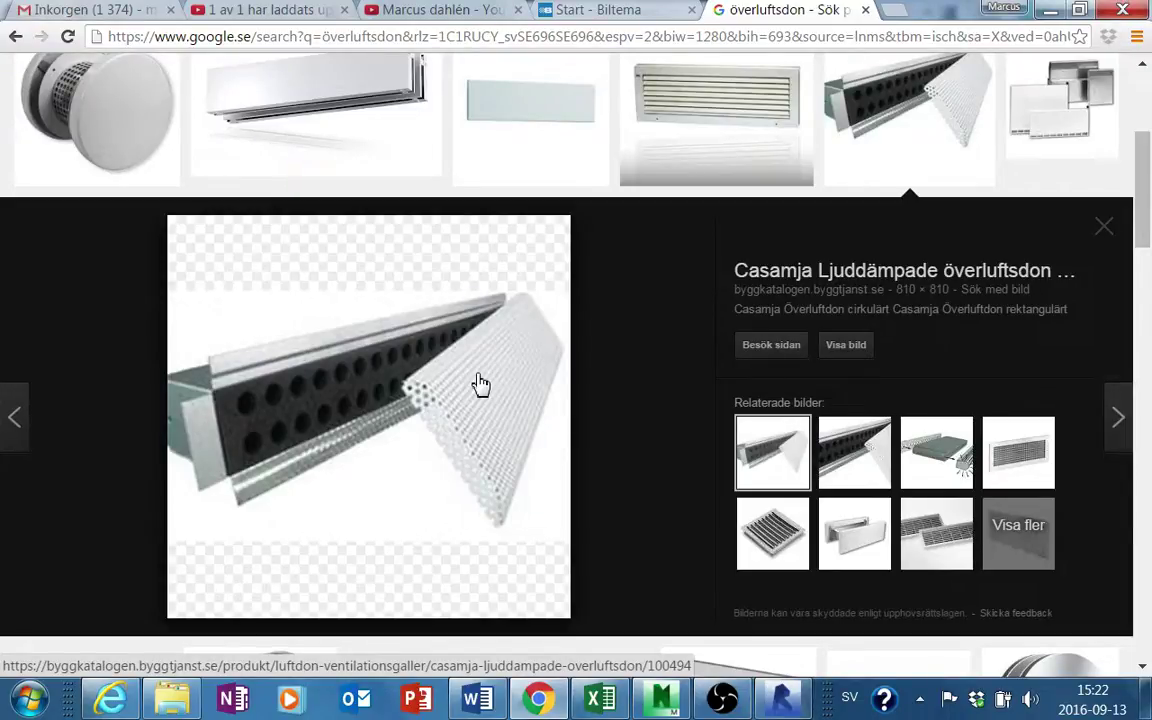
pyautogui.press('Right')
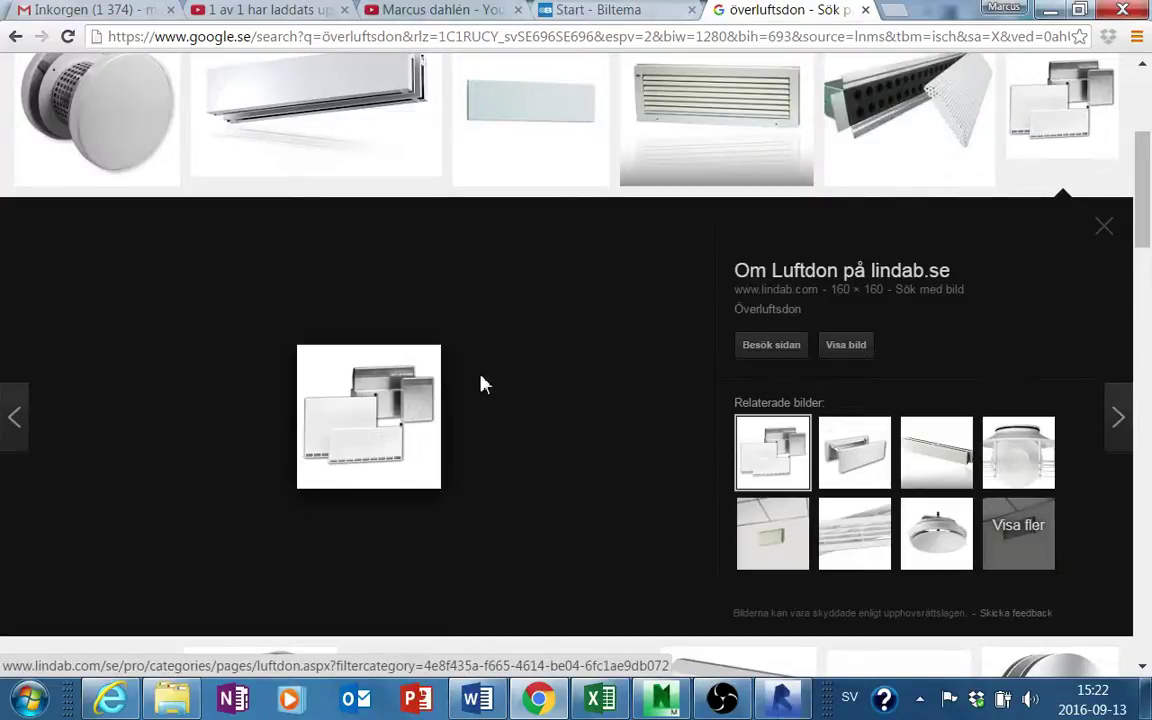
pyautogui.press('Escape')
pyautogui.scroll(3, 413, 115)
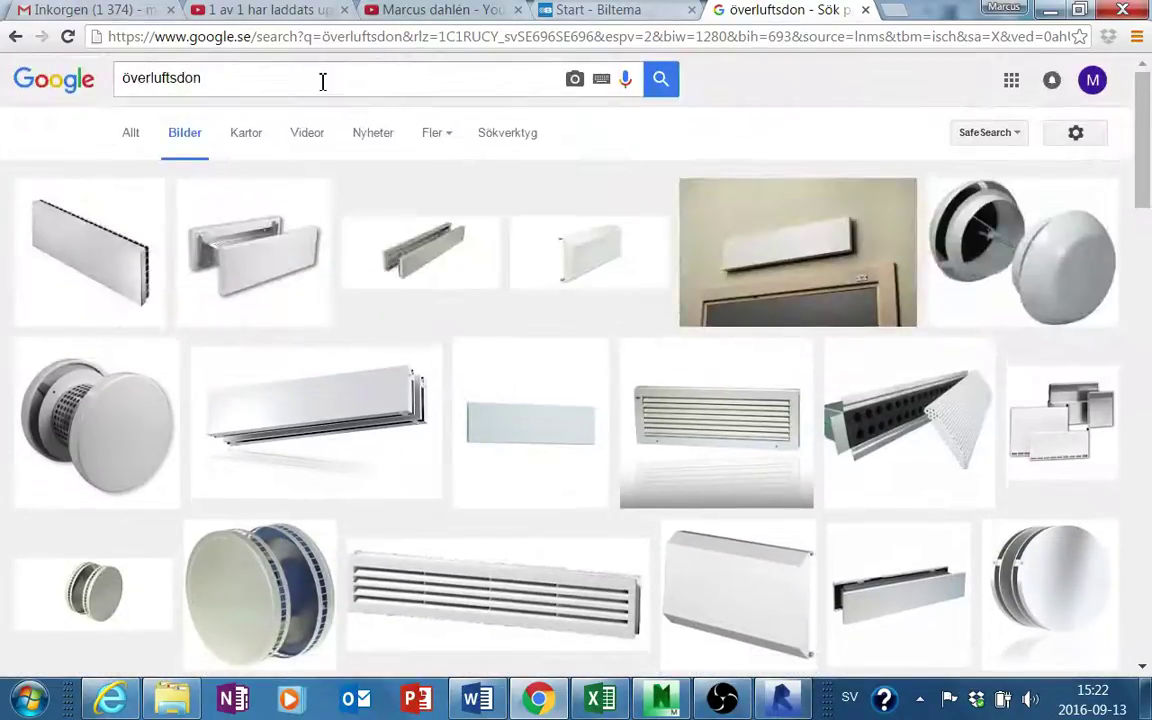
# Refine the search to 'överluftsdon symbol' and preview a floor-plan drawing and its source PDF
pyautogui.write(' symbol')
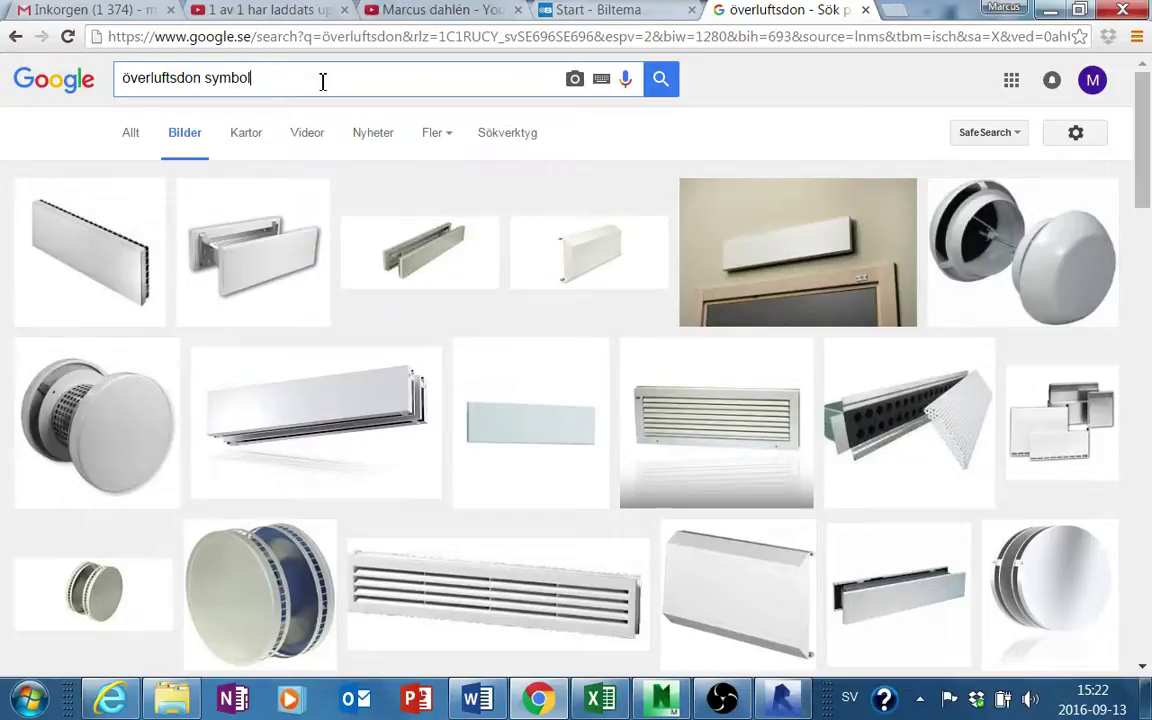
pyautogui.press('Return')
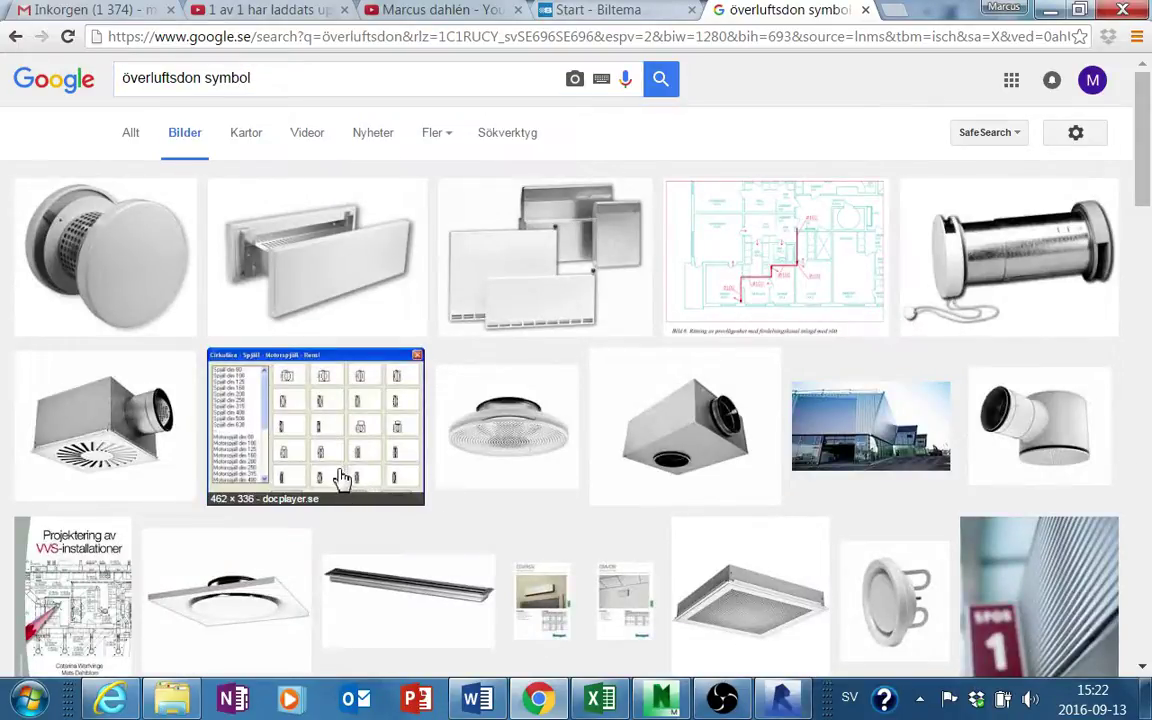
pyautogui.click(777, 244)
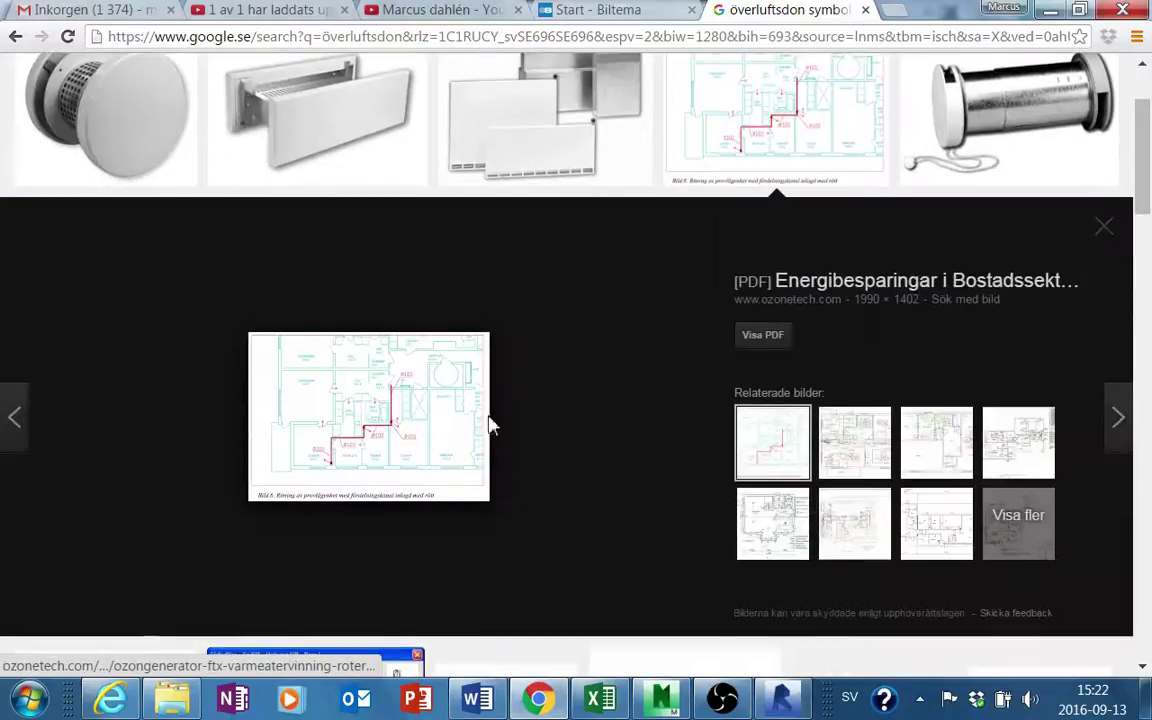
pyautogui.click(406, 393)
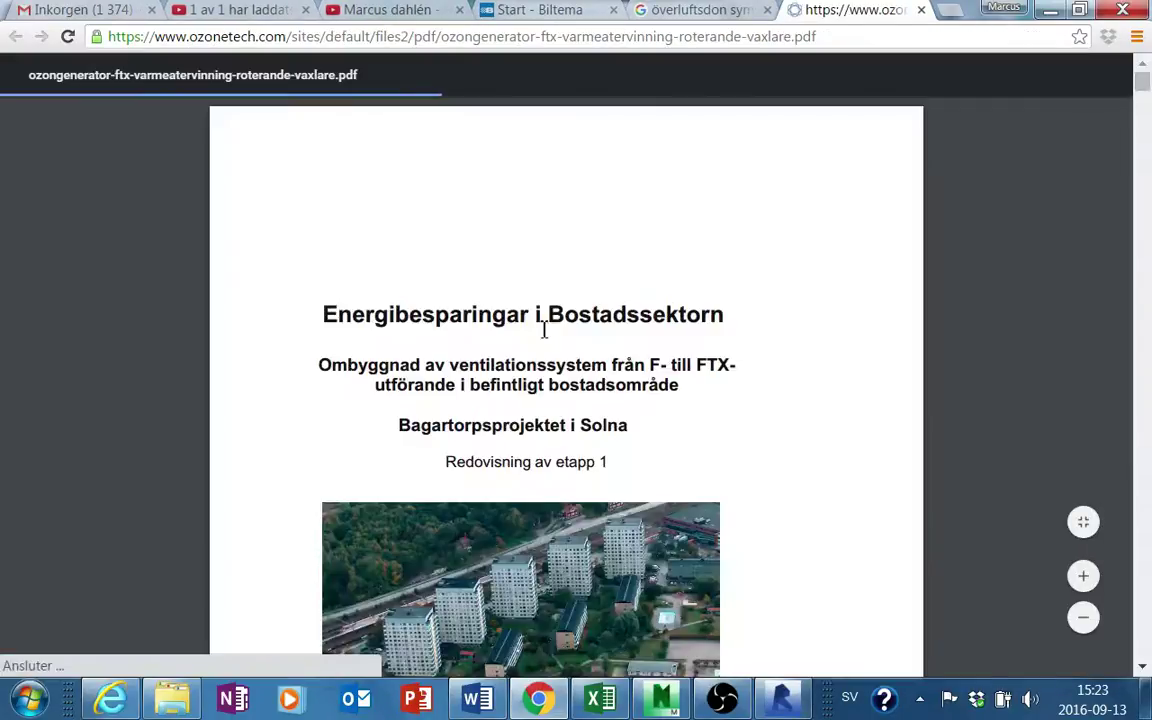
pyautogui.click(659, 14)
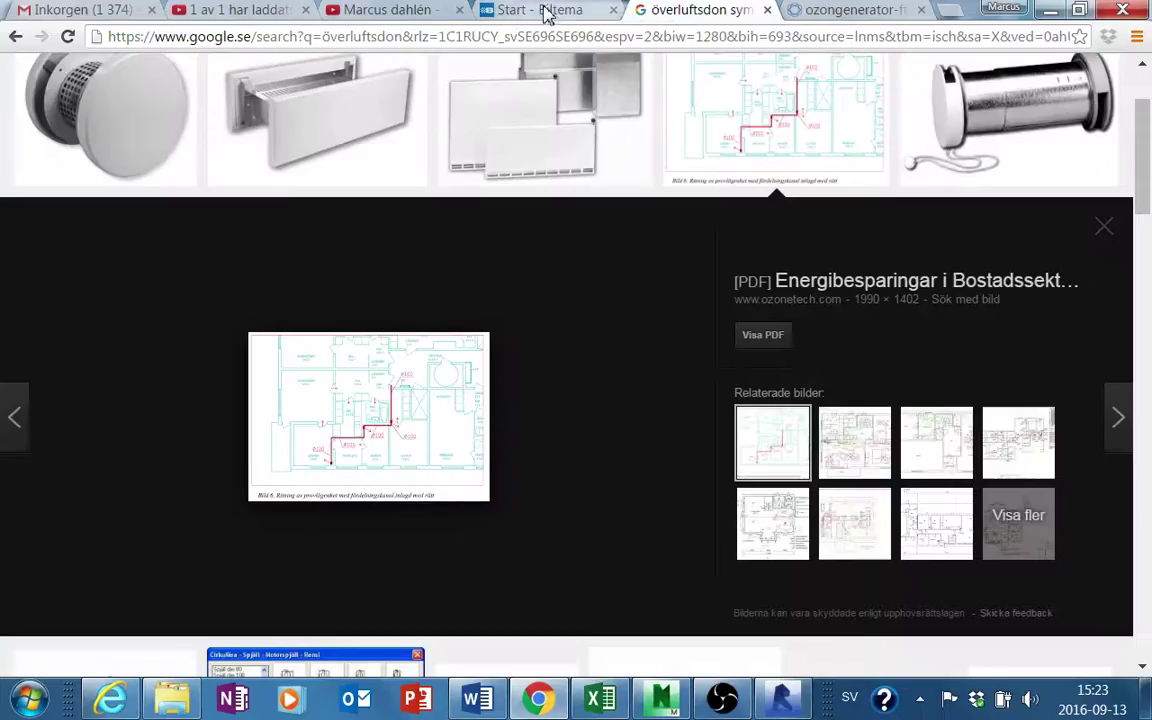
# Preview the symbol-library image, scroll through more results, and return to Revit
pyautogui.scroll(-1, 612, 368)
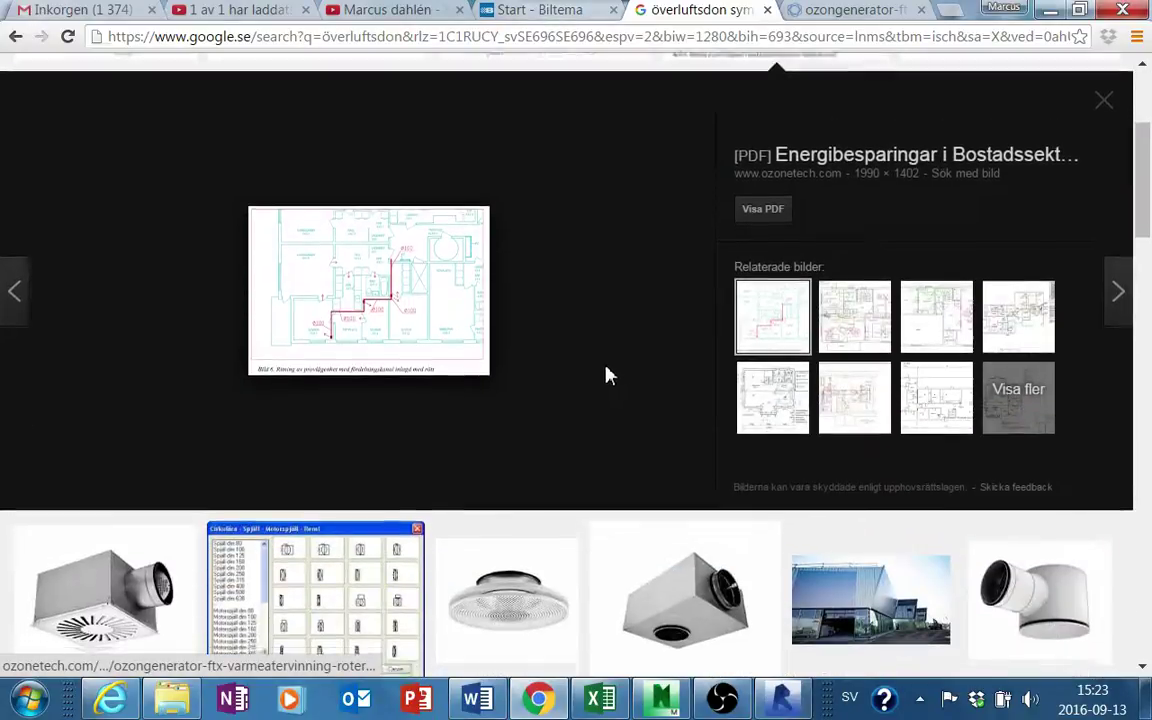
pyautogui.scroll(-3, 372, 341)
pyautogui.click(372, 341)
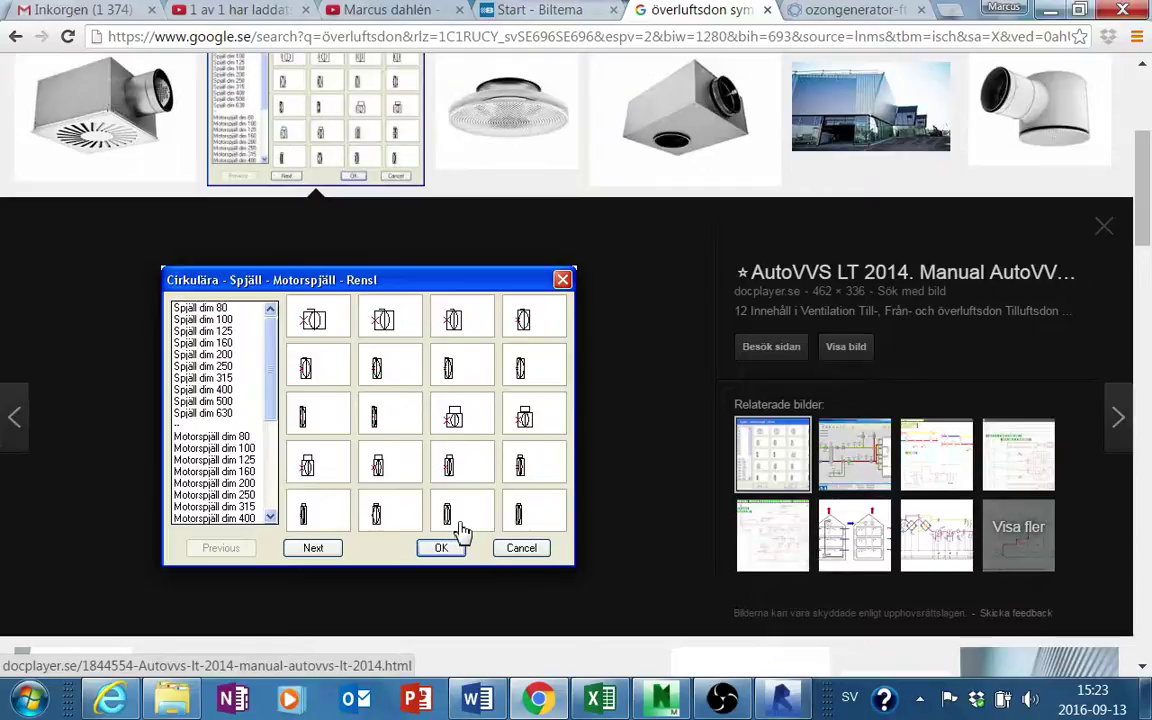
pyautogui.scroll(-2, 462, 535)
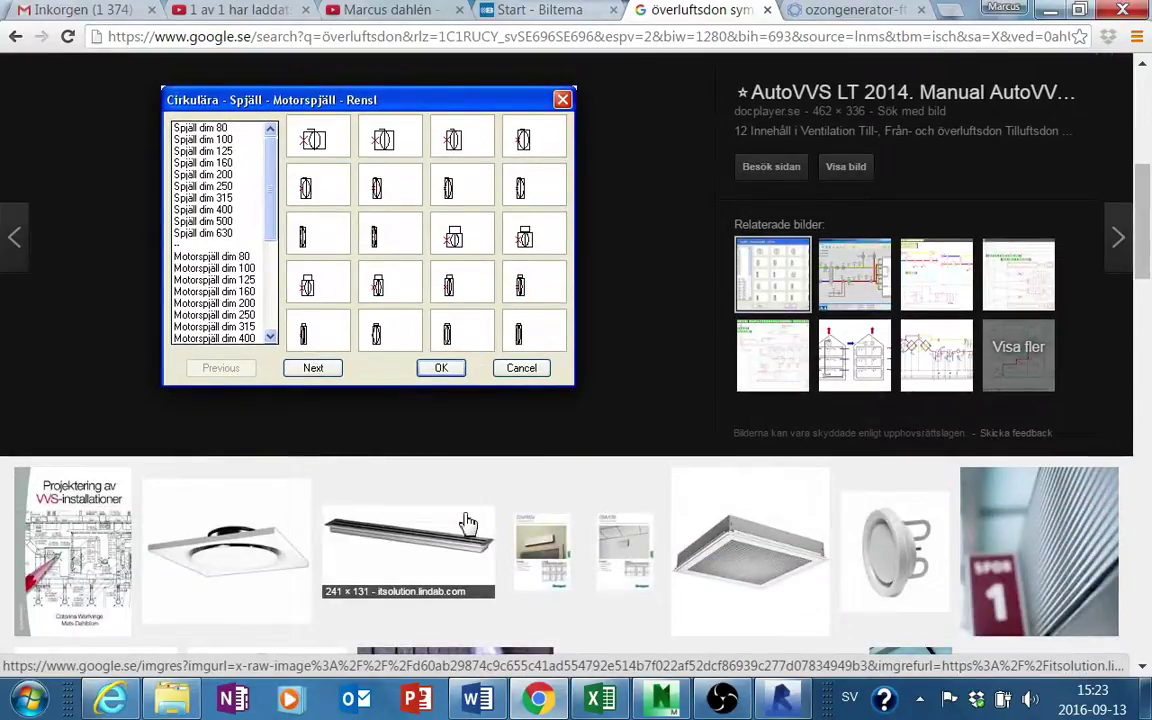
pyautogui.scroll(-2, 468, 523)
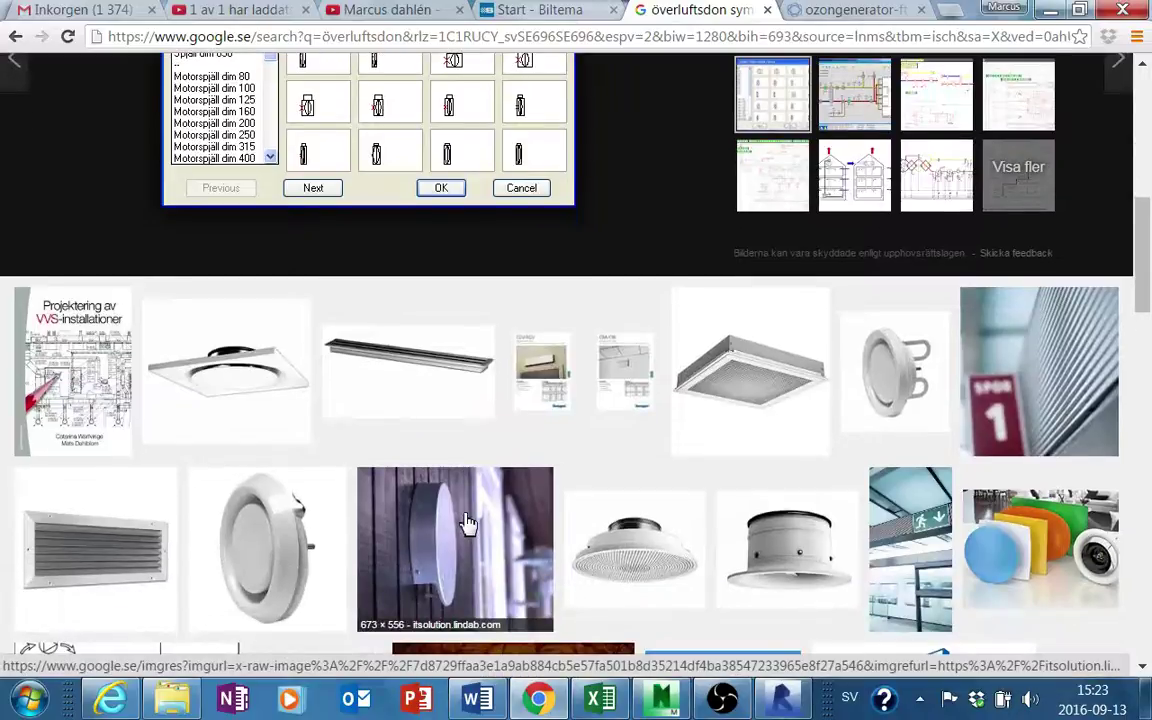
pyautogui.scroll(-2, 468, 523)
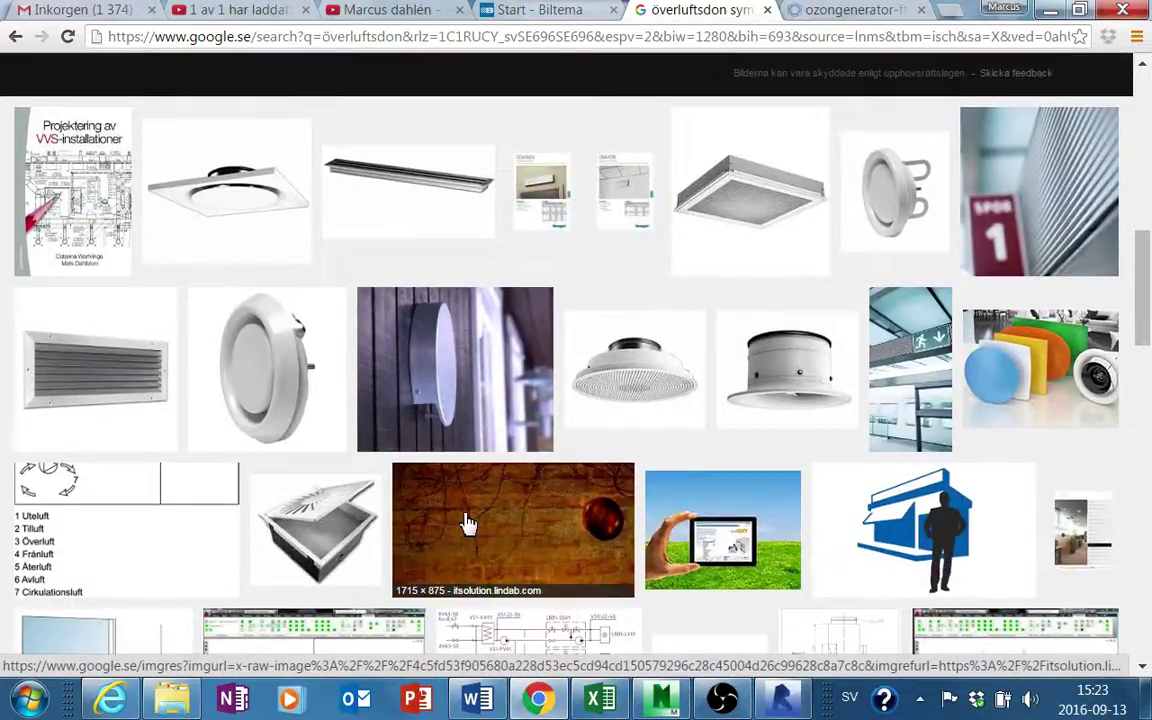
pyautogui.scroll(-3, 468, 523)
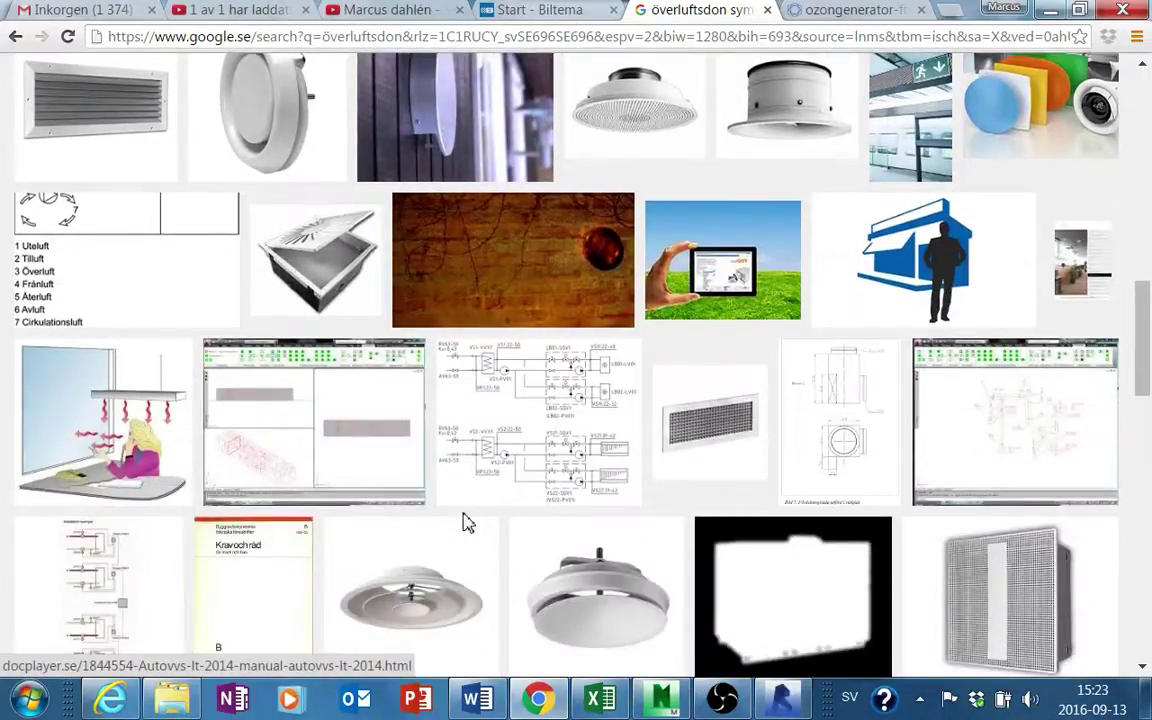
pyautogui.scroll(-2, 468, 523)
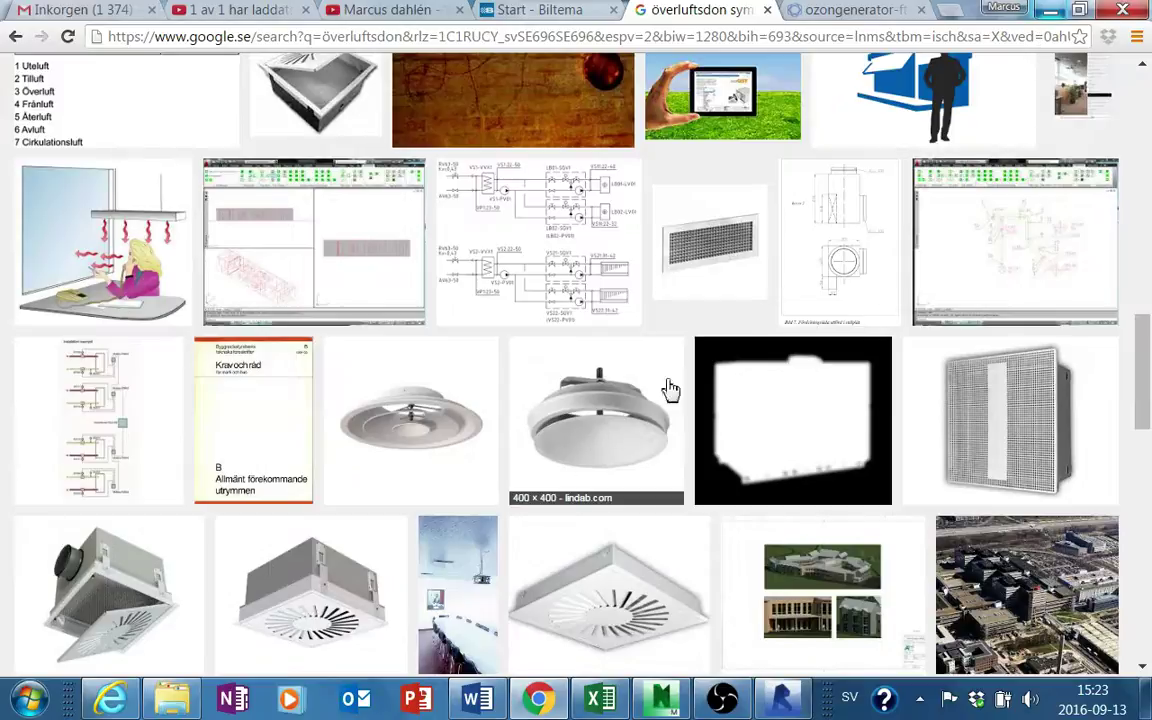
pyautogui.hotkey('alt', 'Tab')
# Zoom in on the wall rectangle by the corridor door and check it by selecting it
pyautogui.scroll(2, 497, 470)
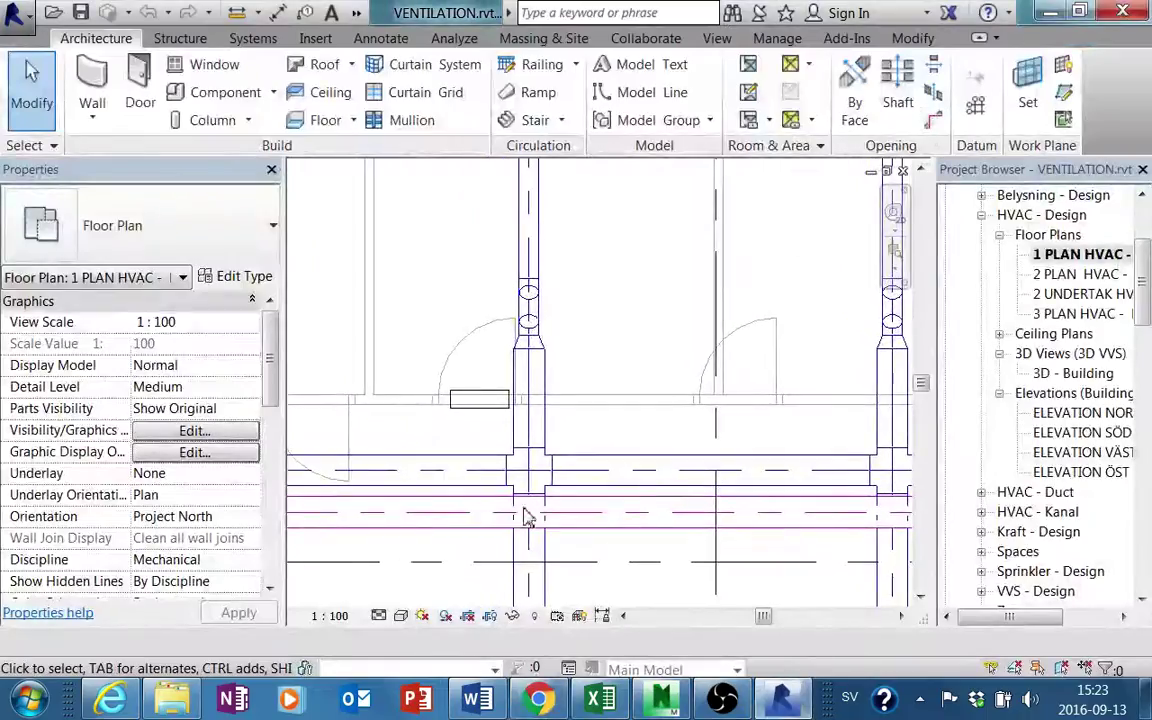
pyautogui.scroll(2, 522, 514)
pyautogui.moveTo(463, 417)
pyautogui.mouseDown(button='middle')
pyautogui.moveTo(494, 411)
pyautogui.moveTo(481, 405)
pyautogui.moveTo(532, 419)
pyautogui.moveTo(590, 397)
pyautogui.mouseUp(button='middle')
pyautogui.scroll(-1, 481, 405)
pyautogui.scroll(-2, 532, 419)
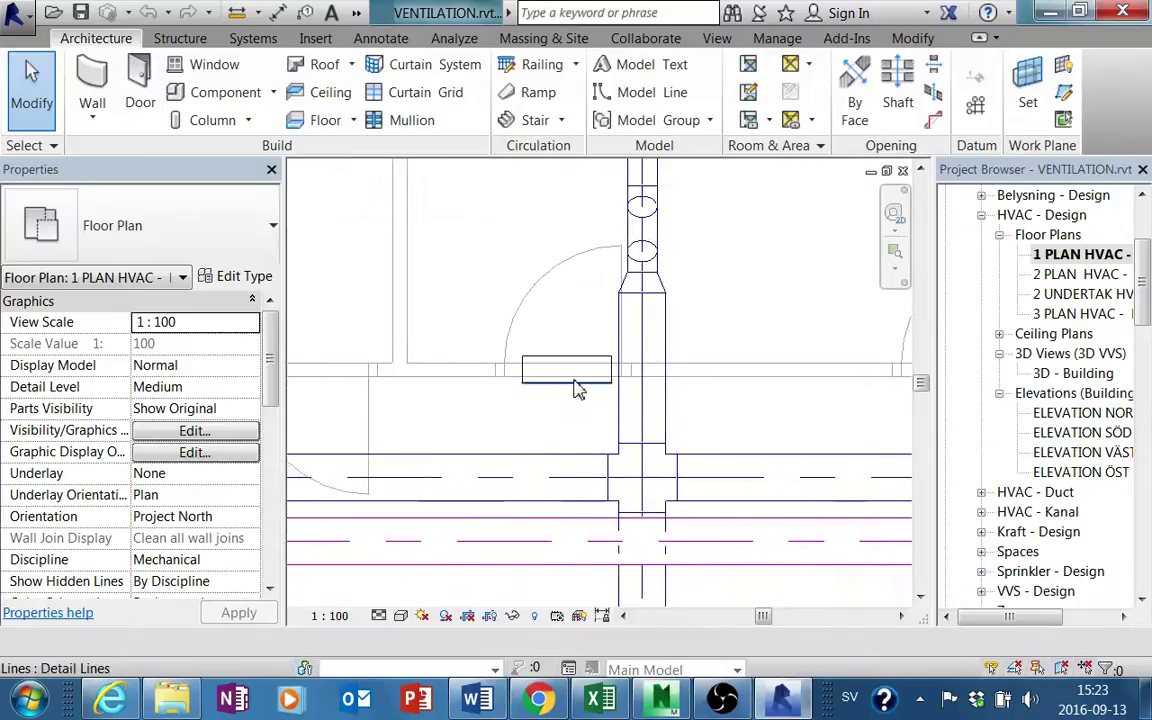
pyautogui.click(572, 396)
pyautogui.press('Escape')
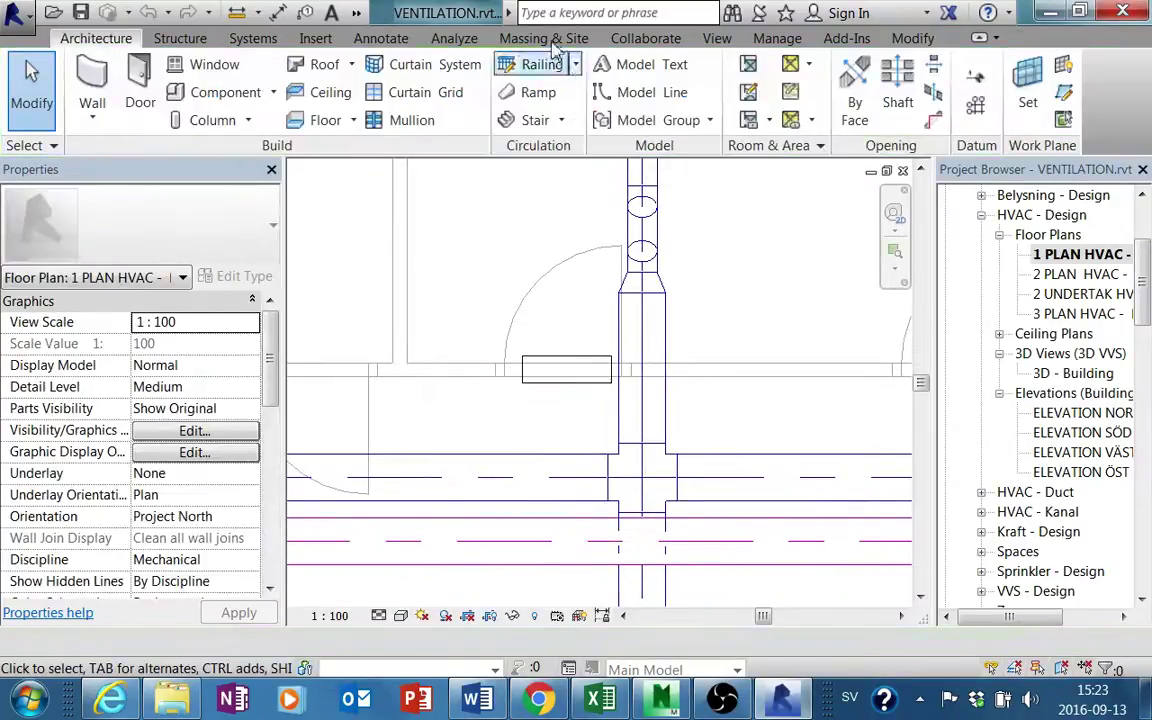
# Draw detail lines for the vertical stem and one arrowhead leg through the wall rectangle
pyautogui.click(380, 38)
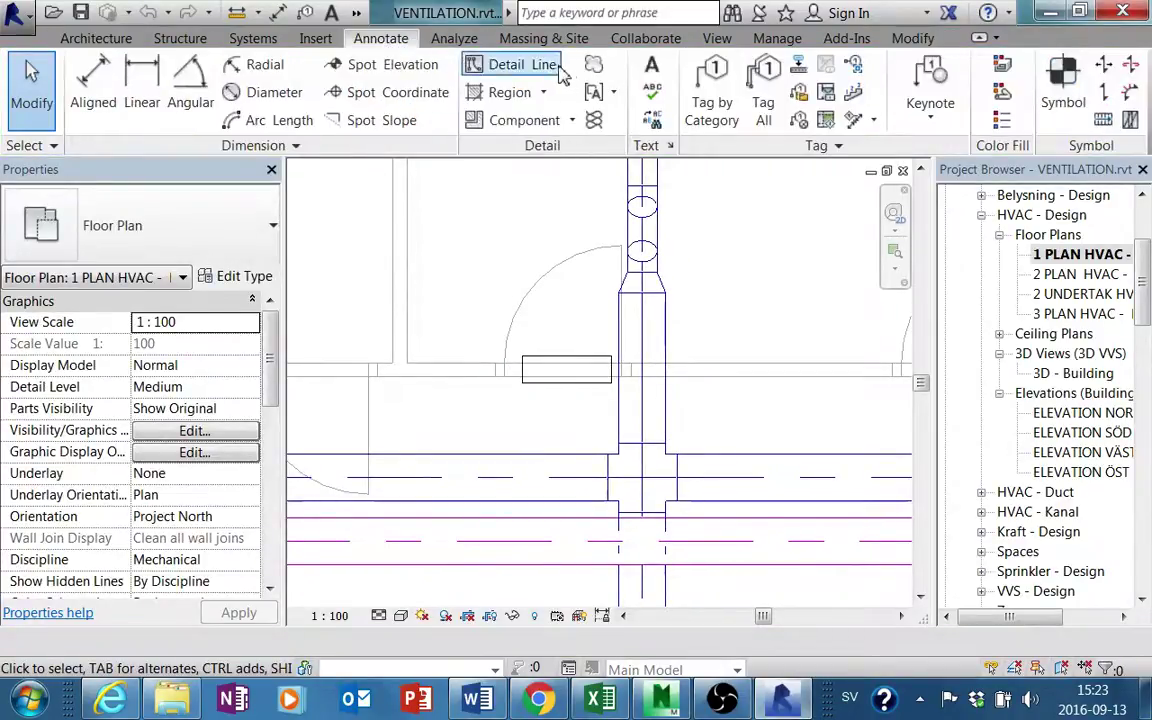
pyautogui.click(522, 64)
pyautogui.moveTo(597, 417); pyautogui.dragTo(561, 489, button='middle')
pyautogui.scroll(2, 551, 440)
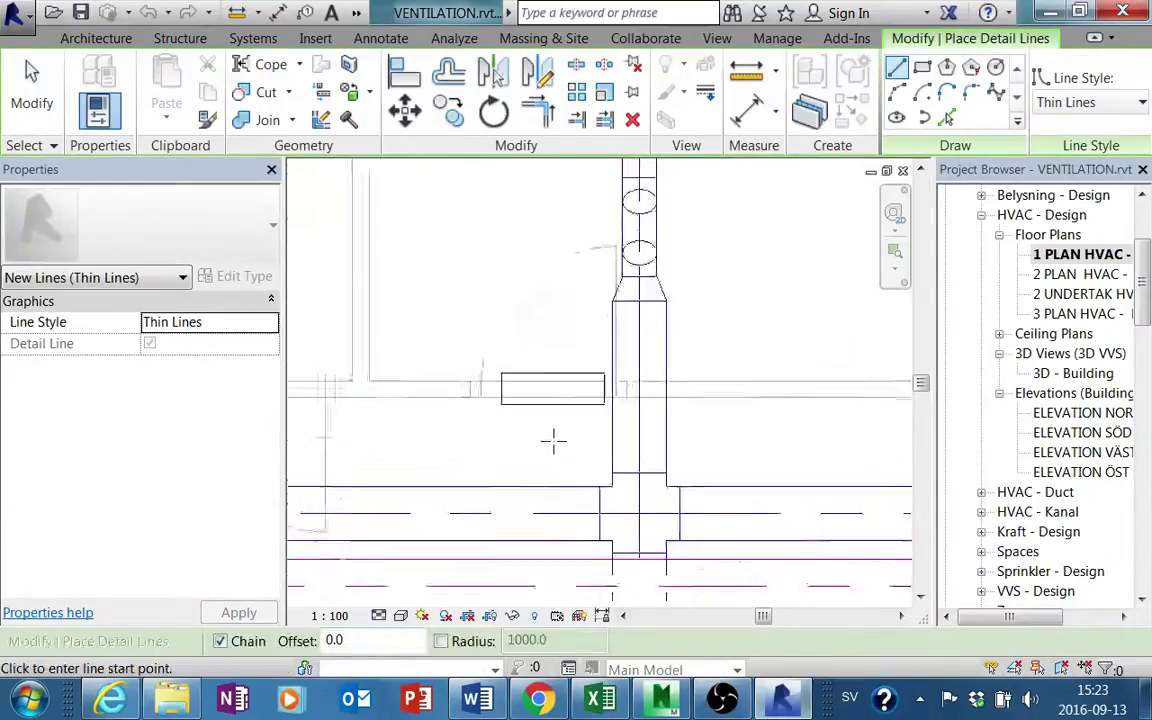
pyautogui.click(548, 308)
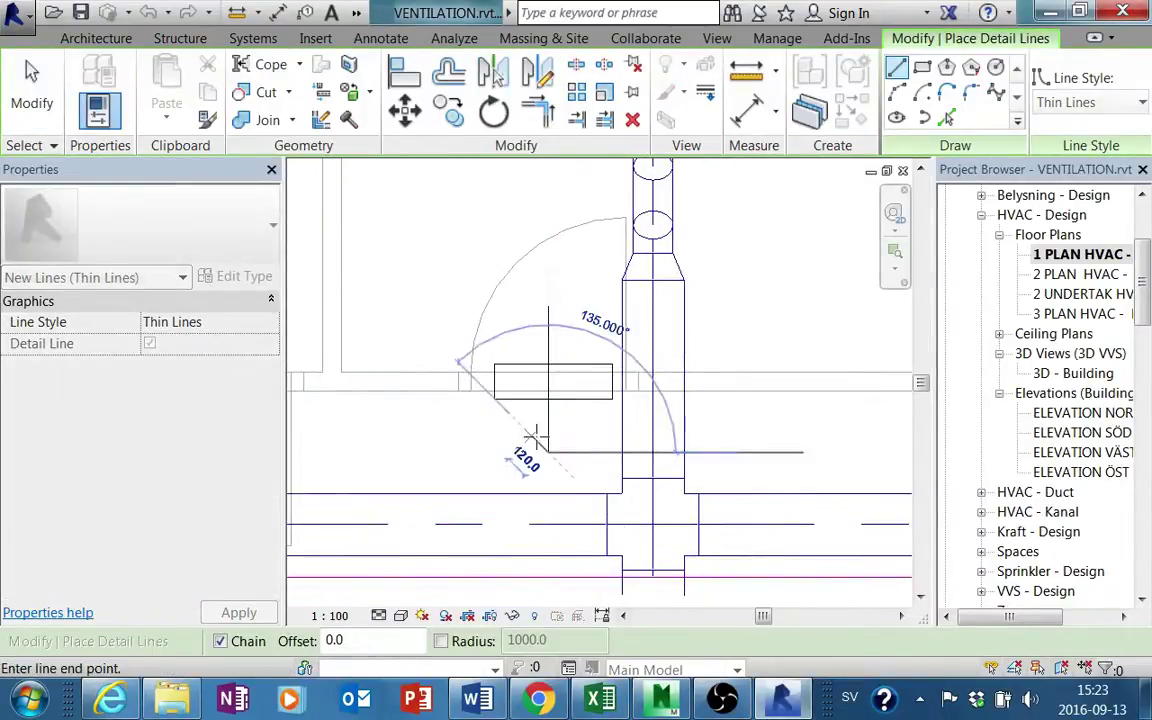
pyautogui.click(567, 436)
pyautogui.press('Escape')
pyautogui.press('Escape')
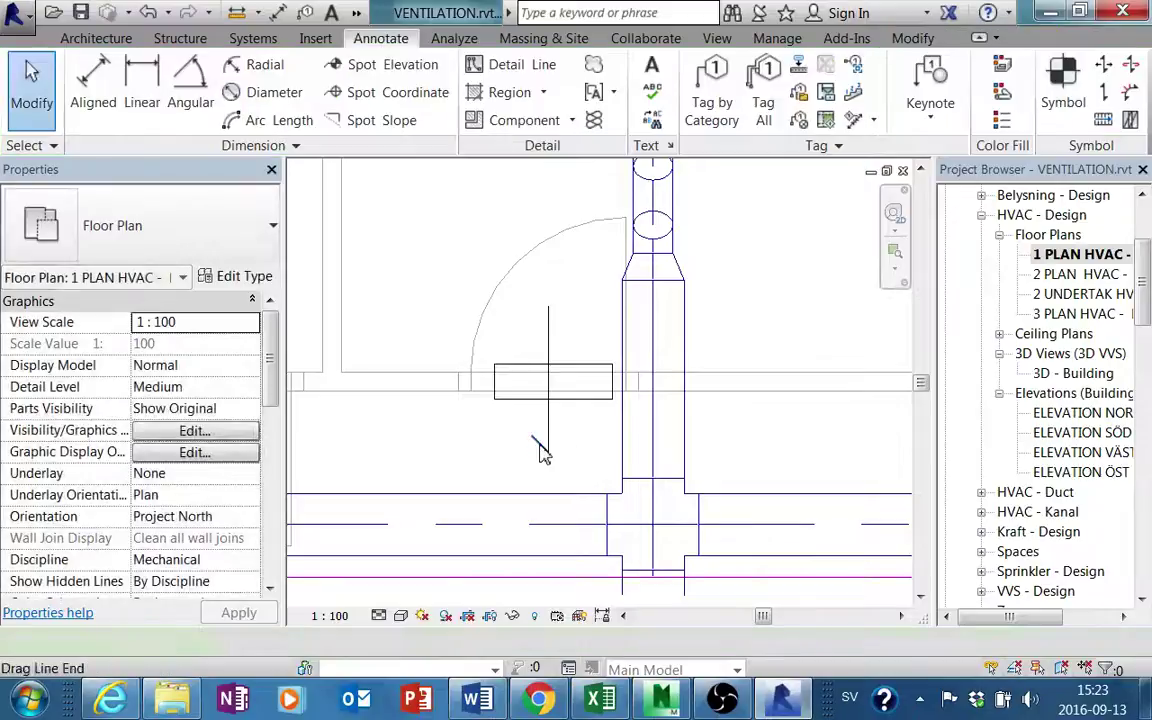
# Mirror the arrowhead leg across the stem and close the triangle with a detail line
pyautogui.click(548, 420)
pyautogui.press('m')
pyautogui.press('m')
pyautogui.click(549, 436)
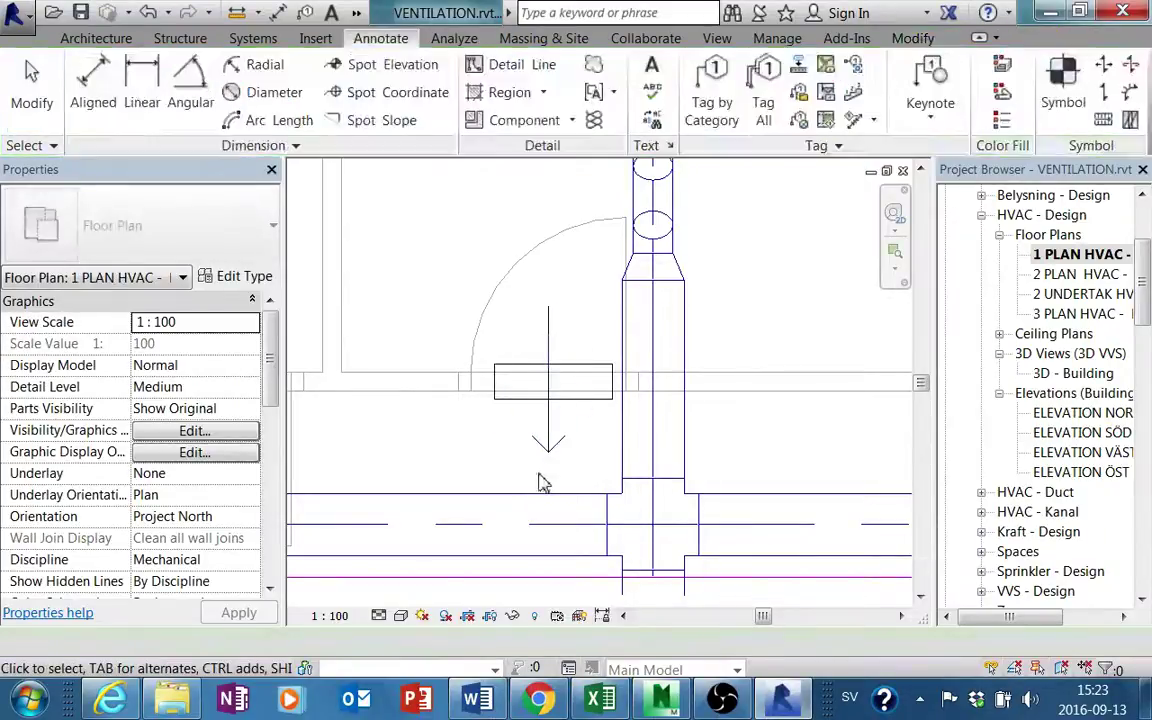
pyautogui.press('d')
pyautogui.press('l')
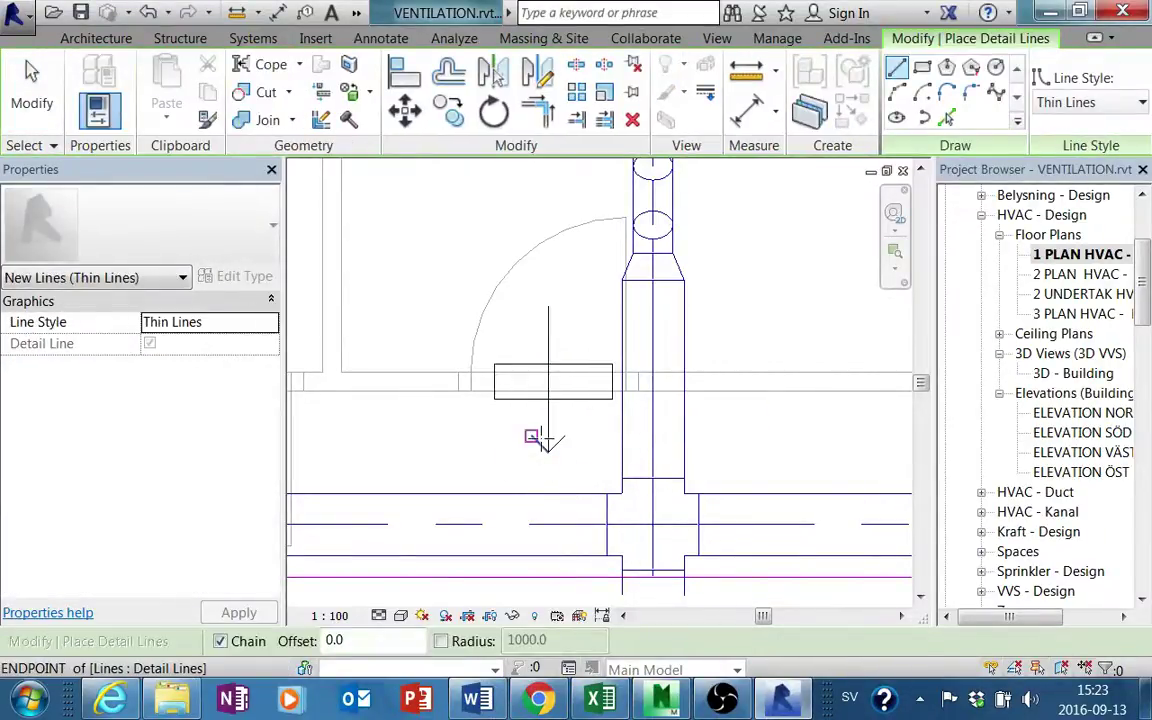
pyautogui.click(531, 436)
pyautogui.click(565, 437)
pyautogui.press('Escape')
pyautogui.press('Escape')
# Box-select all the symbol lines together with the wall rectangle
pyautogui.scroll(-2, 584, 496)
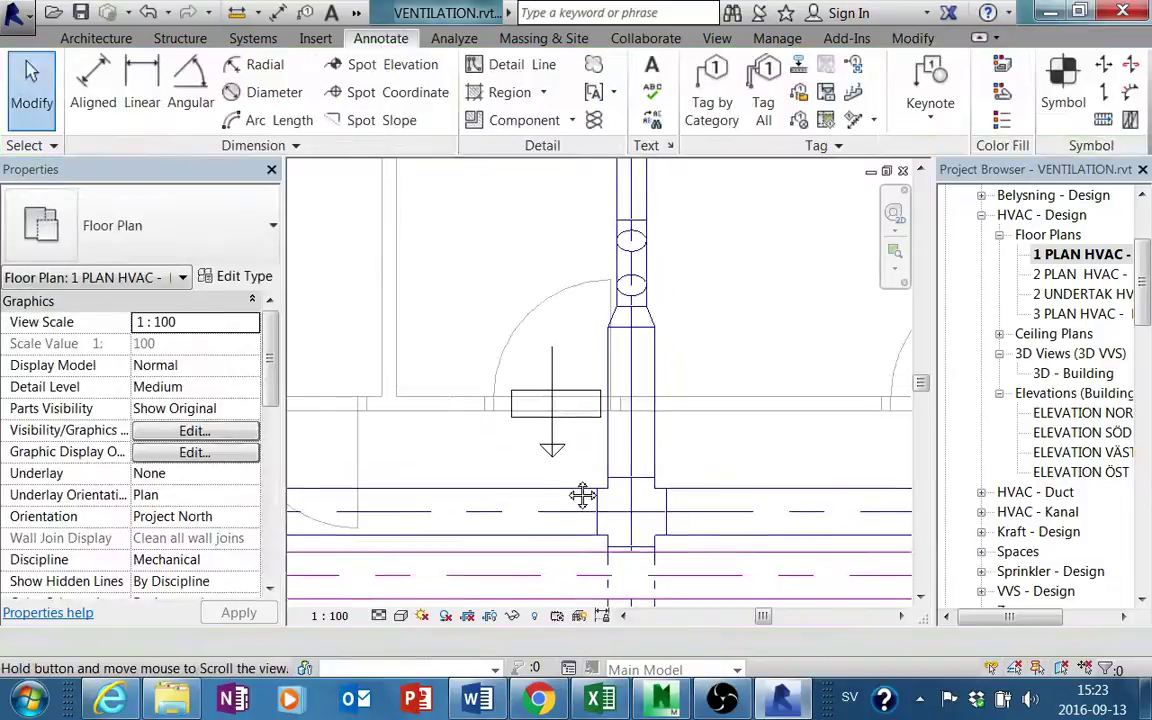
pyautogui.moveTo(584, 496); pyautogui.dragTo(555, 442, button='middle')
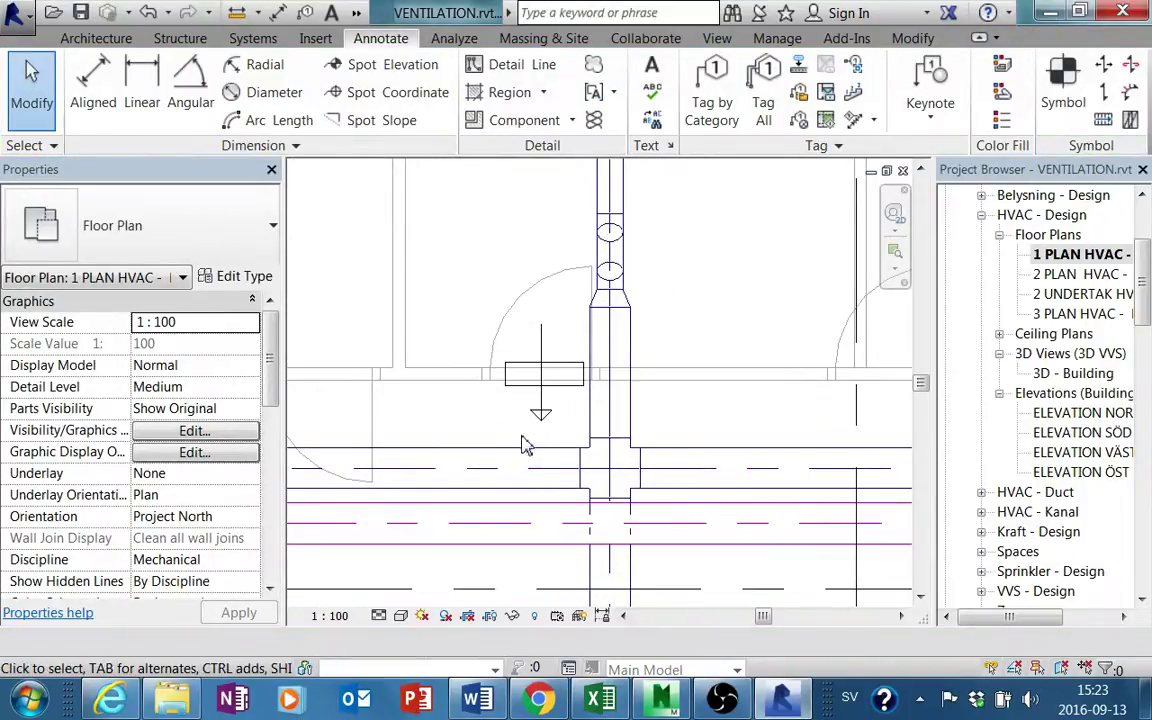
pyautogui.moveTo(521, 435); pyautogui.dragTo(563, 327)
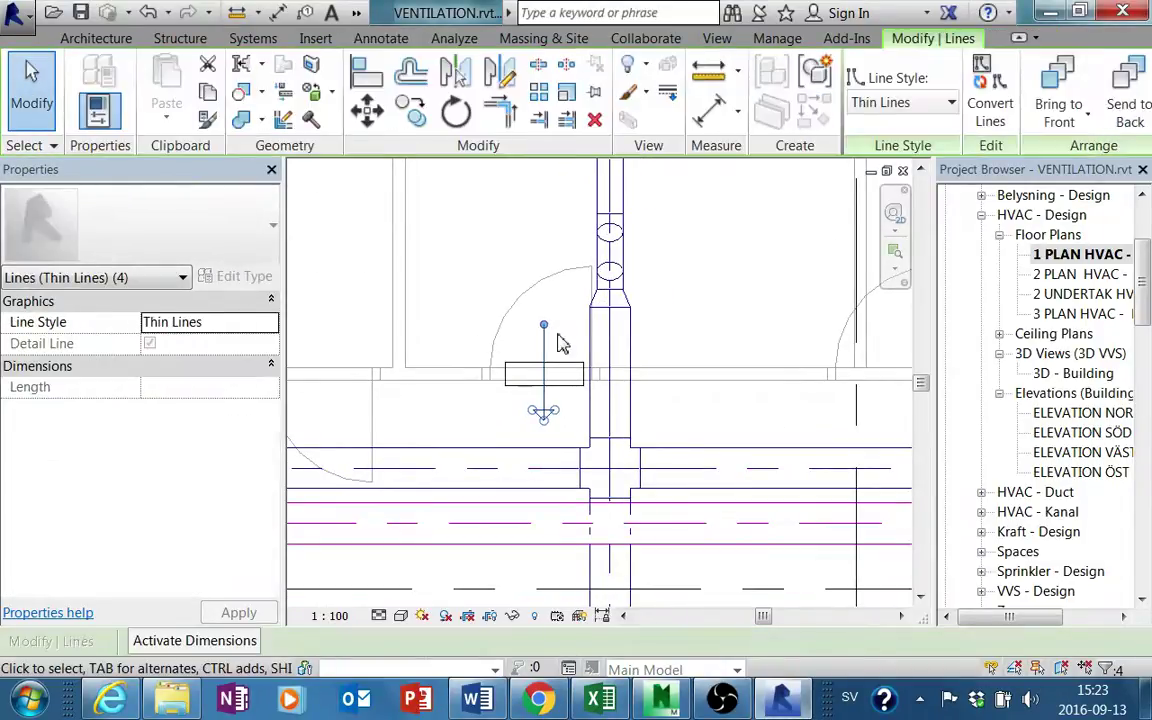
pyautogui.press('Escape')
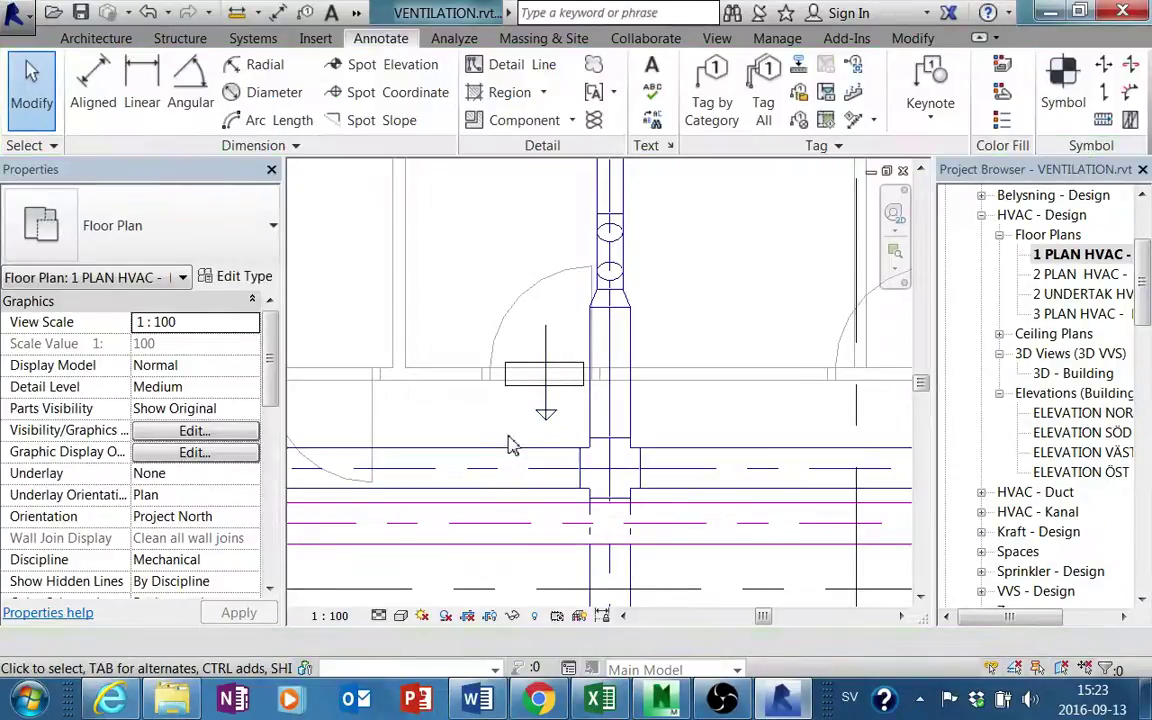
pyautogui.moveTo(508, 445); pyautogui.dragTo(477, 416, button='middle')
pyautogui.moveTo(472, 408); pyautogui.dragTo(578, 302)
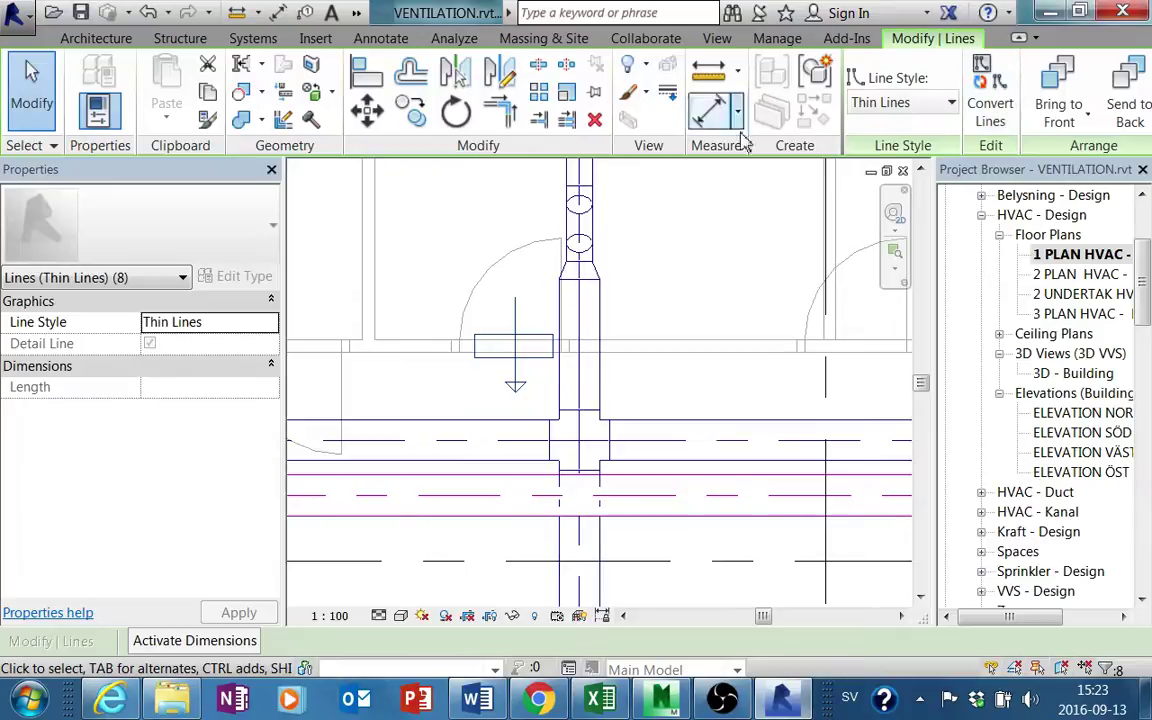
# Group the selected symbol lines as detail group Group 1
pyautogui.click(818, 72)
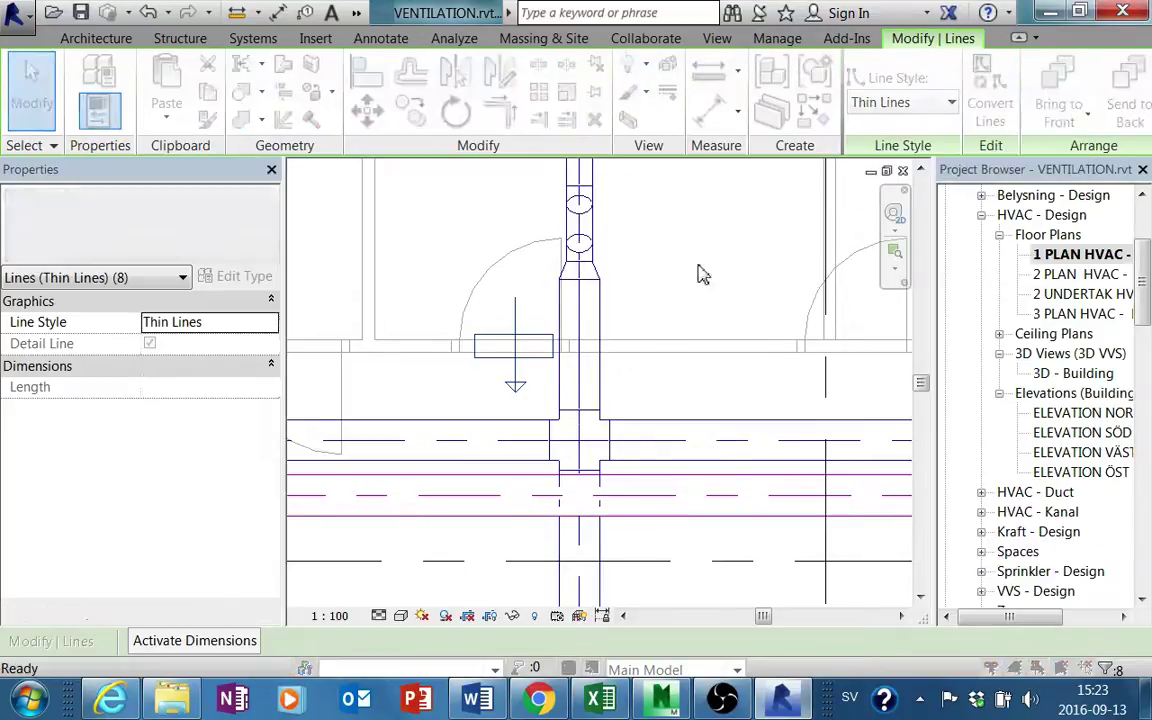
pyautogui.click(510, 401)
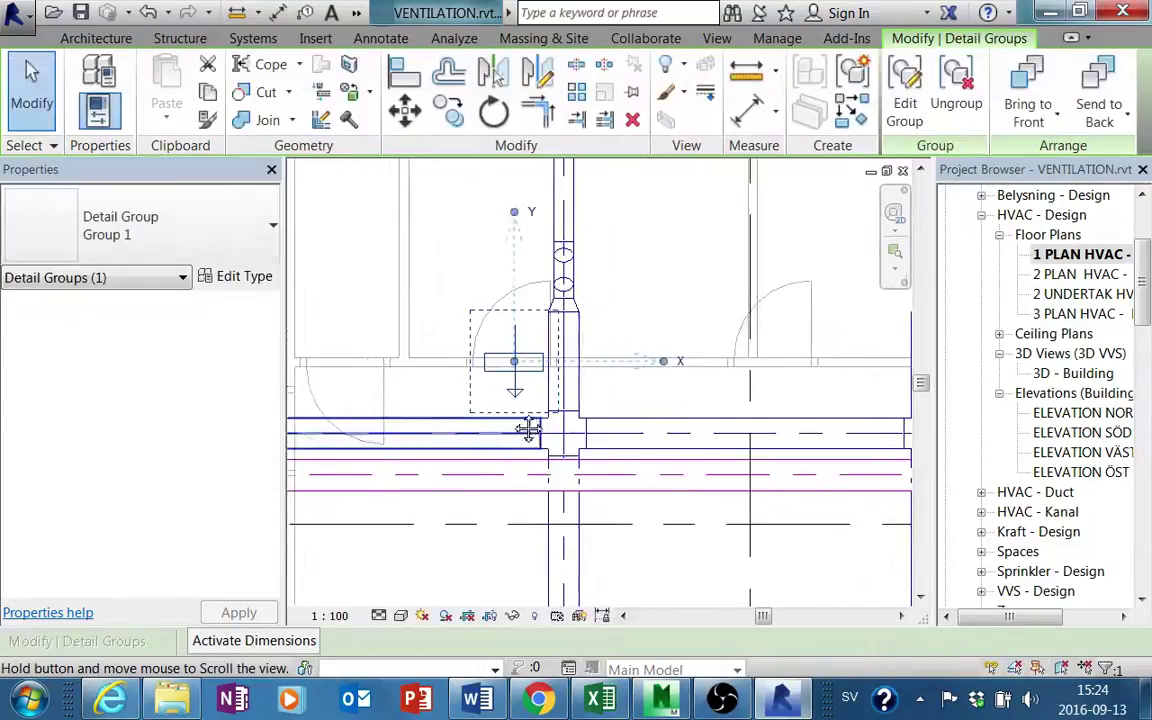
pyautogui.moveTo(525, 422); pyautogui.dragTo(500, 350, button='middle')
# Copy Group 1 to two more openings along the corridor wall
pyautogui.keyDown('ctrl'); pyautogui.moveTo(497, 341); pyautogui.dragTo(718, 341); pyautogui.keyUp('ctrl')
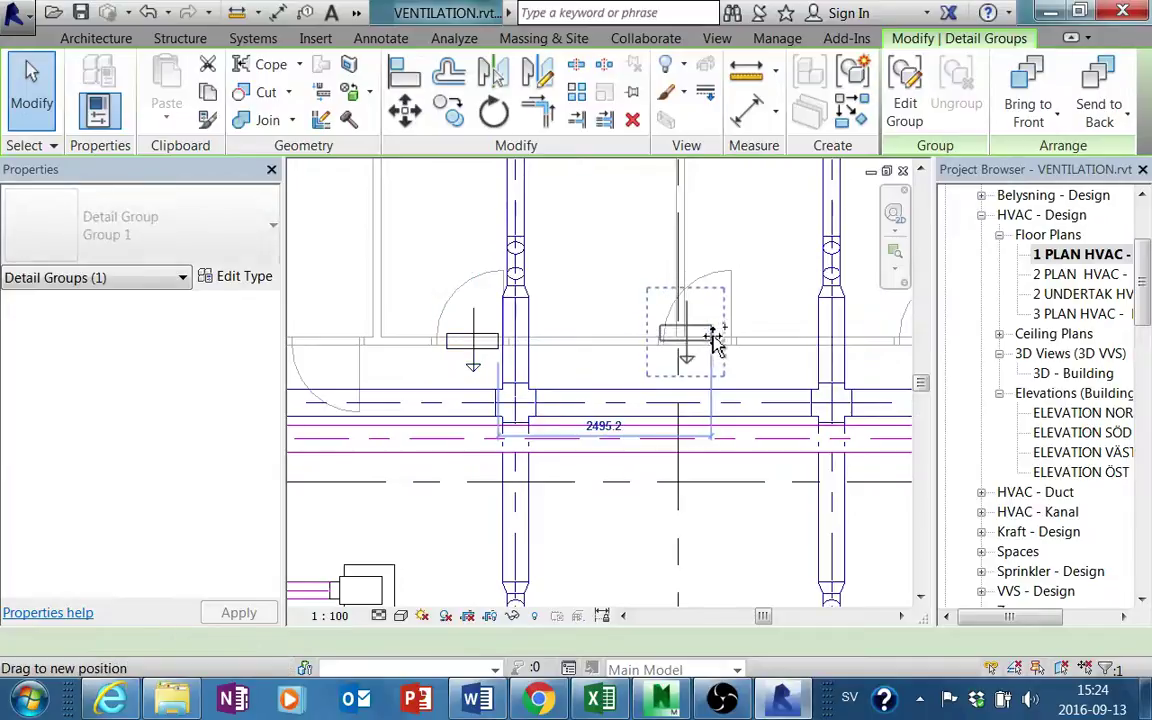
pyautogui.scroll(-2, 553, 334)
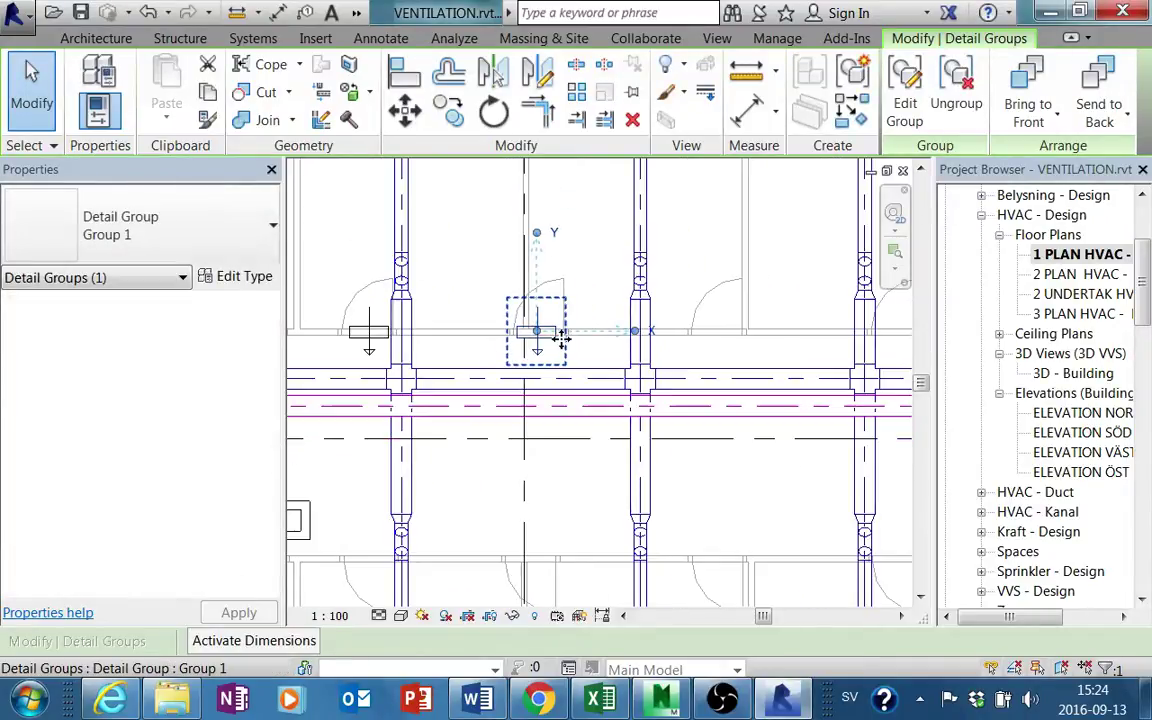
pyautogui.keyDown('ctrl'); pyautogui.moveTo(553, 337); pyautogui.dragTo(743, 352); pyautogui.keyUp('ctrl')
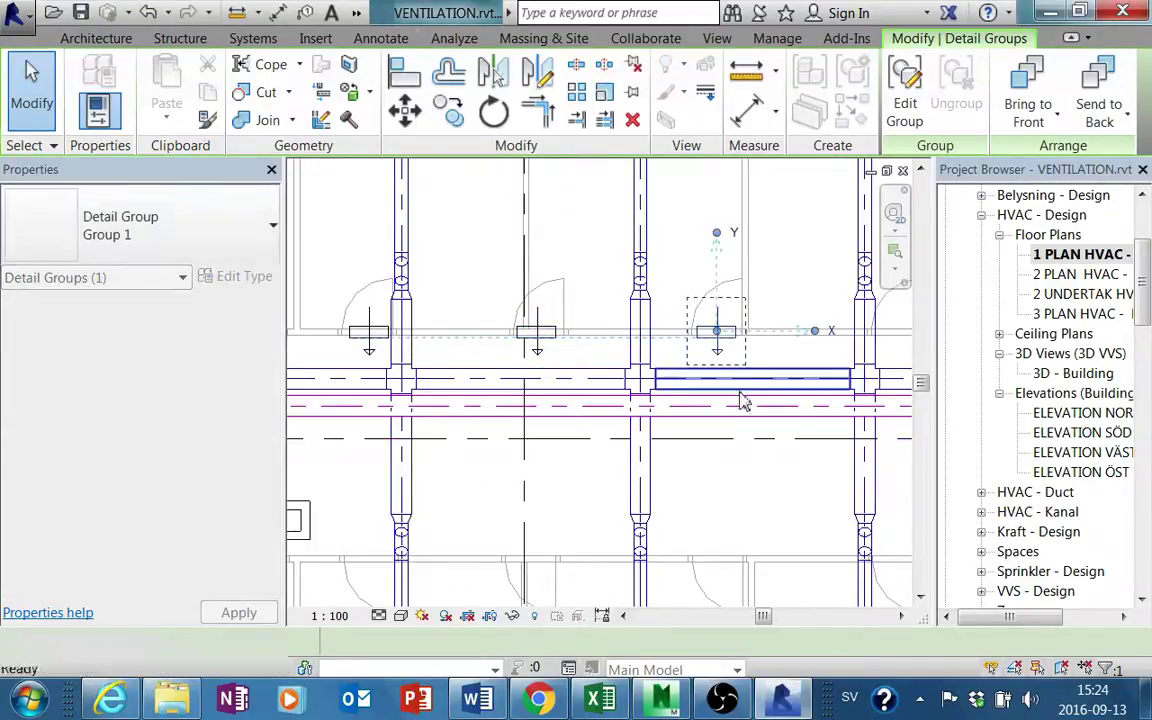
pyautogui.press('Escape')
pyautogui.moveTo(715, 432)
pyautogui.mouseDown(button='middle')
pyautogui.moveTo(668, 482)
pyautogui.moveTo(638, 463)
pyautogui.mouseUp(button='middle')
pyautogui.scroll(-1, 638, 463)
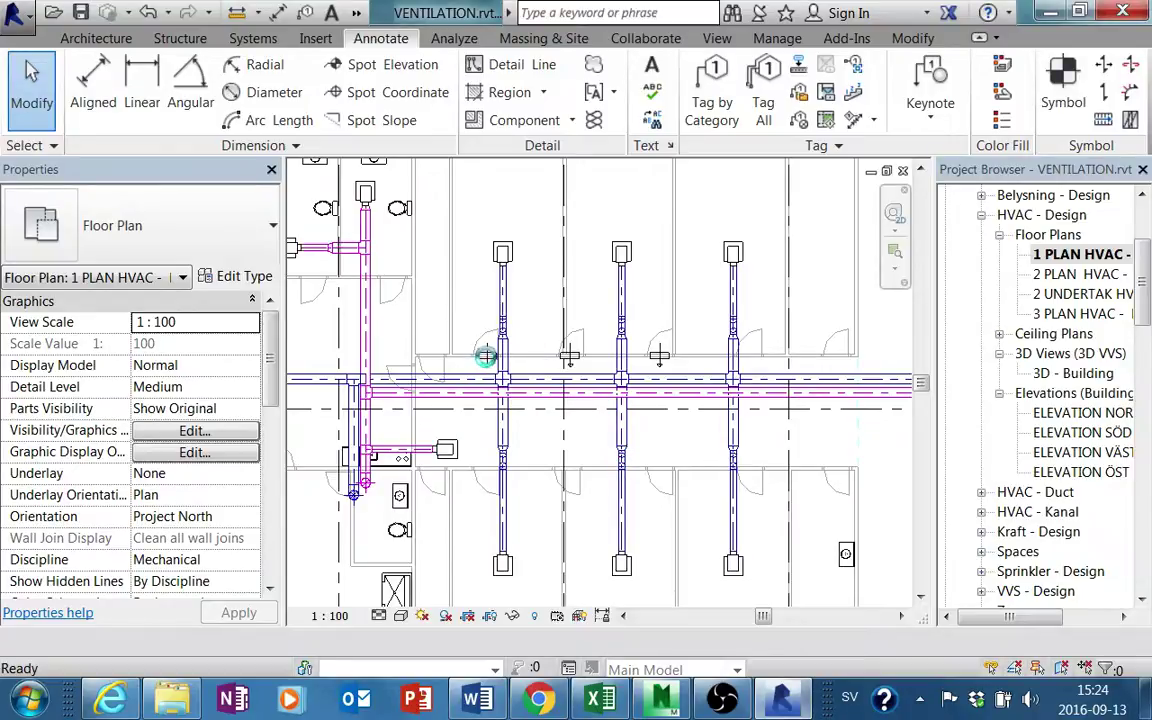
# Check the 3D coordination model in Navisworks, then save the ventilation project
pyautogui.click(673, 705)
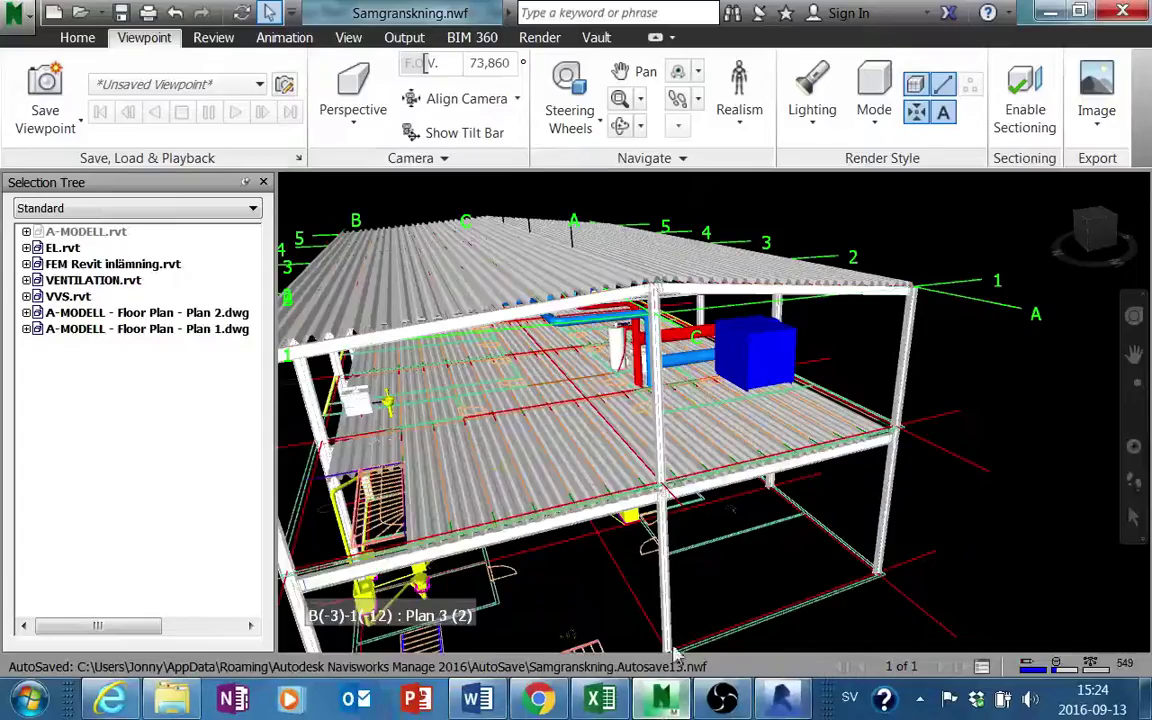
pyautogui.moveTo(567, 448)
pyautogui.mouseDown()
pyautogui.moveTo(590, 460)
pyautogui.moveTo(617, 437)
pyautogui.moveTo(632, 668)
pyautogui.mouseUp()
pyautogui.click(783, 697)
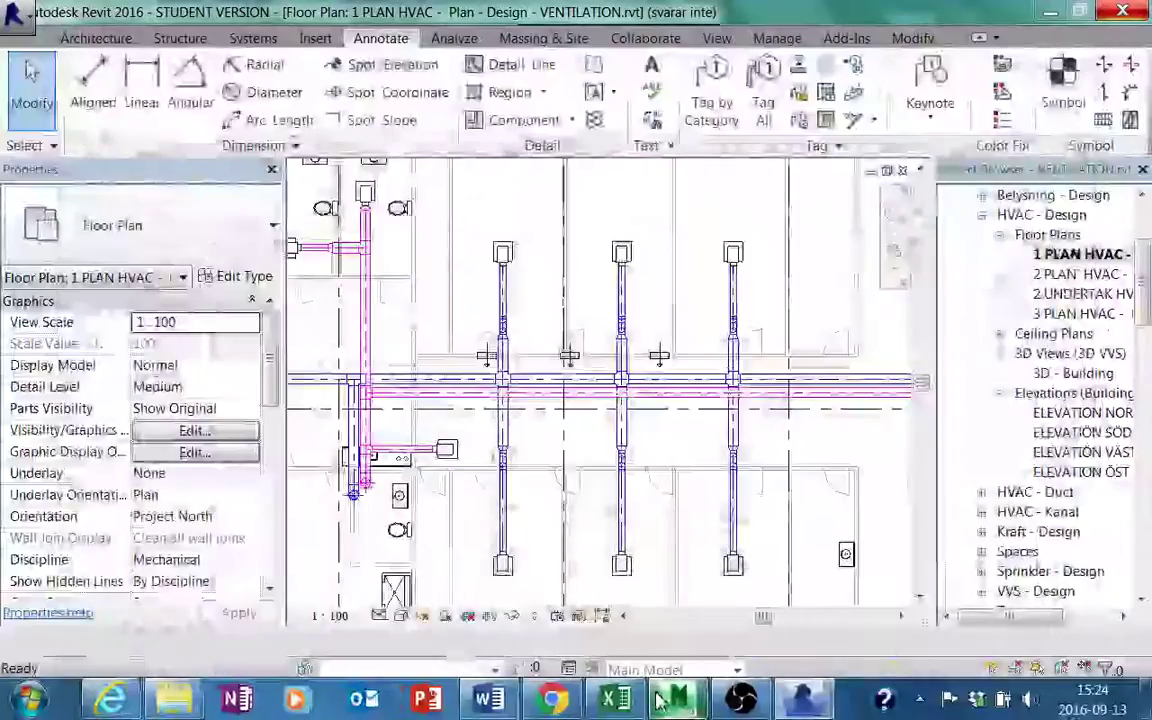
pyautogui.hotkey('ctrl', 's')
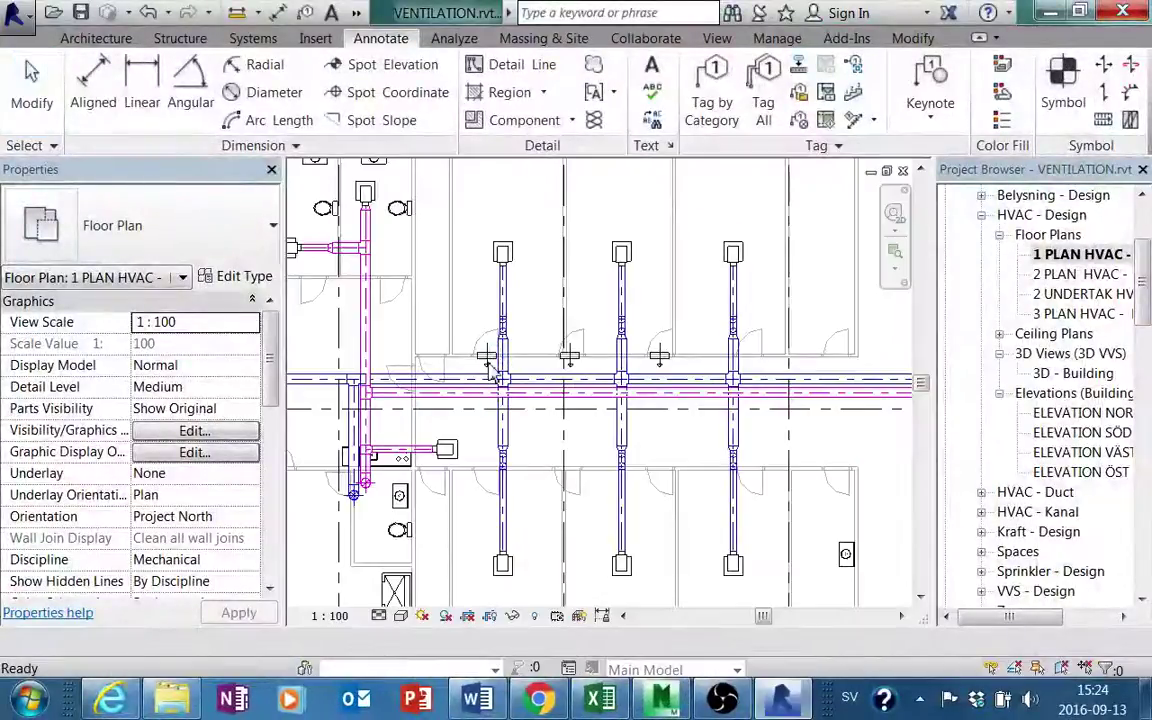
# Delete the three transfer-air detail groups from the corridor wall
pyautogui.click(584, 368)
pyautogui.keyDown('ctrl'); pyautogui.click(659, 355); pyautogui.keyUp('ctrl')
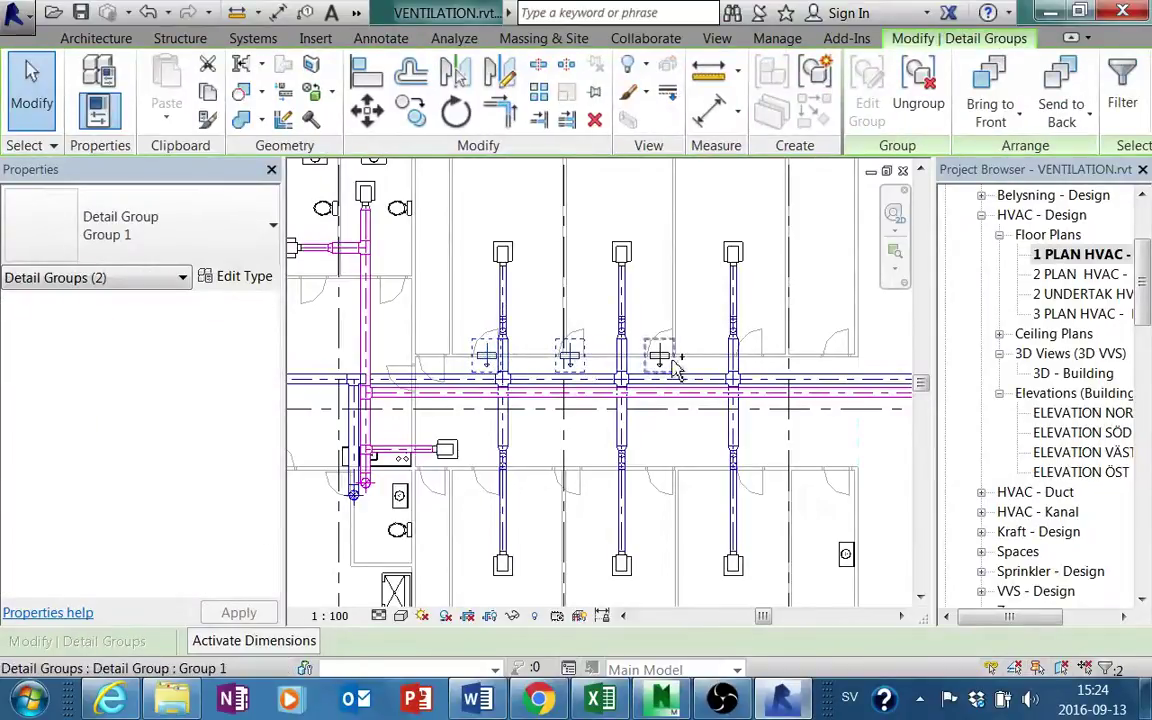
pyautogui.keyDown('ctrl'); pyautogui.click(485, 355); pyautogui.keyUp('ctrl')
pyautogui.press('Delete')
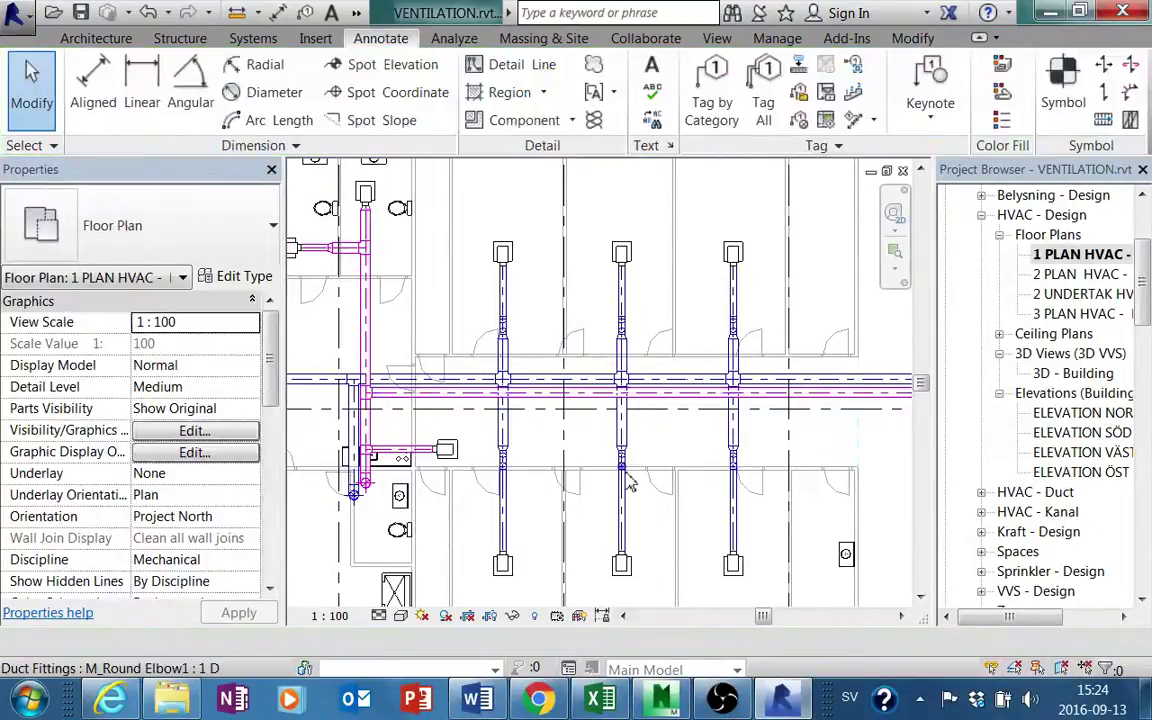
pyautogui.click(10, 12)
pyautogui.moveTo(100, 44)
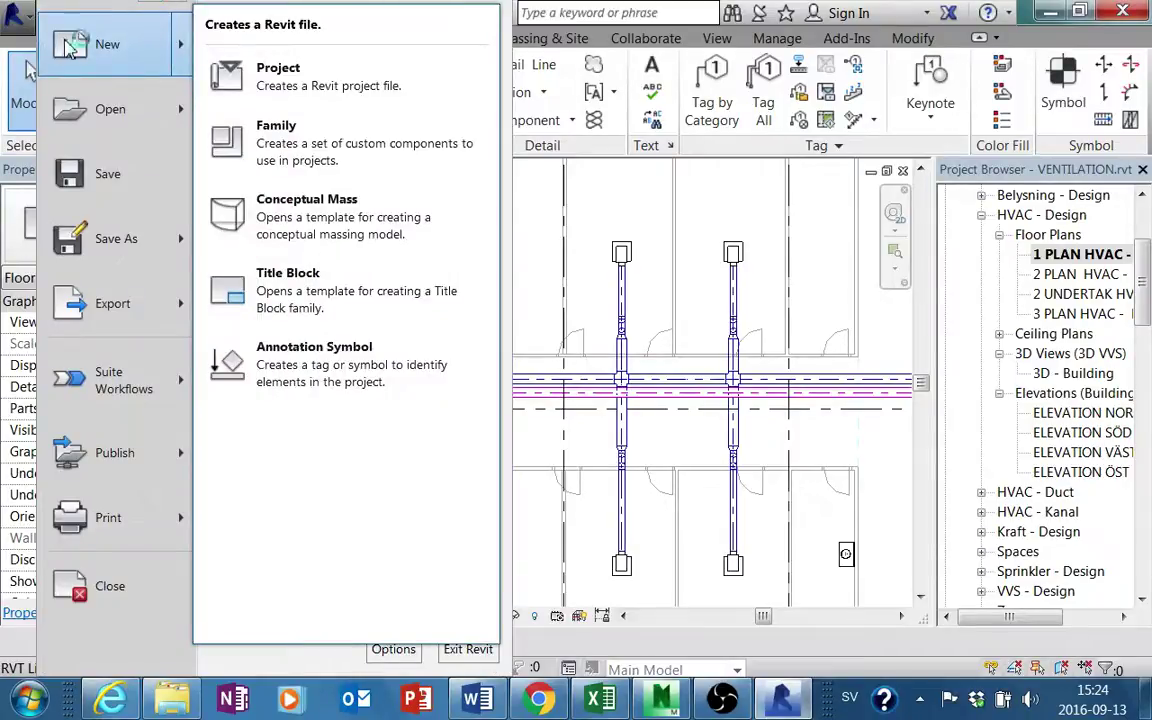
# Begin a new family and pick the Metric Generic Model wall based.rft template
pyautogui.click(288, 145)
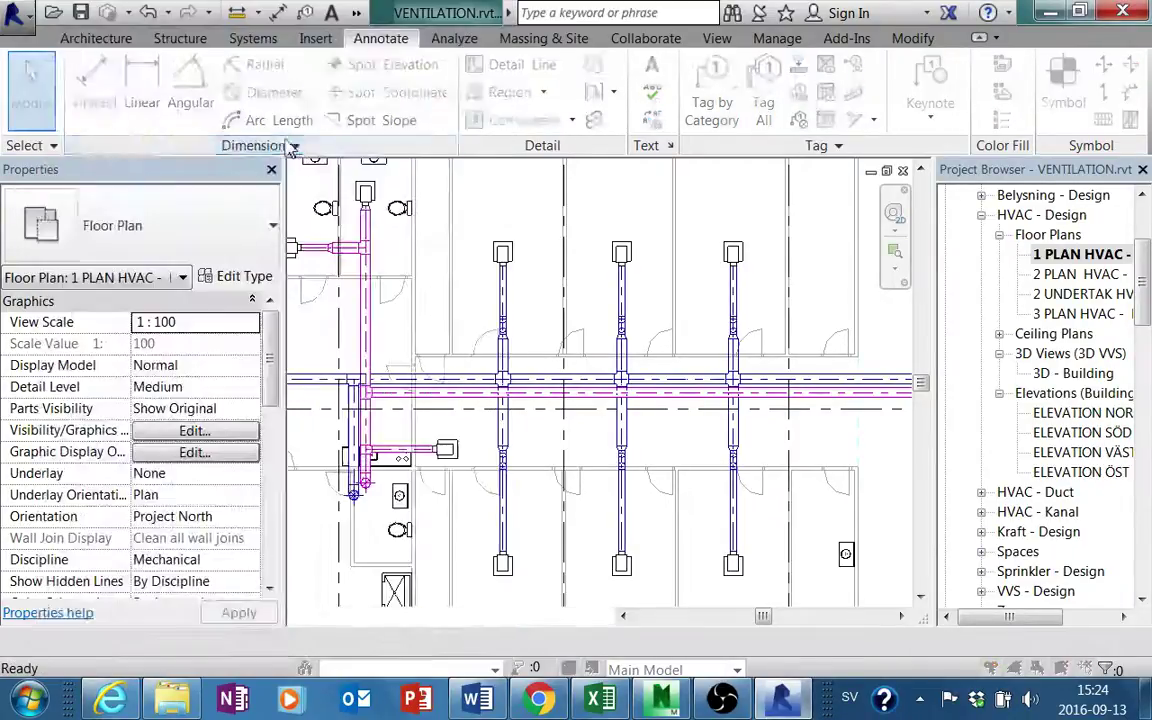
pyautogui.click(474, 351)
pyautogui.scroll(-3, 470, 350)
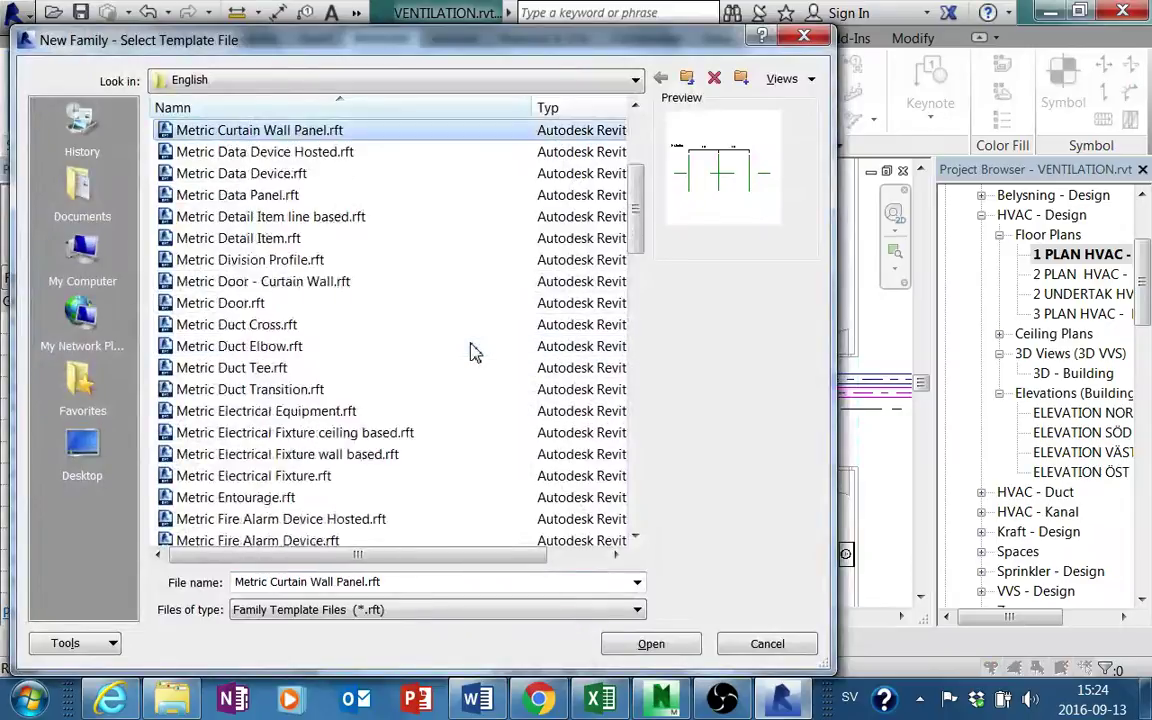
pyautogui.scroll(-7, 470, 347)
pyautogui.scroll(-2, 403, 443)
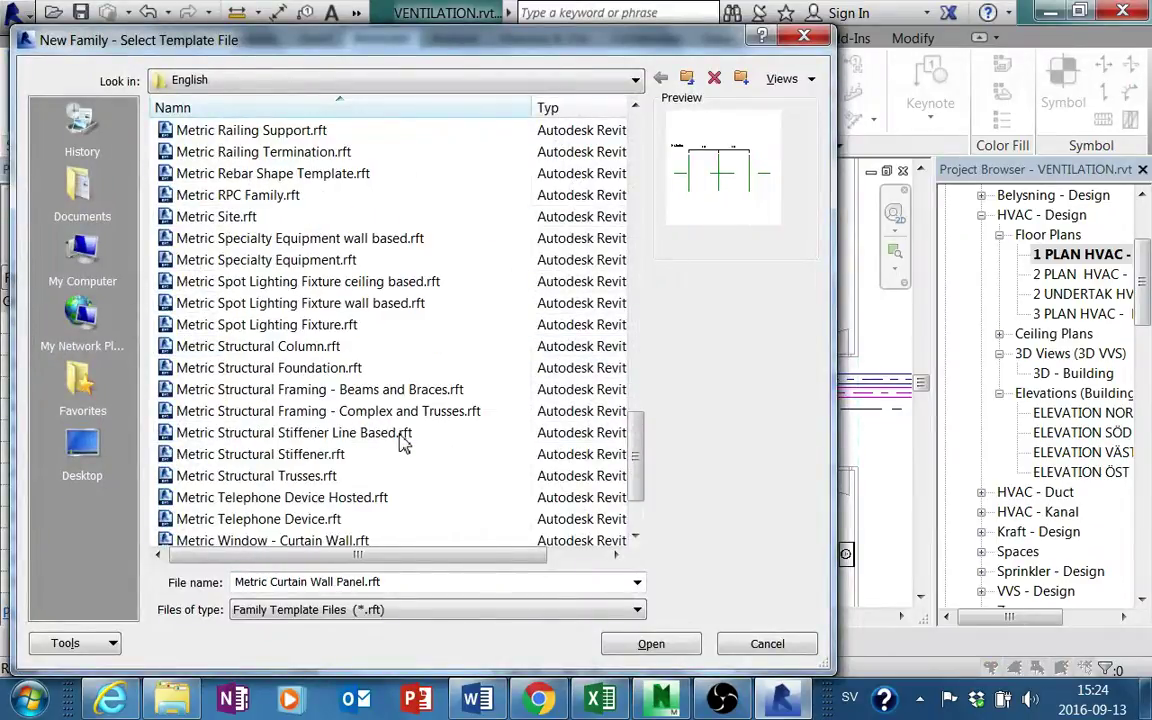
pyautogui.scroll(-2, 403, 443)
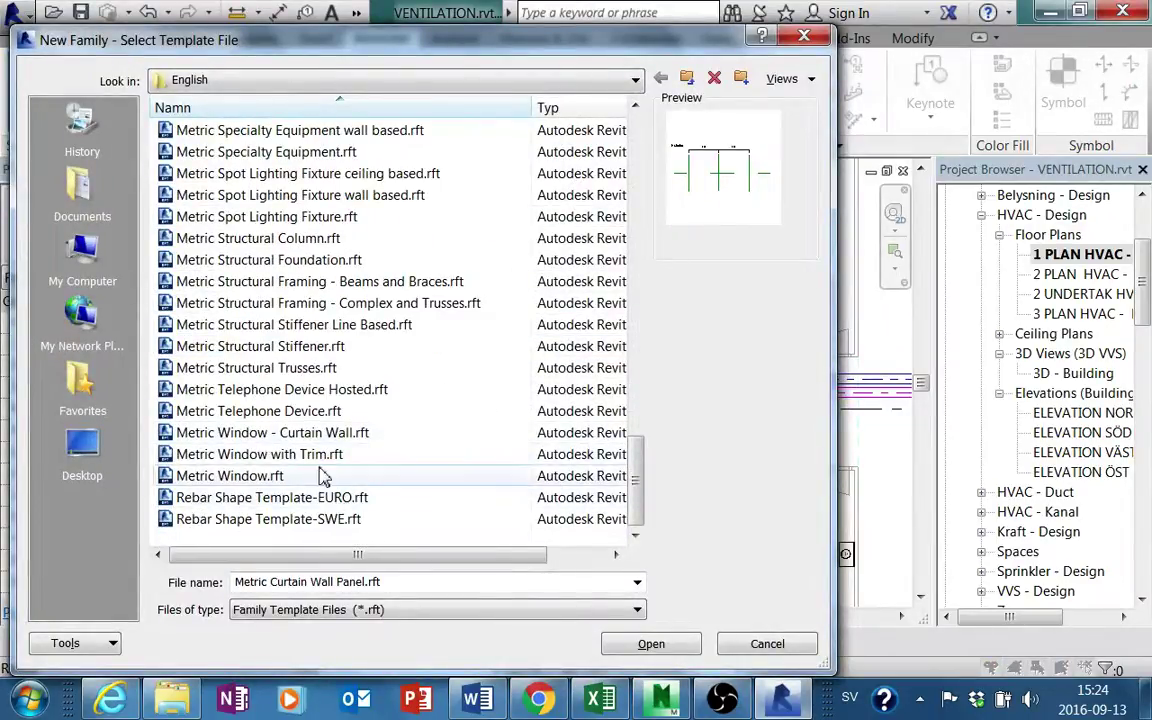
pyautogui.scroll(3, 322, 376)
pyautogui.scroll(4, 322, 376)
pyautogui.scroll(5, 322, 376)
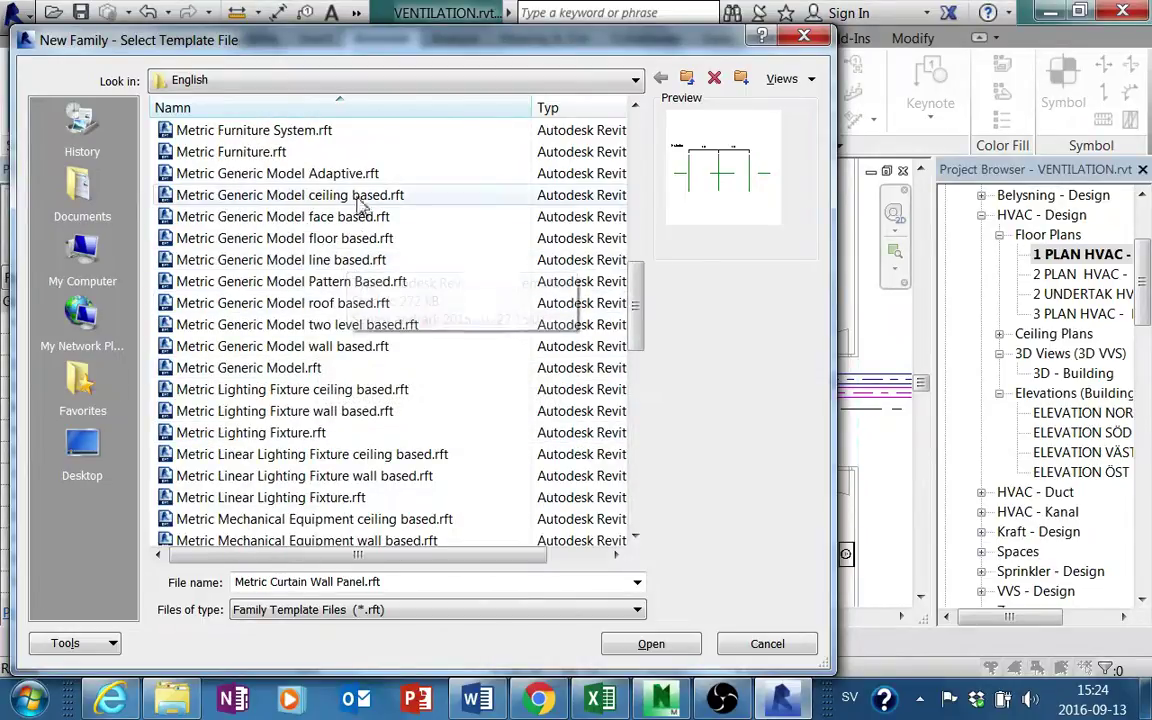
pyautogui.click(352, 347)
# Open the new family and sketch a rectangular extrusion outline over the host wall
pyautogui.click(674, 650)
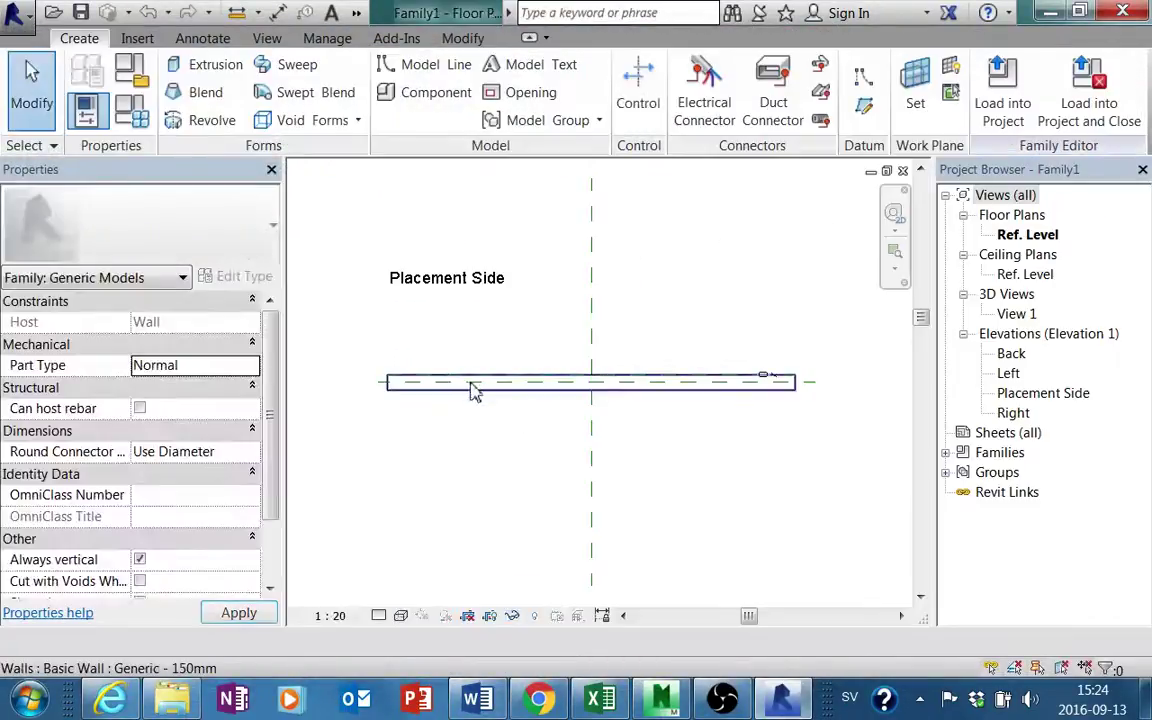
pyautogui.moveTo(501, 392); pyautogui.dragTo(477, 401, button='middle')
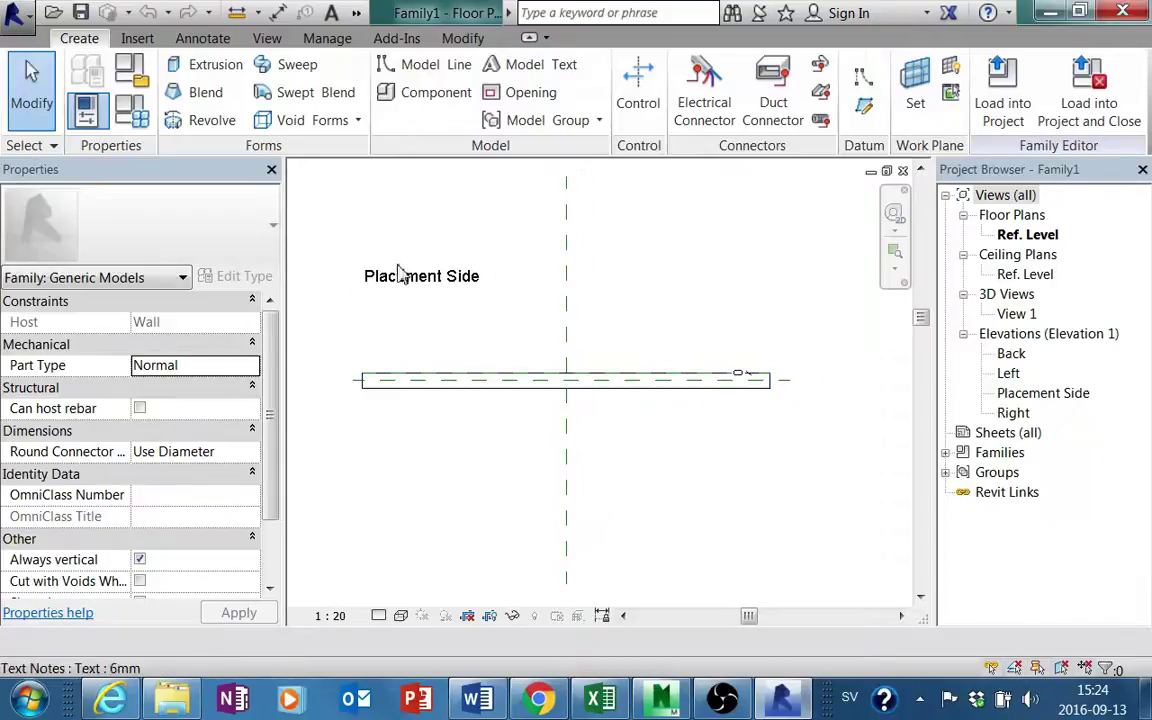
pyautogui.moveTo(549, 414); pyautogui.dragTo(530, 416, button='middle')
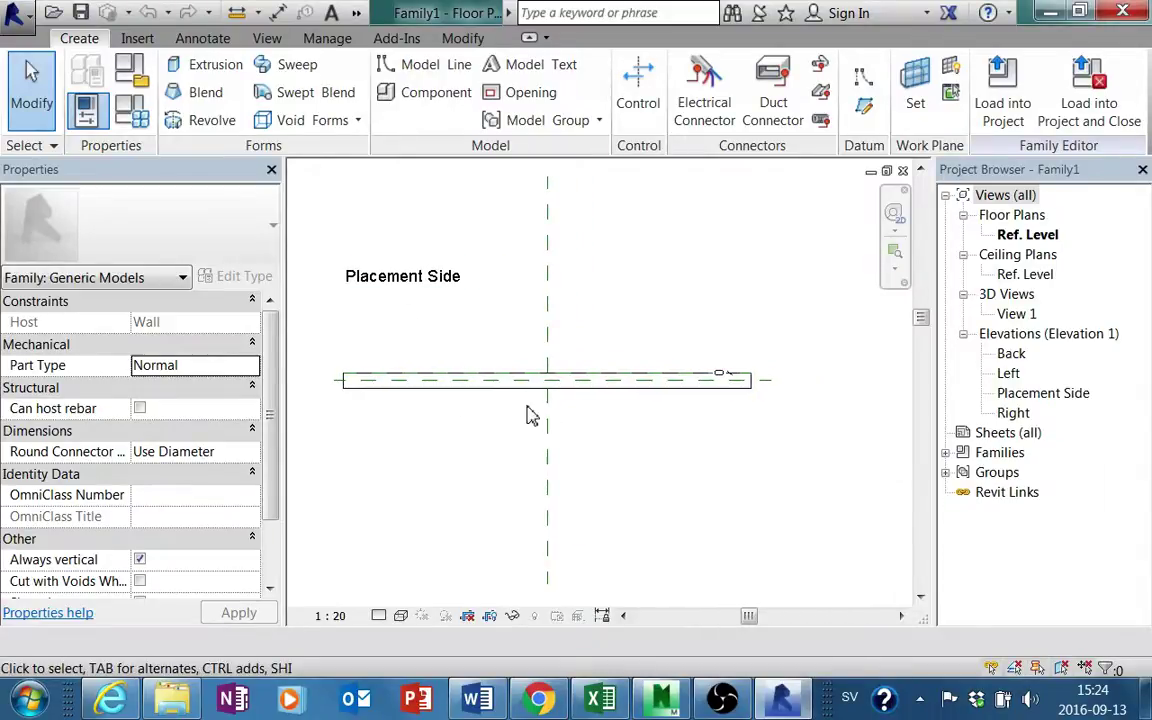
pyautogui.click(228, 66)
pyautogui.scroll(2, 564, 427)
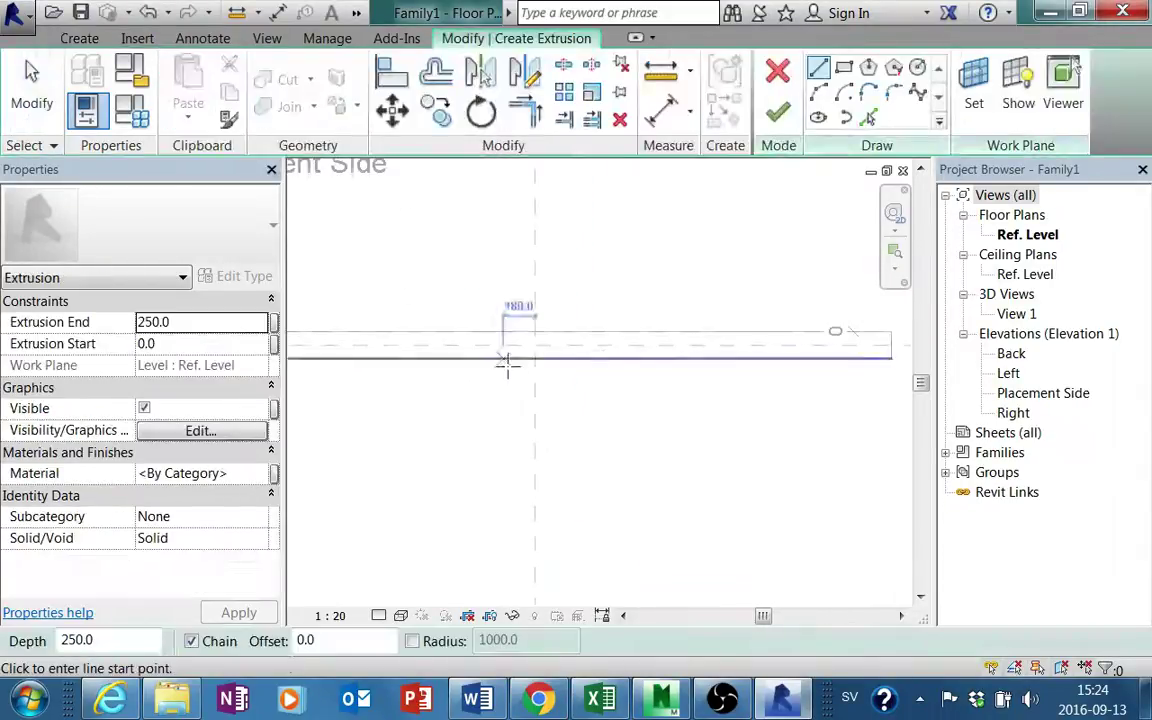
pyautogui.click(844, 67)
pyautogui.click(487, 327)
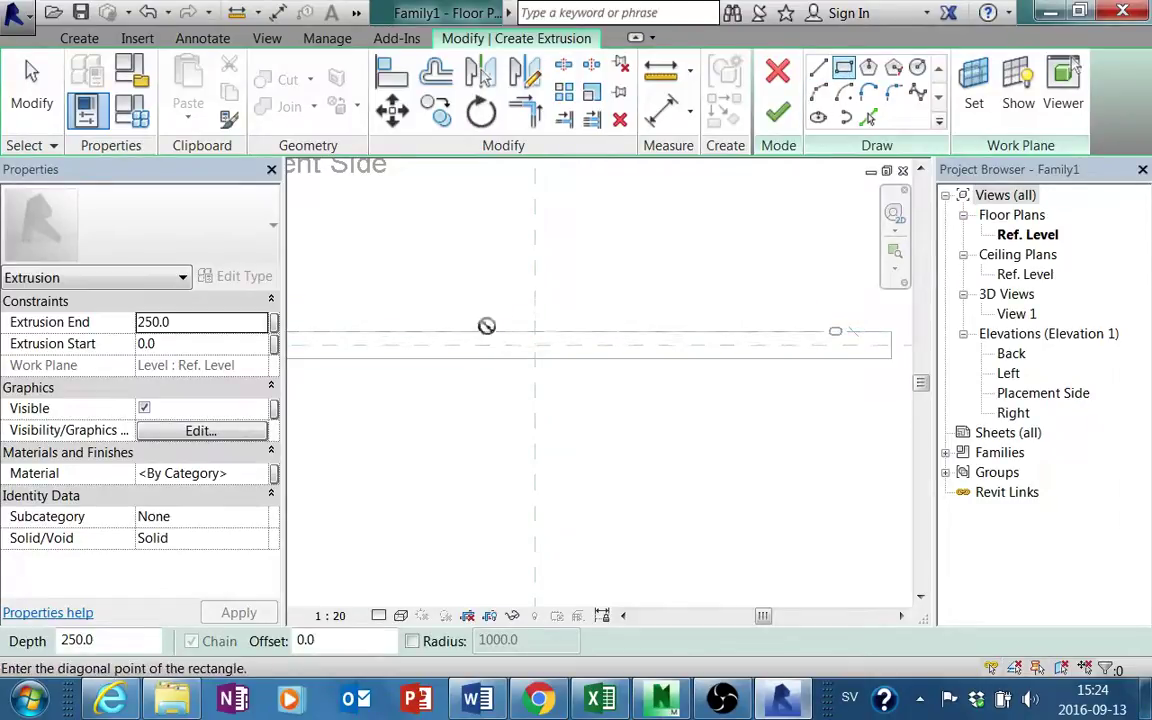
pyautogui.click(590, 375)
pyautogui.press('Escape')
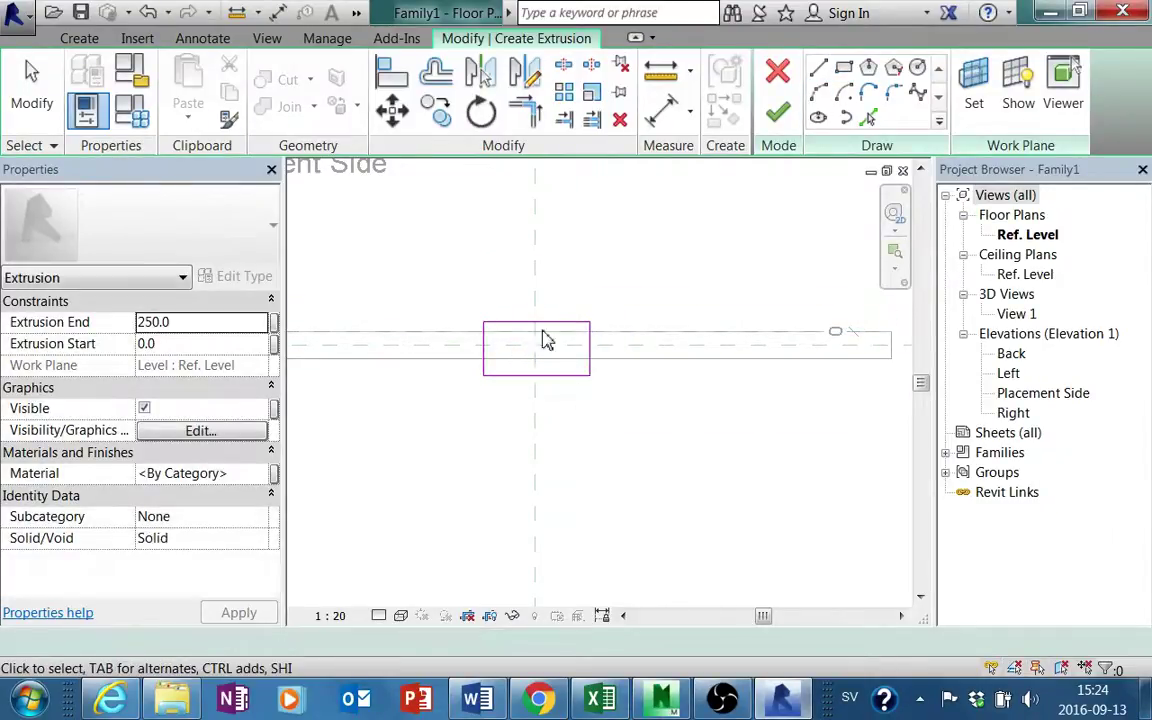
# Adjust the rectangle's edges and finish the 600-long, 250-deep extrusion
pyautogui.scroll(3, 550, 365)
pyautogui.scroll(1, 555, 393)
pyautogui.click(552, 401)
pyautogui.moveTo(545, 401); pyautogui.dragTo(541, 374)
pyautogui.scroll(2, 532, 285)
pyautogui.moveTo(522, 301); pyautogui.dragTo(622, 363, button='middle')
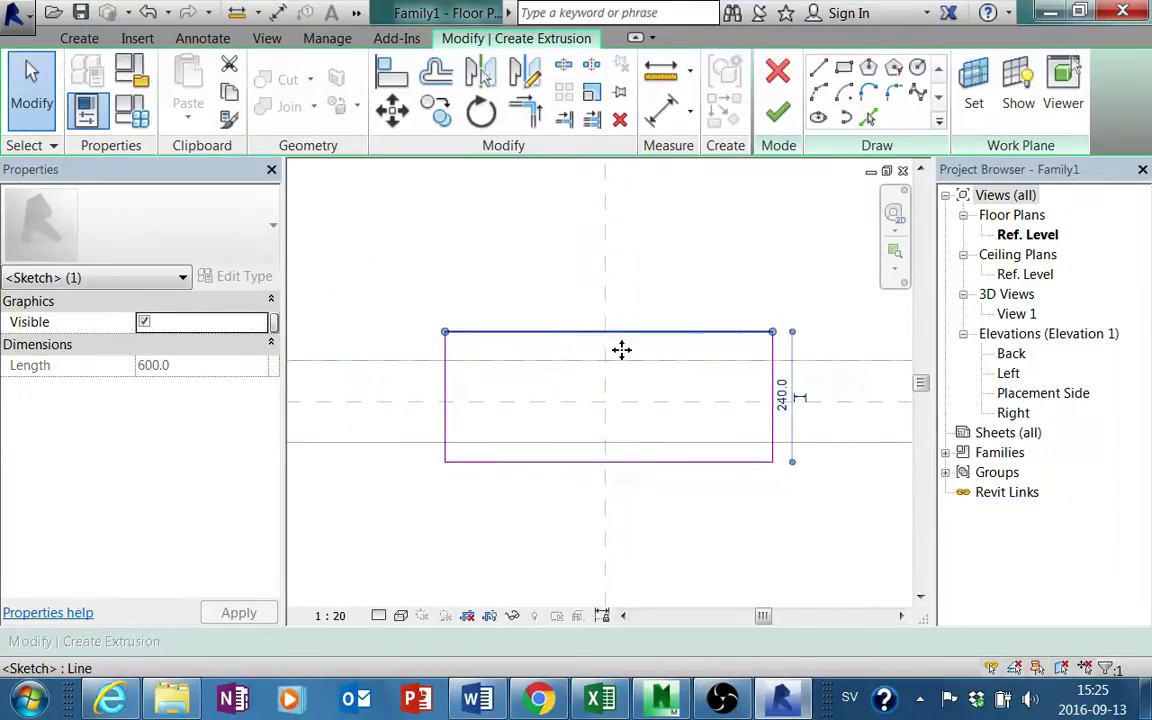
pyautogui.moveTo(622, 349); pyautogui.dragTo(622, 362)
pyautogui.click(780, 163)
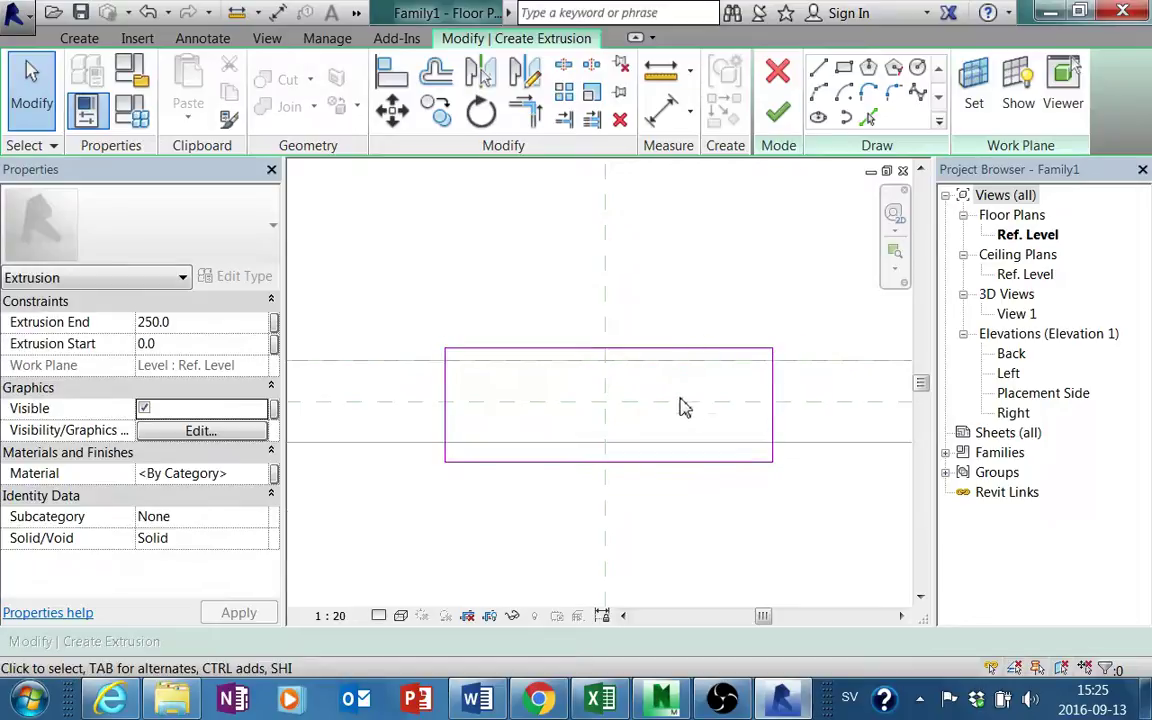
pyautogui.click(786, 120)
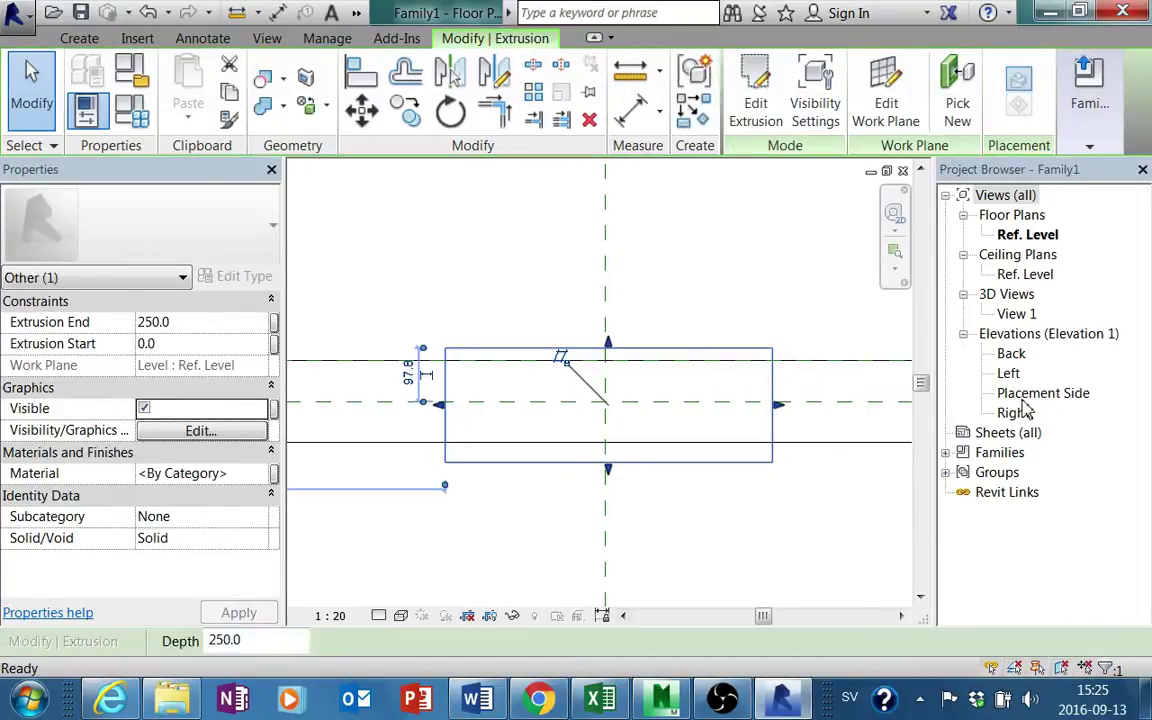
# In the Placement Side elevation, drag the extrusion's top and bottom edges high up the wall
pyautogui.doubleClick(1030, 393)
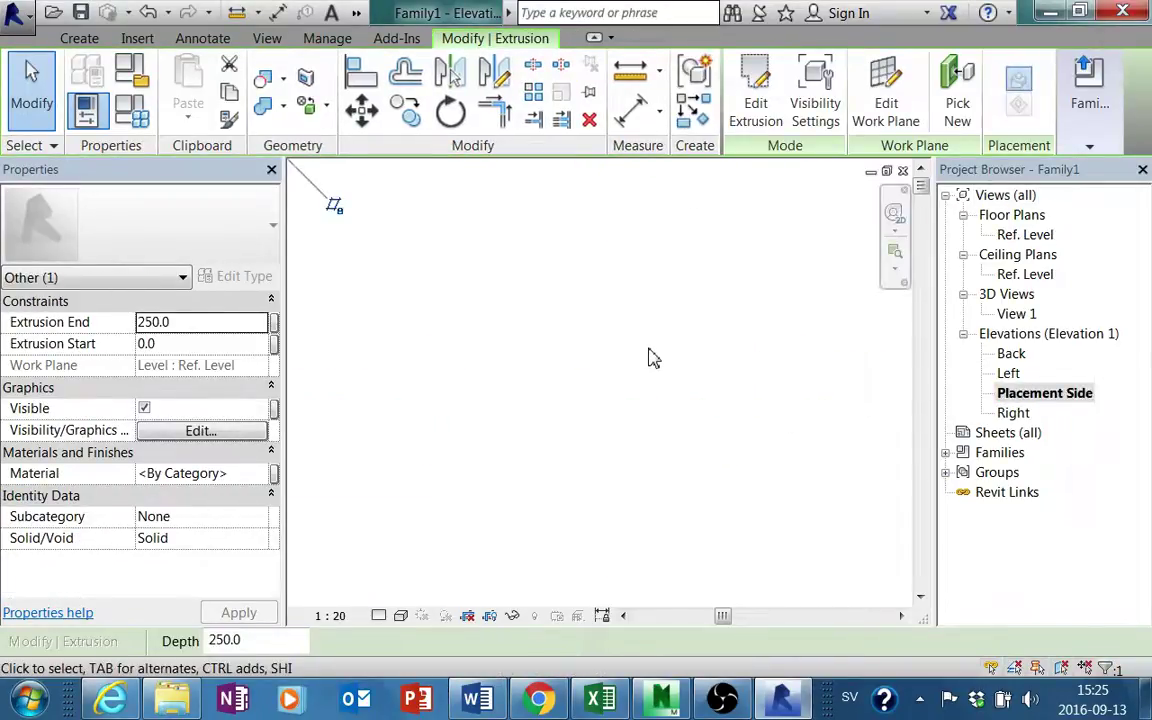
pyautogui.click(652, 358)
pyautogui.scroll(-2, 652, 358)
pyautogui.scroll(3, 596, 424)
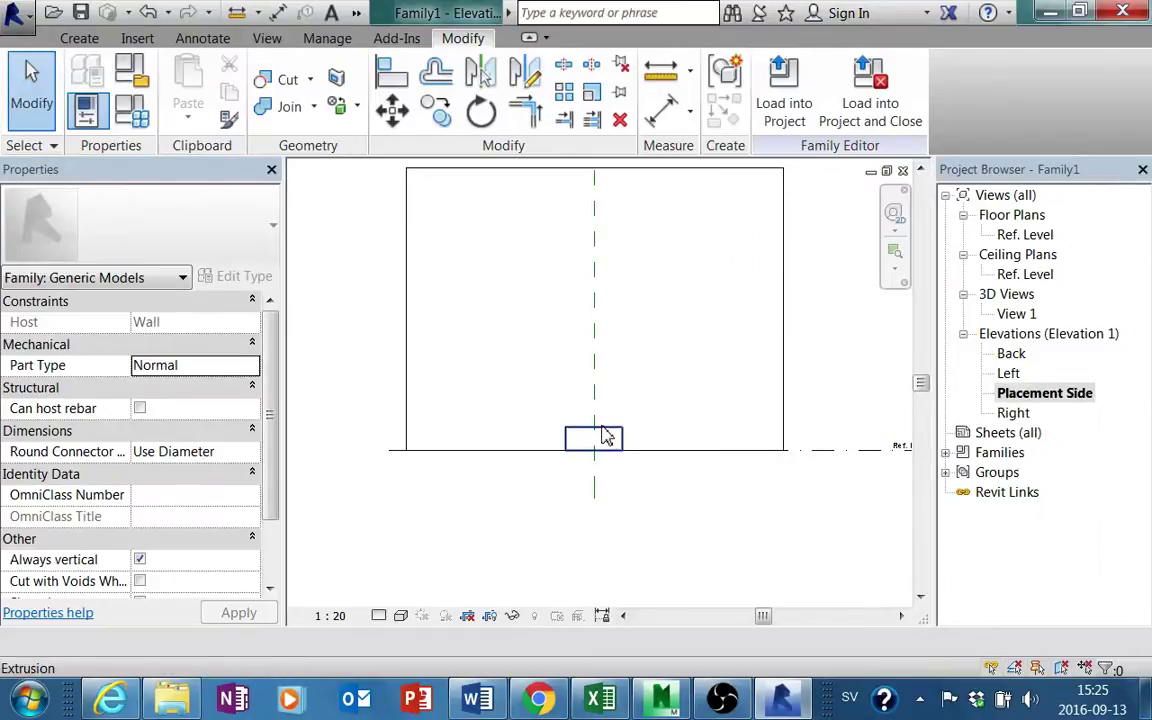
pyautogui.click(605, 435)
pyautogui.moveTo(567, 478); pyautogui.dragTo(577, 265)
pyautogui.moveTo(566, 500)
pyautogui.mouseDown()
pyautogui.moveTo(578, 297)
pyautogui.moveTo(589, 301)
pyautogui.mouseUp()
pyautogui.scroll(2, 600, 315)
pyautogui.click(618, 303)
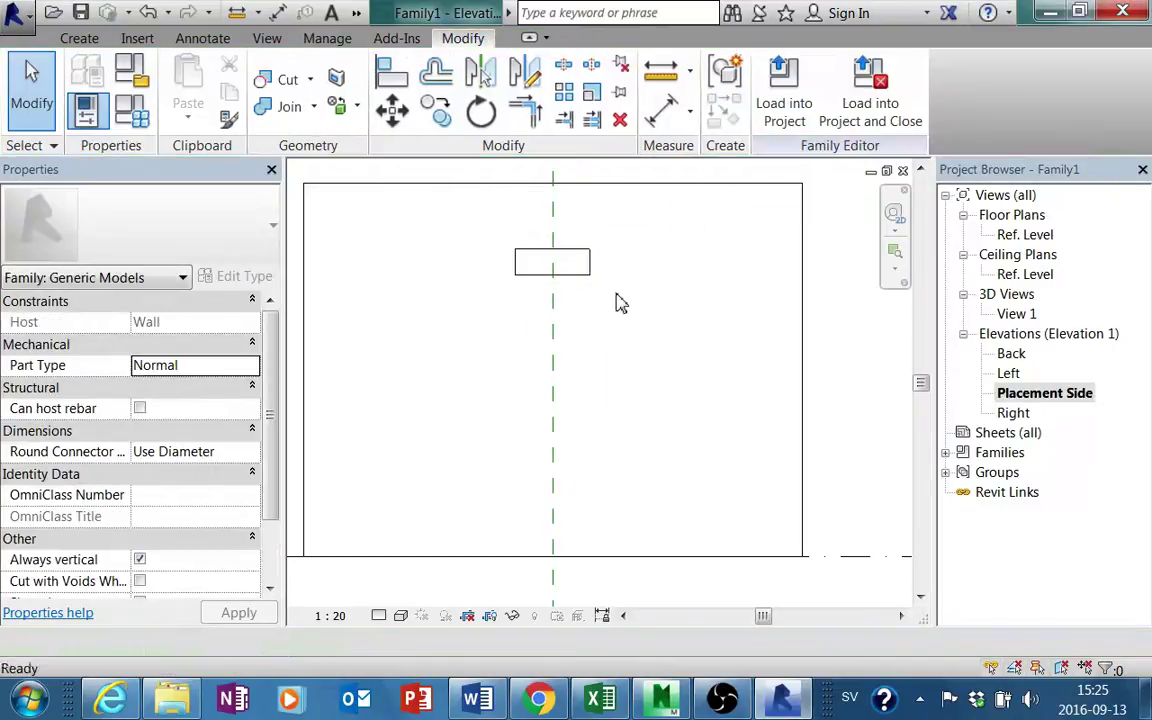
# Dimension the extrusion's top from the reference level at 2469
pyautogui.click(653, 118)
pyautogui.click(620, 556)
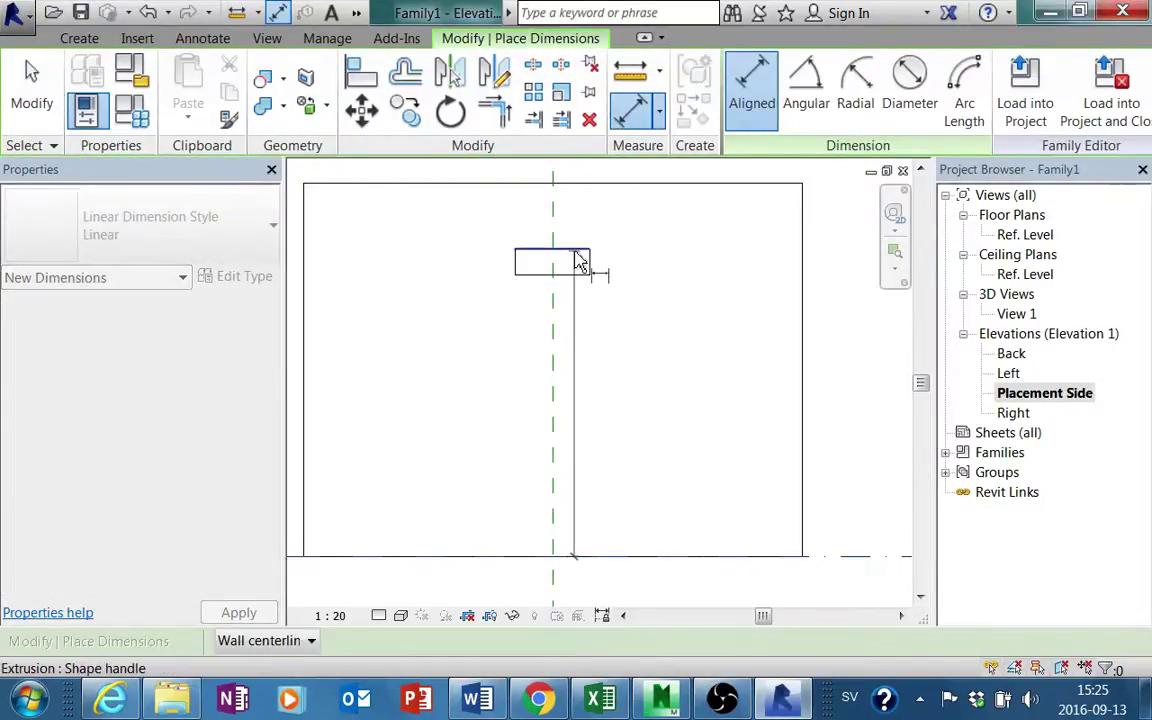
pyautogui.click(580, 262)
pyautogui.click(624, 285)
pyautogui.press('Escape')
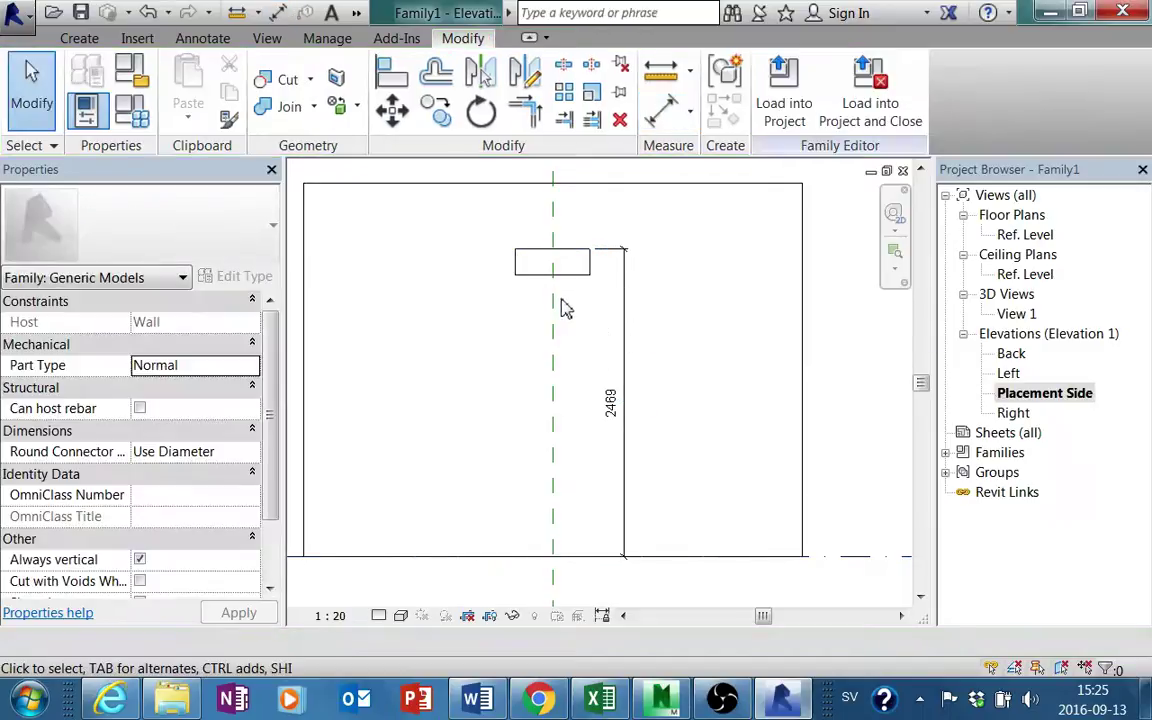
# Add a DI aligned dimension of 2259 from the reference level to the extrusion's bottom
pyautogui.click(612, 403)
pyautogui.press('d')
pyautogui.press('i')
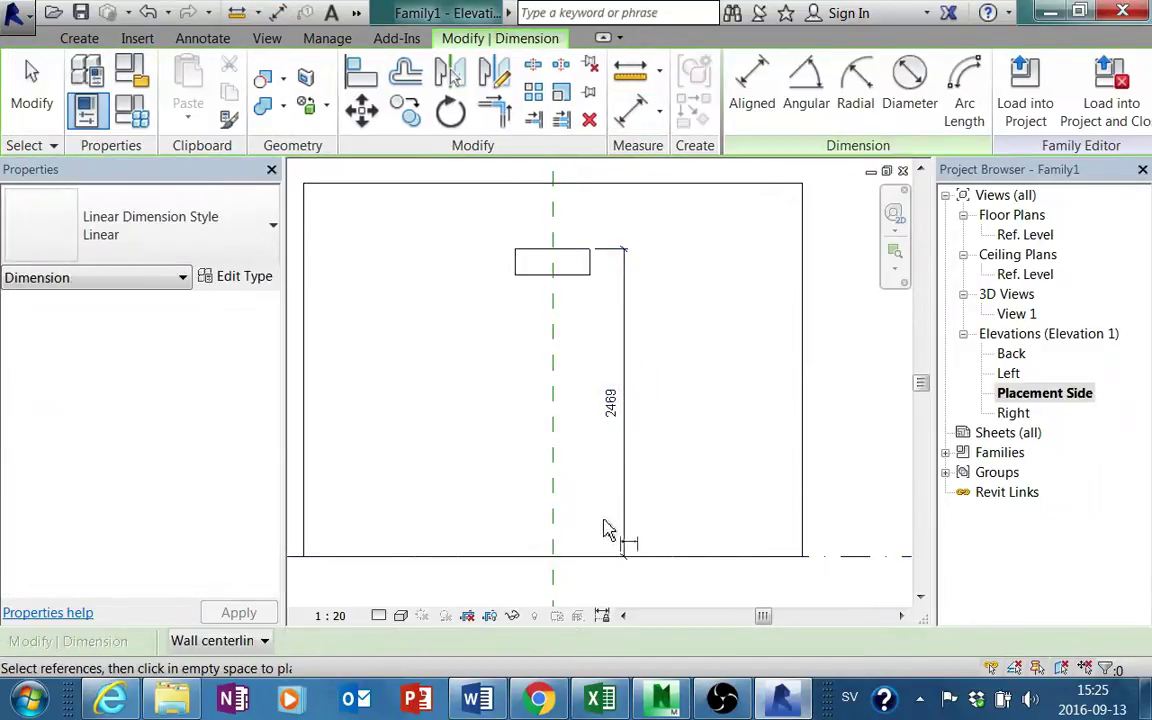
pyautogui.click(604, 557)
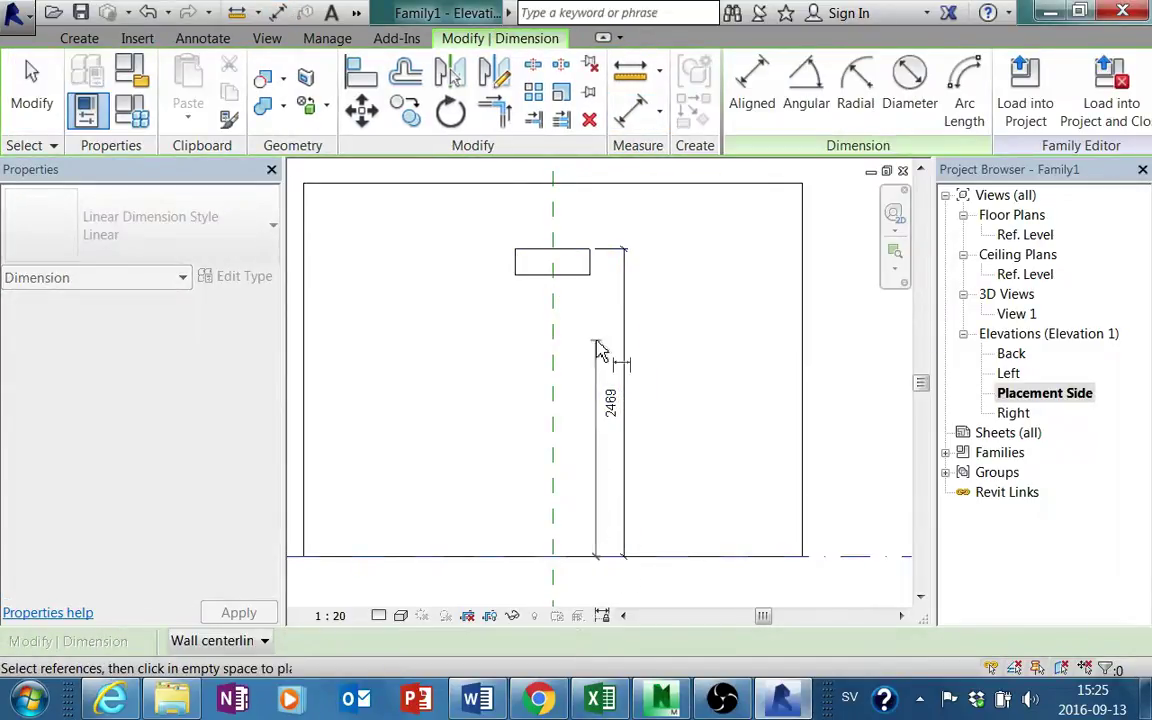
pyautogui.click(589, 282)
pyautogui.scroll(1, 566, 325)
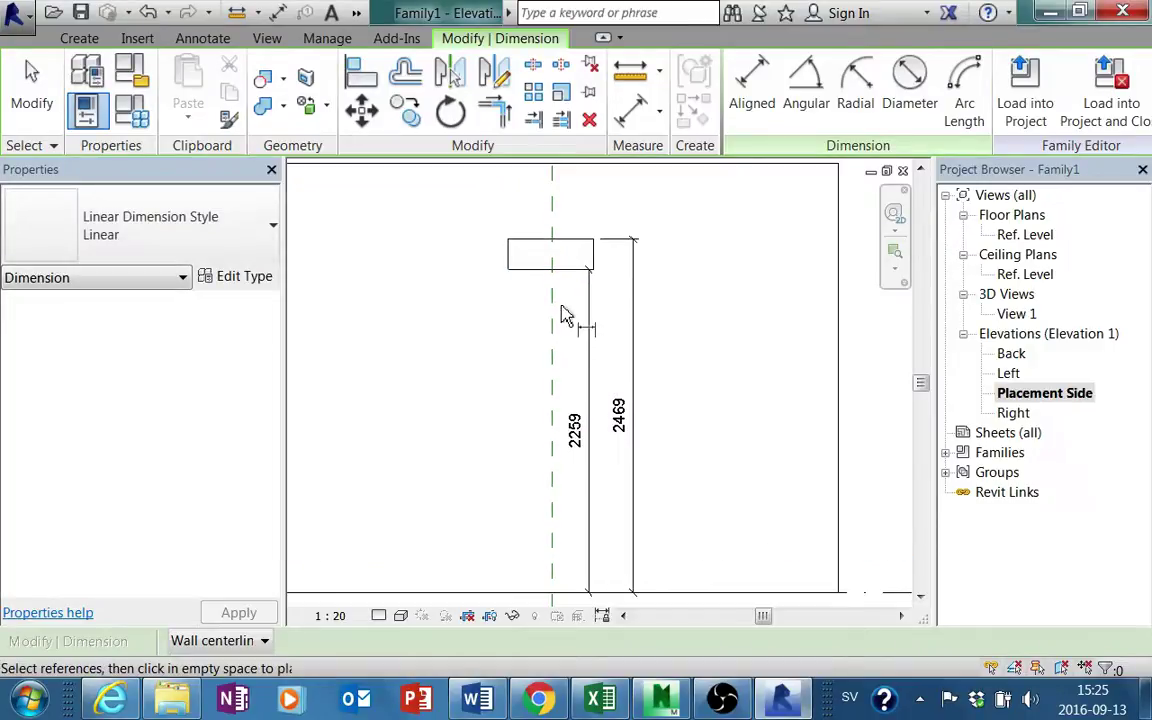
pyautogui.scroll(1, 574, 340)
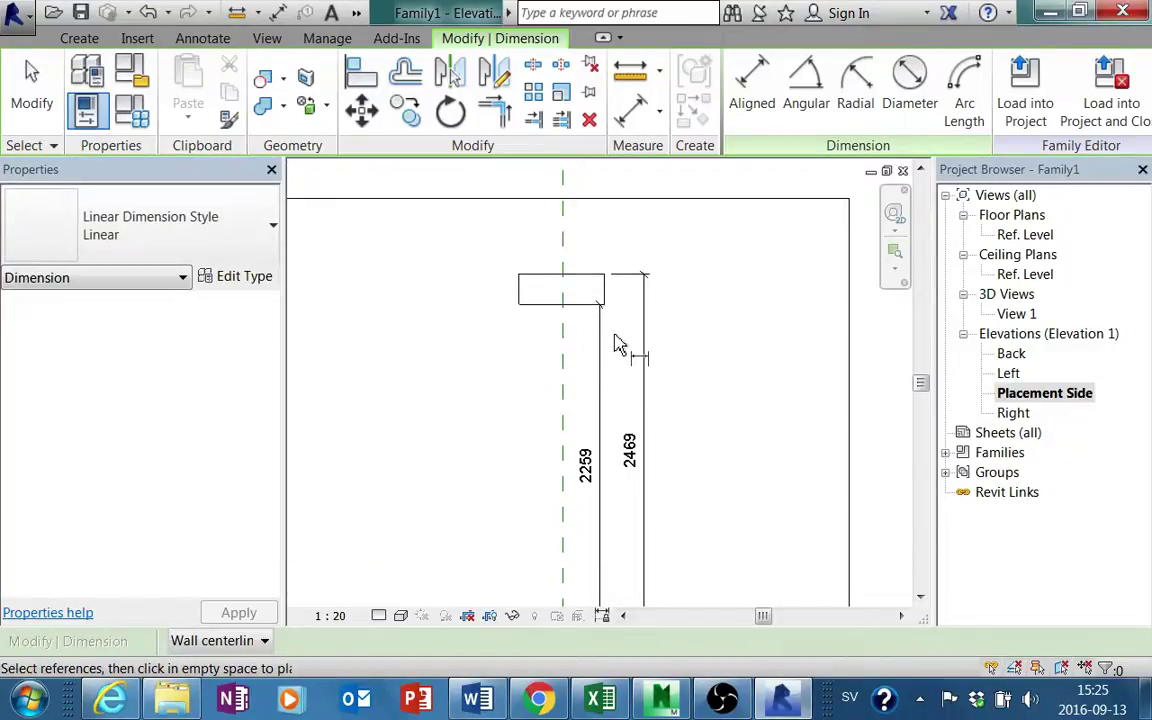
pyautogui.moveTo(618, 345); pyautogui.dragTo(627, 380, button='middle')
pyautogui.press('Escape')
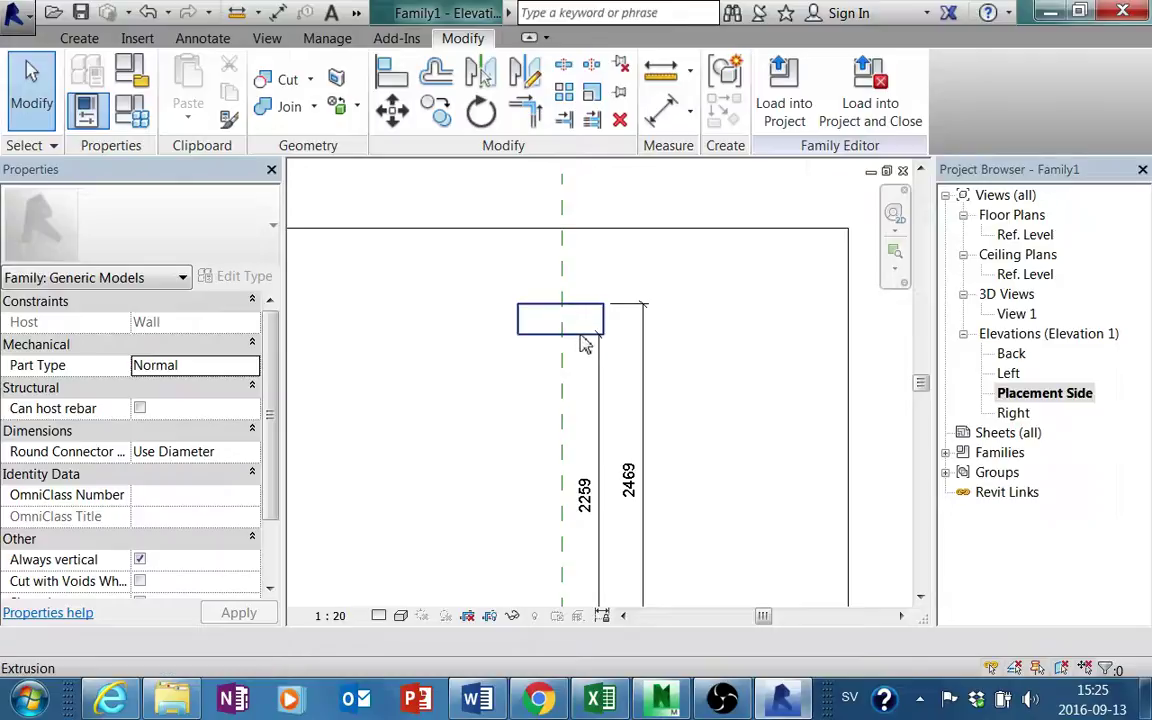
# Check the extrusion and the 2259 dimension by selecting them, then clear the selection
pyautogui.click(585, 340)
pyautogui.click(584, 494)
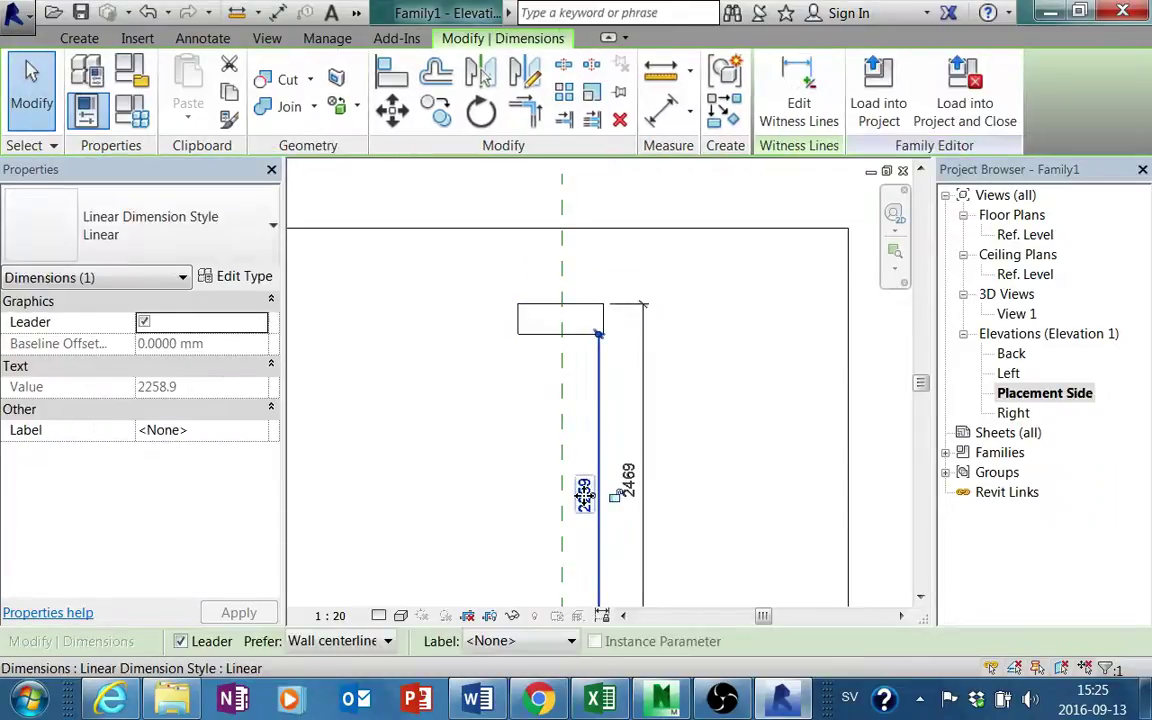
pyautogui.press('Escape')
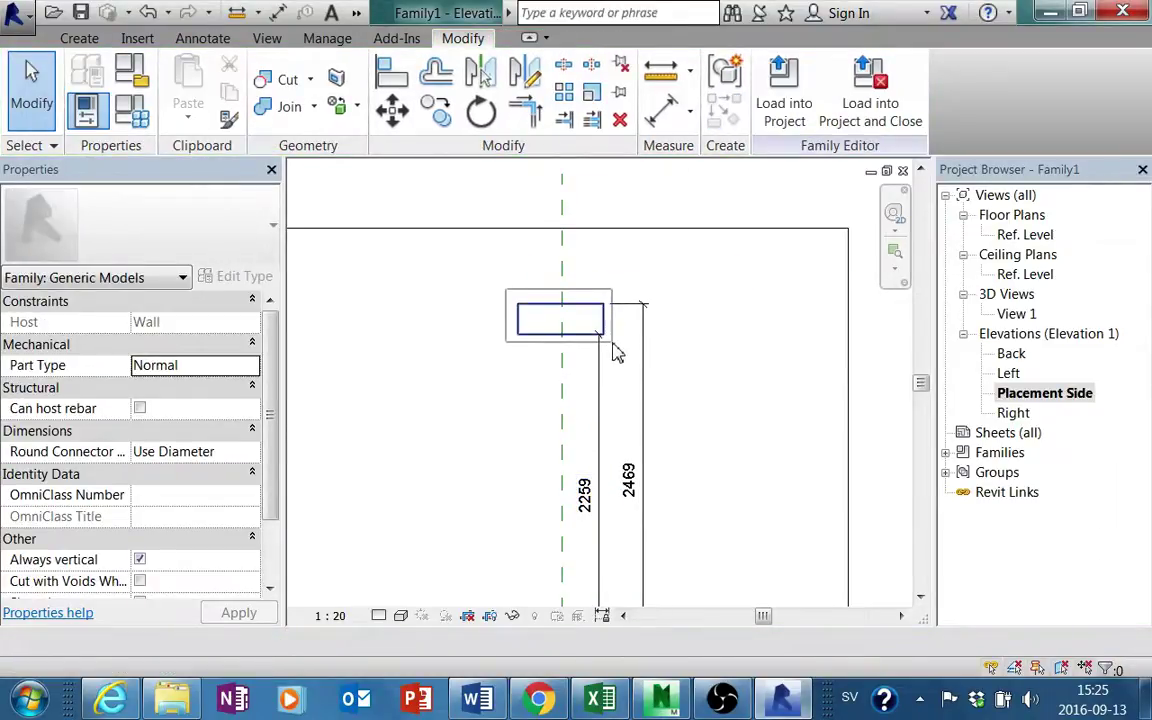
pyautogui.click(617, 352)
pyautogui.press('Escape')
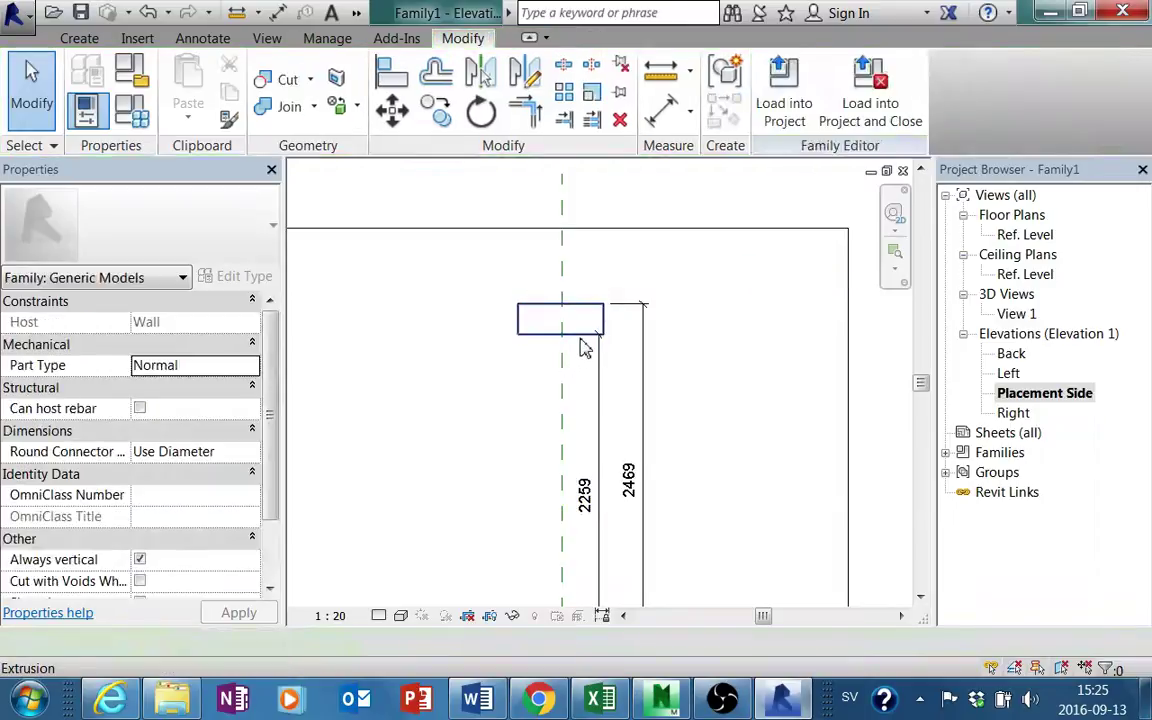
# Drag the extrusion's bottom edge up to 2302 and its top edge to 2480 above the level
pyautogui.click(585, 348)
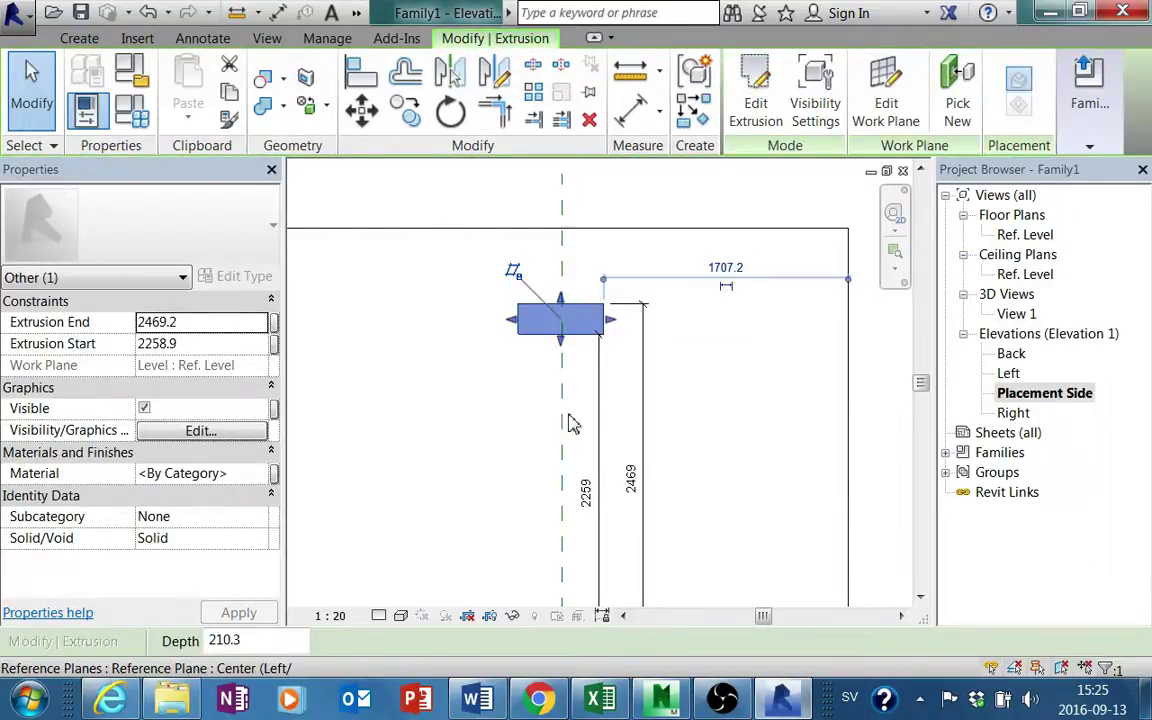
pyautogui.scroll(2, 595, 482)
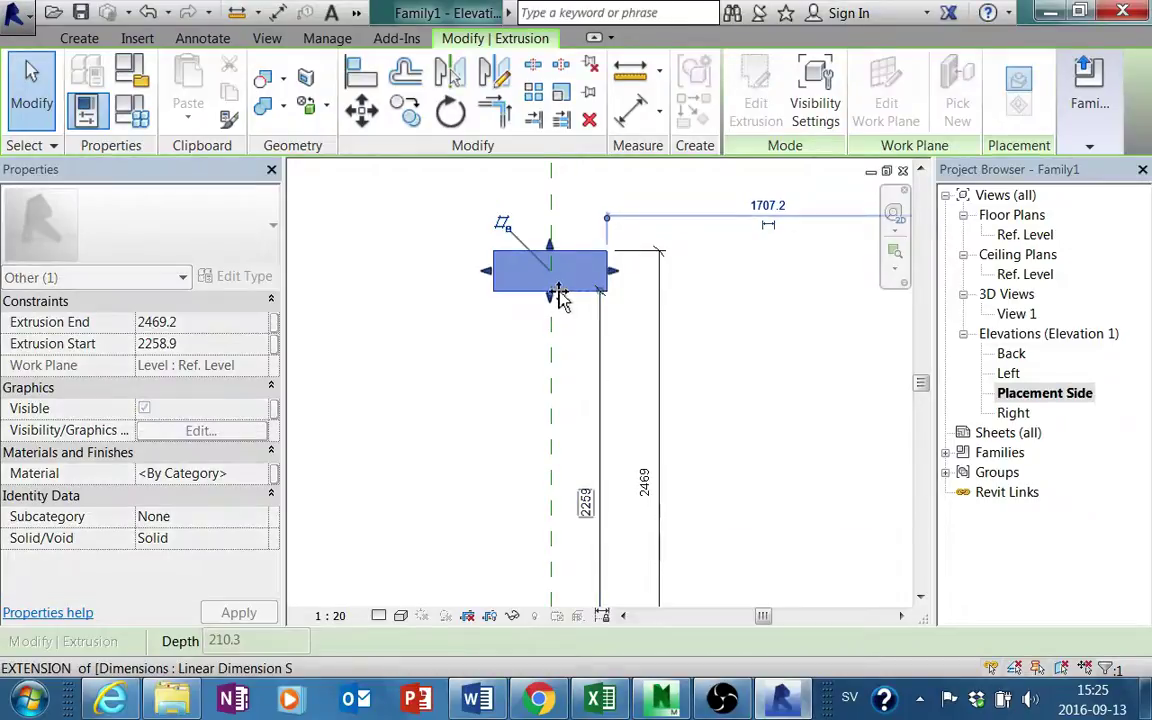
pyautogui.moveTo(558, 295)
pyautogui.mouseDown()
pyautogui.moveTo(573, 285)
pyautogui.moveTo(552, 228)
pyautogui.mouseUp()
pyautogui.scroll(1, 552, 255)
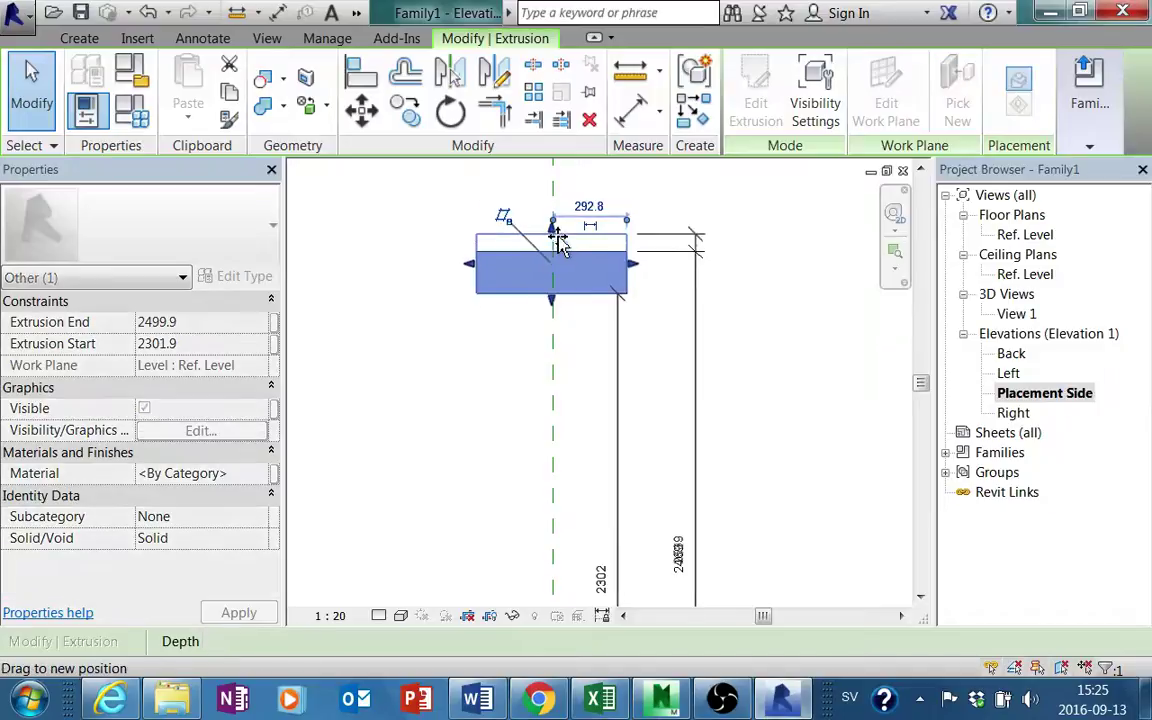
pyautogui.scroll(-1, 563, 412)
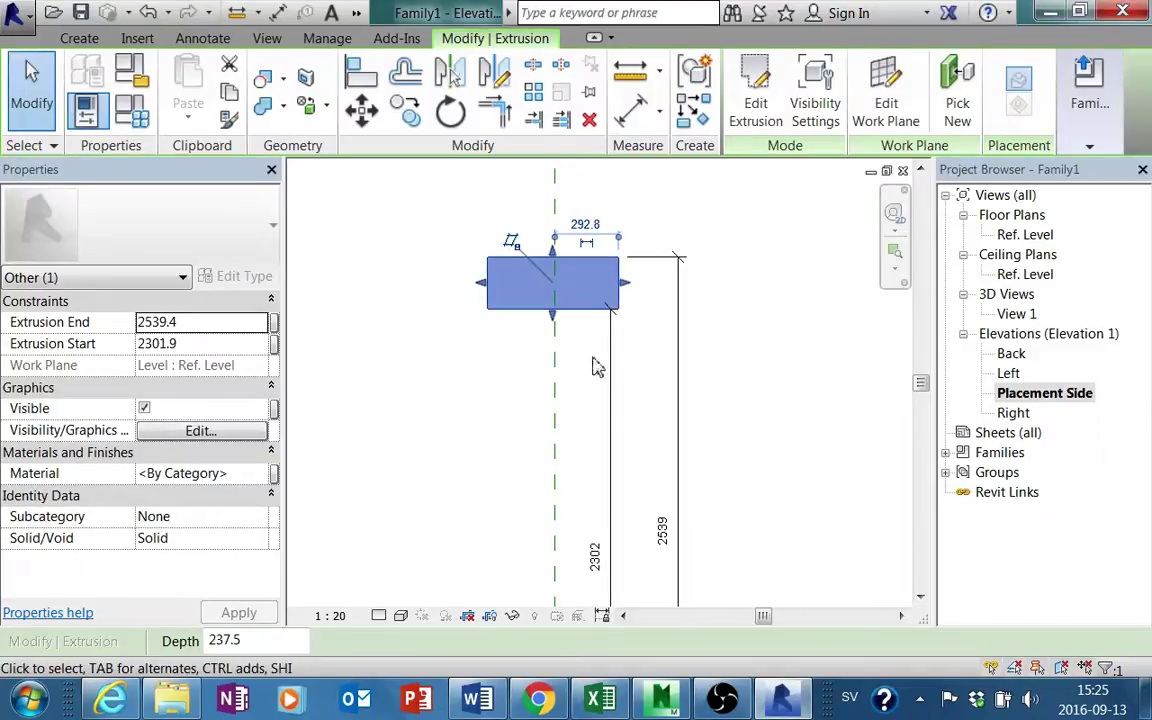
pyautogui.moveTo(560, 258); pyautogui.dragTo(561, 273)
pyautogui.press('Escape')
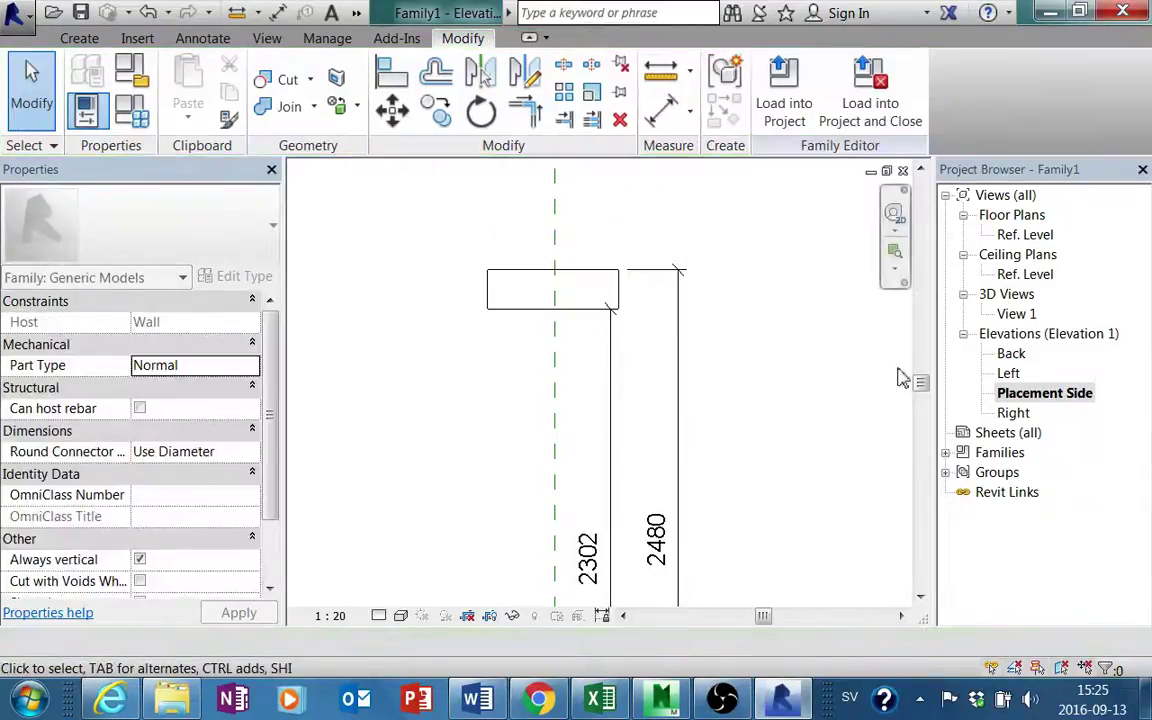
# Open the Ref. Level floor plan, then the Ref. Level ceiling plan, and pan to the opening
pyautogui.doubleClick(1025, 234)
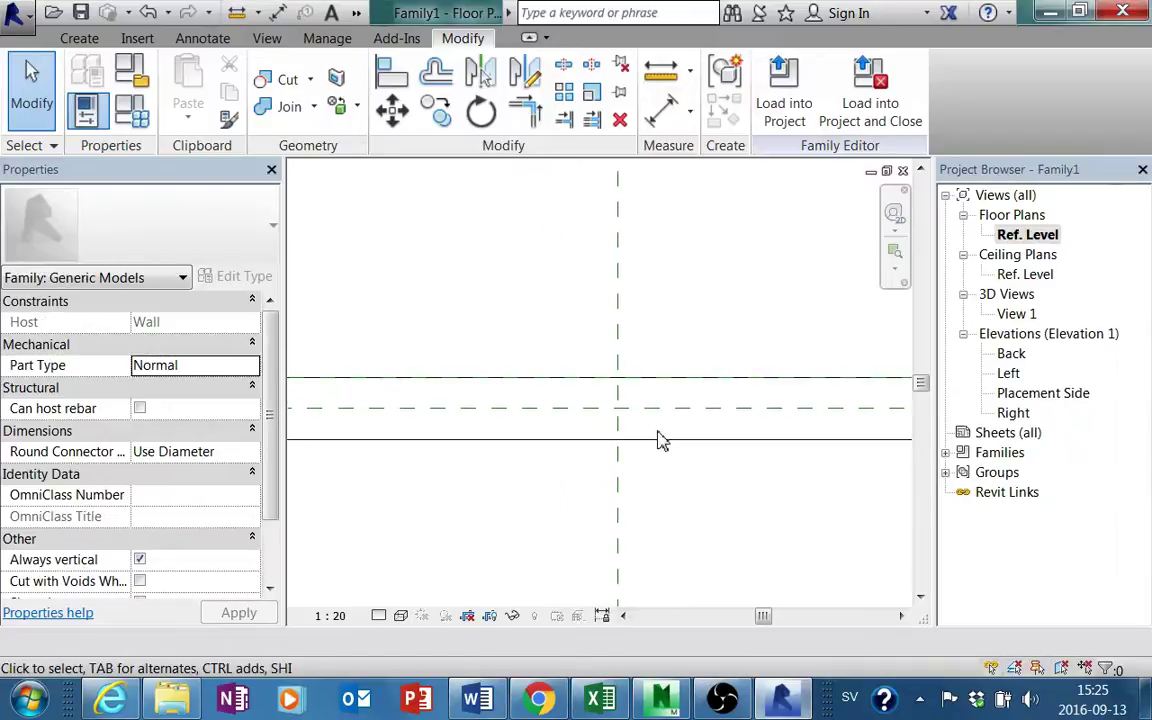
pyautogui.scroll(-3, 671, 449)
pyautogui.scroll(3, 700, 456)
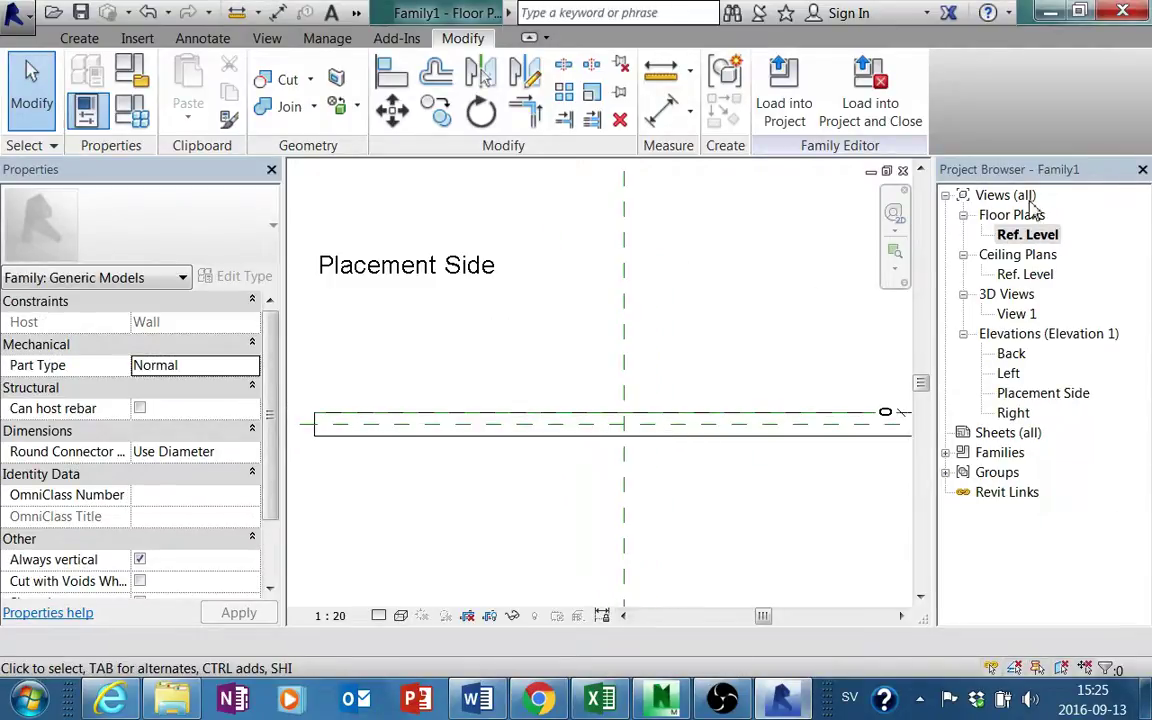
pyautogui.doubleClick(1025, 274)
pyautogui.moveTo(734, 430)
pyautogui.mouseDown(button='middle')
pyautogui.moveTo(730, 370)
pyautogui.moveTo(638, 422)
pyautogui.moveTo(590, 400)
pyautogui.mouseUp(button='middle')
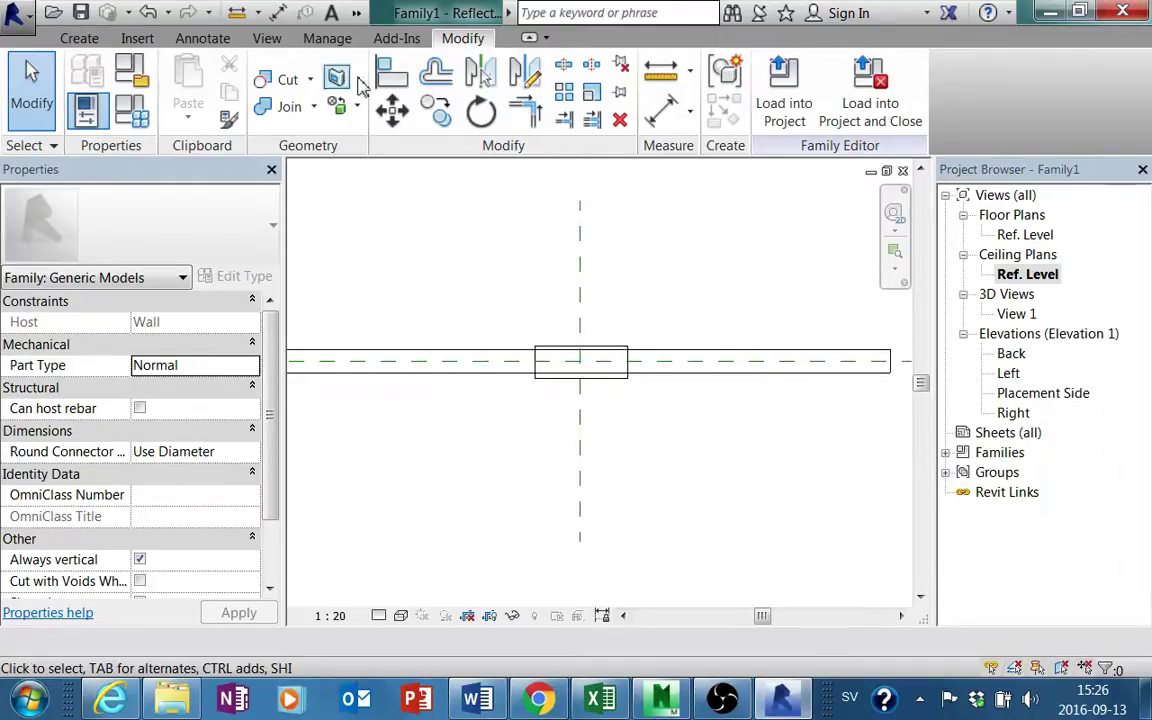
pyautogui.click(80, 38)
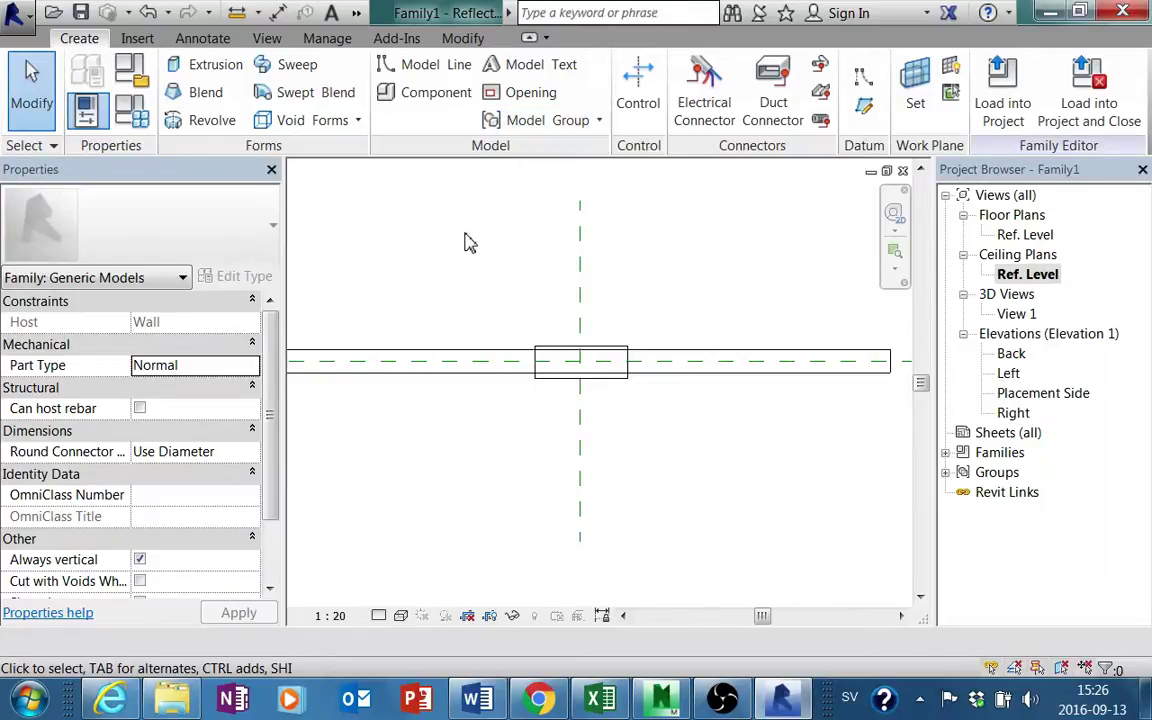
# Draw a vertical model line from the opening down below it in the ceiling plan
pyautogui.click(422, 66)
pyautogui.scroll(1, 572, 355)
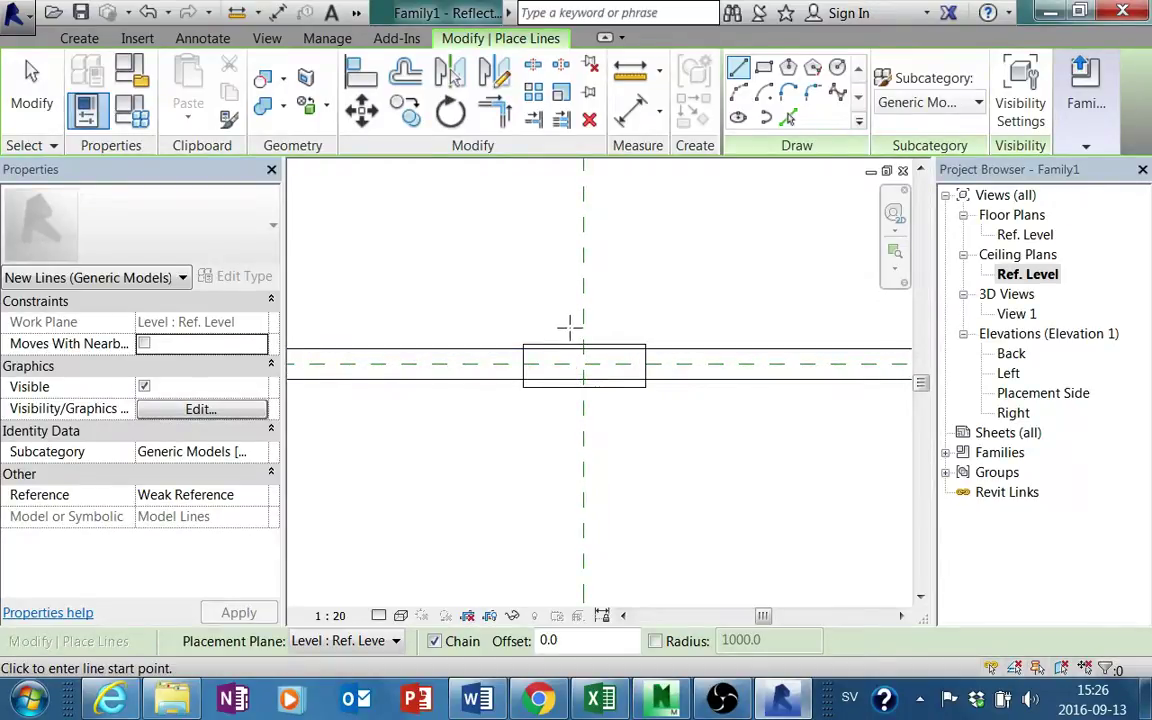
pyautogui.click(580, 316)
pyautogui.click(583, 441)
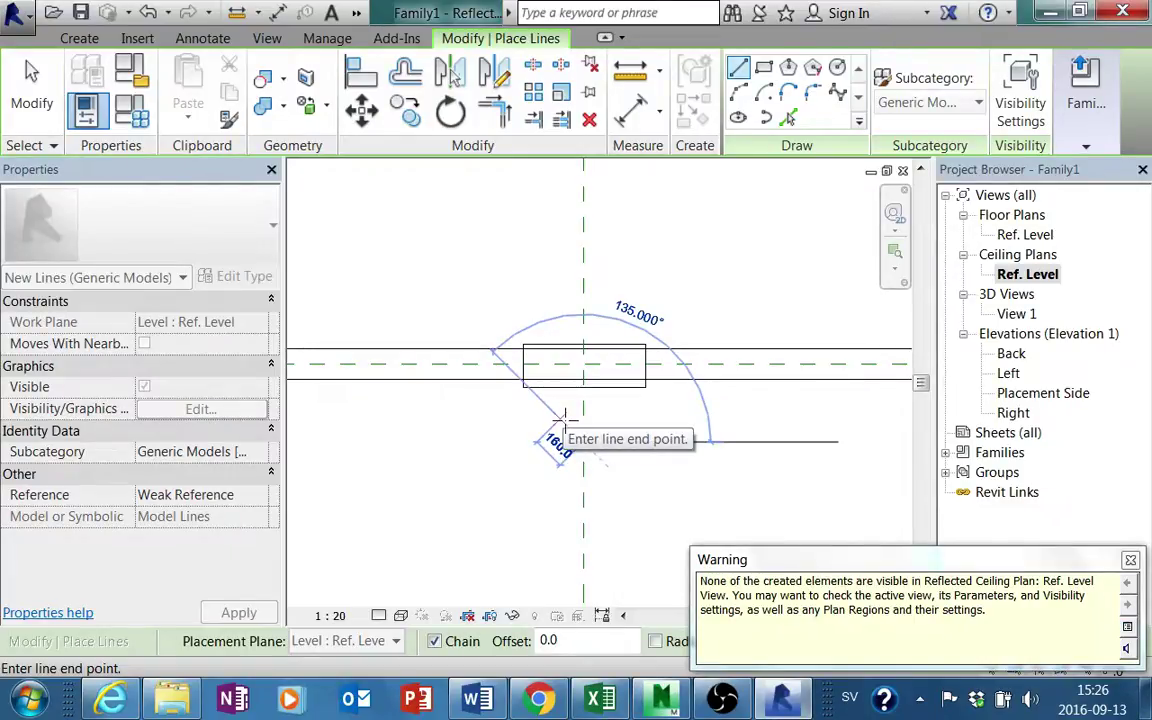
pyautogui.press('Escape')
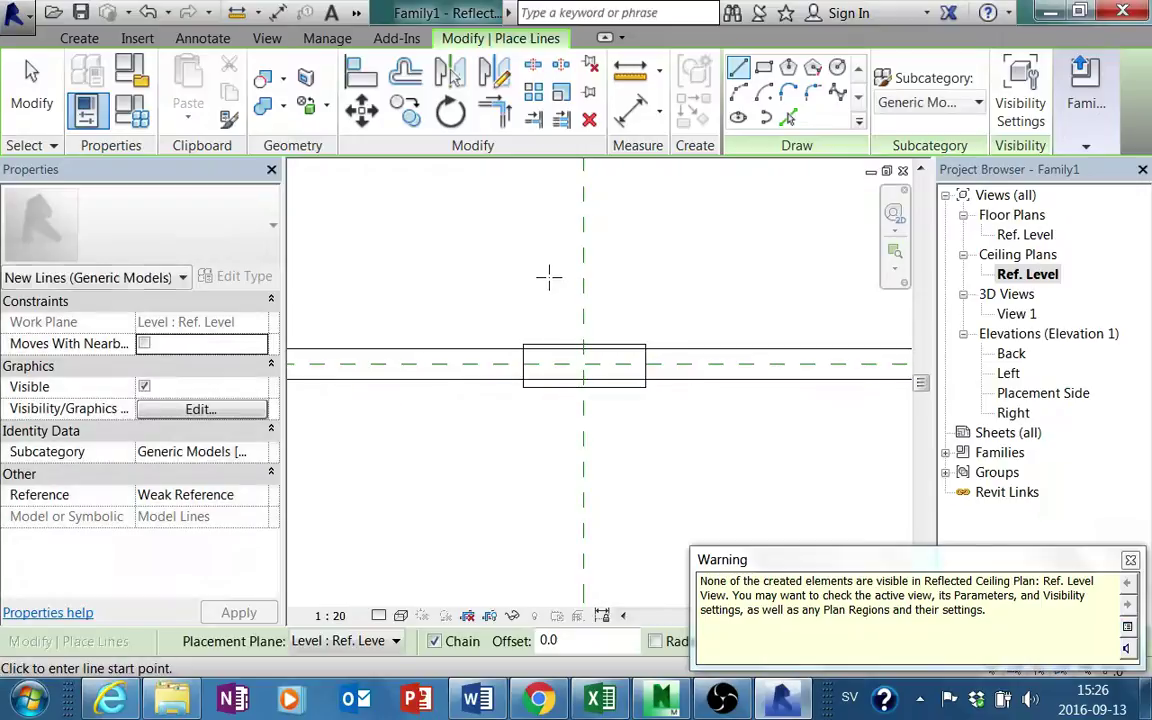
pyautogui.press('Escape')
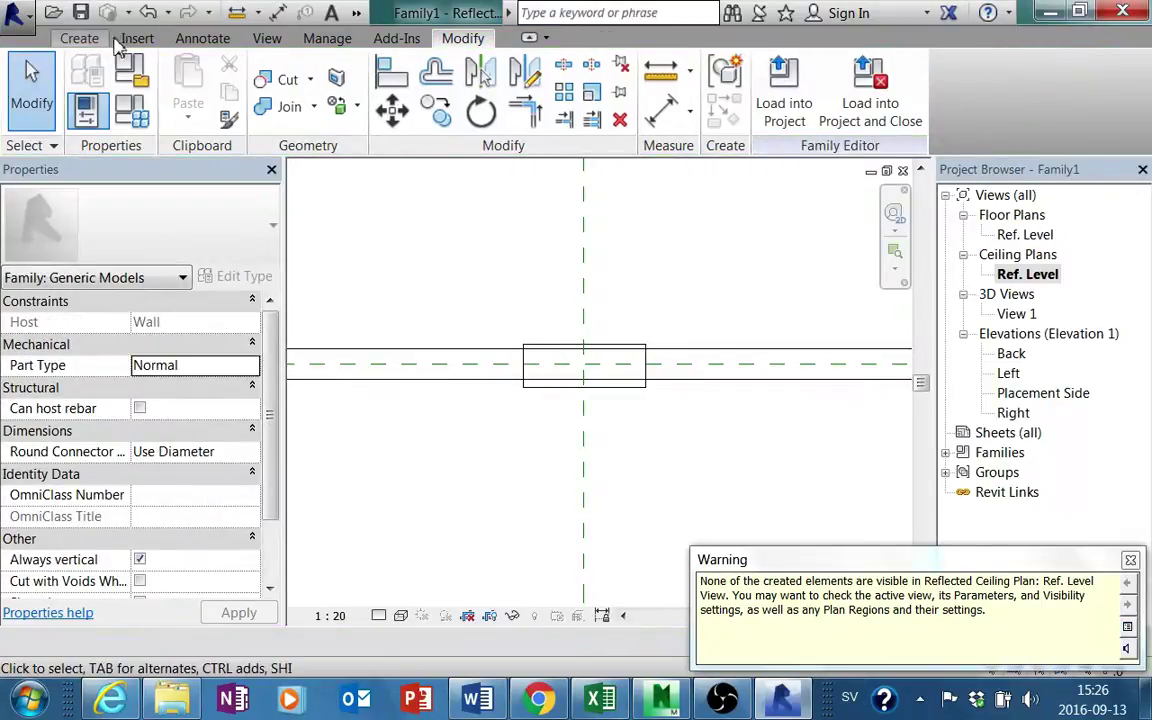
# Draw a vertical symbolic line through the opening's rectangle and start another line below it
pyautogui.click(78, 40)
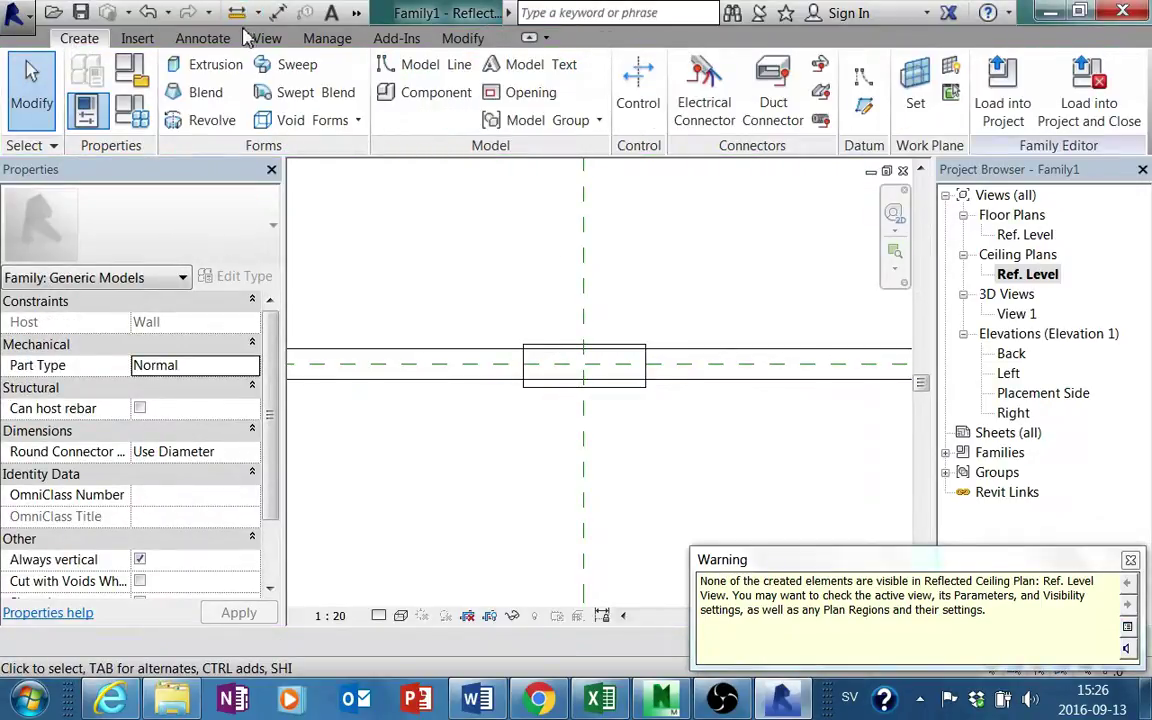
pyautogui.click(205, 38)
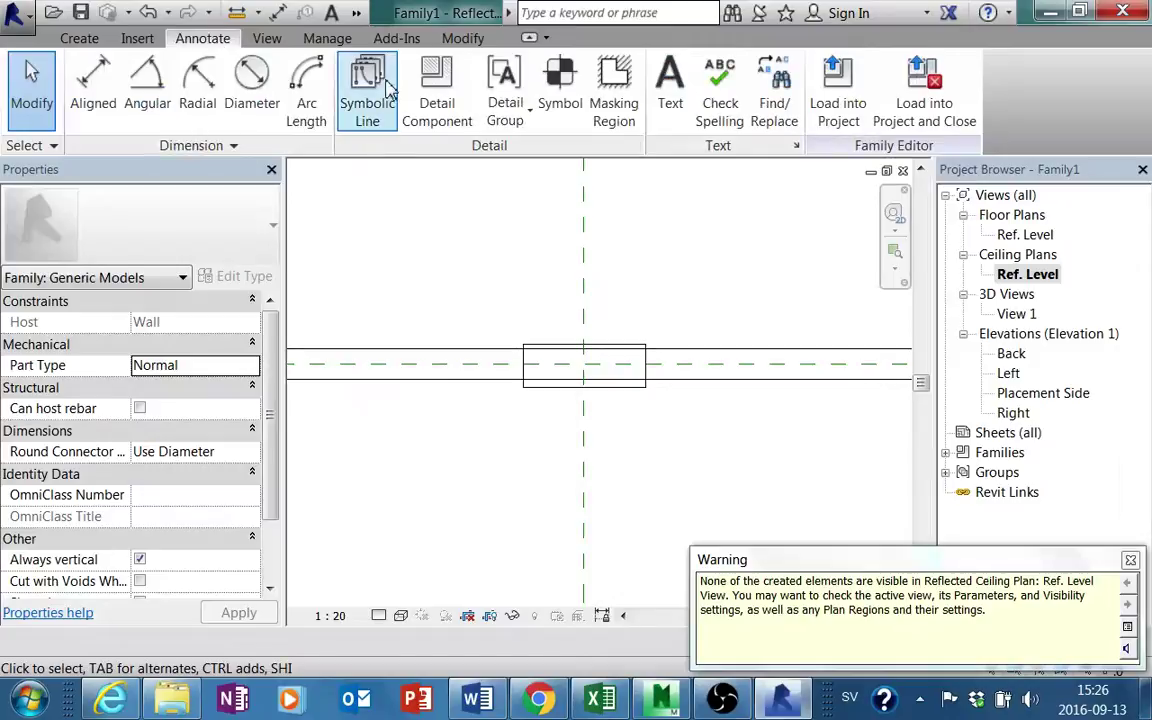
pyautogui.click(562, 313)
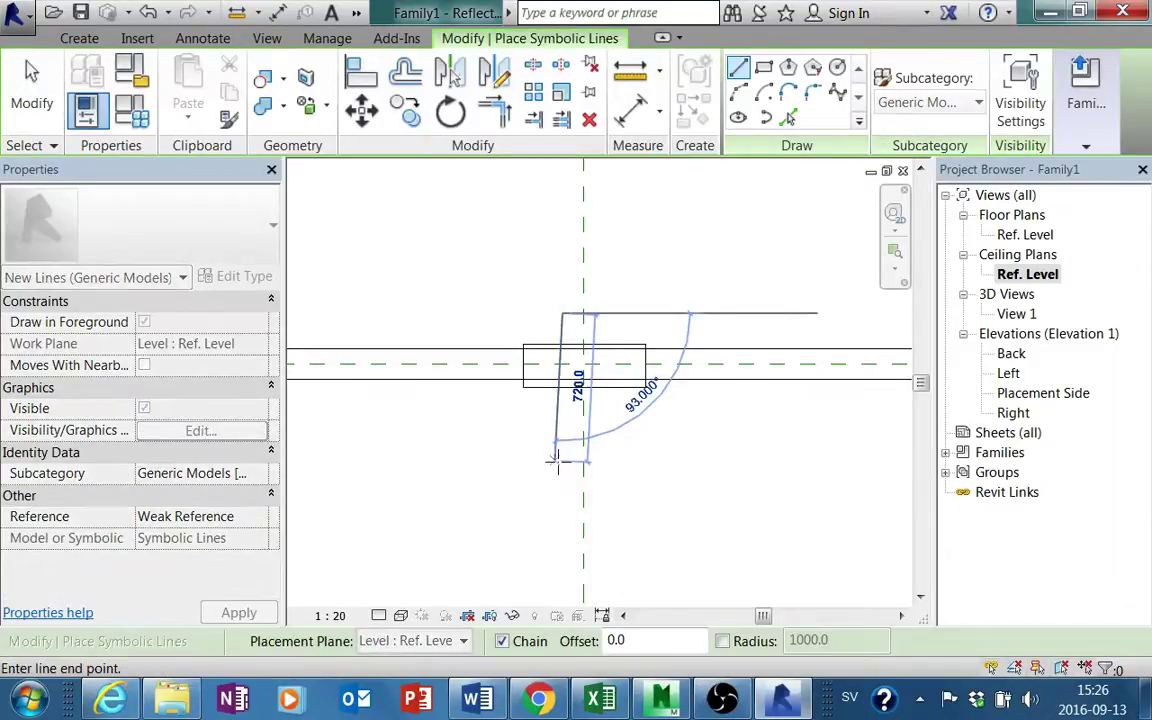
pyautogui.click(562, 463)
pyautogui.press('Escape')
pyautogui.click(557, 463)
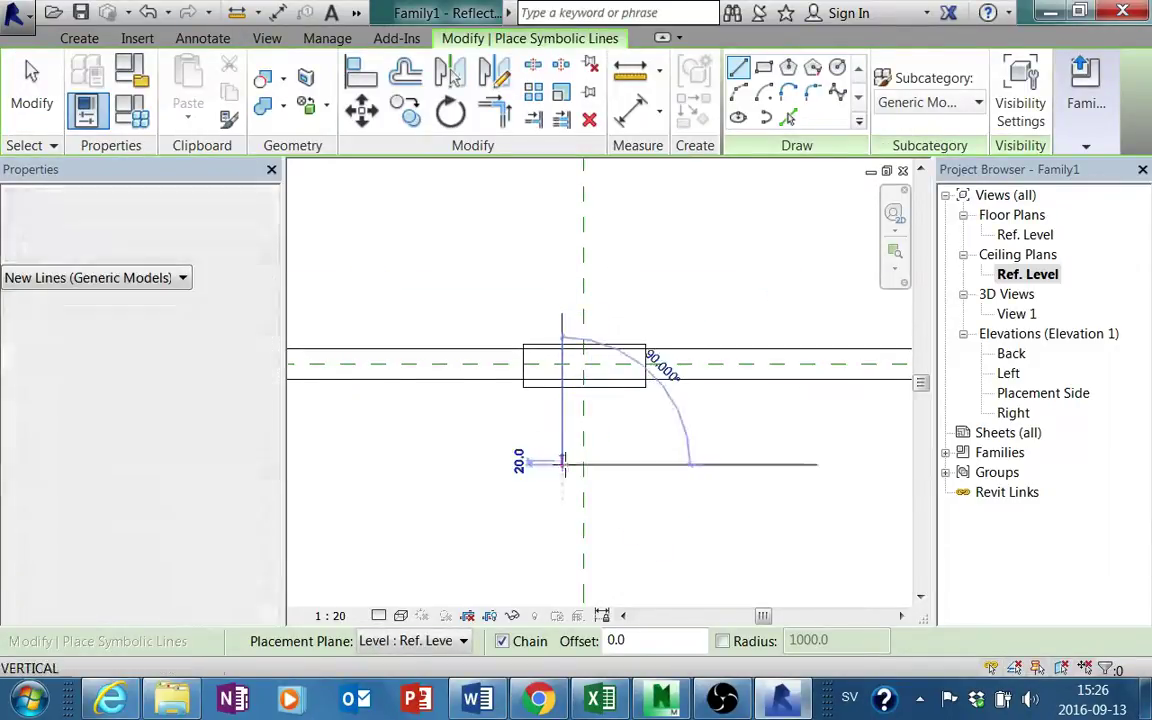
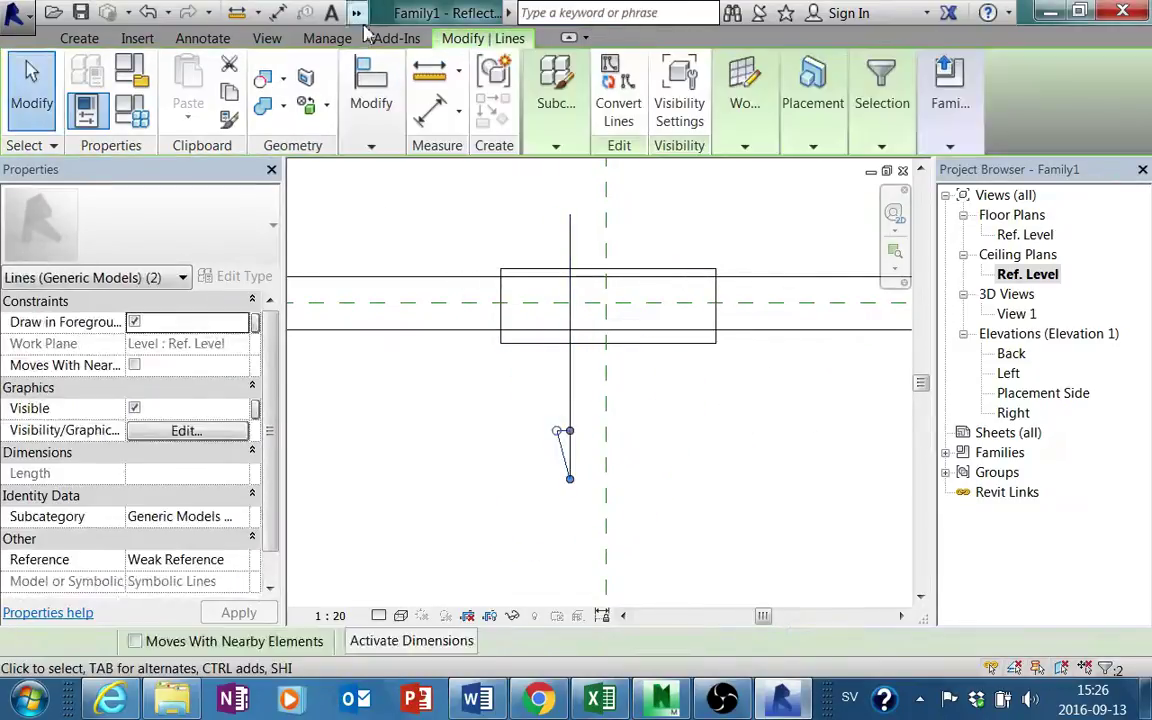
# Mirror the slanted arrowhead line about the vertical line and trim the stem to the arrowhead
pyautogui.moveTo(371, 100)
pyautogui.click(449, 185)
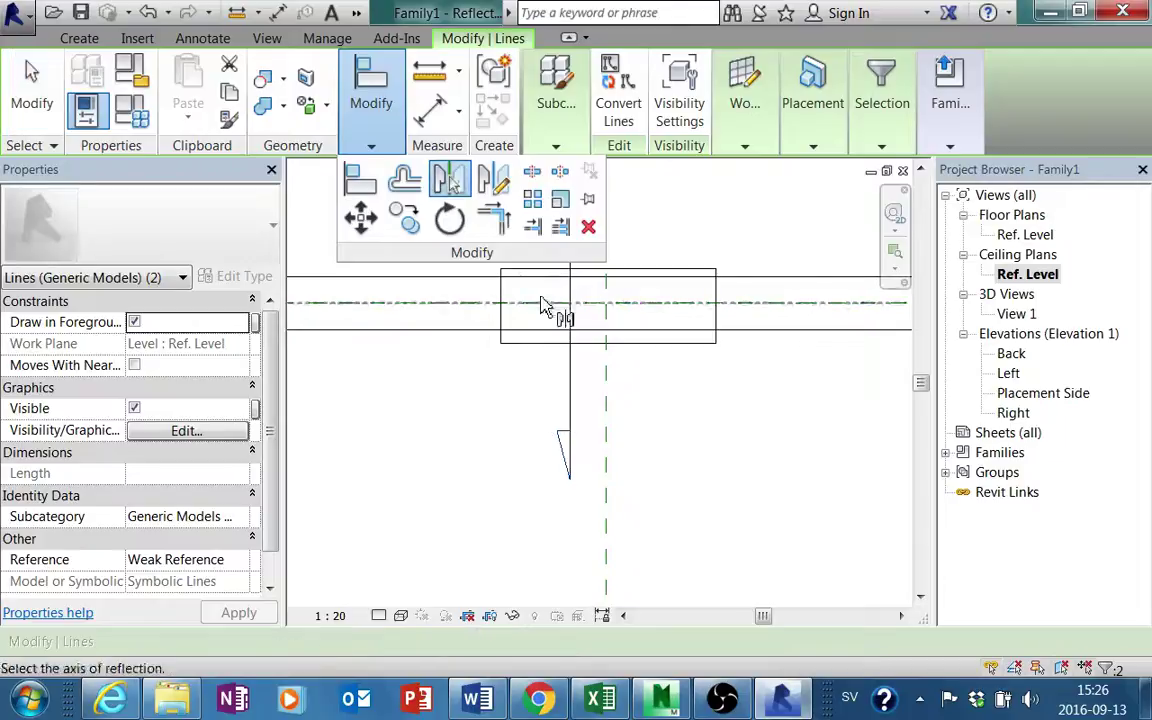
pyautogui.click(570, 365)
pyautogui.scroll(2, 578, 462)
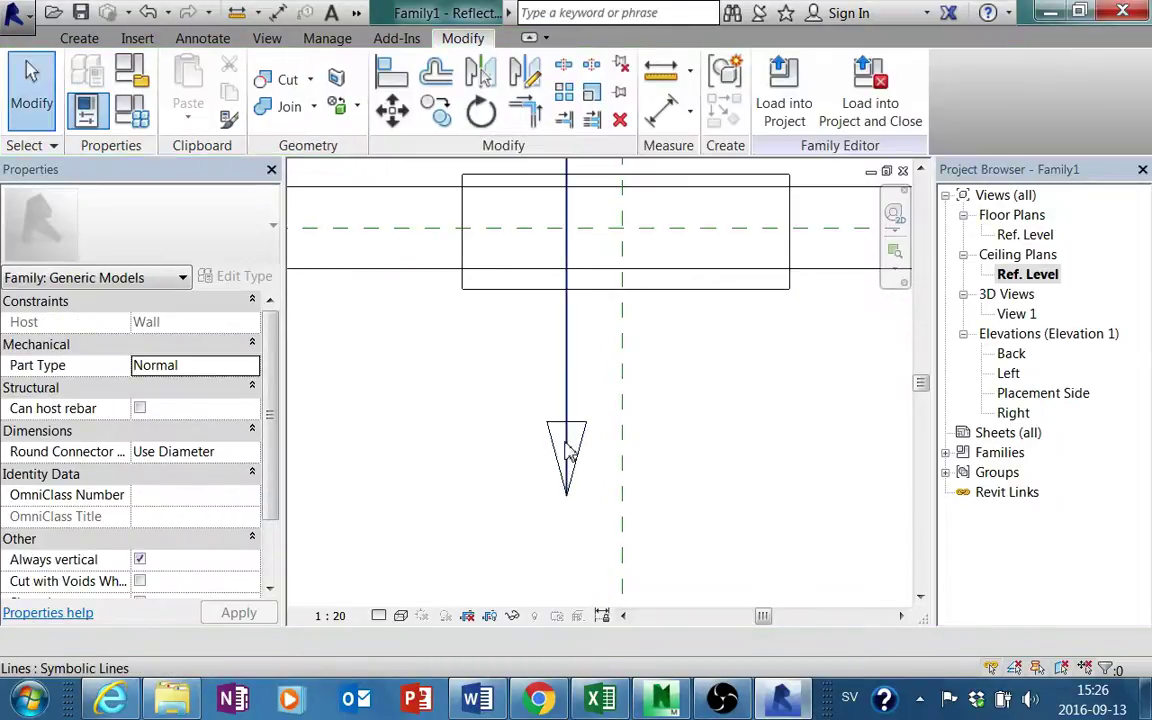
pyautogui.click(566, 490)
pyautogui.moveTo(566, 495); pyautogui.dragTo(566, 422)
# Move the finished arrow onto the vertical reference plane
pyautogui.scroll(-2, 548, 509)
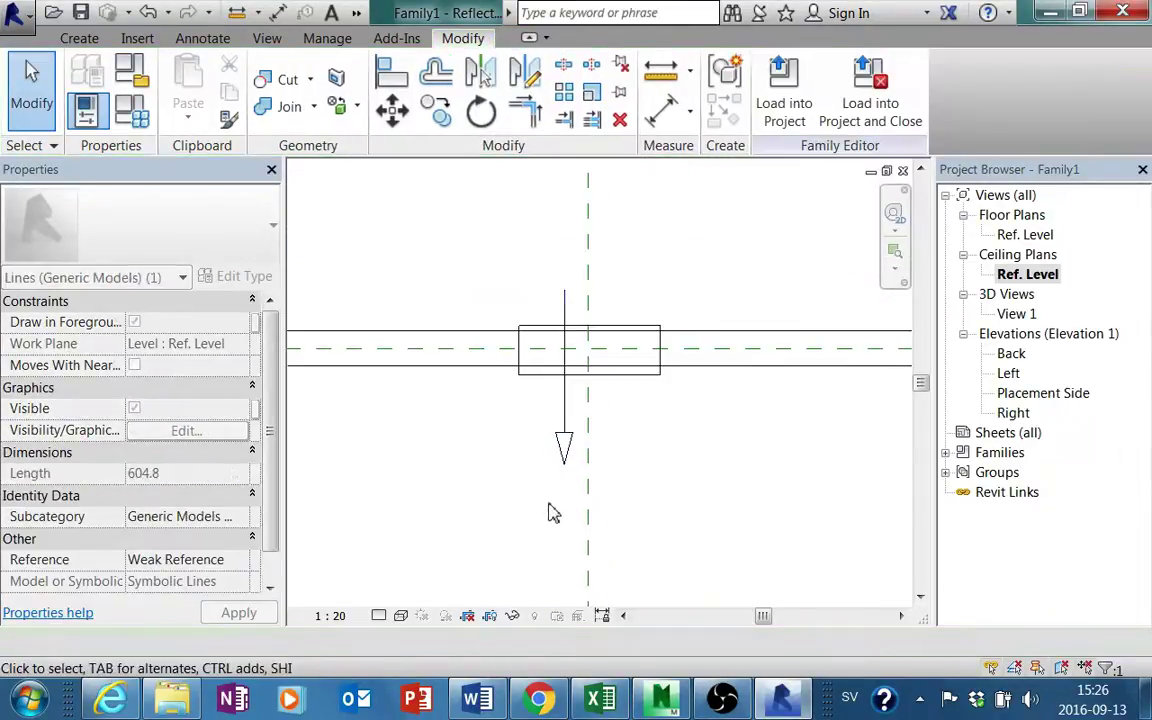
pyautogui.click(566, 408)
pyautogui.moveTo(566, 408); pyautogui.dragTo(589, 404)
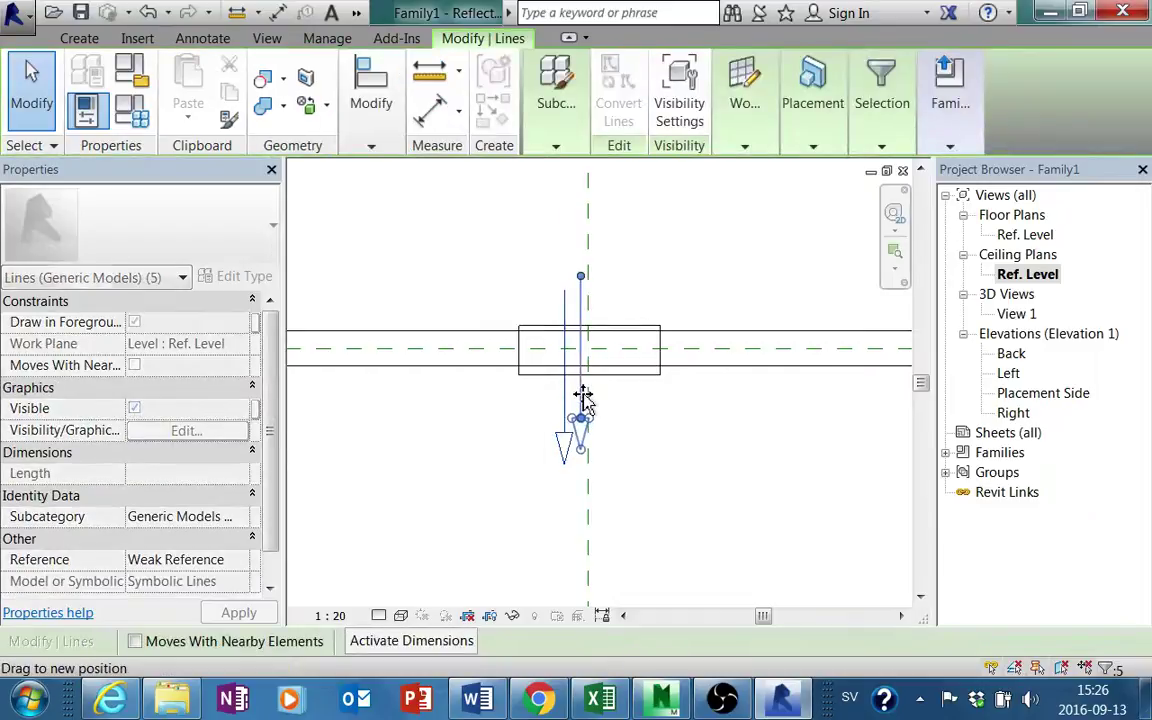
pyautogui.click(658, 450)
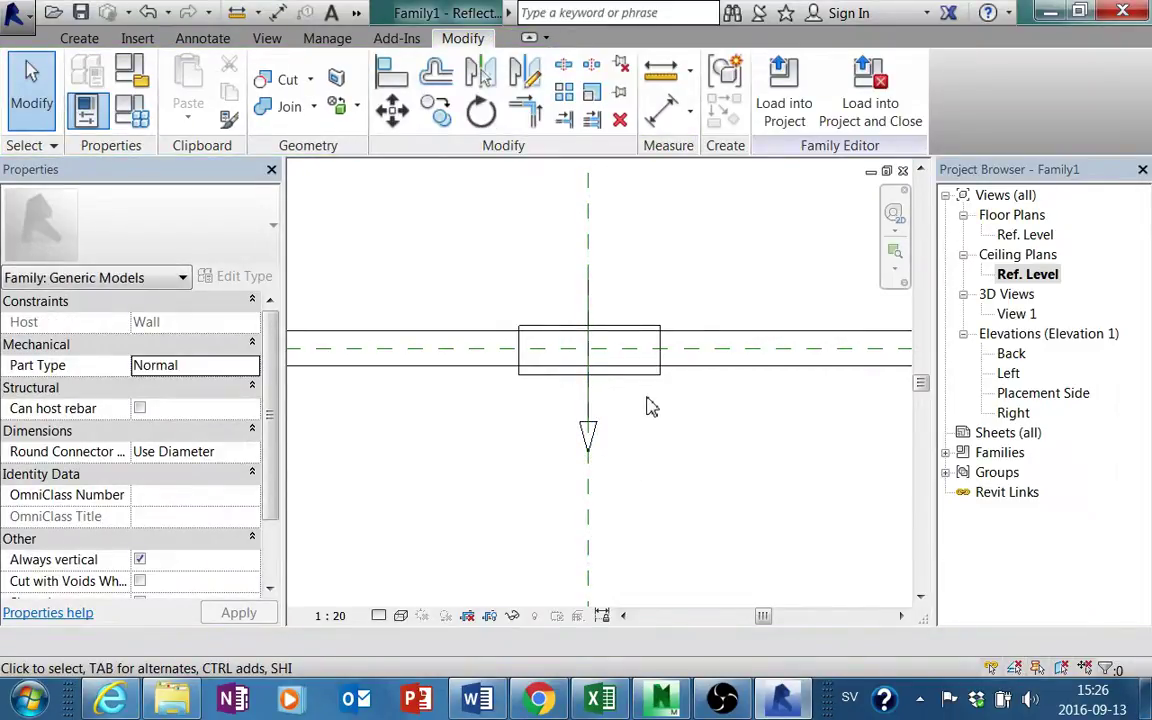
# Widen the rectangular extrusion by dragging its bottom and right edge handles
pyautogui.scroll(2, 674, 437)
pyautogui.click(579, 386)
pyautogui.scroll(1, 579, 386)
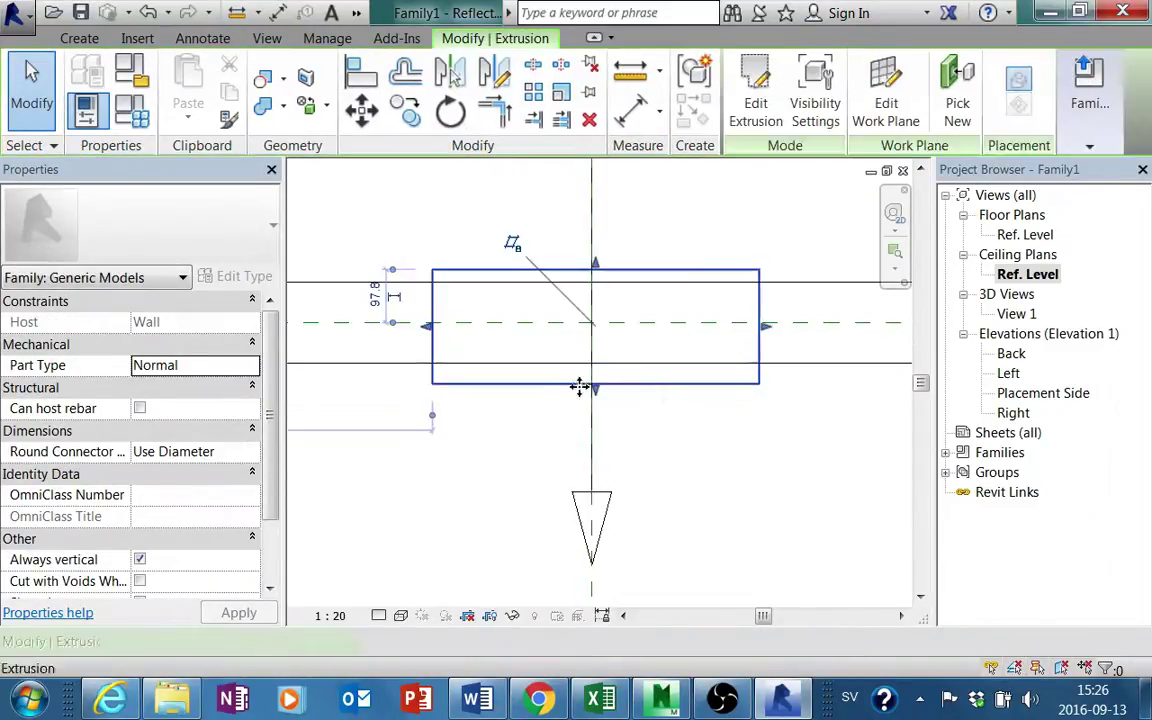
pyautogui.moveTo(596, 389); pyautogui.dragTo(596, 380)
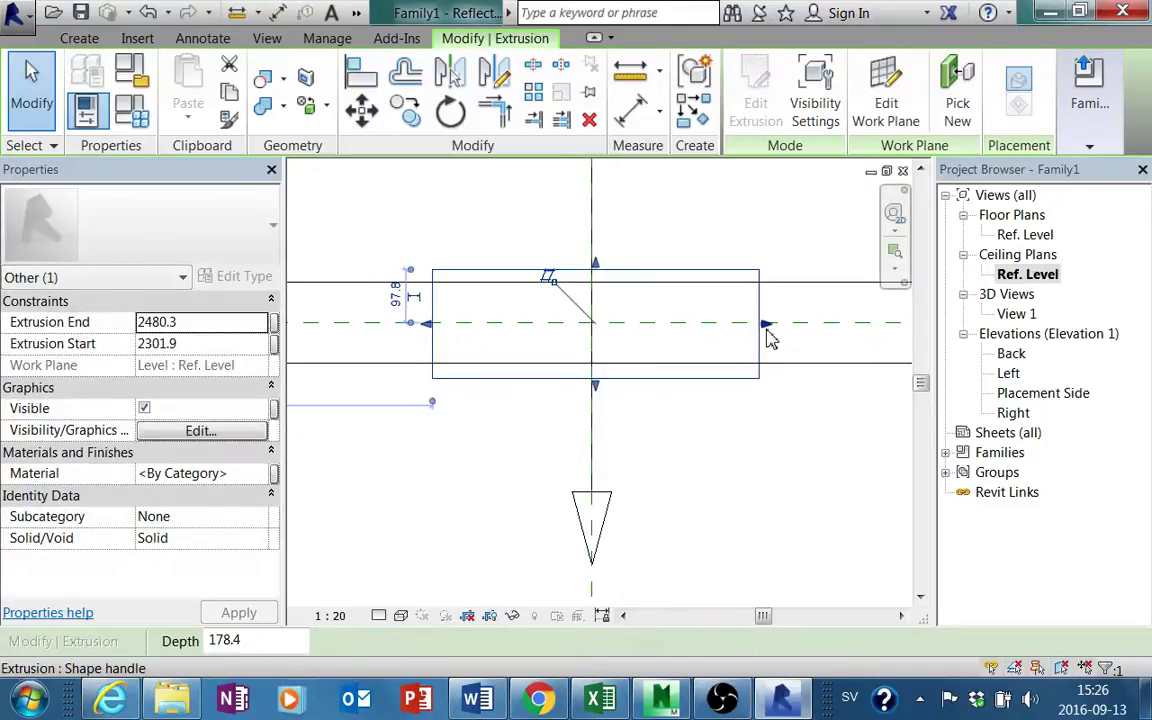
pyautogui.moveTo(770, 338); pyautogui.dragTo(763, 331)
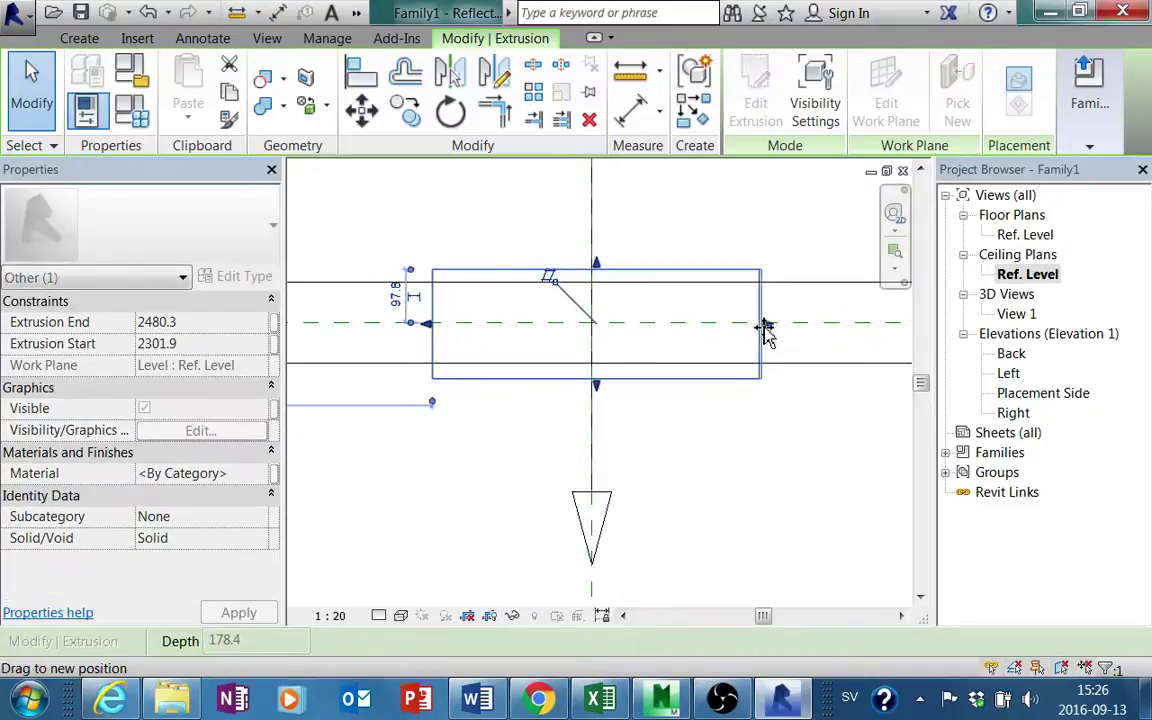
pyautogui.click(767, 537)
pyautogui.scroll(-2, 767, 537)
pyautogui.moveTo(767, 537); pyautogui.dragTo(692, 465, button='middle')
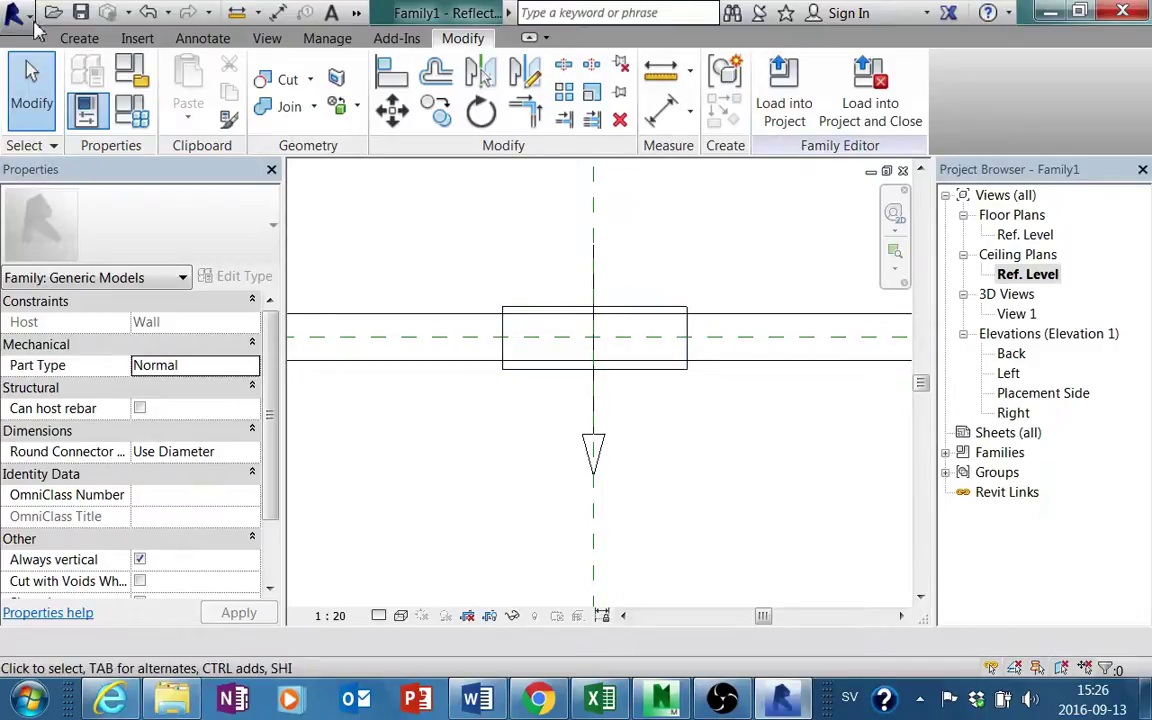
# Save the family as Överluftsdon.rfa in the Dropbox\BIM-Revit Övningar folder
pyautogui.click(34, 27)
pyautogui.moveTo(115, 239)
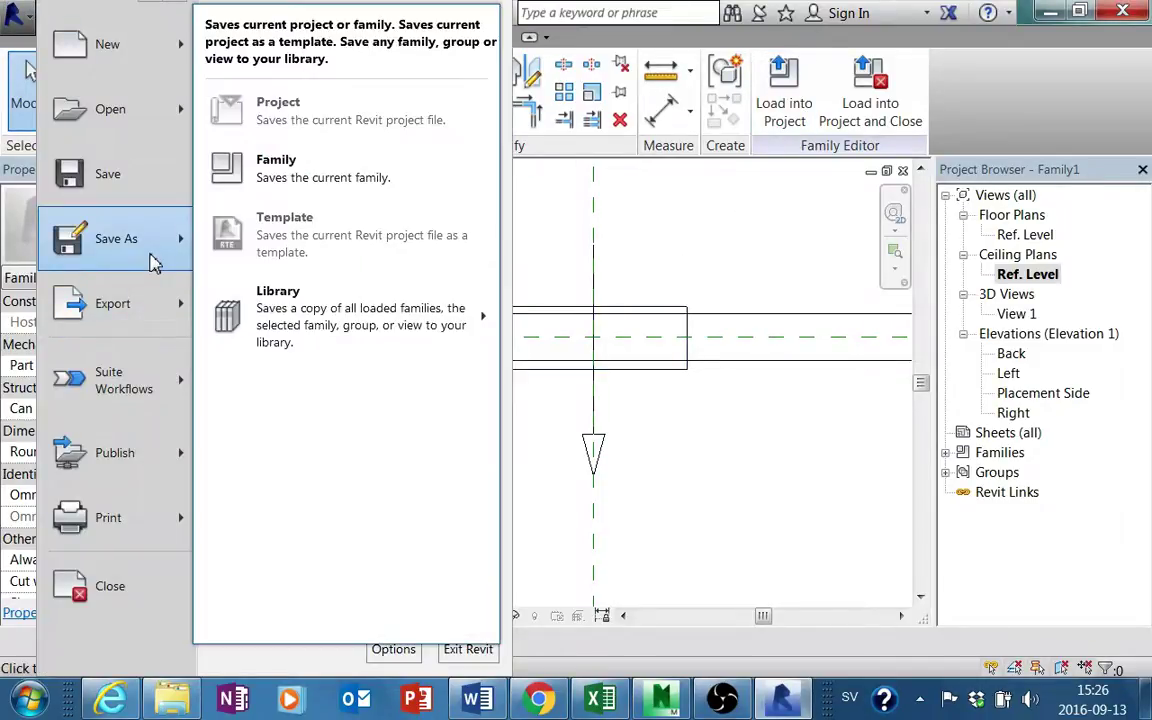
pyautogui.click(362, 168)
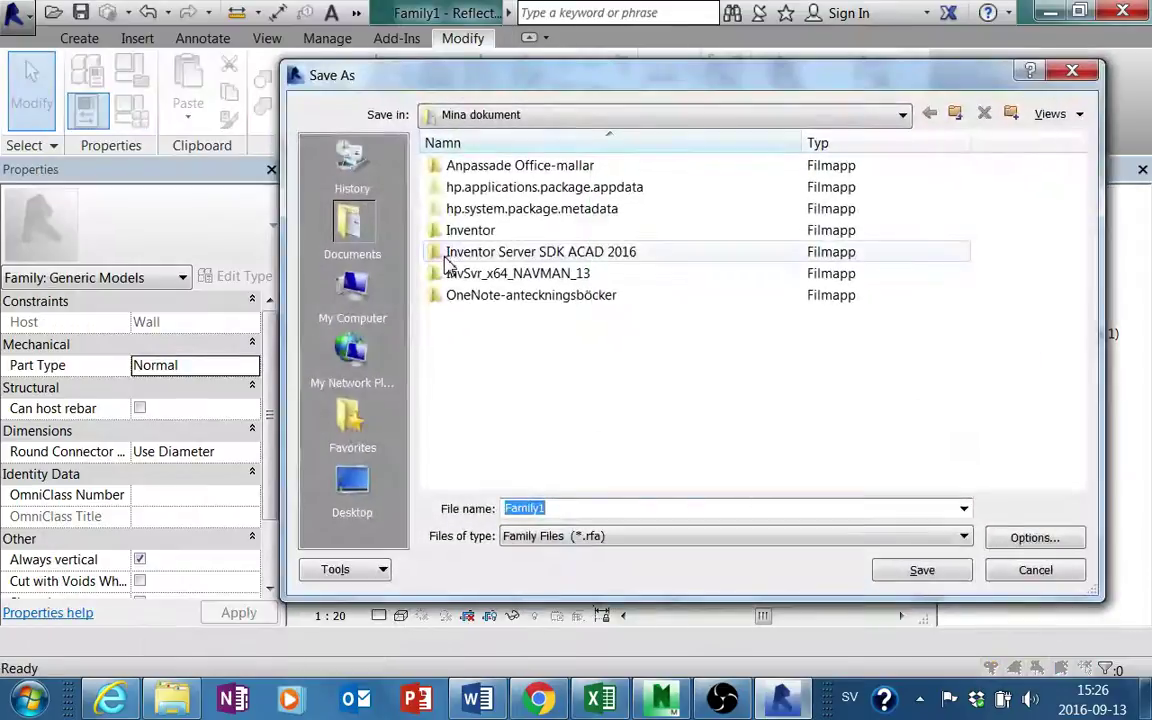
pyautogui.click(352, 290)
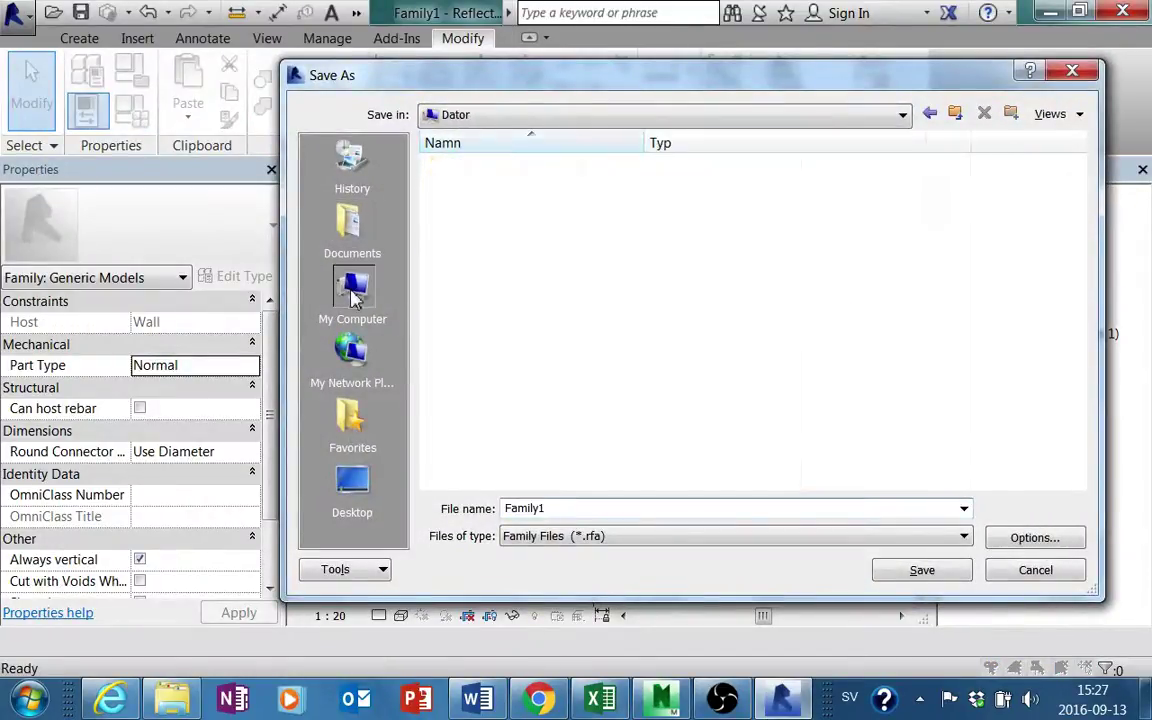
pyautogui.doubleClick(478, 189)
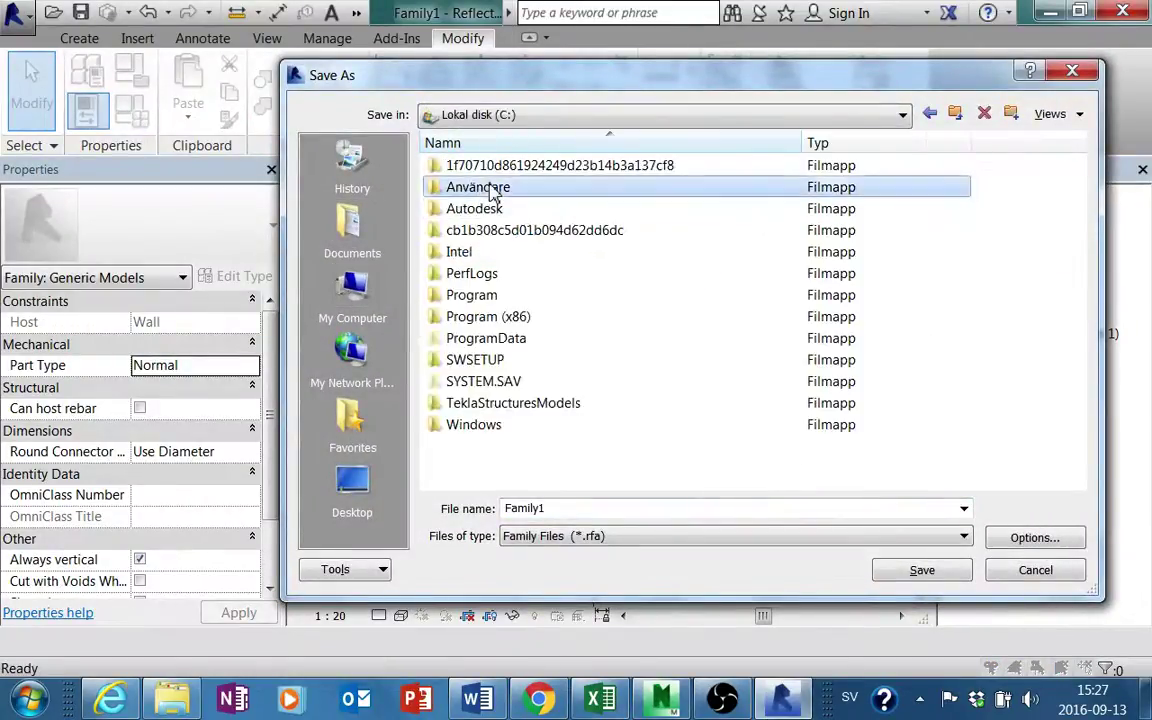
pyautogui.doubleClick(476, 186)
pyautogui.doubleClick(480, 210)
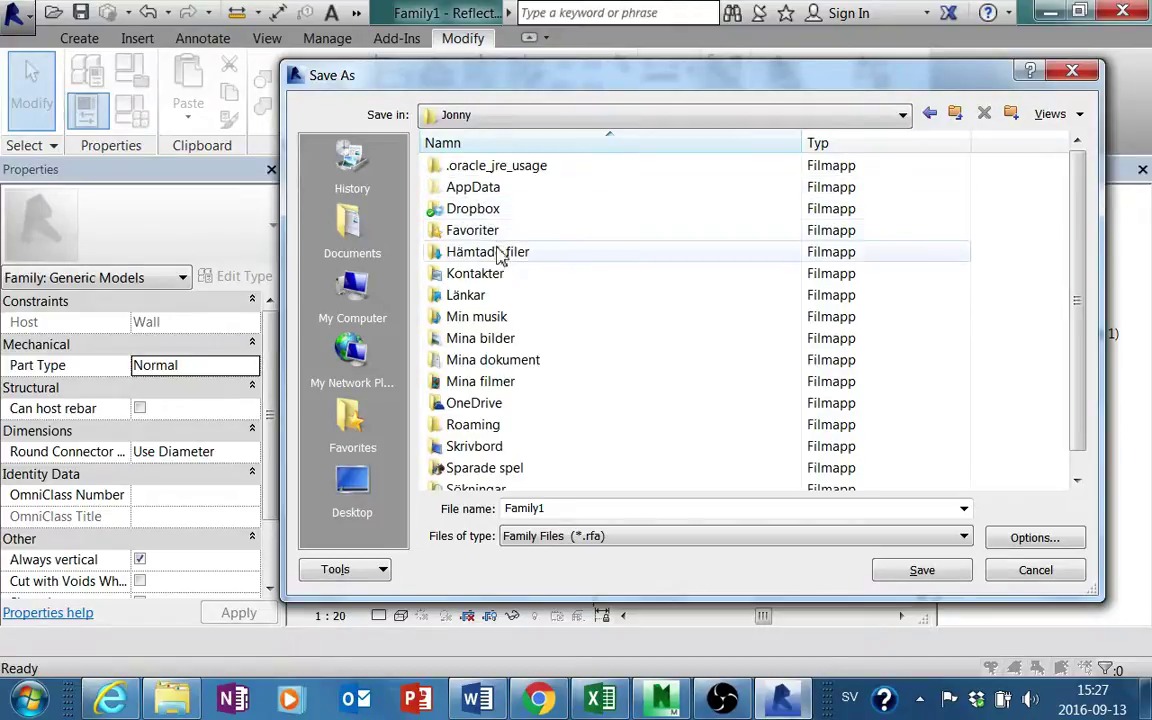
pyautogui.doubleClick(505, 210)
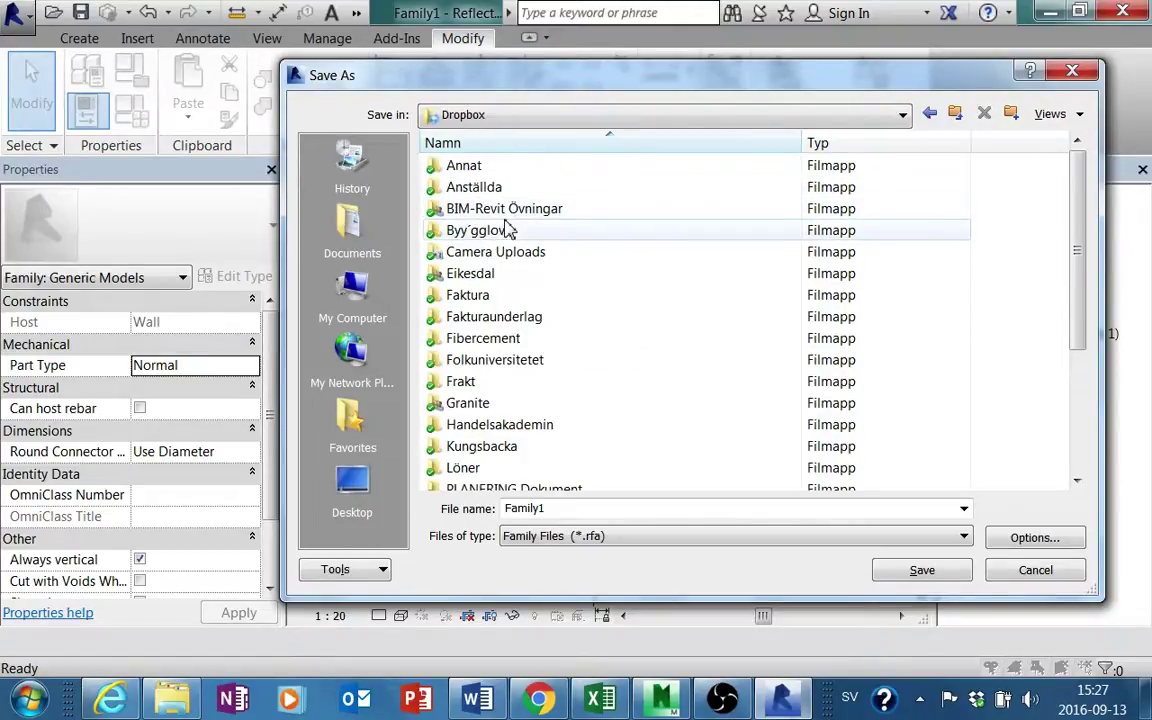
pyautogui.doubleClick(508, 210)
pyautogui.write('Överluftsdon')
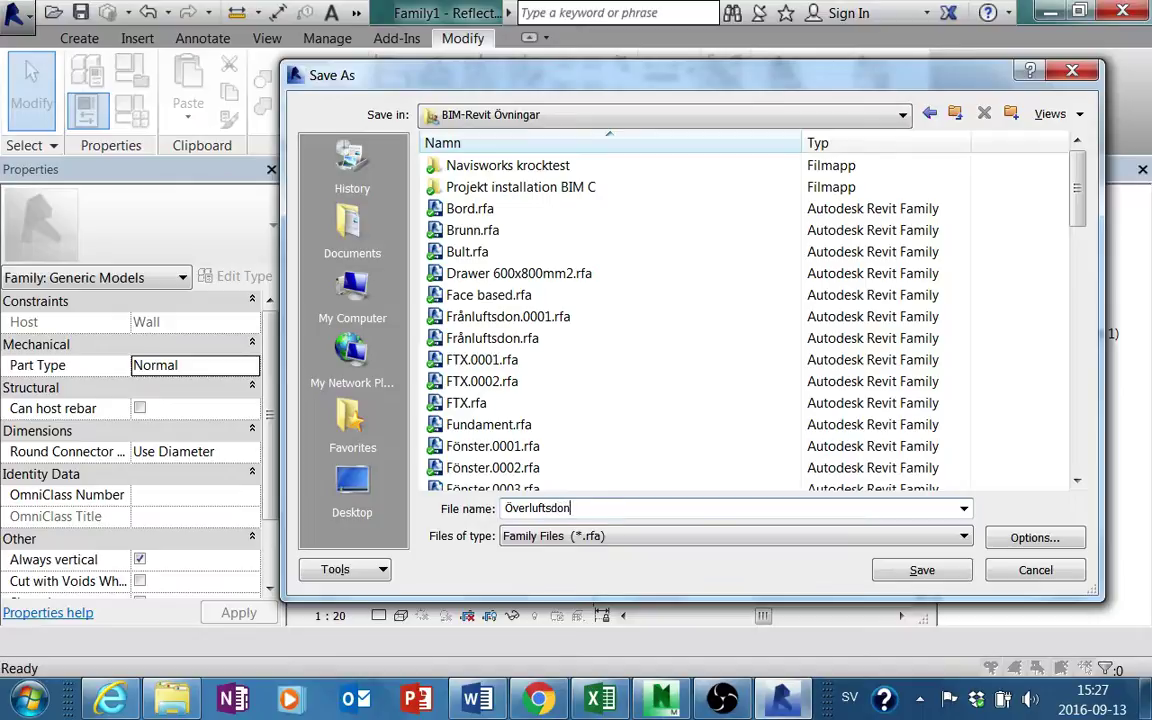
pyautogui.press('Return')
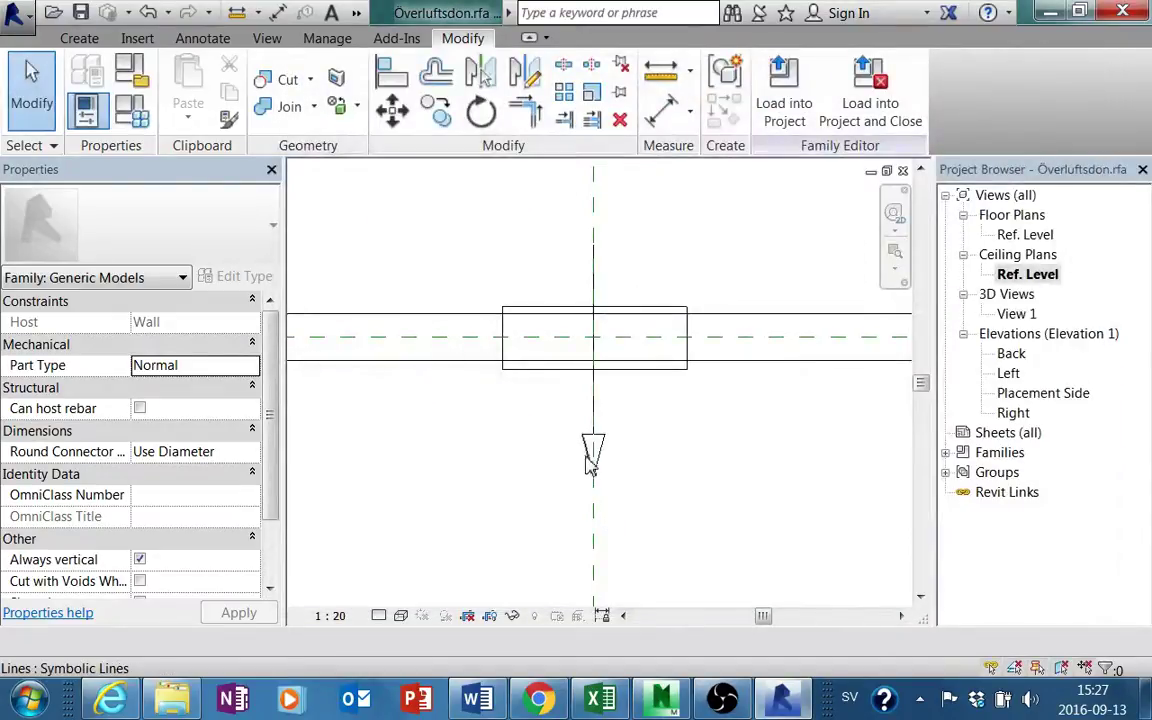
# Set the family category to Air Terminals in Family Category and Parameters
pyautogui.click(140, 78)
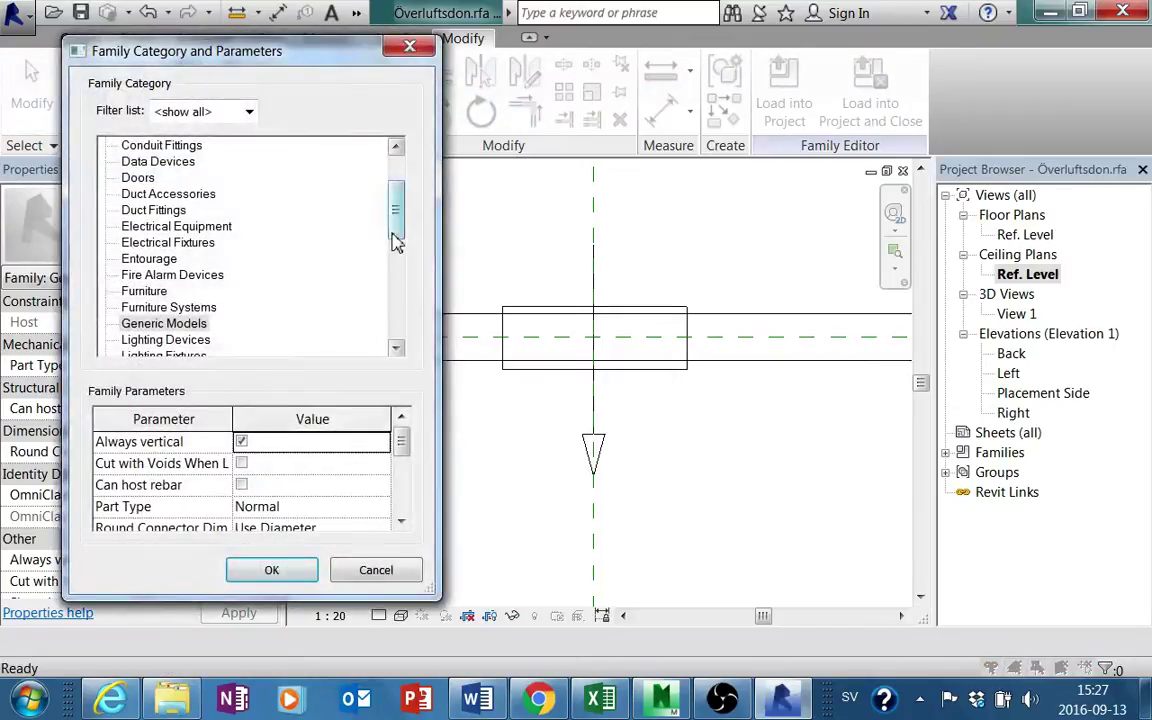
pyautogui.moveTo(396, 240); pyautogui.dragTo(396, 200)
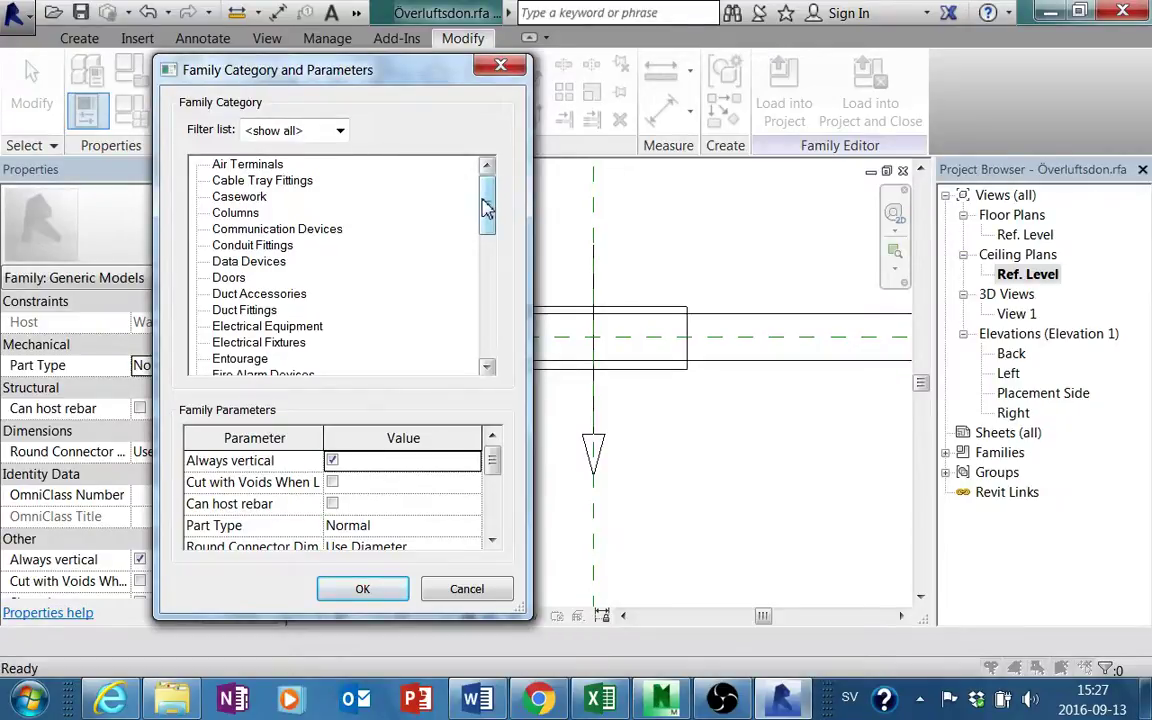
pyautogui.click(283, 165)
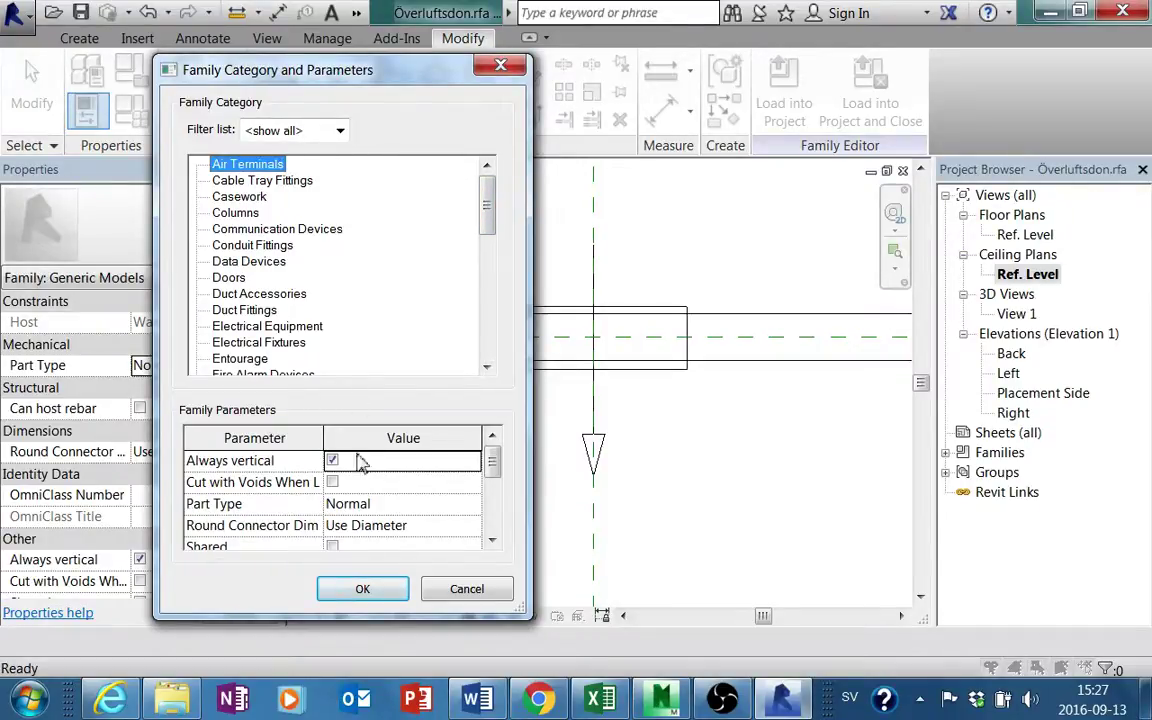
pyautogui.click(362, 589)
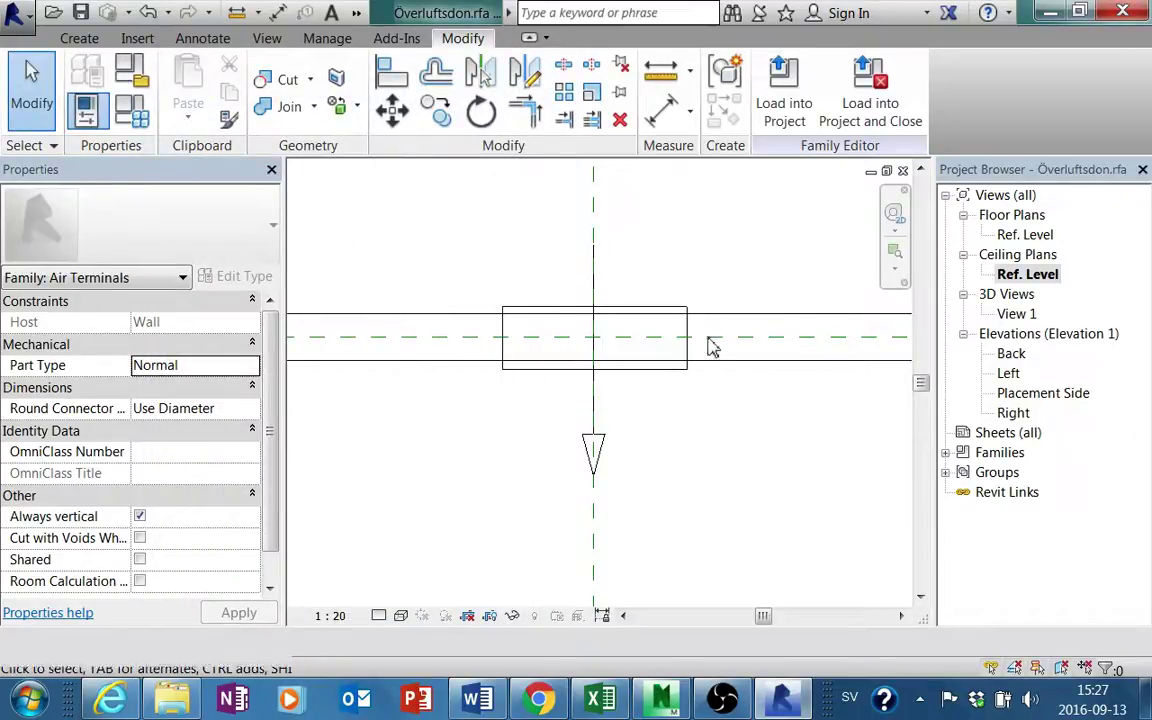
# Load the Överluftsdon family into the VENTILATION project
pyautogui.click(784, 95)
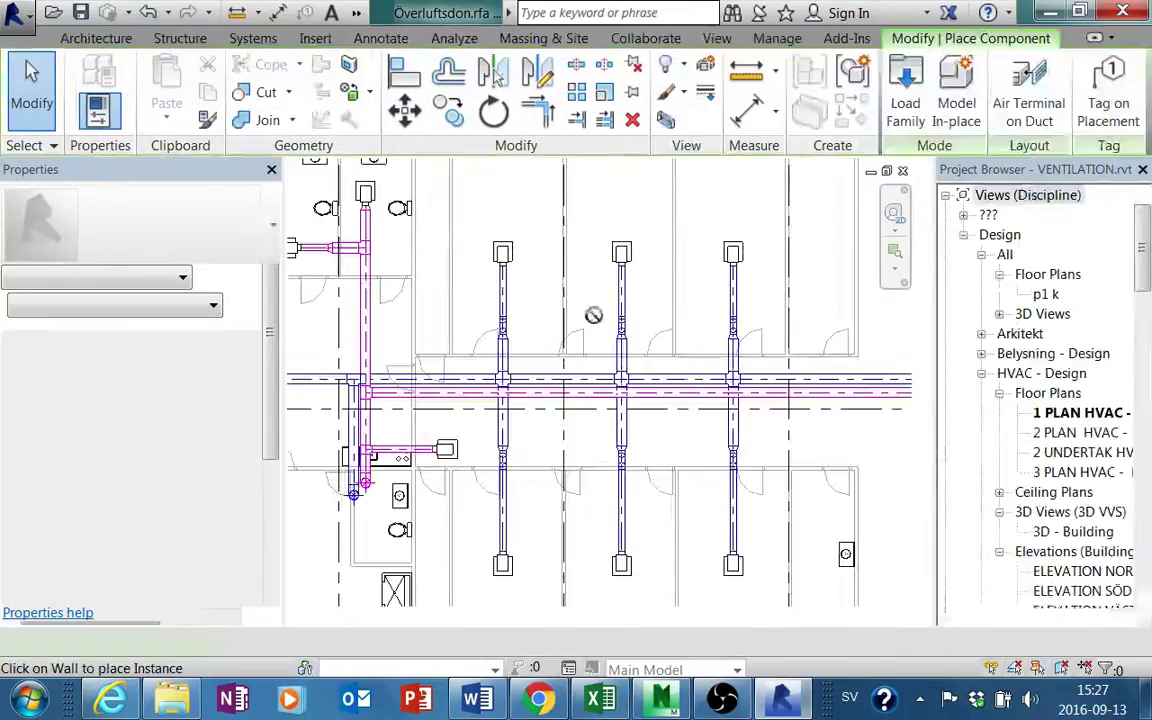
pyautogui.moveTo(498, 410); pyautogui.dragTo(596, 367, button='middle')
pyautogui.scroll(2, 590, 308)
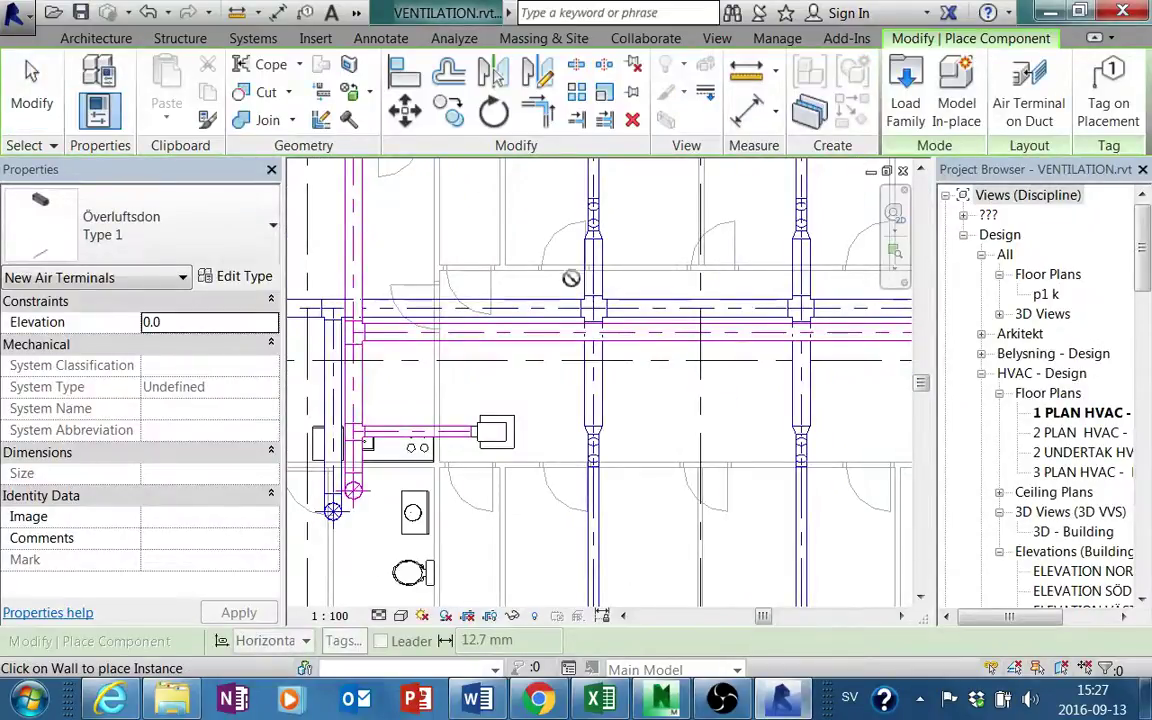
pyautogui.moveTo(570, 304); pyautogui.dragTo(540, 418, button='middle')
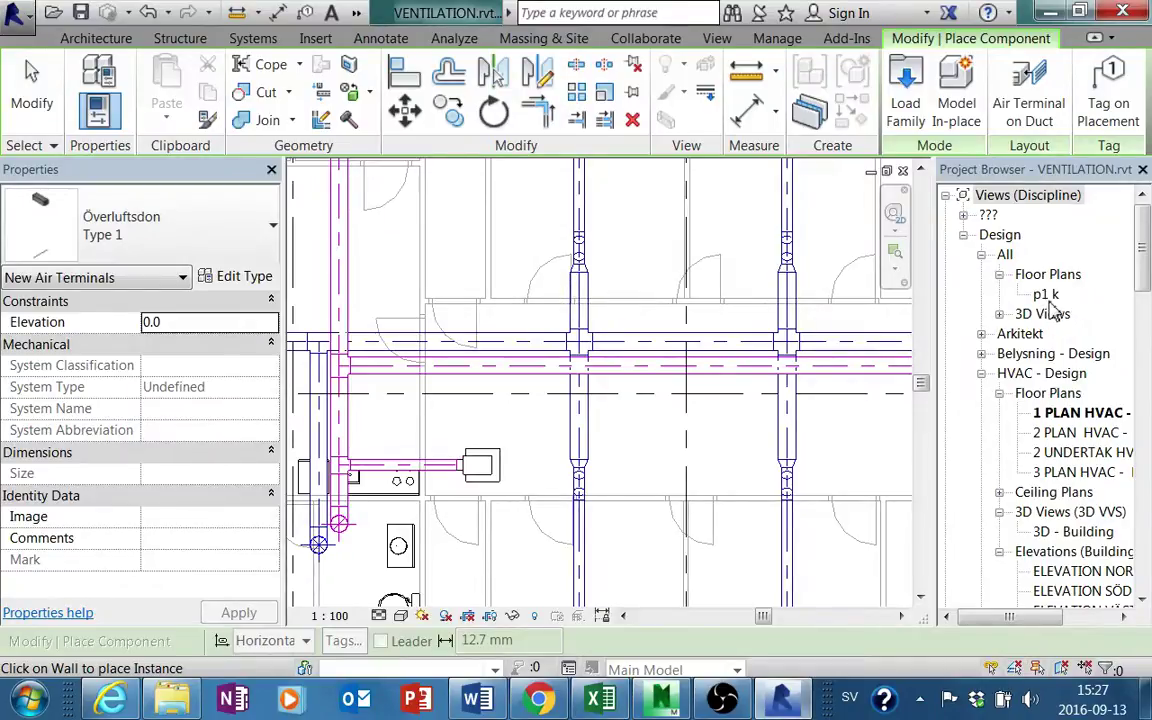
# Open the p1 k floor plan at the doors and start placing the Överluftsdon air terminal
pyautogui.doubleClick(1044, 294)
pyautogui.moveTo(860, 434); pyautogui.dragTo(764, 450, button='middle')
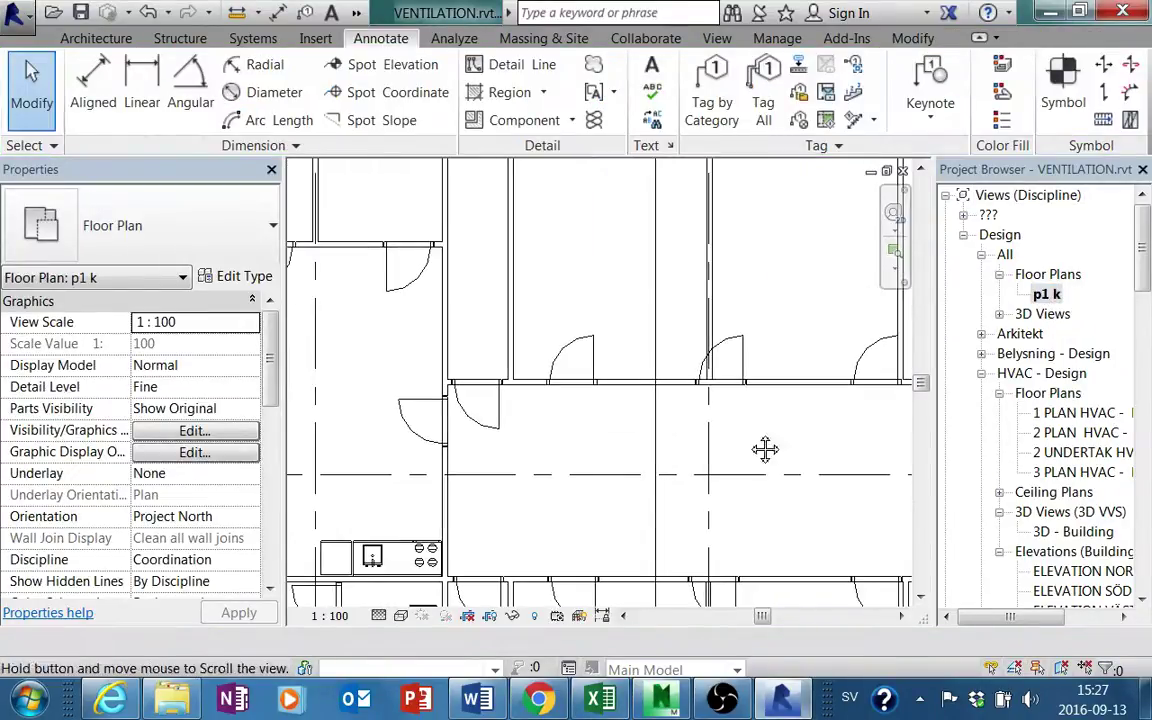
pyautogui.click(95, 38)
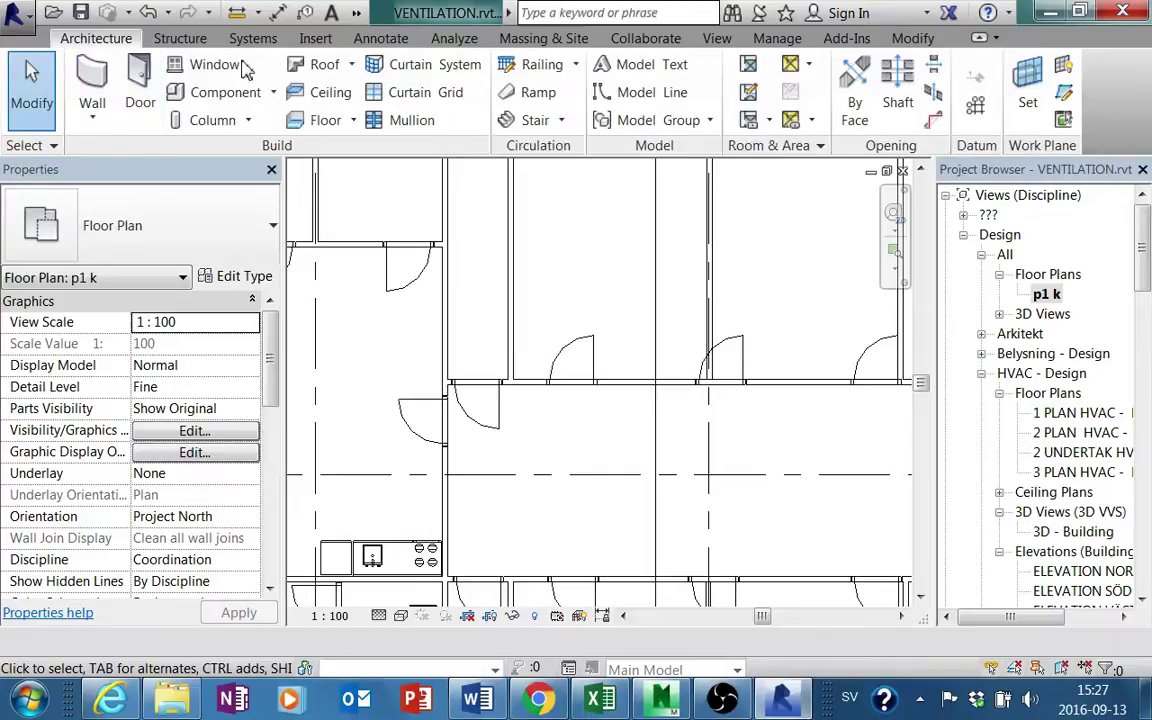
pyautogui.click(222, 92)
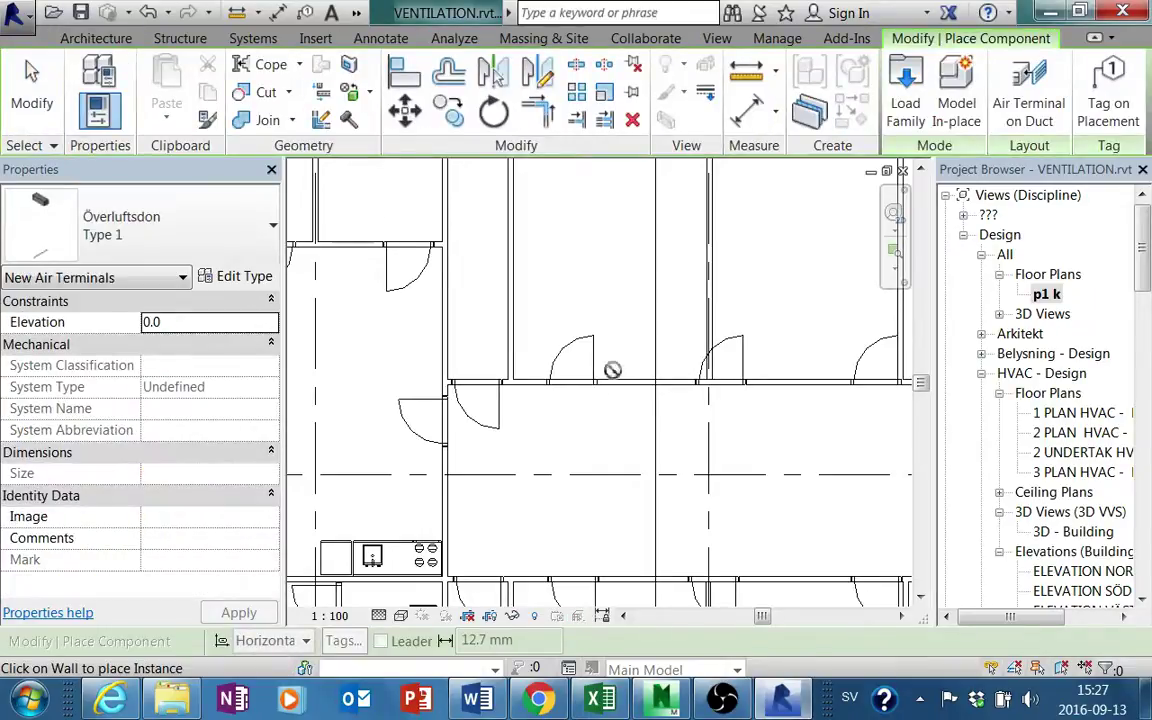
pyautogui.scroll(1, 619, 404)
pyautogui.scroll(1, 610, 393)
pyautogui.scroll(1, 595, 380)
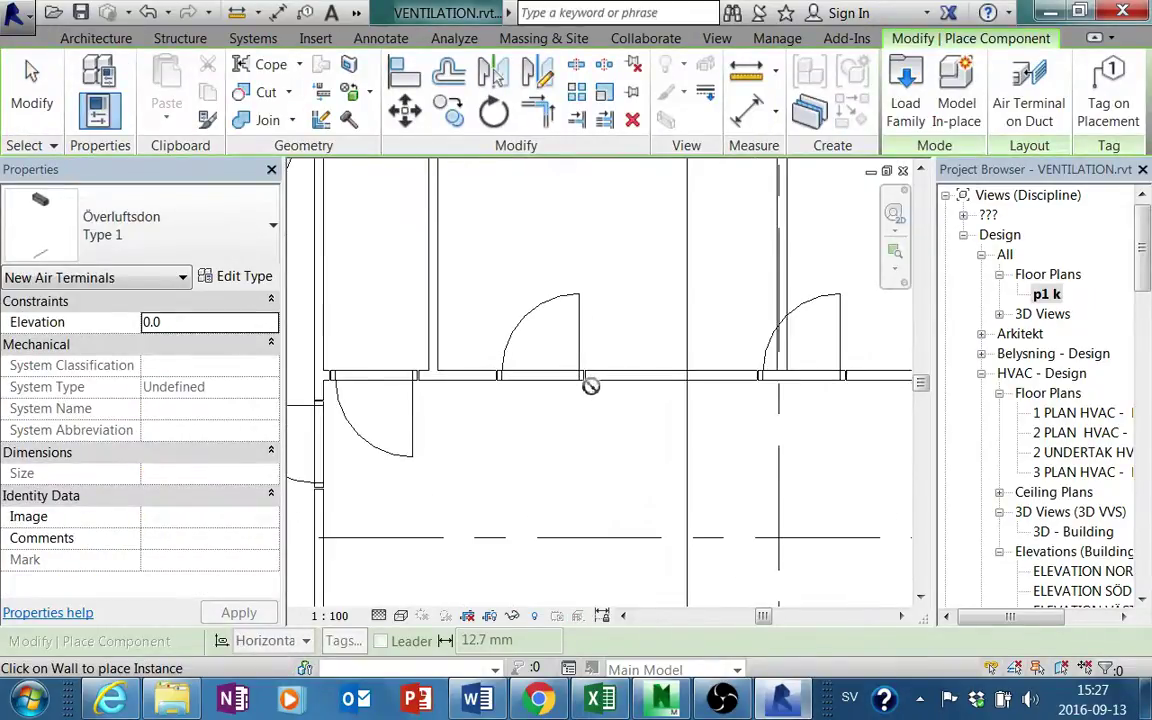
pyautogui.scroll(1, 594, 380)
pyautogui.scroll(-1, 594, 380)
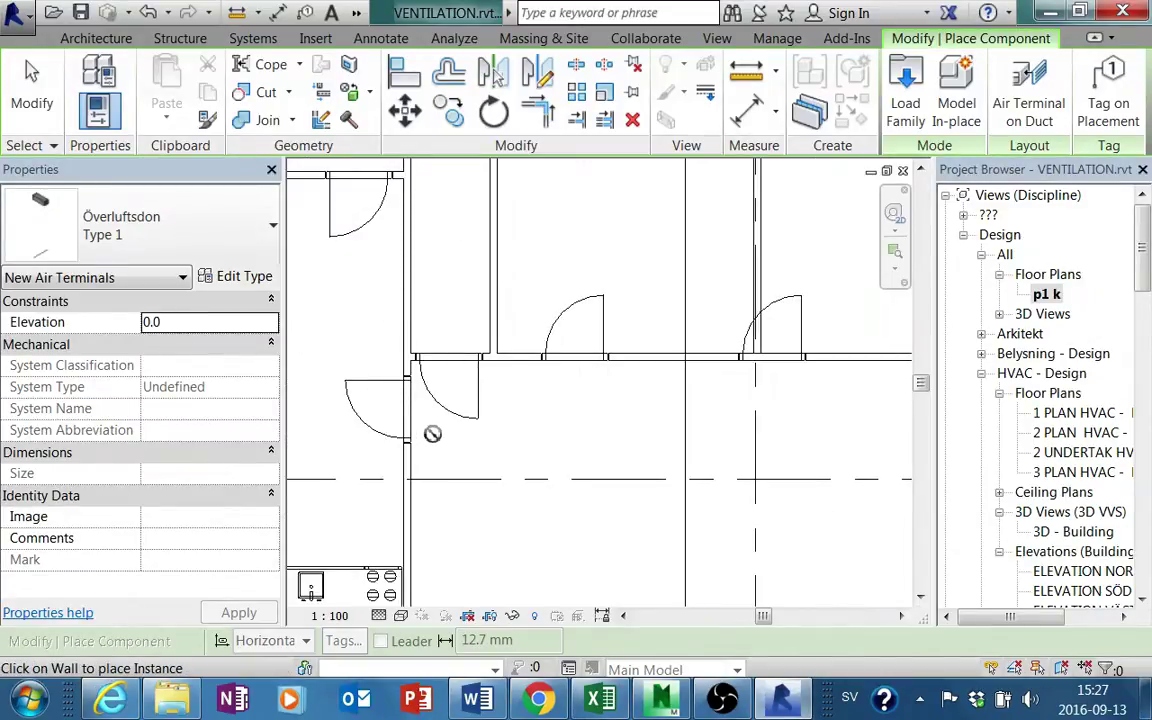
pyautogui.press('Escape')
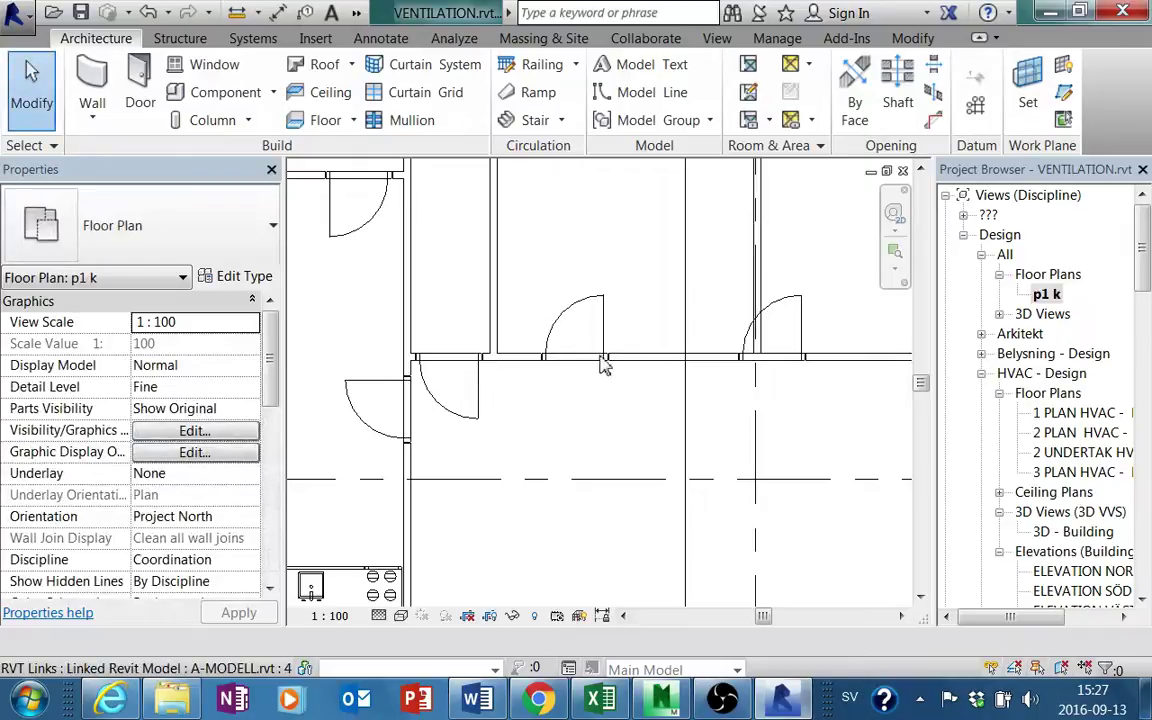
pyautogui.scroll(-1, 650, 368)
pyautogui.scroll(-1, 650, 368)
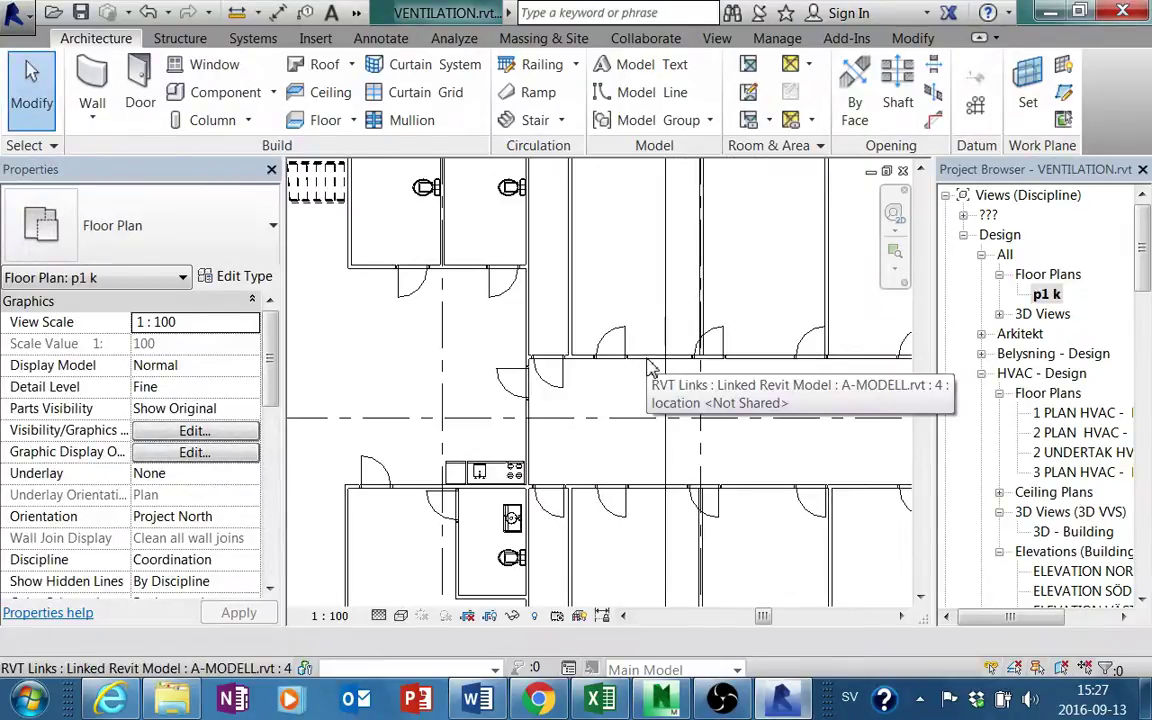
pyautogui.scroll(-1, 650, 368)
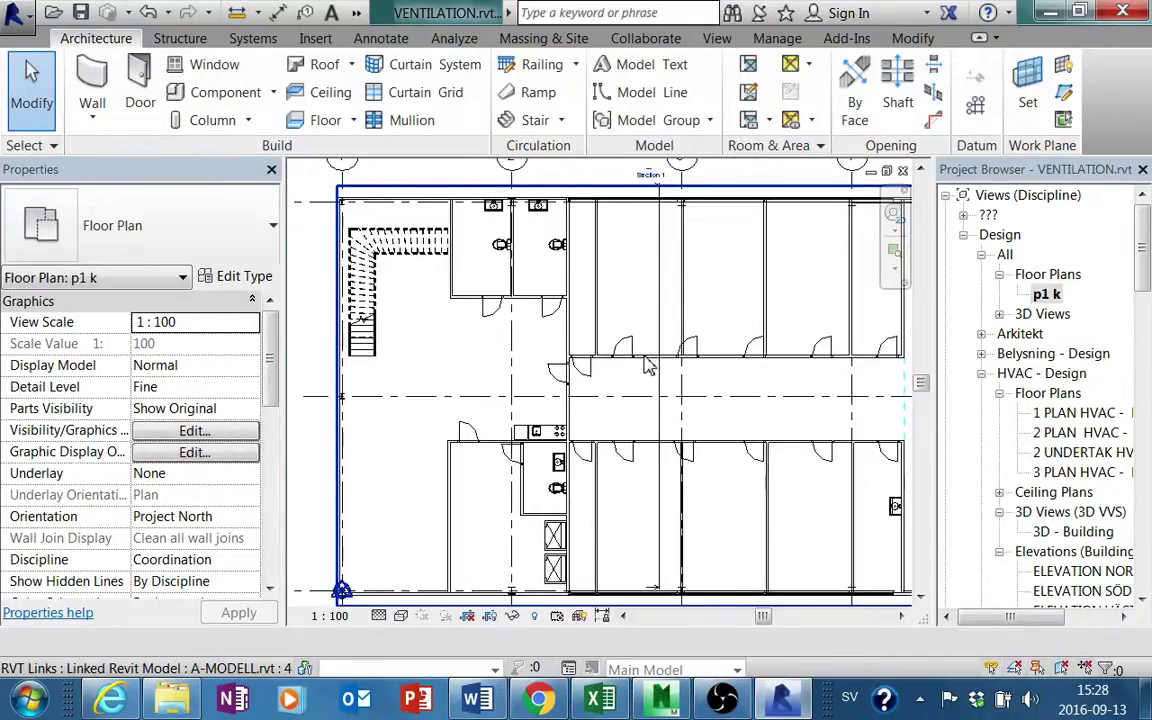
pyautogui.moveTo(645, 366); pyautogui.dragTo(643, 378, button='middle')
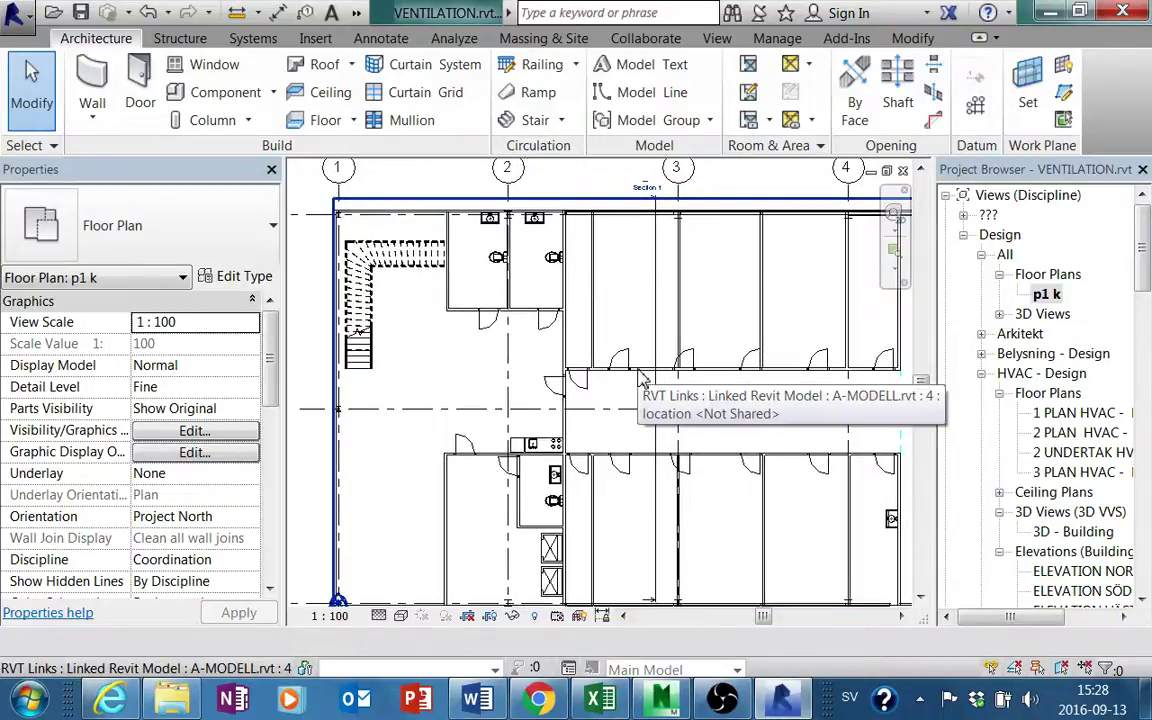
pyautogui.scroll(2, 643, 378)
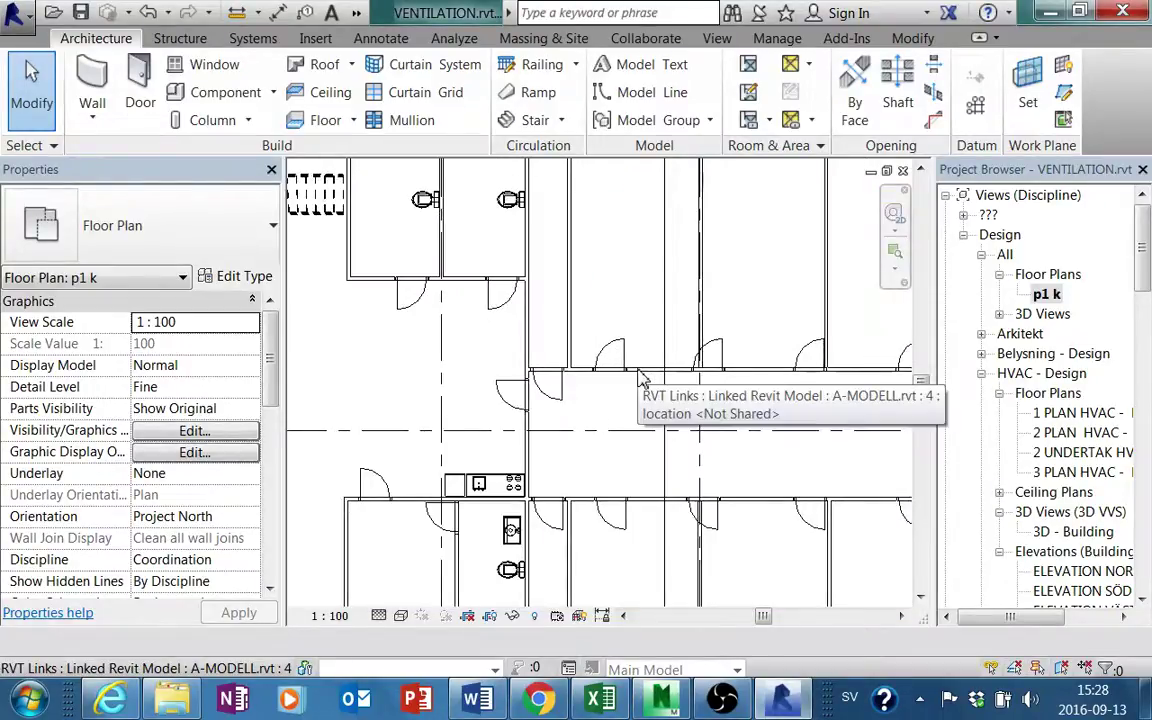
pyautogui.scroll(-1, 643, 378)
pyautogui.scroll(1, 640, 382)
pyautogui.scroll(1, 638, 384)
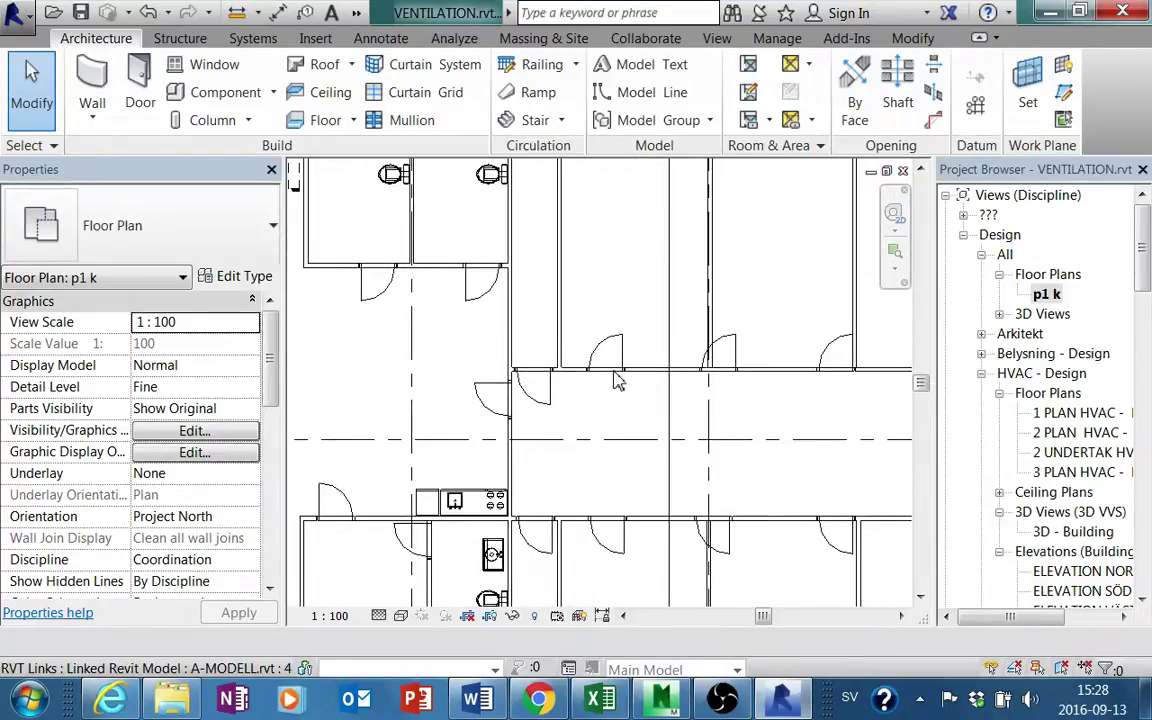
pyautogui.scroll(1, 627, 412)
pyautogui.moveTo(623, 410); pyautogui.dragTo(597, 447, button='middle')
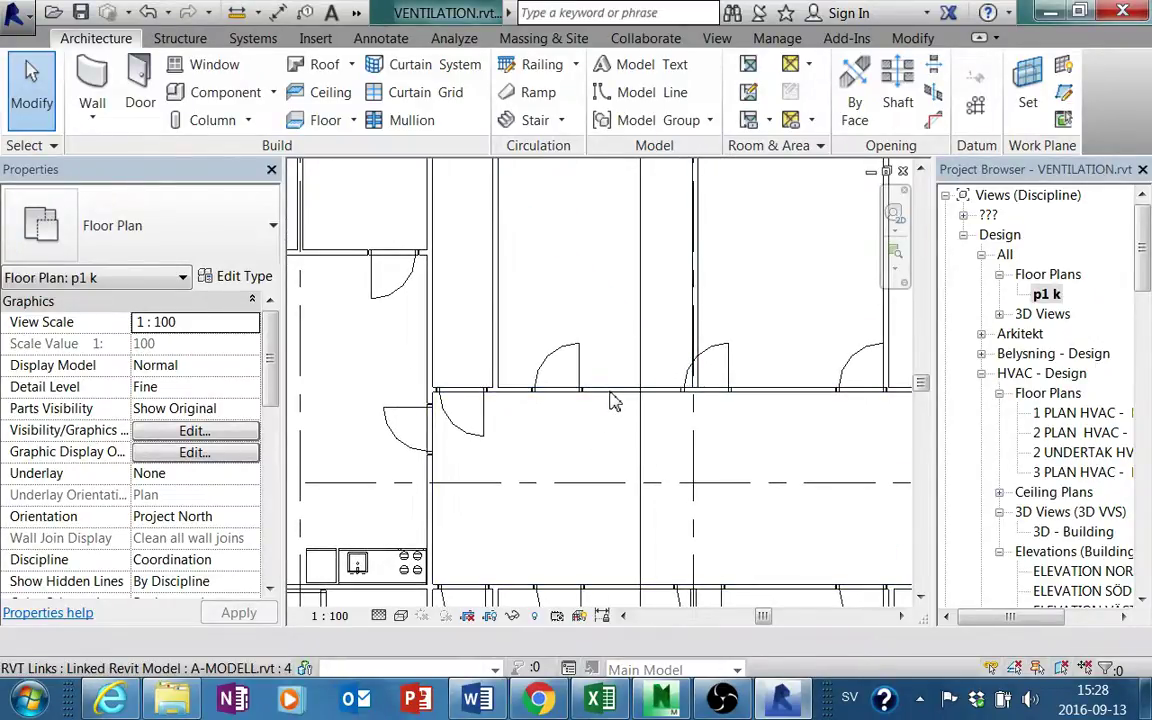
pyautogui.scroll(-1, 614, 400)
pyautogui.scroll(-1, 614, 400)
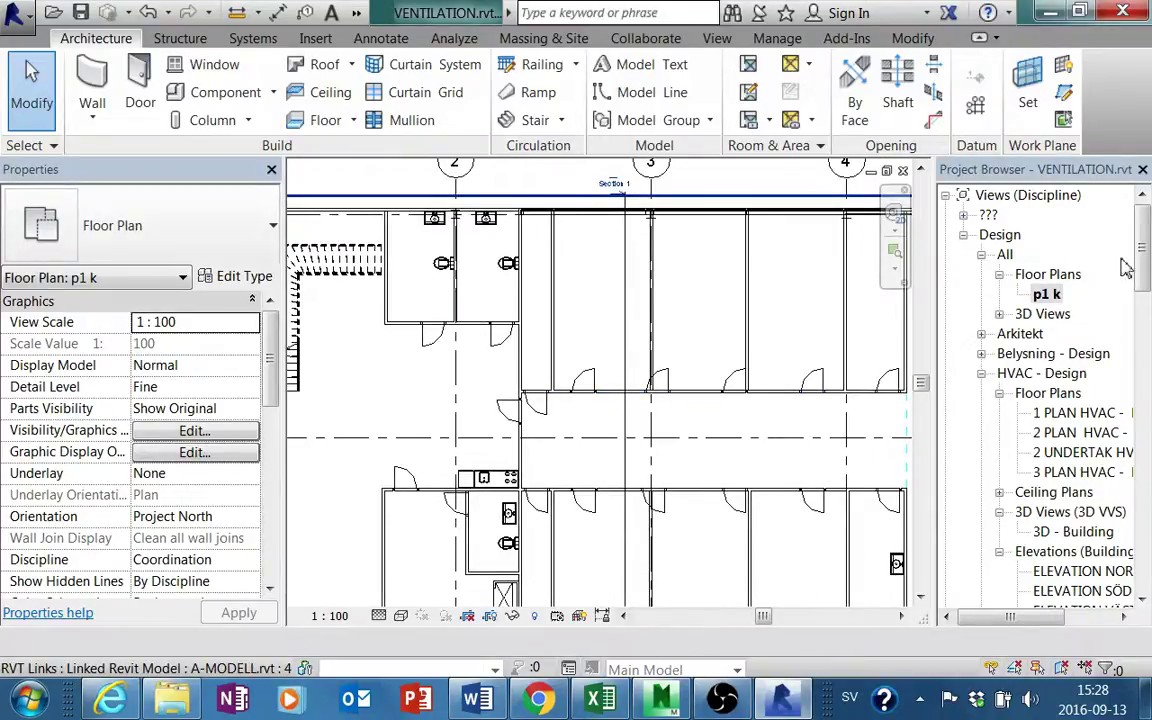
pyautogui.moveTo(1141, 250)
pyautogui.mouseDown()
pyautogui.moveTo(1136, 620)
pyautogui.moveTo(1114, 623)
pyautogui.mouseUp()
pyautogui.moveTo(1145, 305); pyautogui.dragTo(1148, 625)
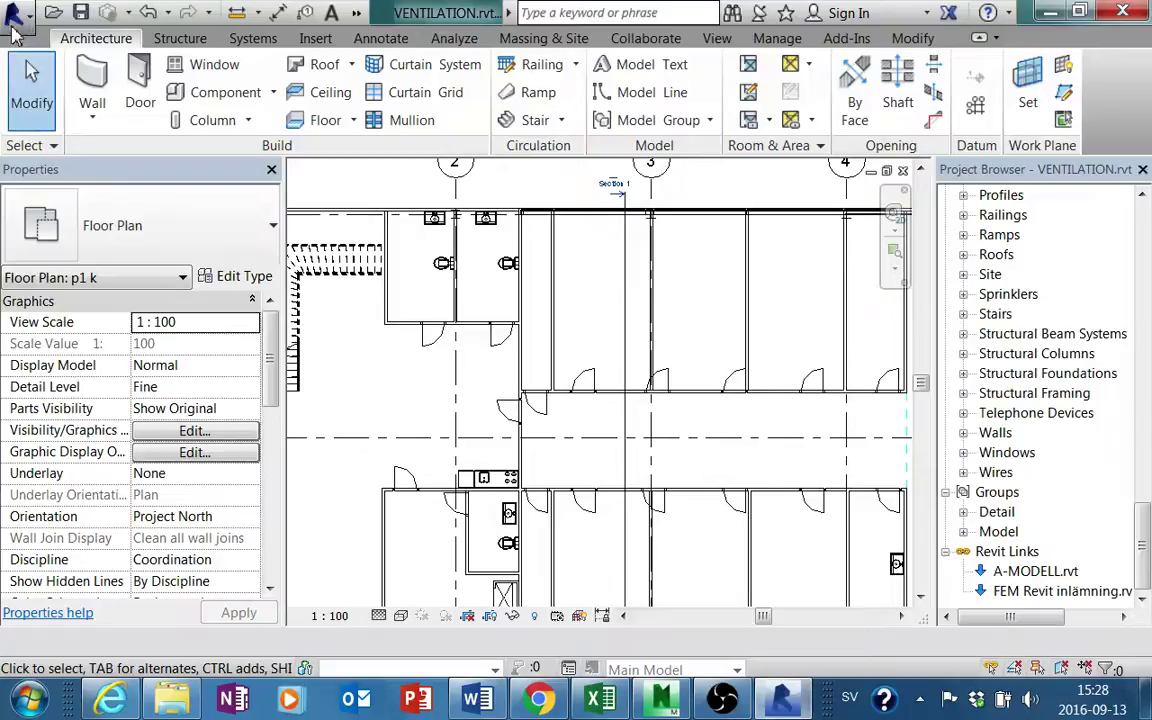
# Create a new family from the Metric Generic Model.rft template
pyautogui.click(15, 28)
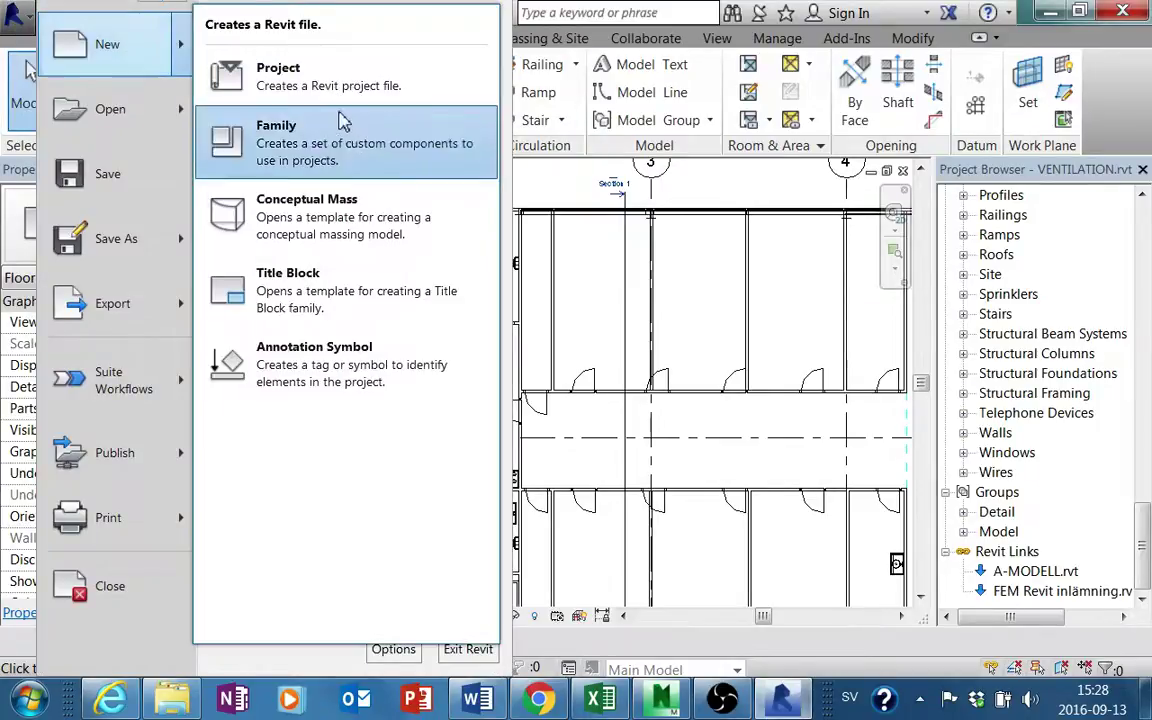
pyautogui.click(345, 120)
pyautogui.click(342, 327)
pyautogui.scroll(-3, 342, 403)
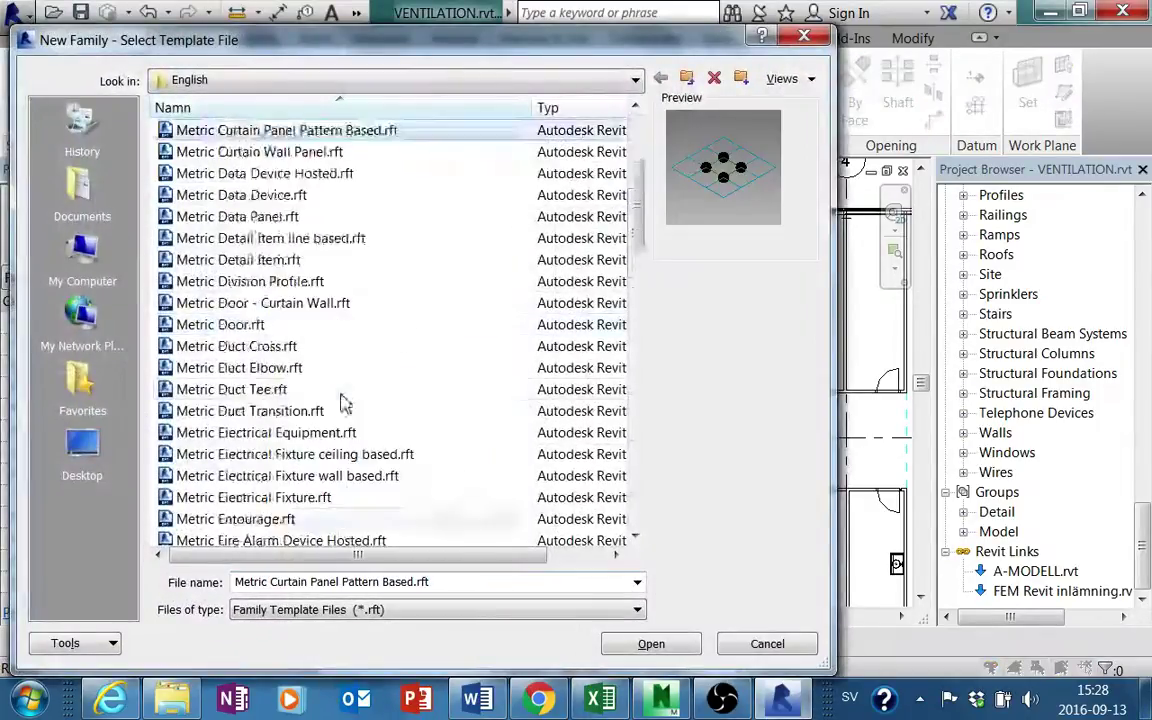
pyautogui.scroll(-6, 340, 410)
pyautogui.scroll(-1, 338, 413)
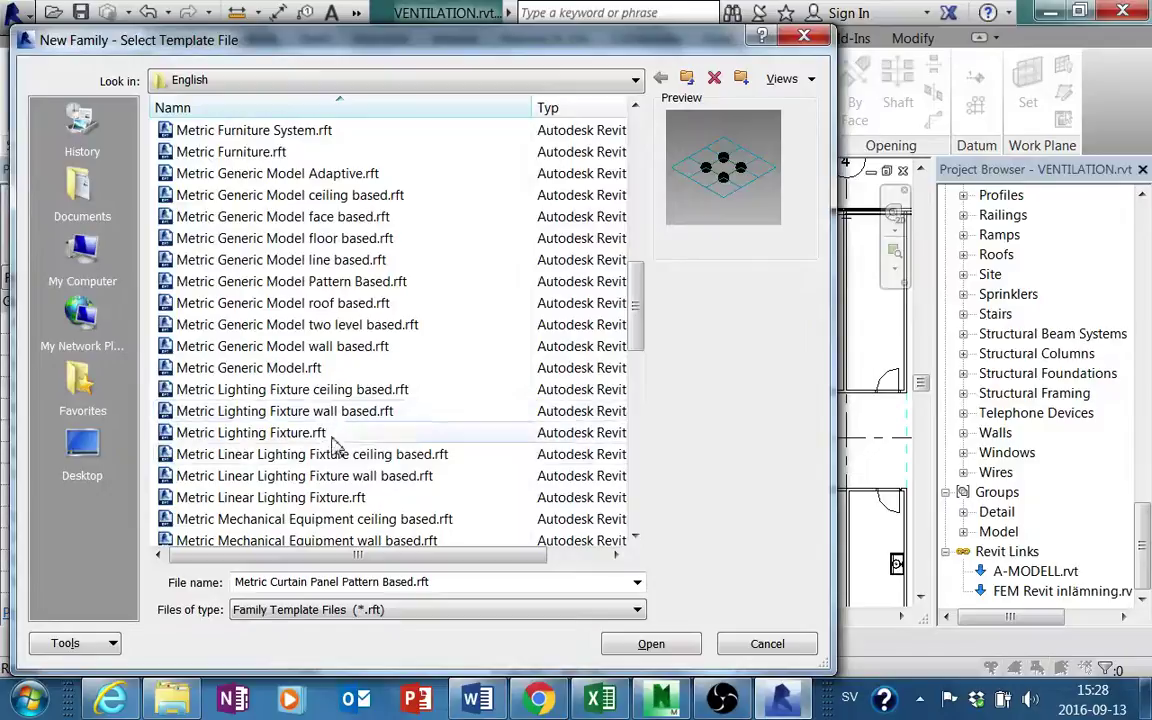
pyautogui.click(314, 370)
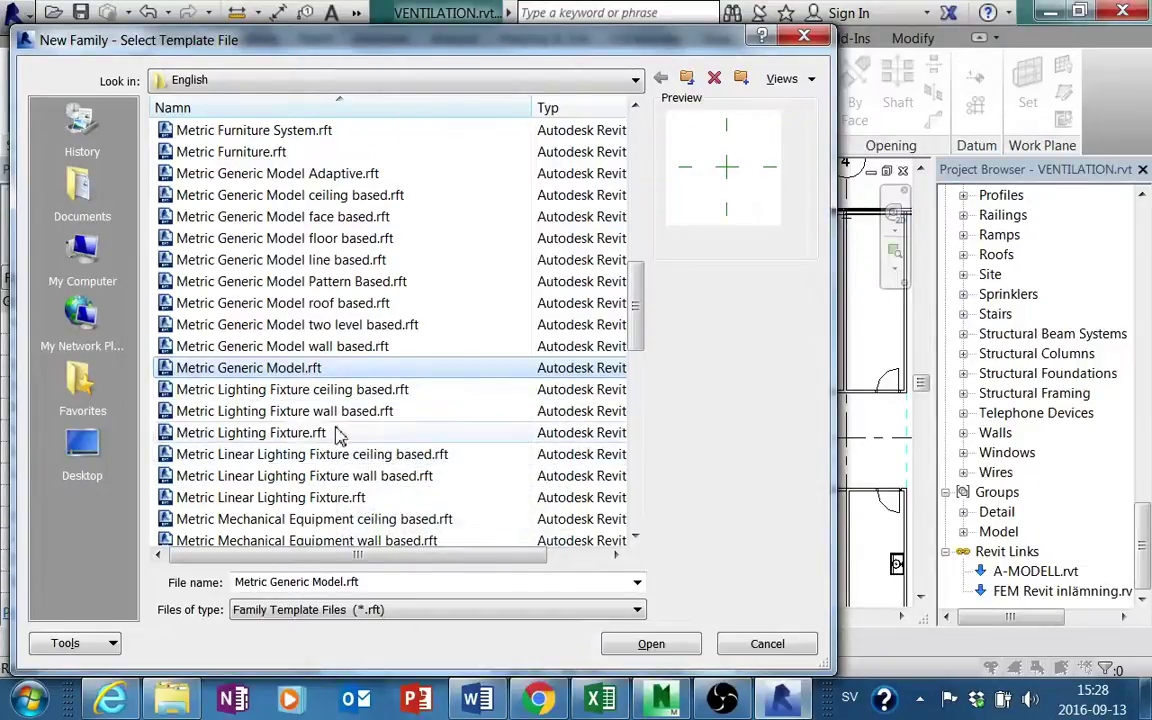
pyautogui.click(677, 650)
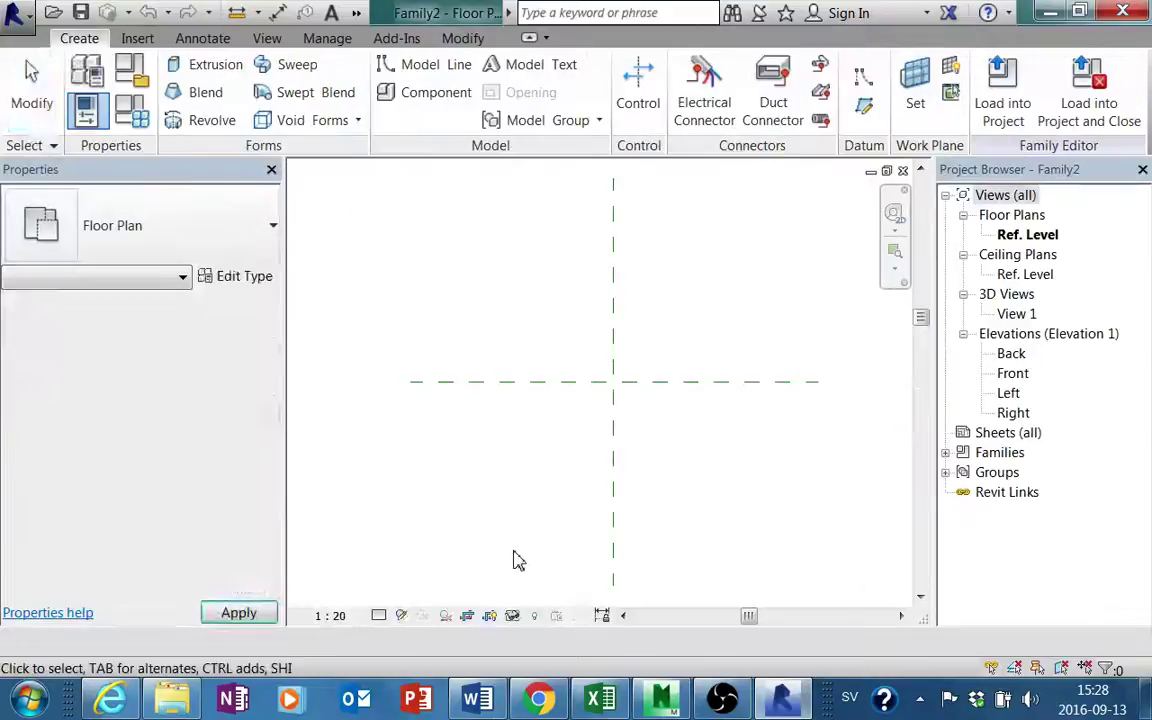
# Start a solid extrusion and sketch a rectangular outline
pyautogui.click(175, 66)
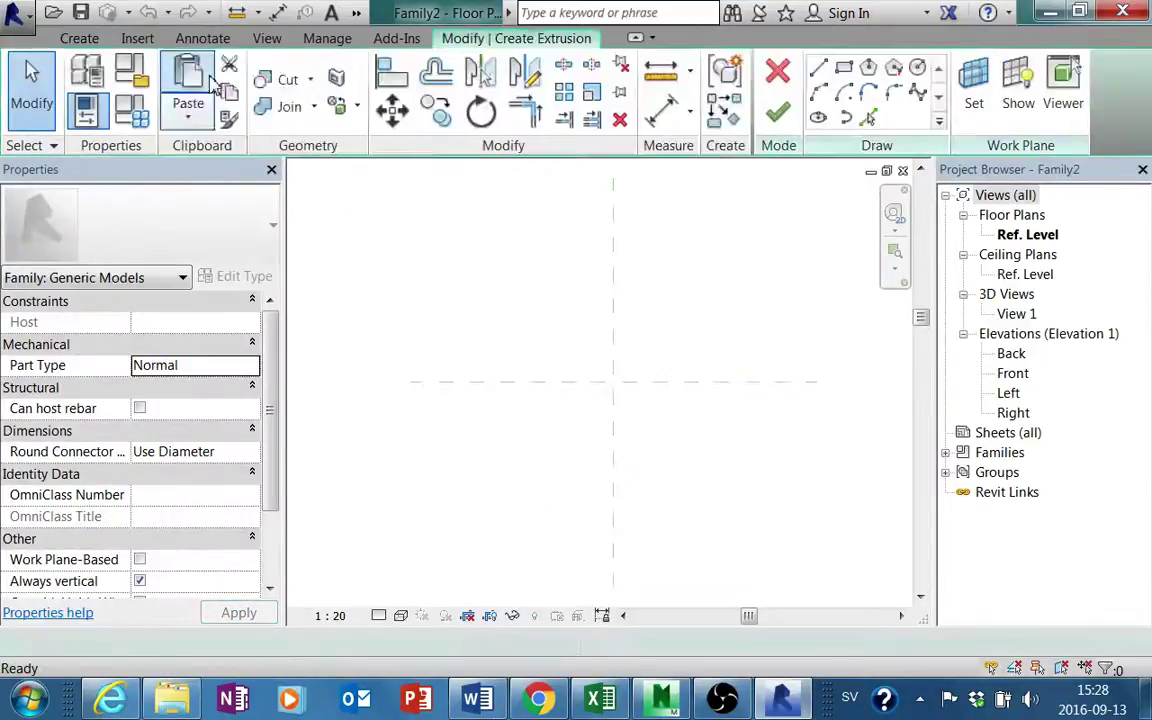
pyautogui.click(510, 295)
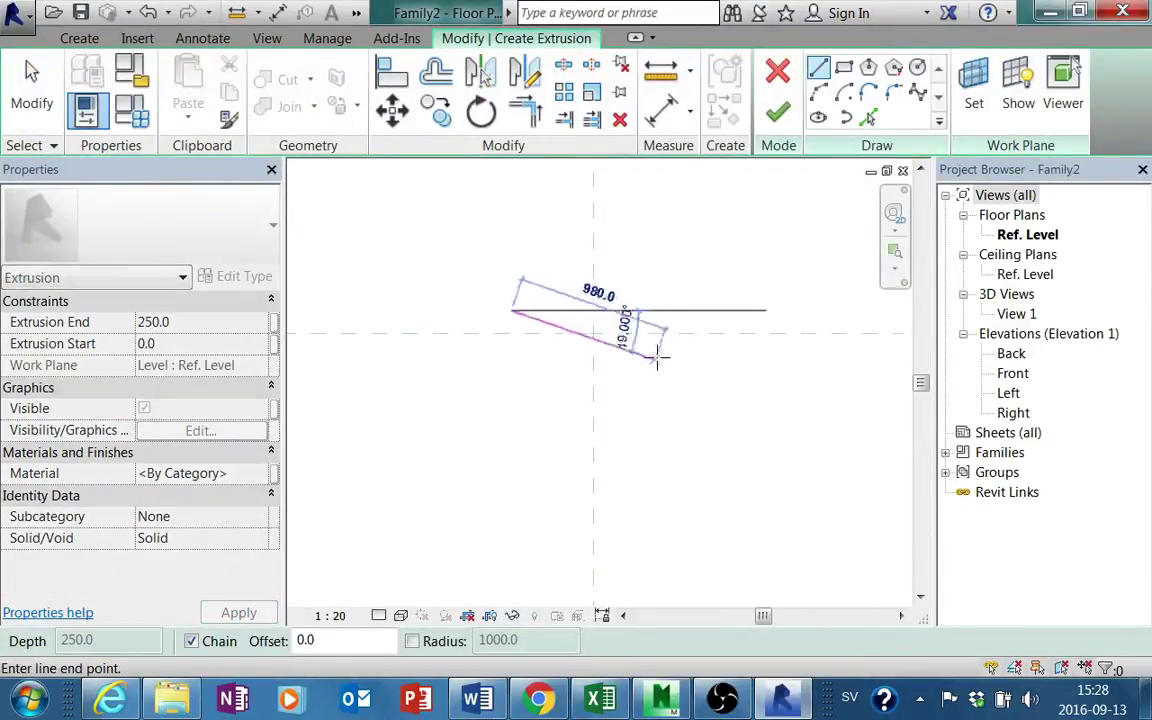
pyautogui.click(843, 67)
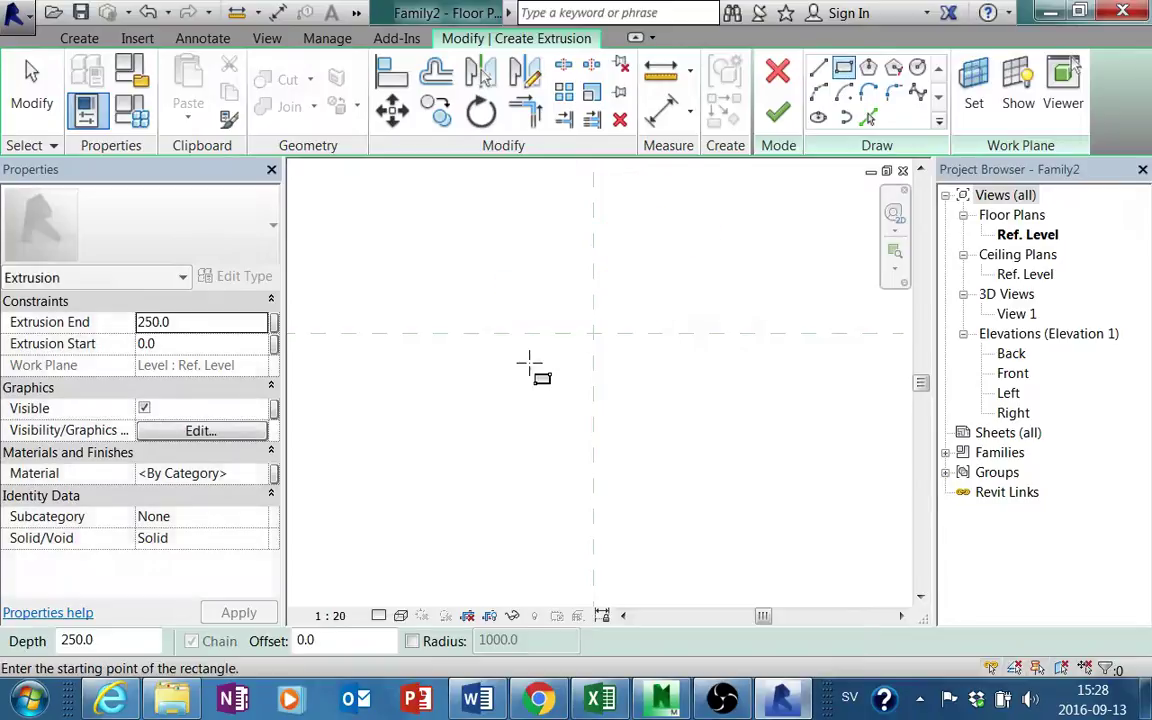
pyautogui.click(517, 311)
pyautogui.click(658, 362)
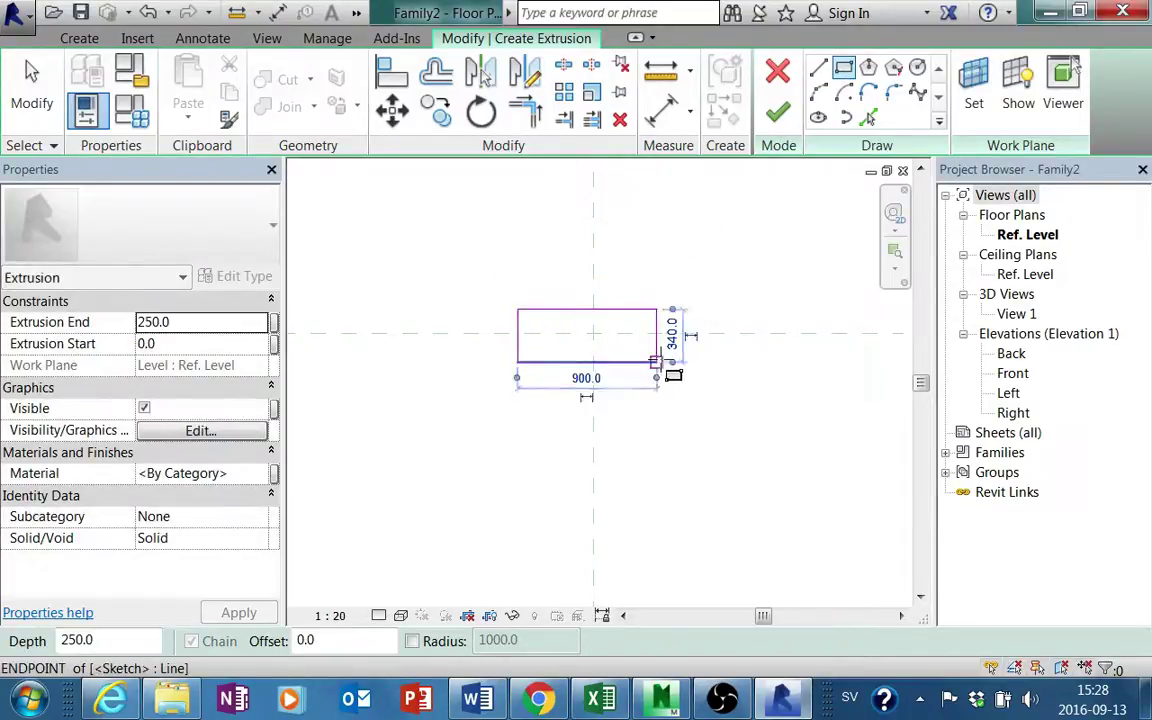
pyautogui.press('Escape')
pyautogui.press('Escape')
# Size the rectangle to 600 by 120, centre it on the reference planes, and finish the extrusion
pyautogui.click(656, 338)
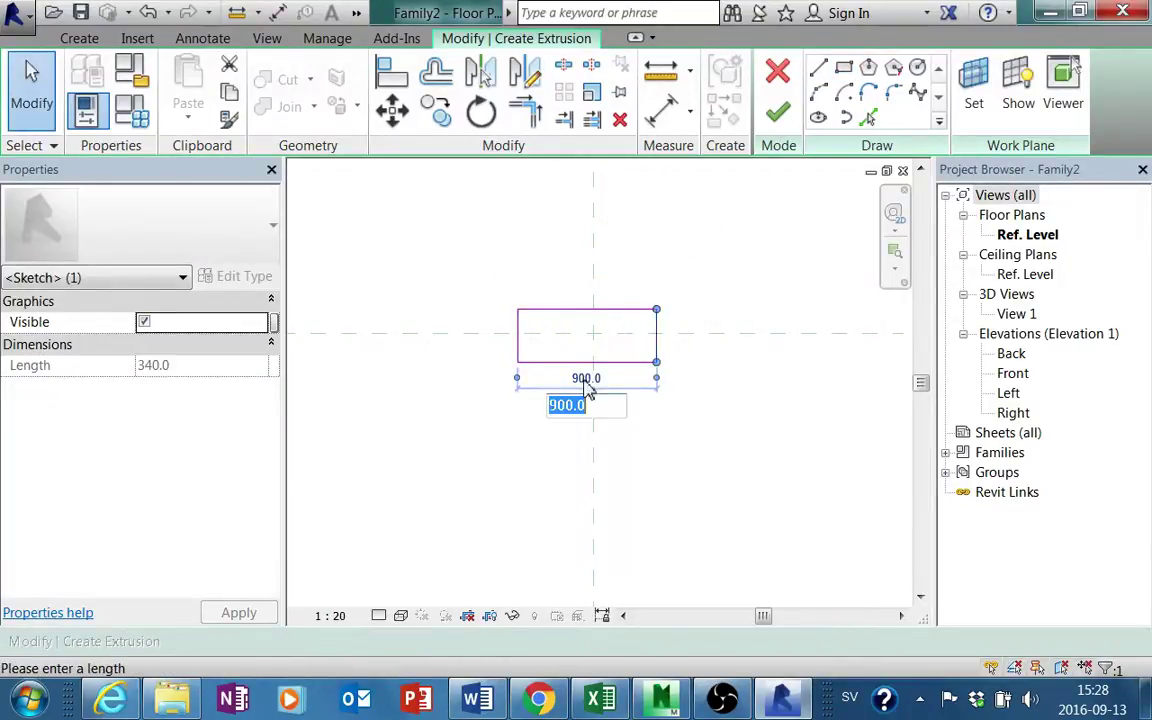
pyautogui.write('0')
pyautogui.press('Return')
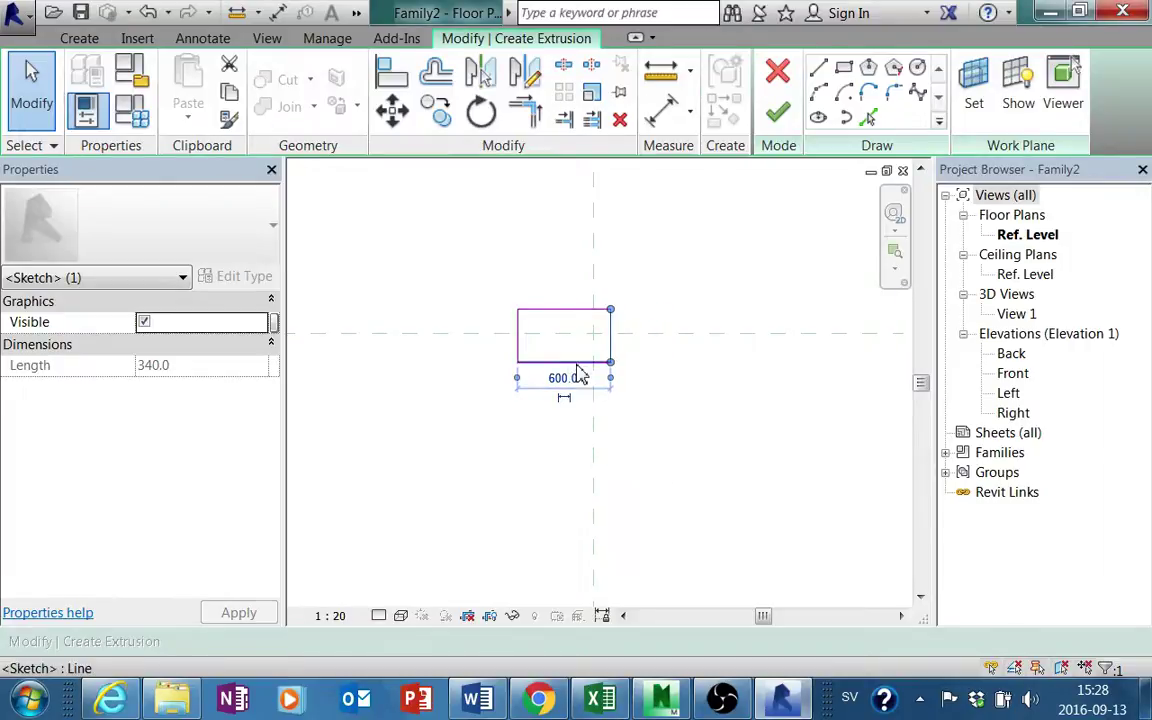
pyautogui.click(575, 360)
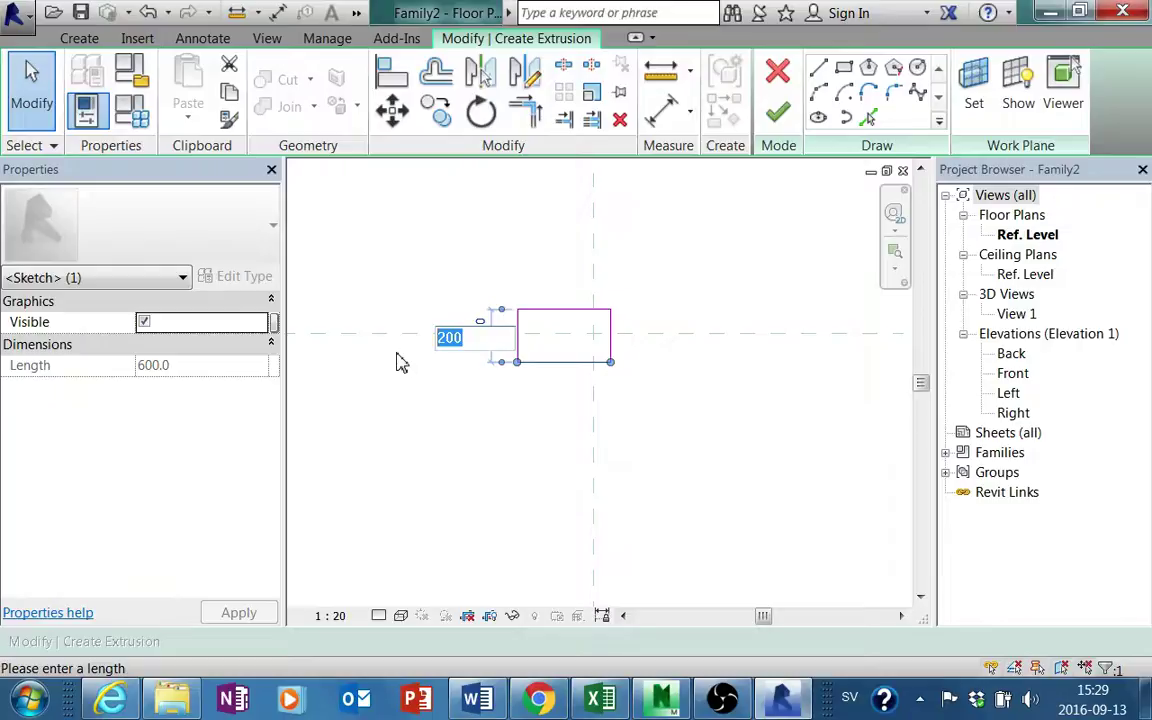
pyautogui.press('Return')
pyautogui.scroll(3, 510, 400)
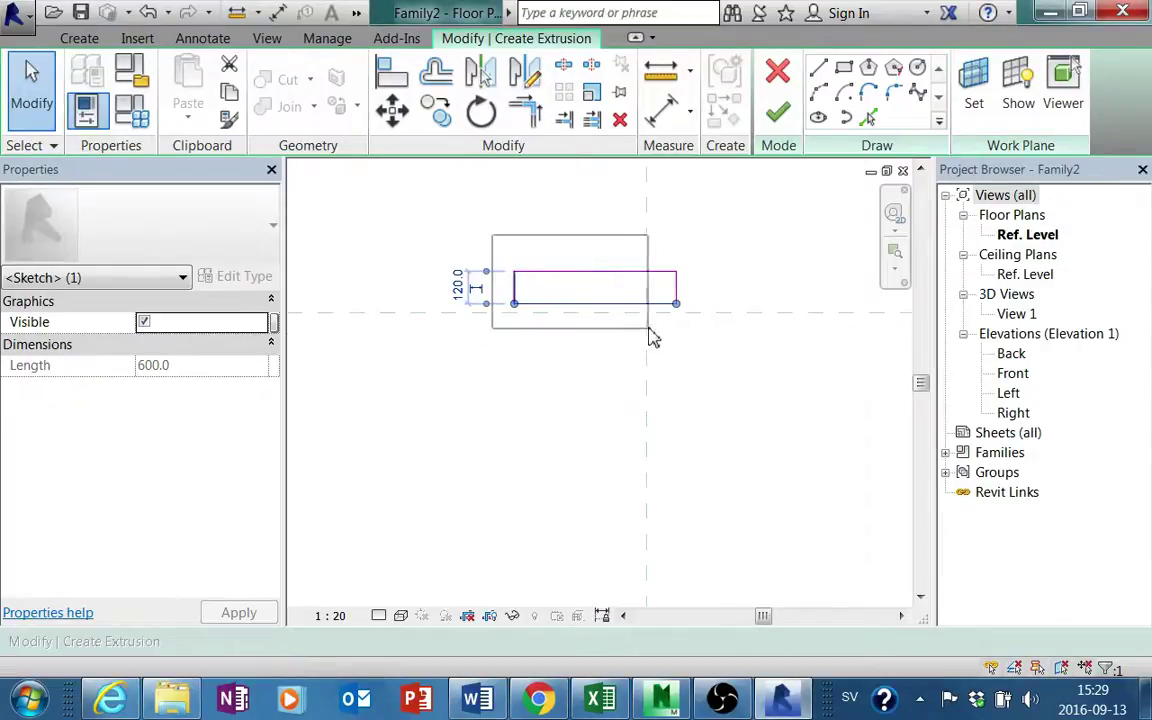
pyautogui.moveTo(491, 234); pyautogui.dragTo(698, 341)
pyautogui.click(681, 386)
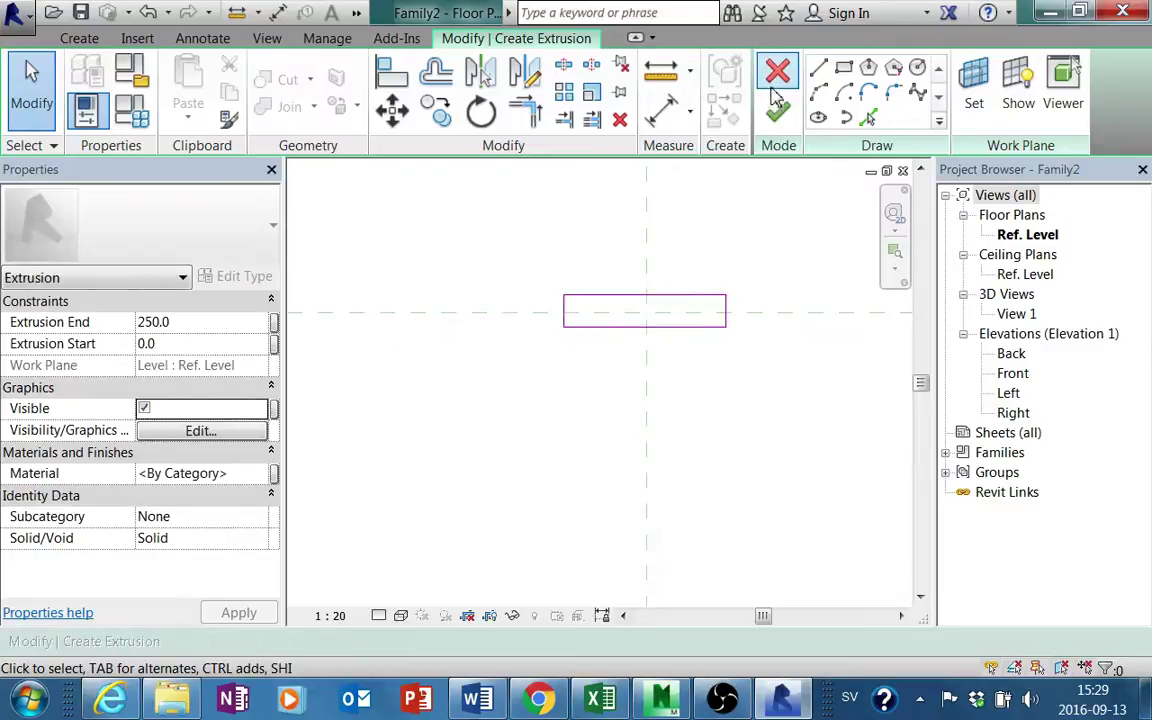
pyautogui.click(776, 80)
# In the Left elevation, stretch the extrusion's top upward and lift its bottom off the reference level
pyautogui.press('Return')
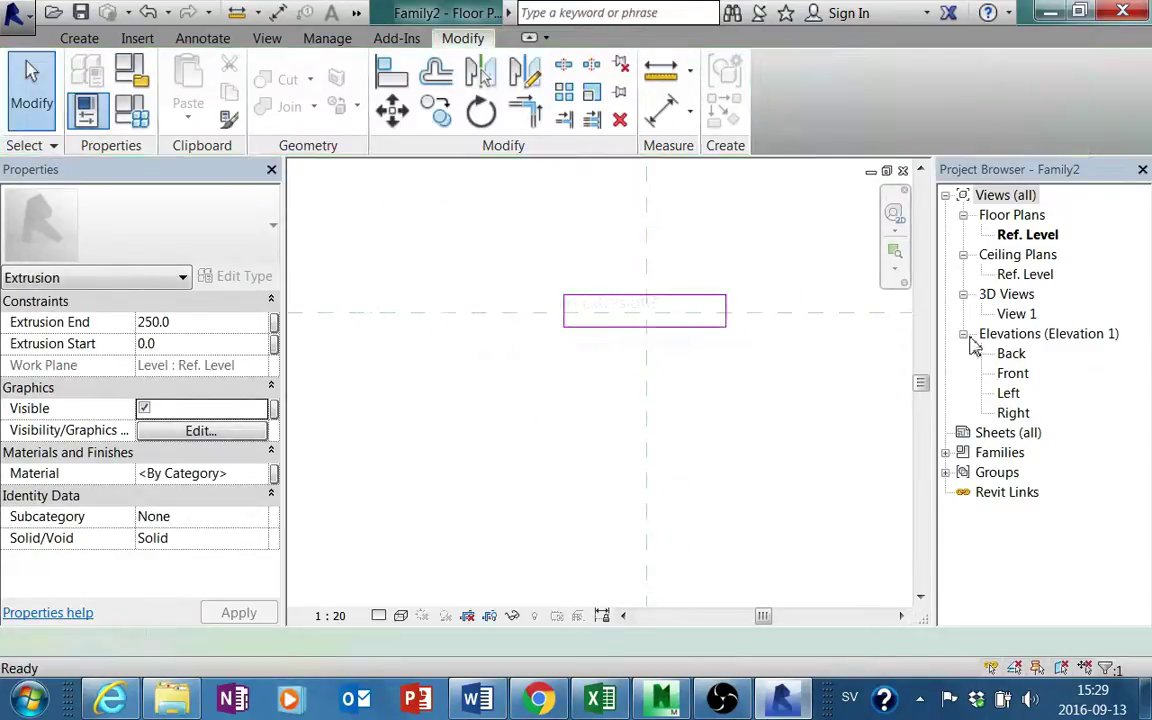
pyautogui.doubleClick(1012, 393)
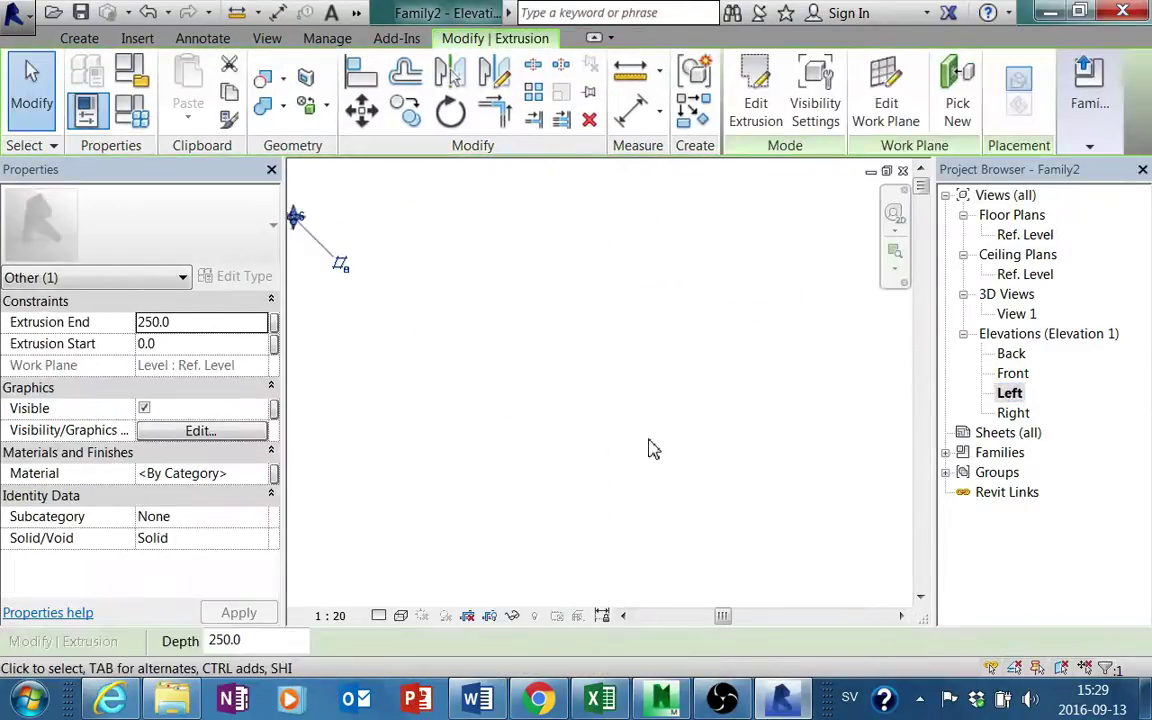
pyautogui.scroll(2, 520, 480)
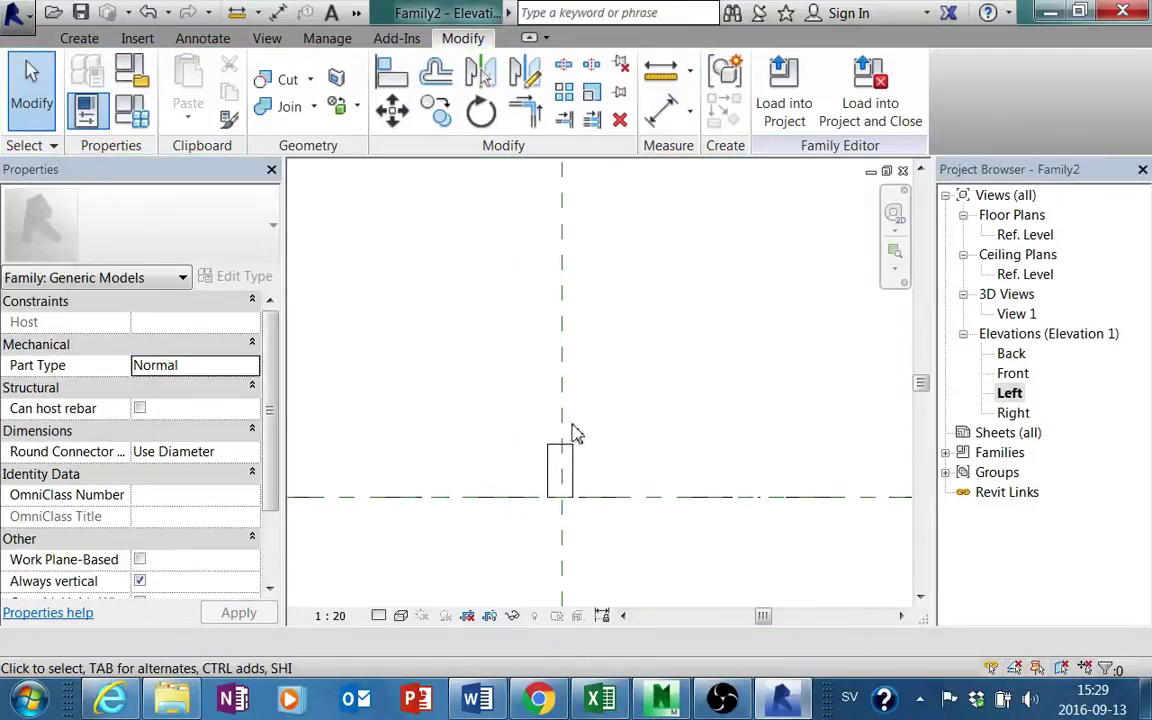
pyautogui.click(573, 455)
pyautogui.moveTo(560, 441); pyautogui.dragTo(561, 388)
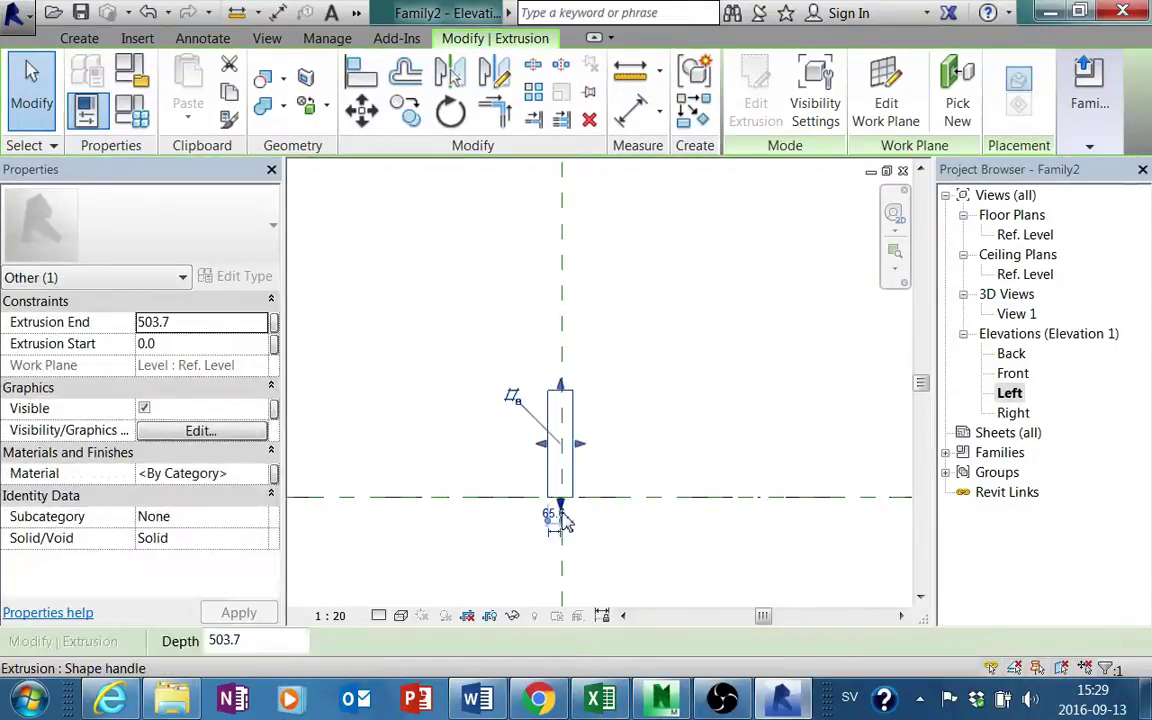
pyautogui.moveTo(565, 510); pyautogui.dragTo(576, 402)
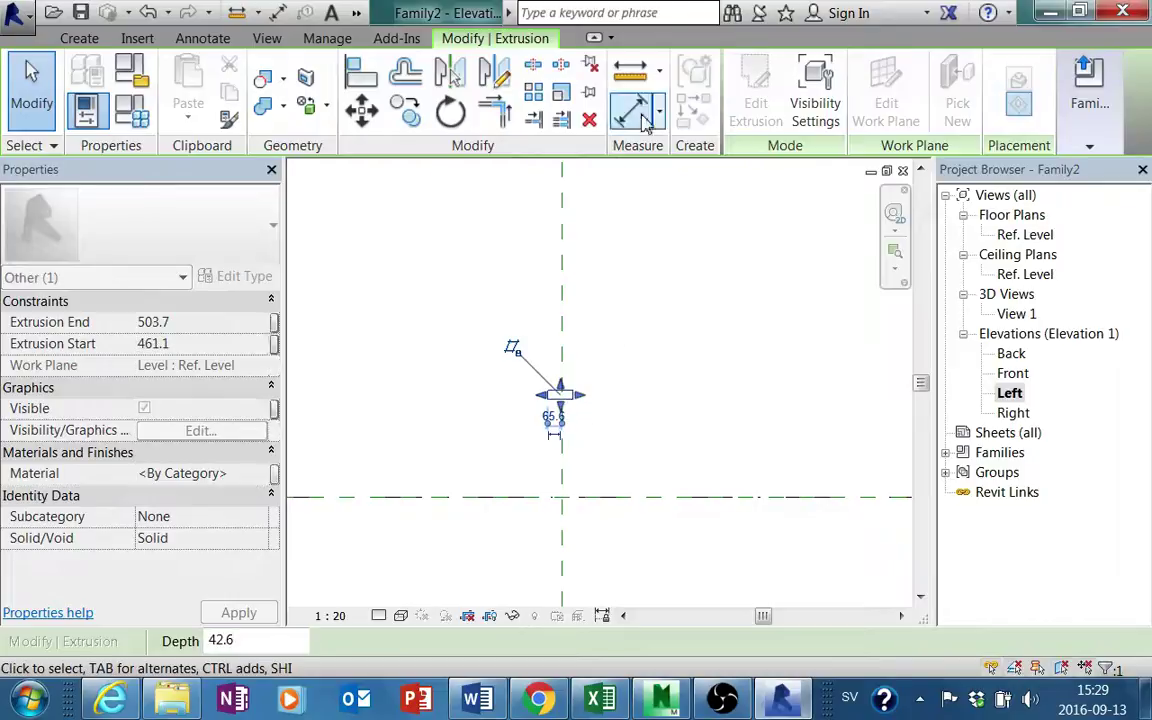
# Add a 461 aligned dimension from Ref. Level to the extrusion's bottom edge
pyautogui.click(632, 110)
pyautogui.click(607, 497)
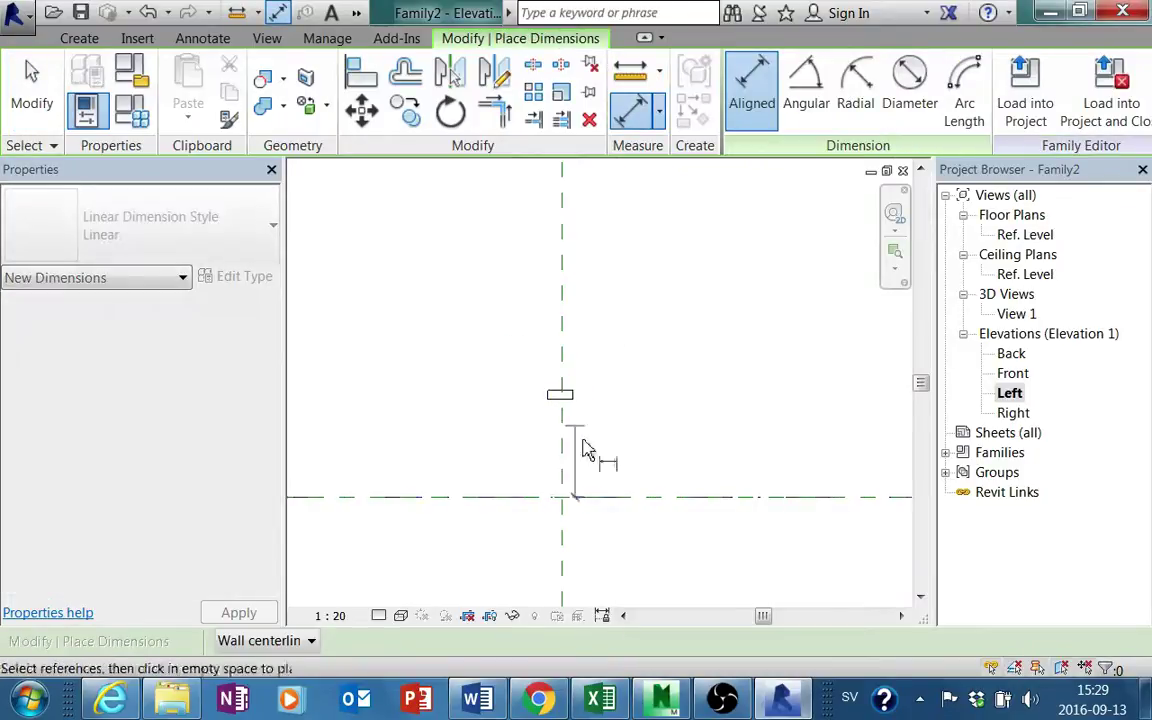
pyautogui.click(578, 417)
pyautogui.scroll(2, 578, 420)
pyautogui.click(591, 462)
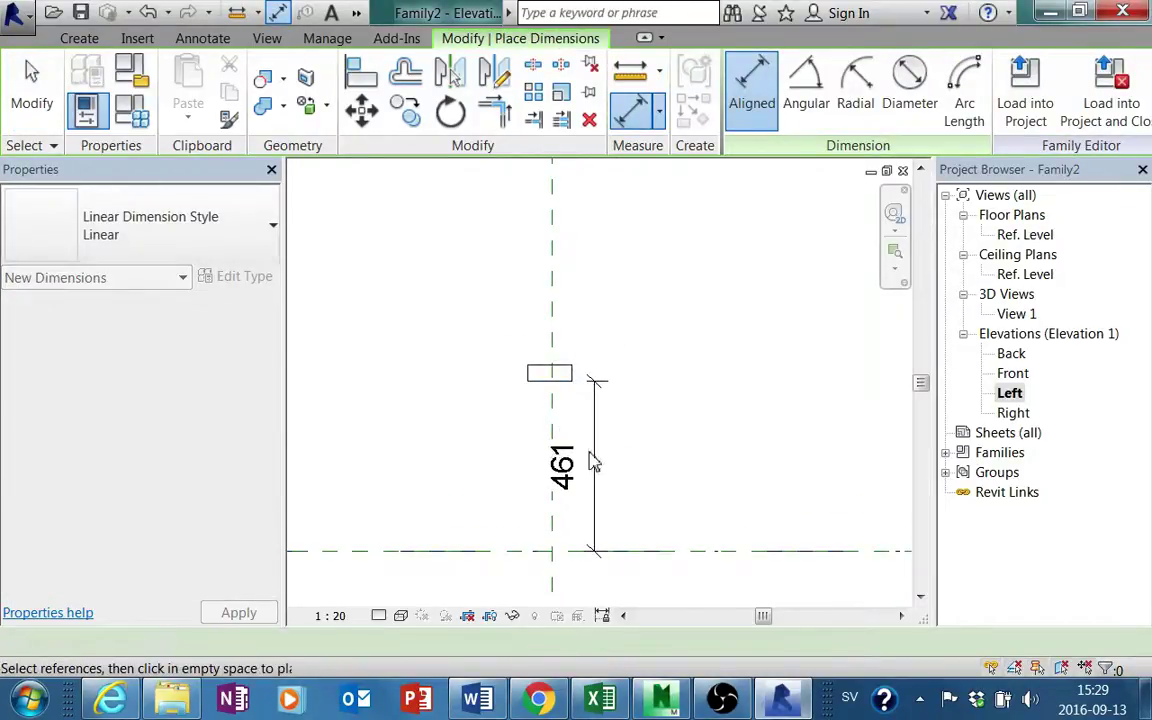
pyautogui.press('Escape')
pyautogui.scroll(-2, 540, 420)
# Stretch the extrusion's top to 1084.7 and set its bottom 1018 above the level
pyautogui.click(549, 399)
pyautogui.moveTo(549, 399); pyautogui.dragTo(557, 252)
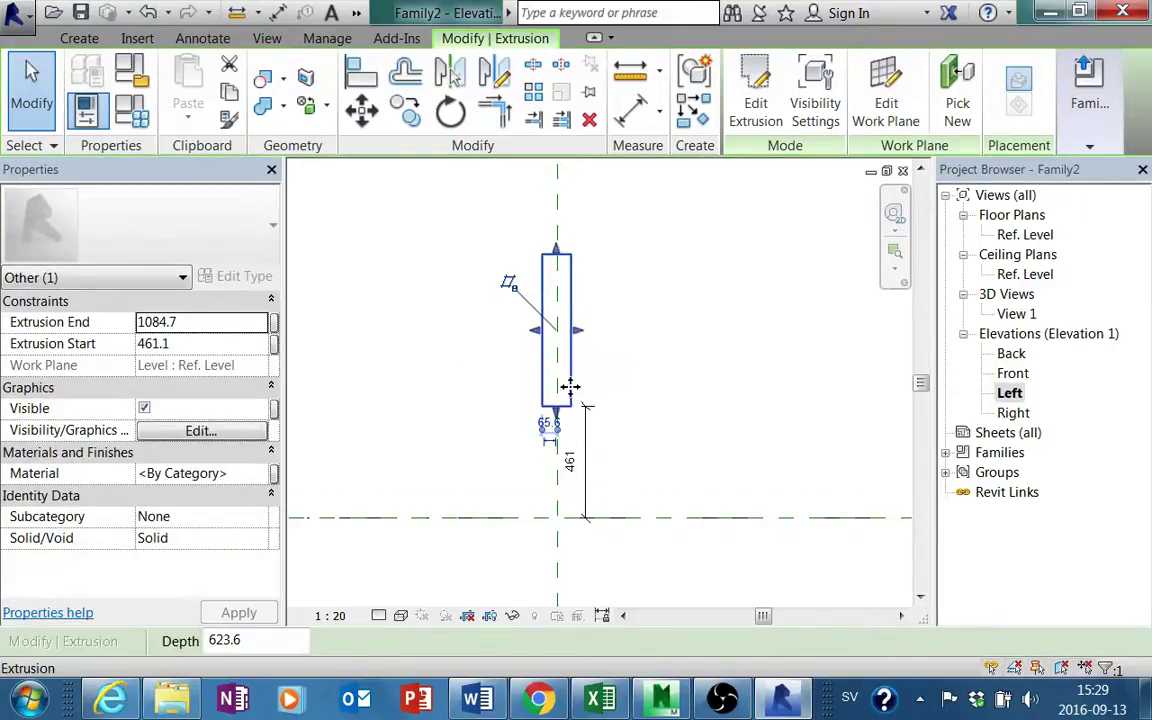
pyautogui.click(510, 375)
pyautogui.click(556, 405)
pyautogui.moveTo(556, 418); pyautogui.dragTo(560, 285)
pyautogui.moveTo(607, 329); pyautogui.dragTo(599, 437, button='middle')
pyautogui.press('Escape')
pyautogui.scroll(3, 549, 349)
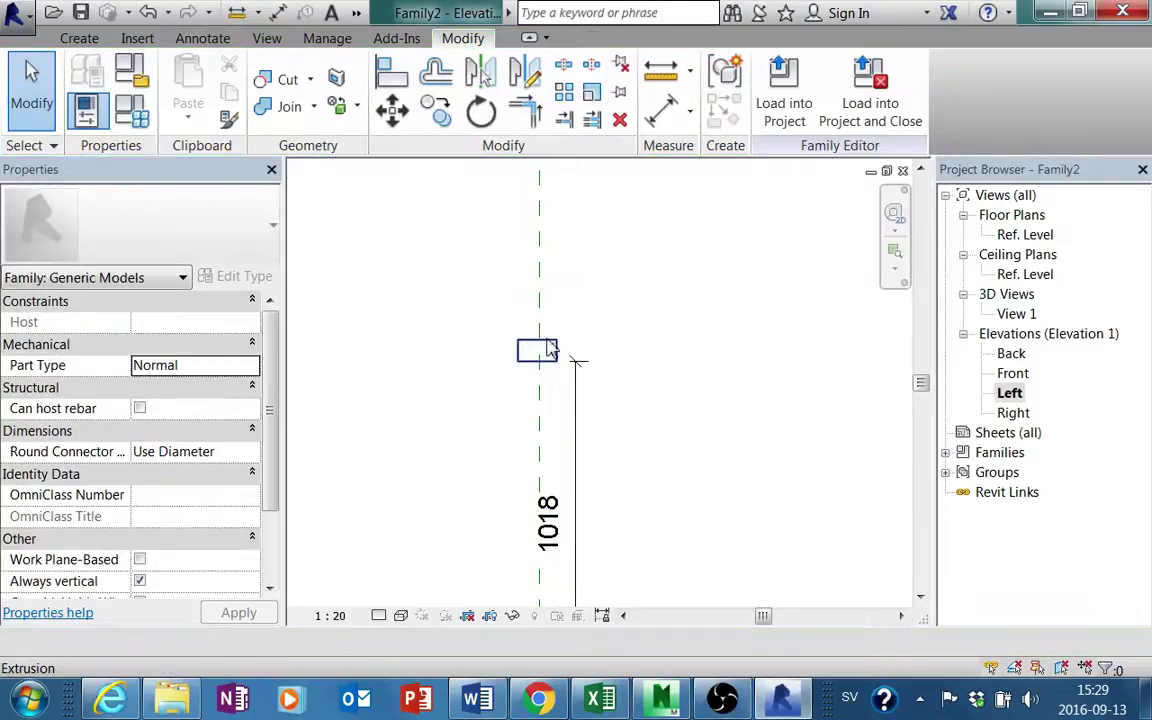
pyautogui.scroll(-1, 556, 358)
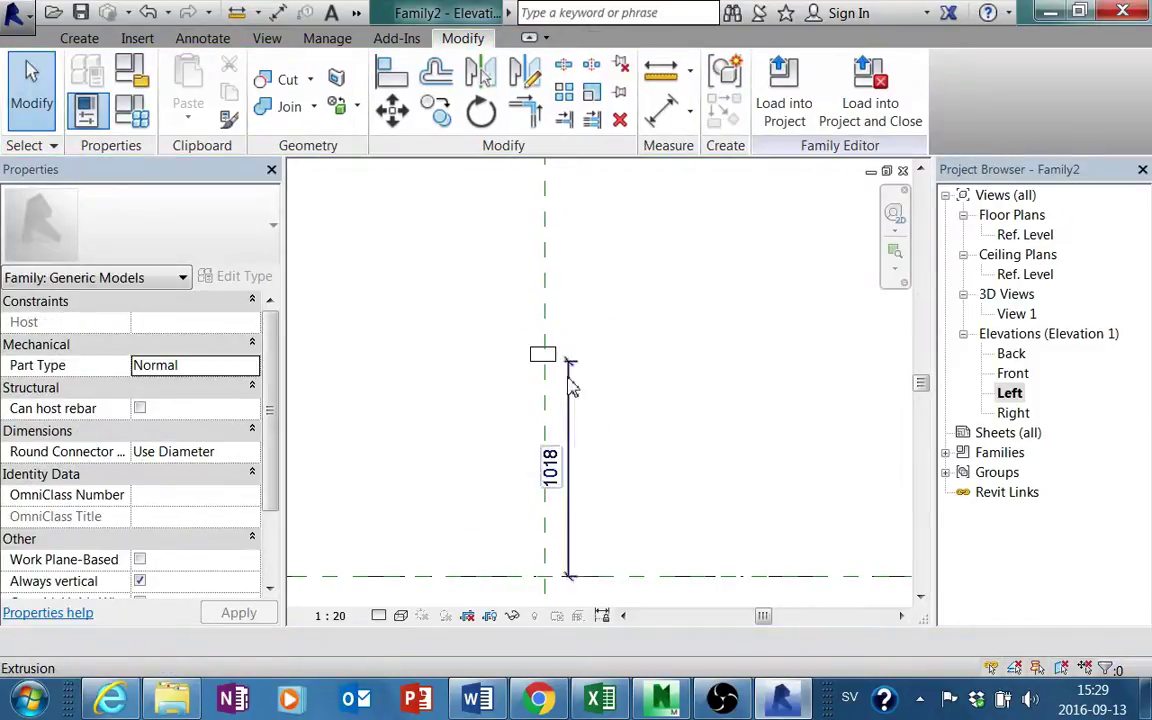
pyautogui.click(570, 474)
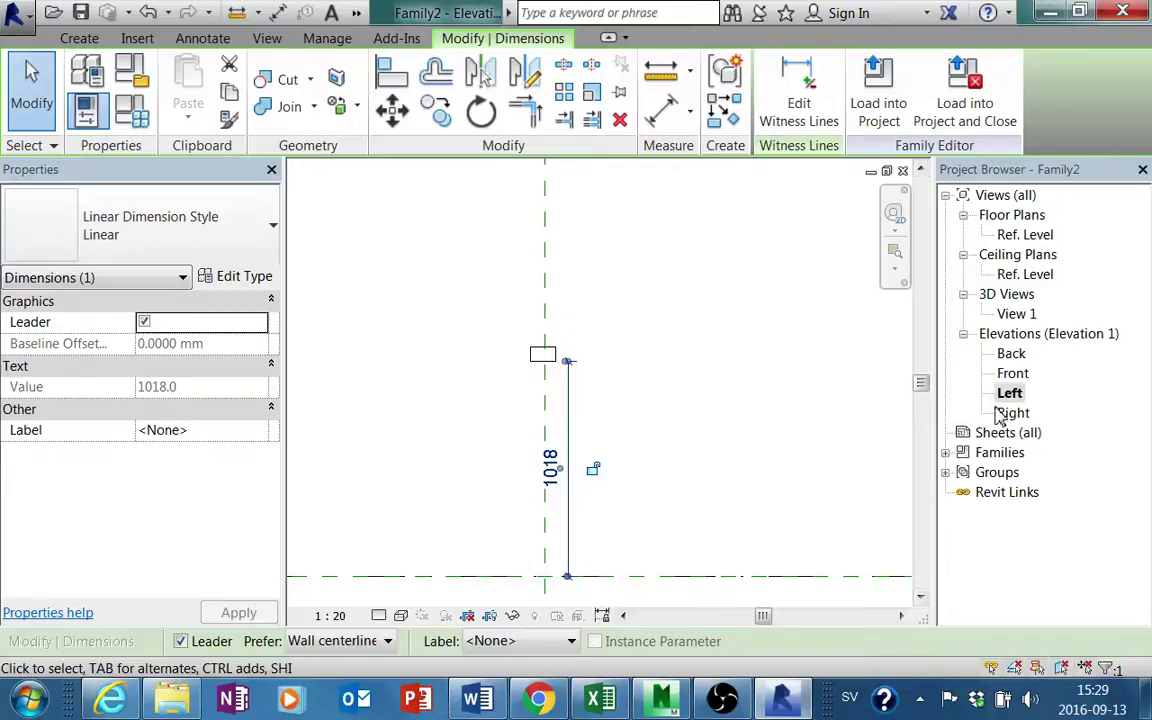
# In the Front elevation, stretch the top to 1364.5 and add a 1018 dimension from Ref. Level
pyautogui.doubleClick(1012, 373)
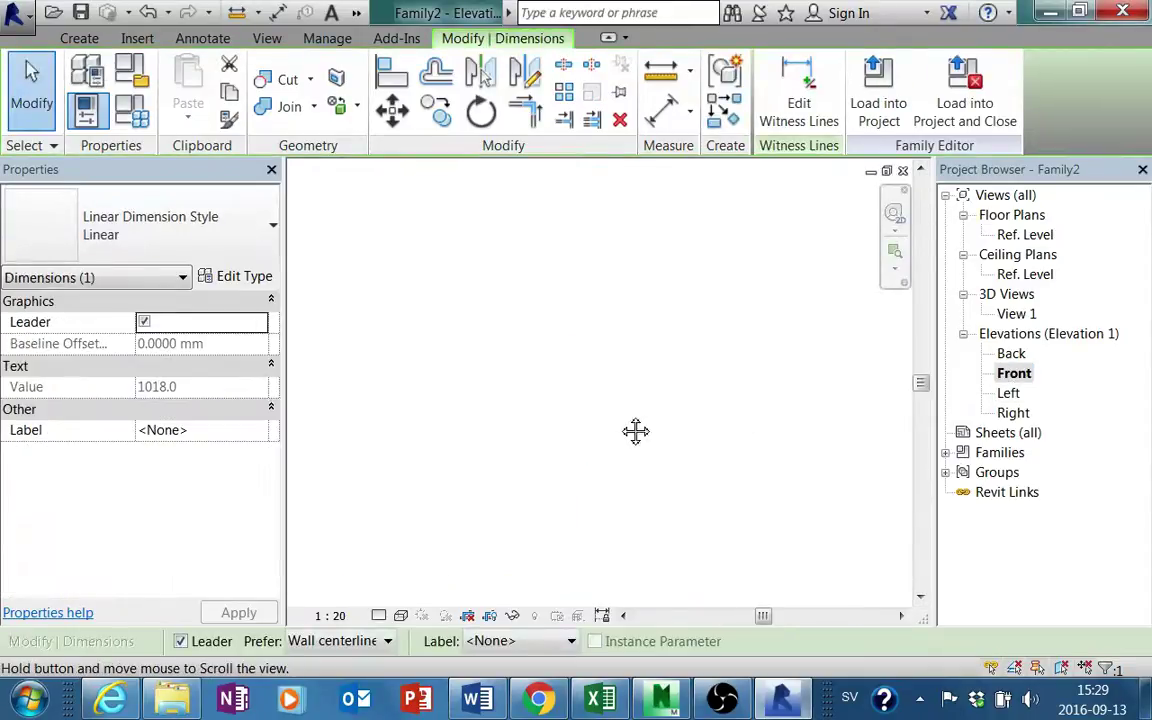
pyautogui.scroll(1, 550, 365)
pyautogui.scroll(1, 557, 370)
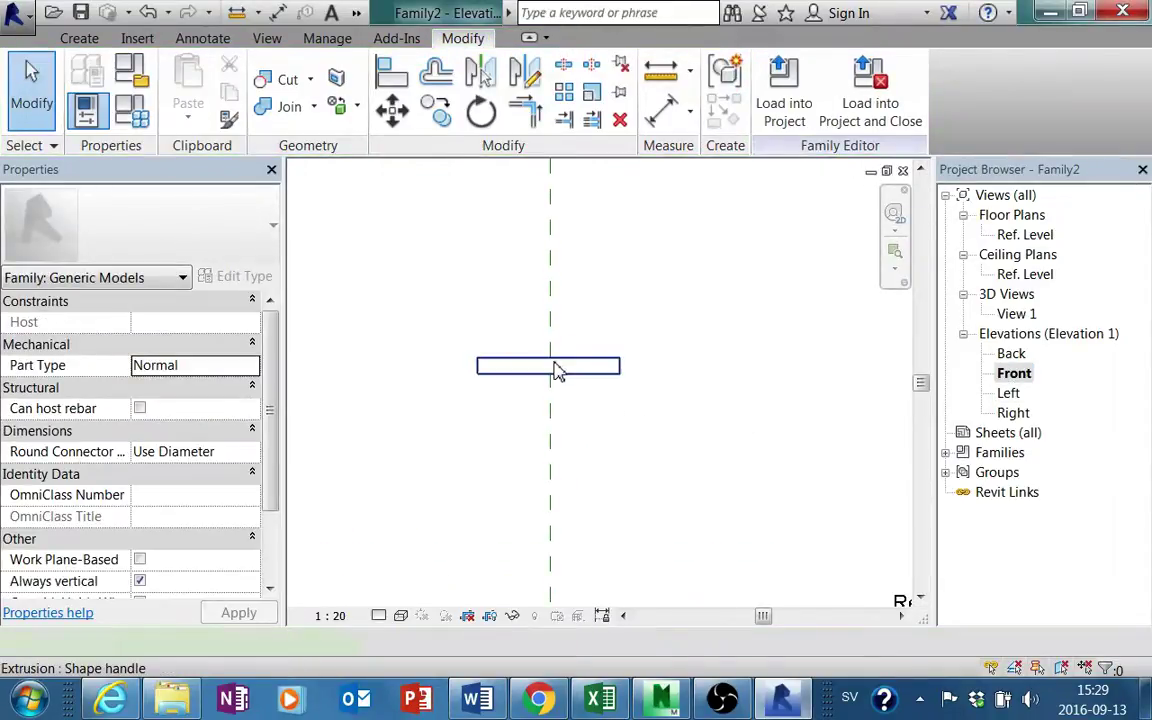
pyautogui.moveTo(557, 370); pyautogui.dragTo(550, 302)
pyautogui.click(628, 110)
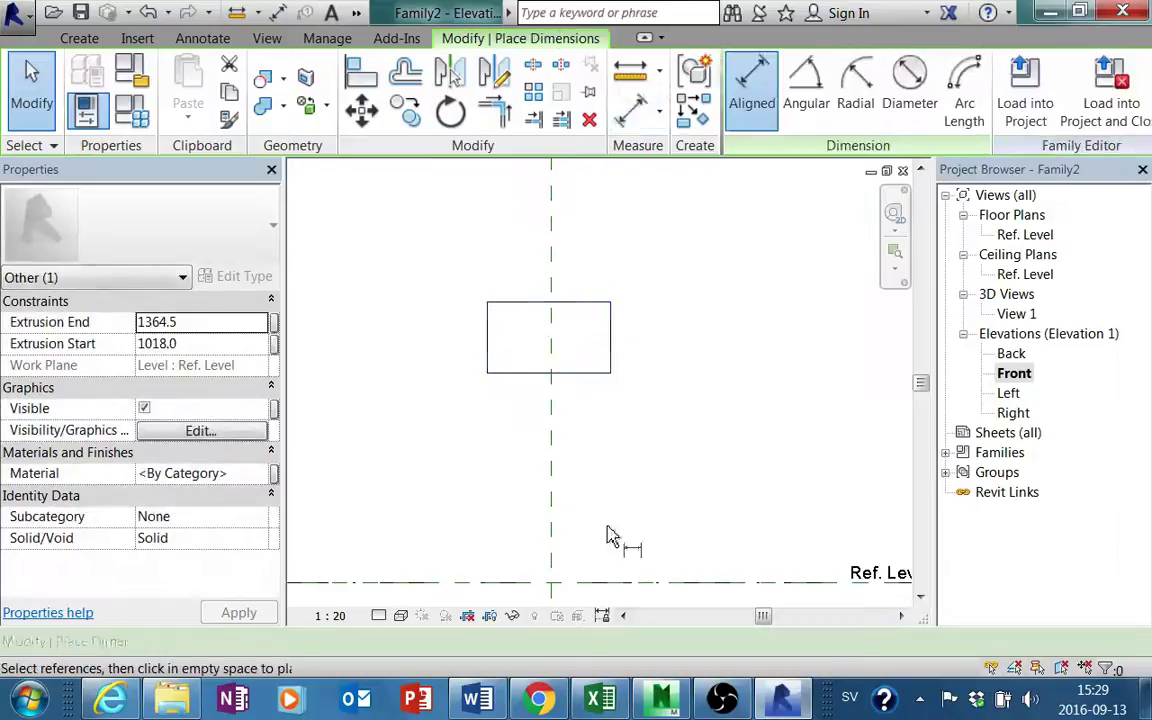
pyautogui.click(607, 583)
pyautogui.click(578, 374)
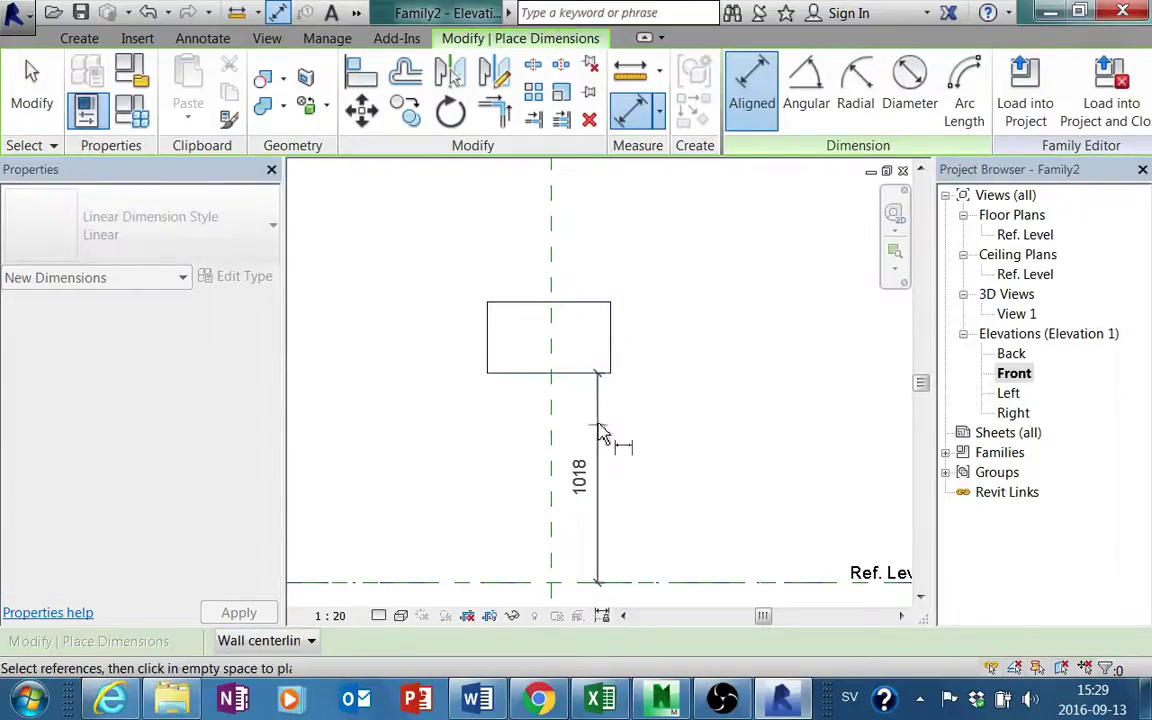
pyautogui.click(600, 432)
pyautogui.press('Escape')
pyautogui.press('Escape')
pyautogui.moveTo(535, 360); pyautogui.dragTo(556, 518, button='middle')
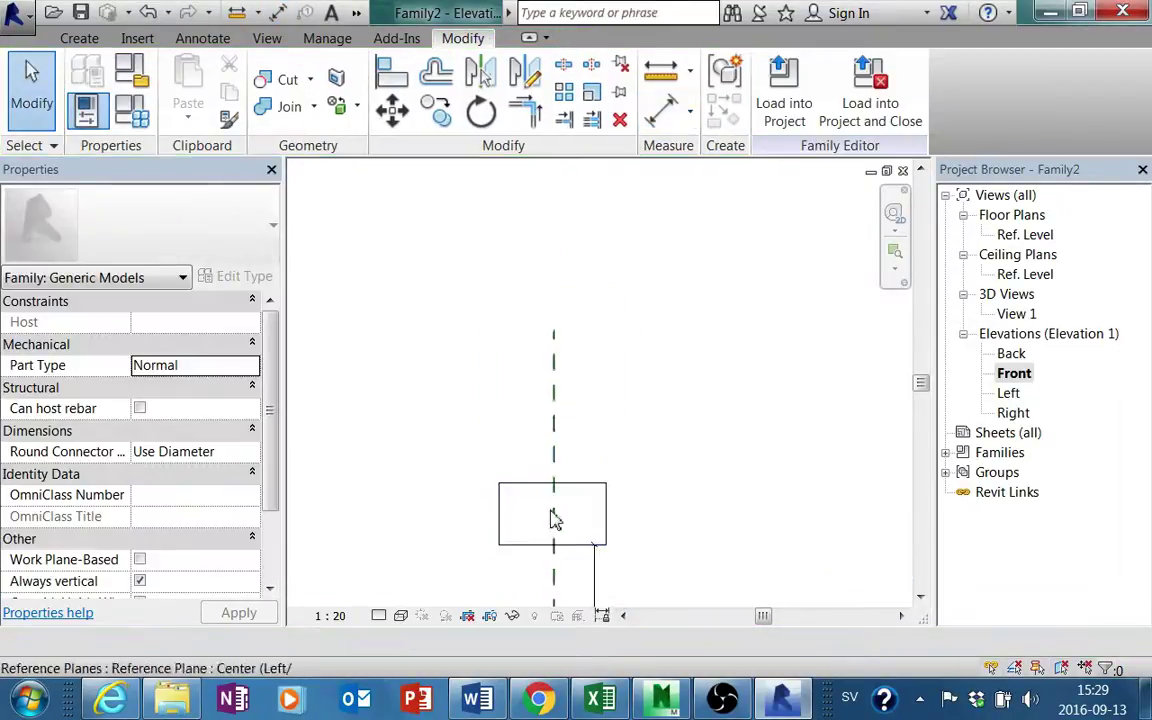
# Raise the extrusion to run from 2294.5 to 2475.2 above Ref. Level
pyautogui.click(555, 515)
pyautogui.moveTo(552, 476); pyautogui.dragTo(552, 280)
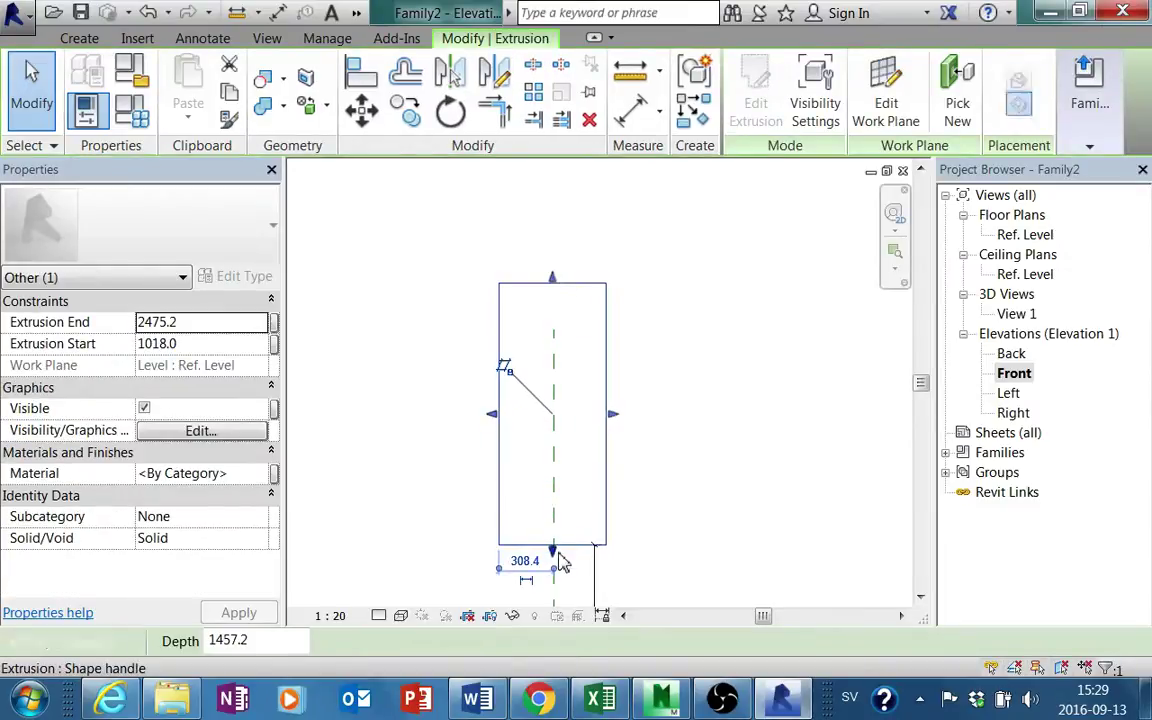
pyautogui.moveTo(561, 563); pyautogui.dragTo(568, 336)
pyautogui.moveTo(599, 468); pyautogui.dragTo(599, 398, button='middle')
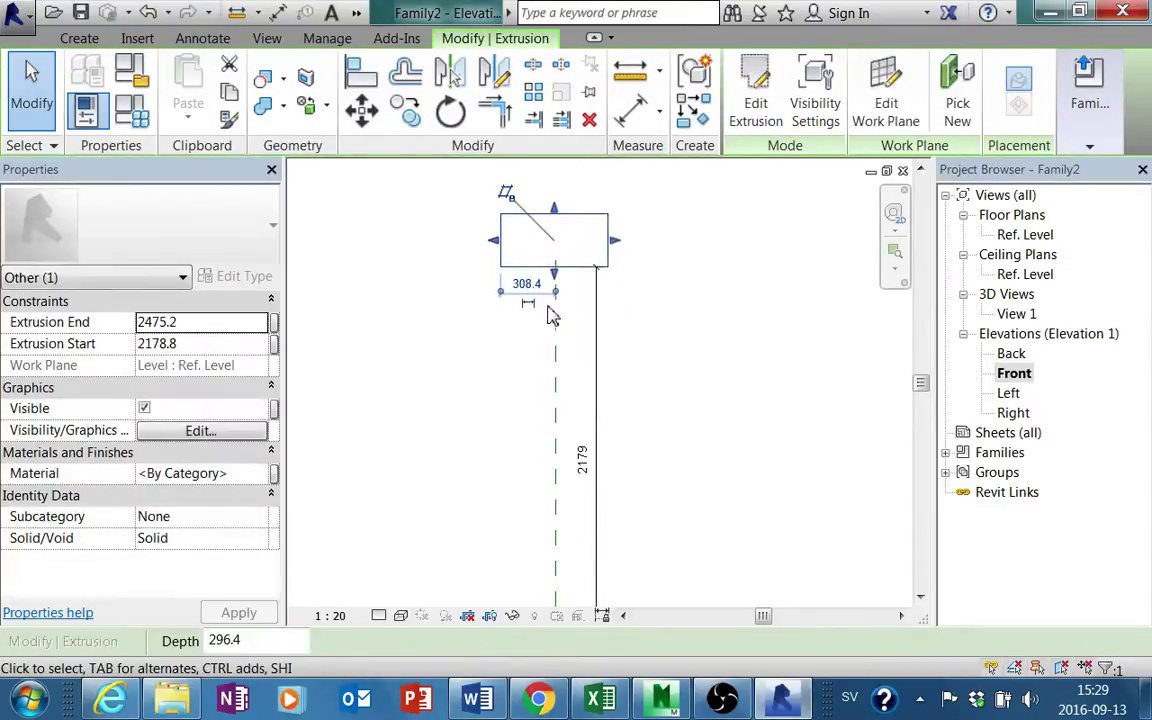
pyautogui.moveTo(551, 316); pyautogui.dragTo(571, 432, button='middle')
pyautogui.moveTo(560, 392); pyautogui.dragTo(571, 362)
pyautogui.moveTo(574, 417); pyautogui.dragTo(567, 353, button='middle')
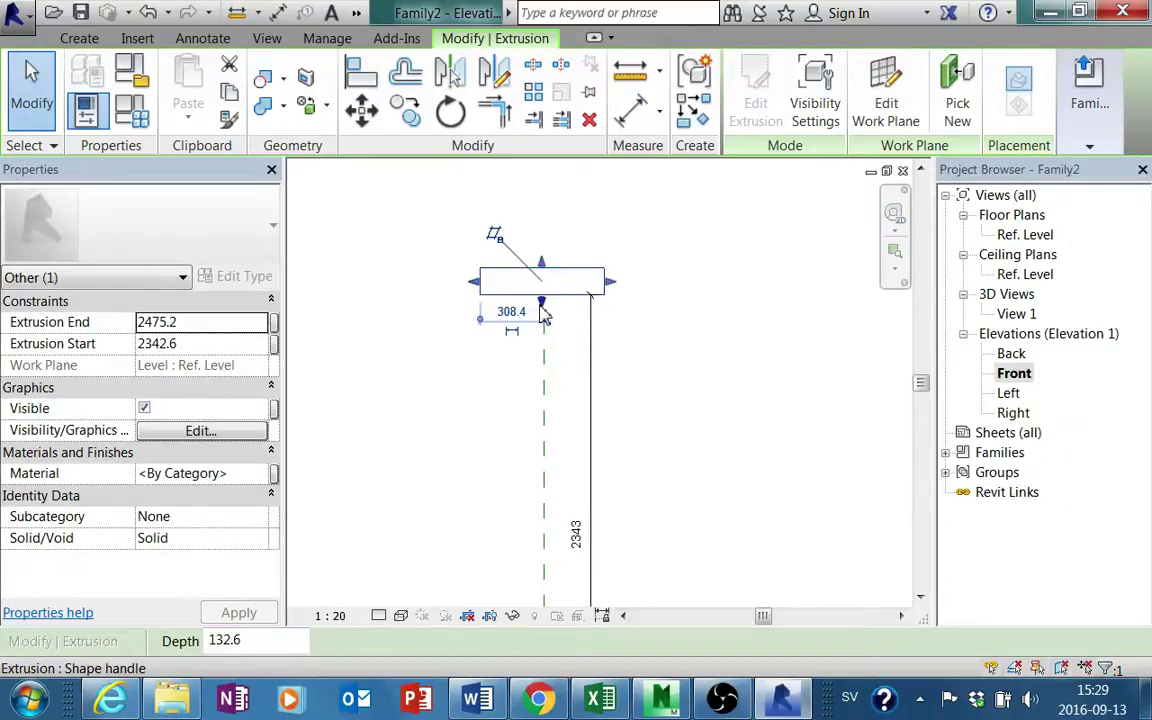
pyautogui.moveTo(541, 306); pyautogui.dragTo(540, 315)
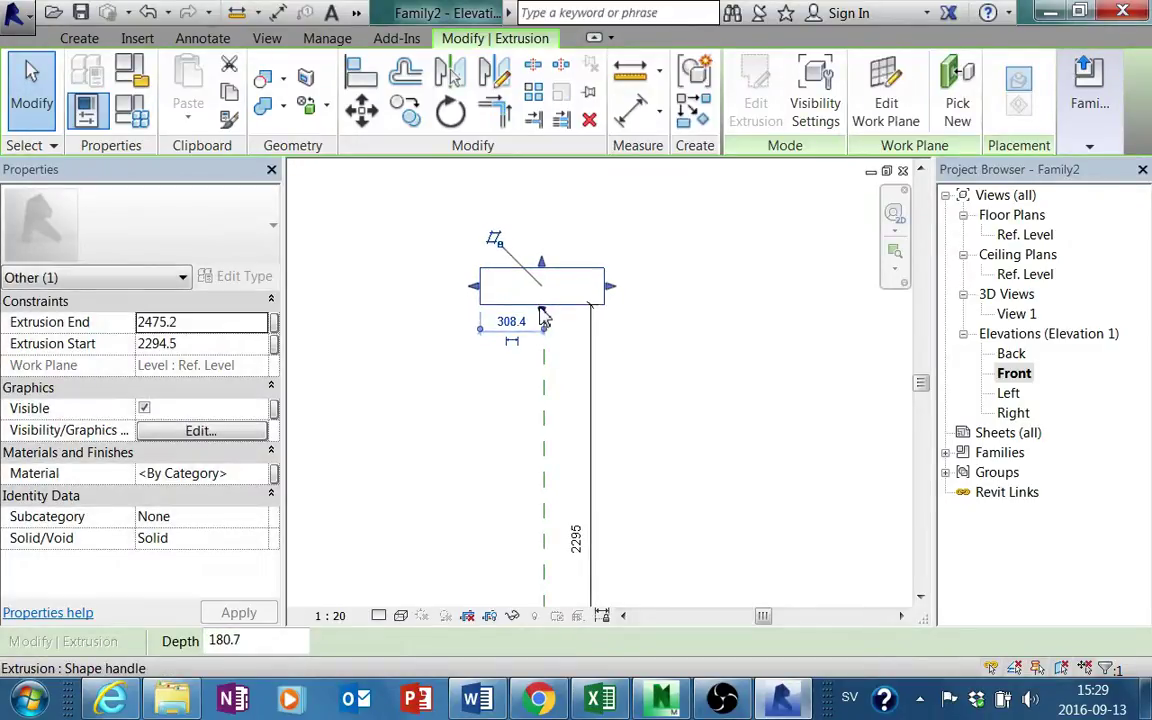
pyautogui.click(697, 386)
pyautogui.moveTo(728, 444); pyautogui.dragTo(764, 458, button='middle')
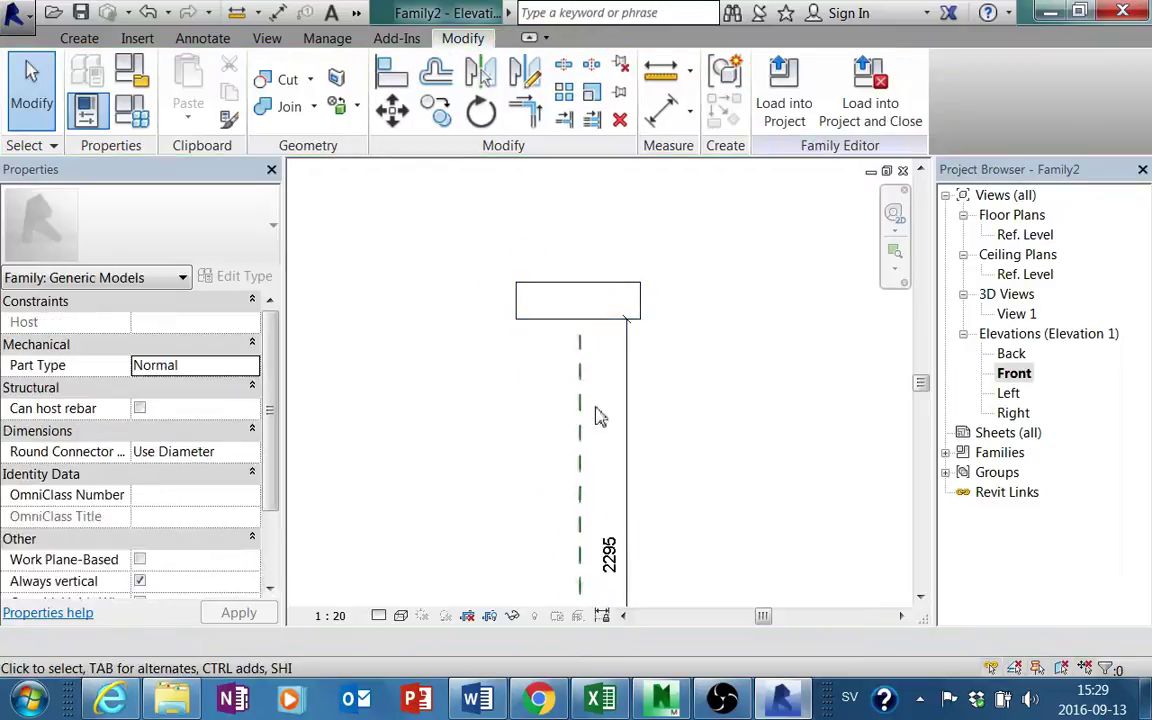
# In the Ref. Level ceiling plan, draw a vertical symbolic line and a diagonal arrowhead stroke
pyautogui.doubleClick(1030, 276)
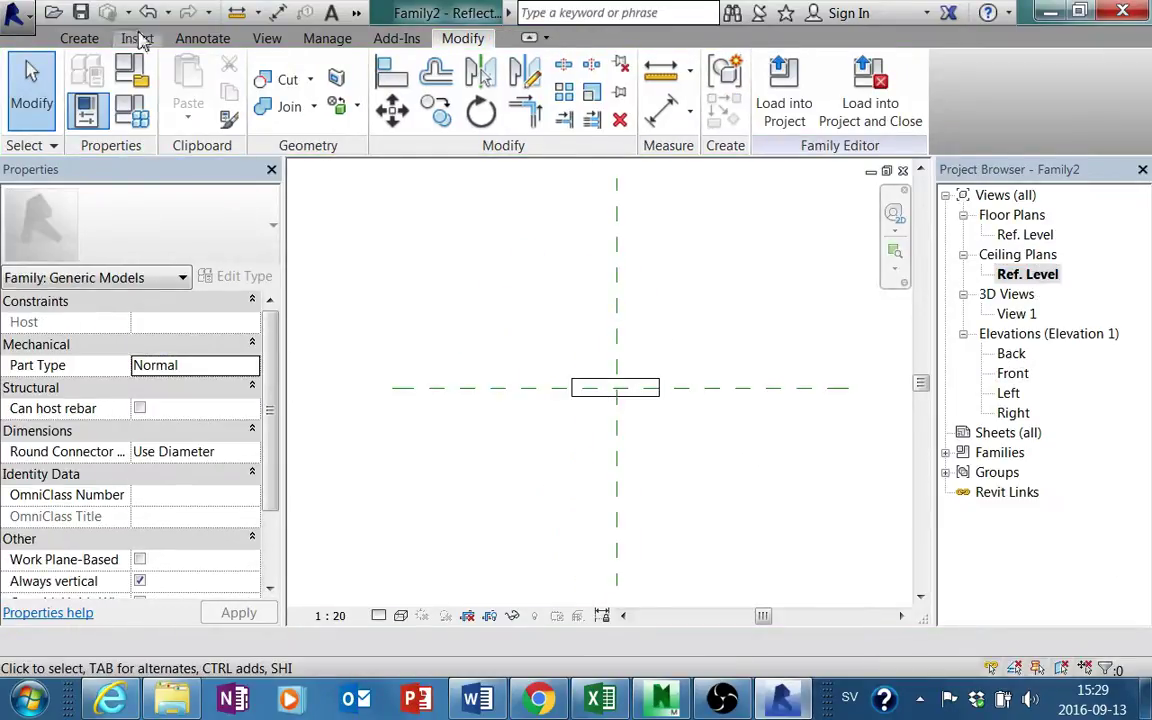
pyautogui.click(228, 42)
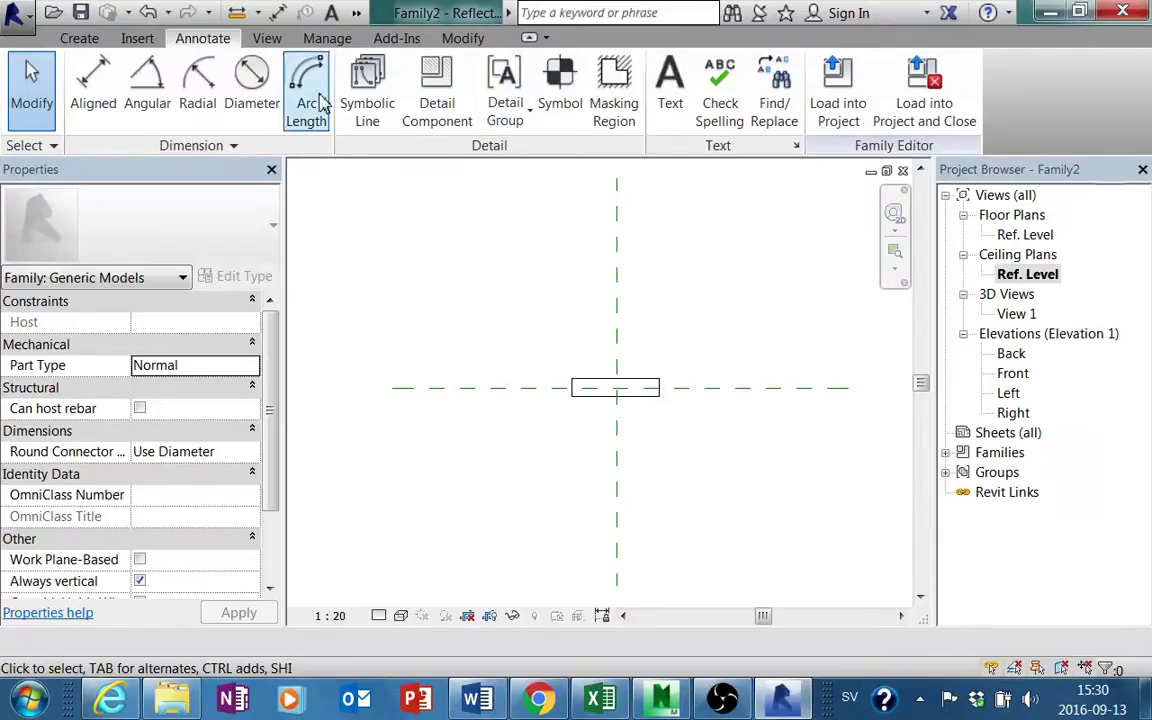
pyautogui.click(352, 100)
pyautogui.click(617, 392)
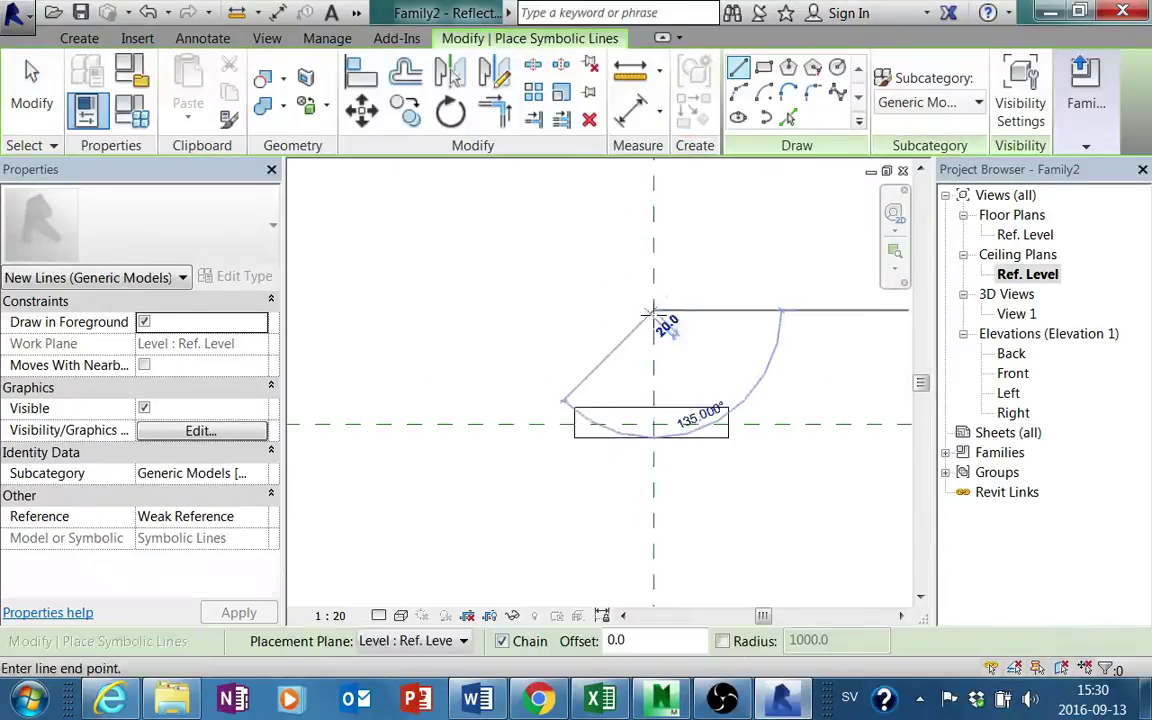
pyautogui.scroll(3, 567, 340)
pyautogui.click(653, 508)
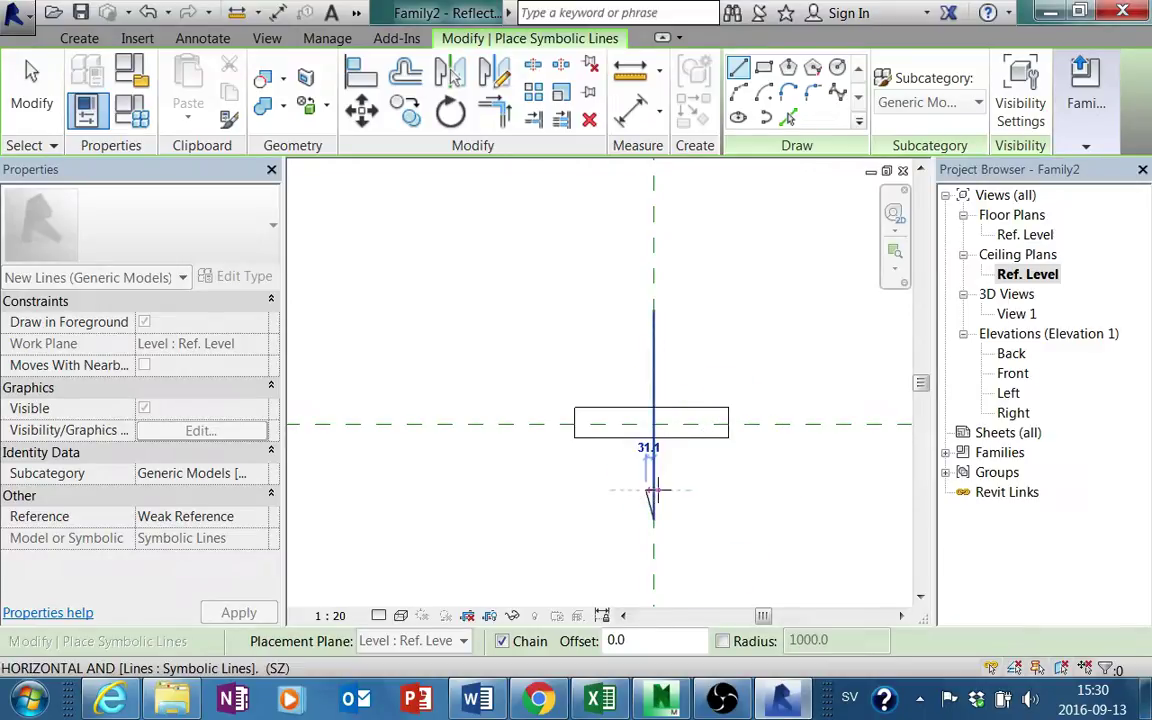
pyautogui.click(650, 490)
pyautogui.press('Escape')
pyautogui.press('Escape')
# Mirror the arrowhead stroke across the centre reference plane
pyautogui.moveTo(674, 478); pyautogui.dragTo(625, 275)
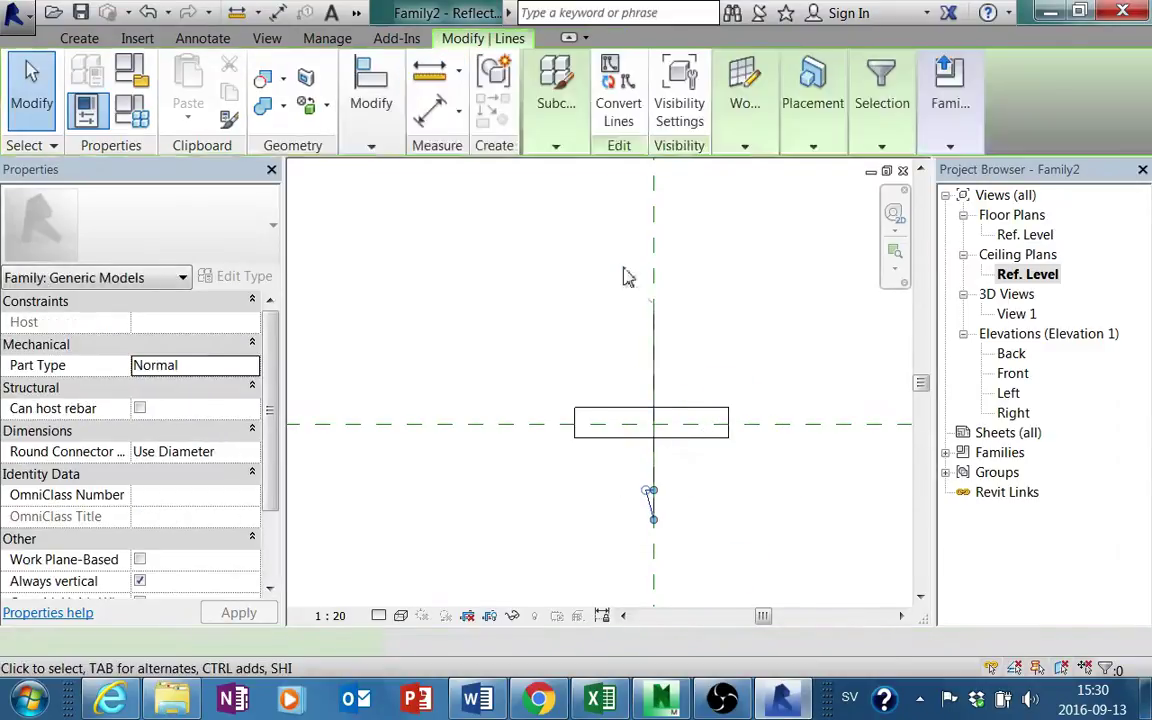
pyautogui.click(398, 80)
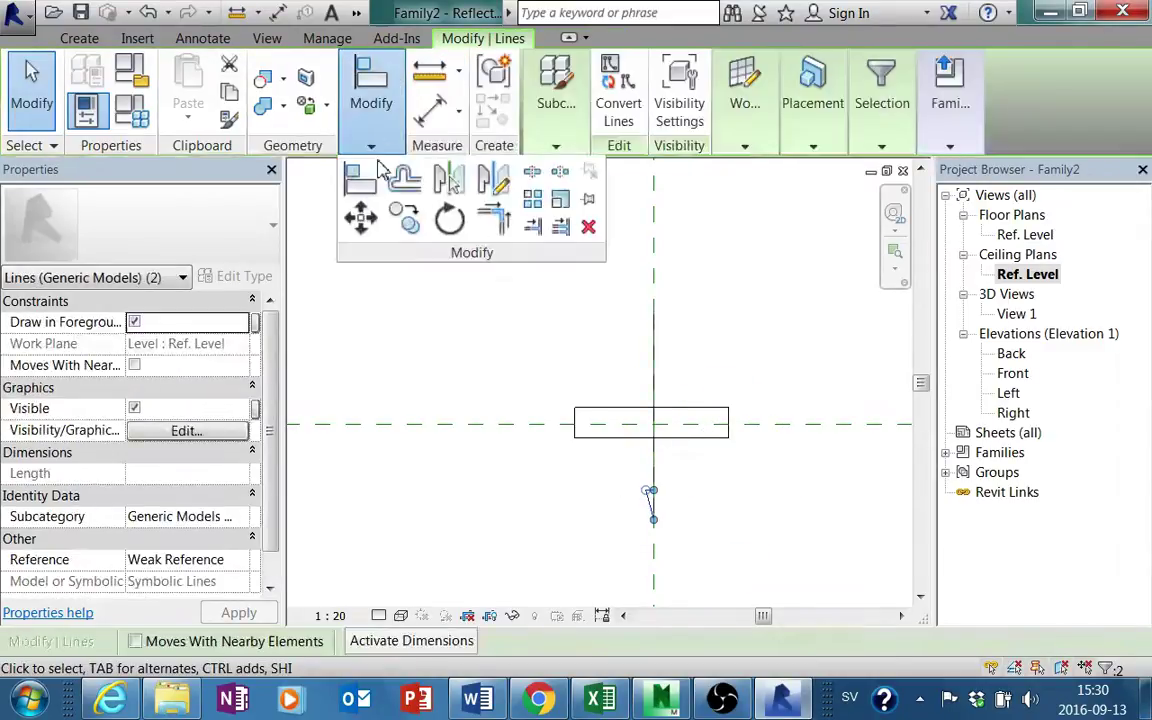
pyautogui.click(450, 180)
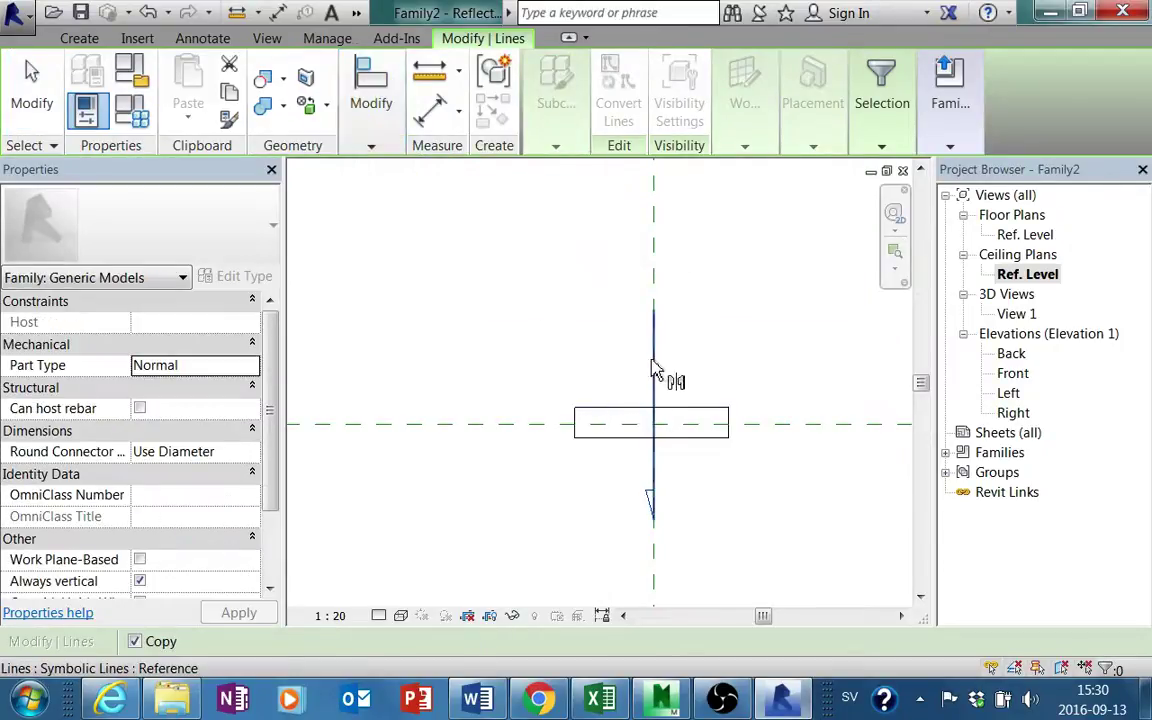
pyautogui.click(678, 413)
pyautogui.press('Escape')
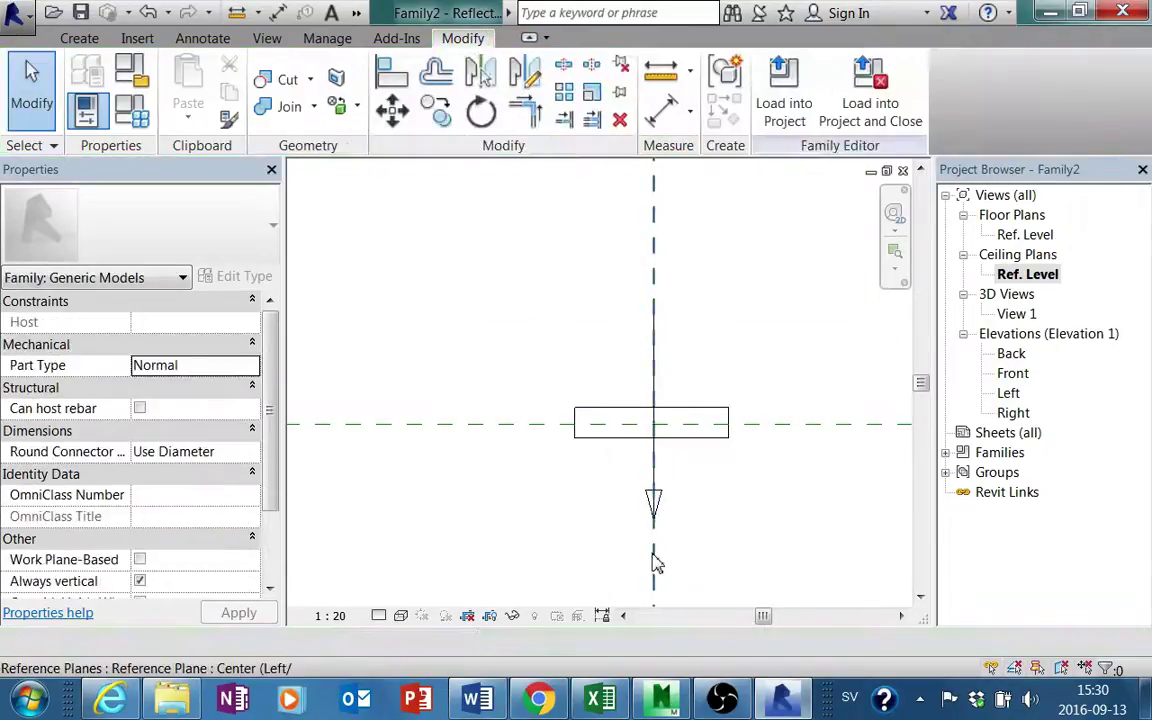
# Extend the arrow's vertical line upward to meet the arrowhead
pyautogui.scroll(3, 648, 488)
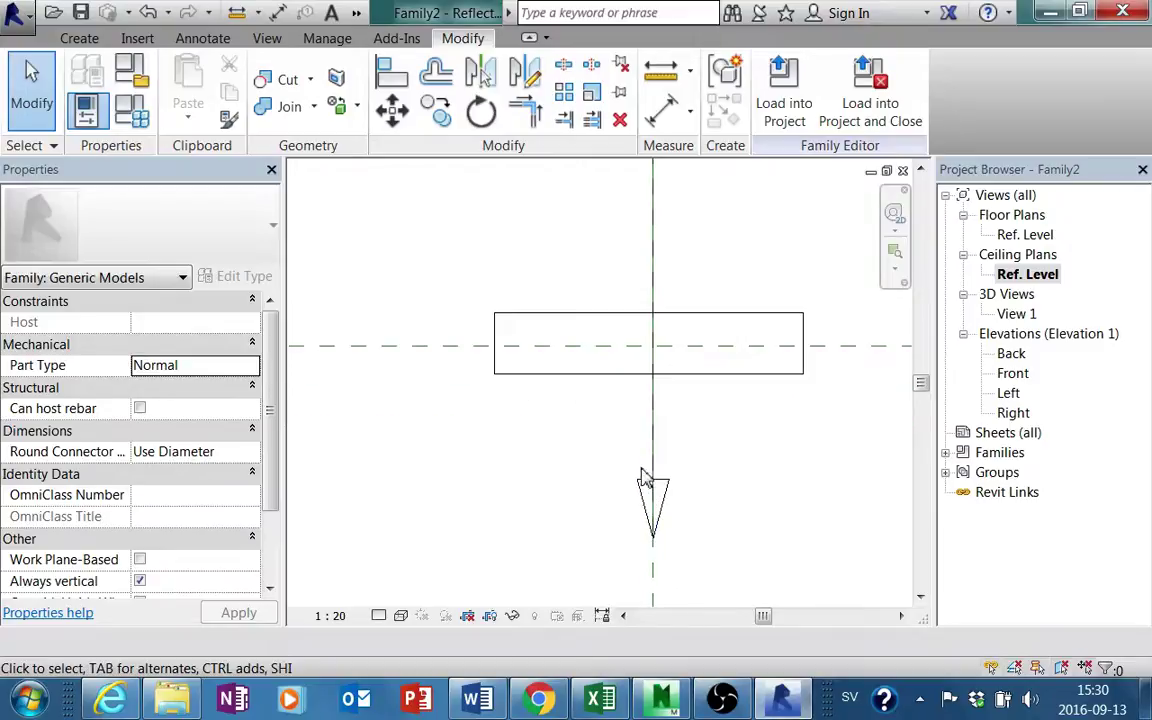
pyautogui.click(654, 518)
pyautogui.moveTo(653, 535); pyautogui.dragTo(652, 480)
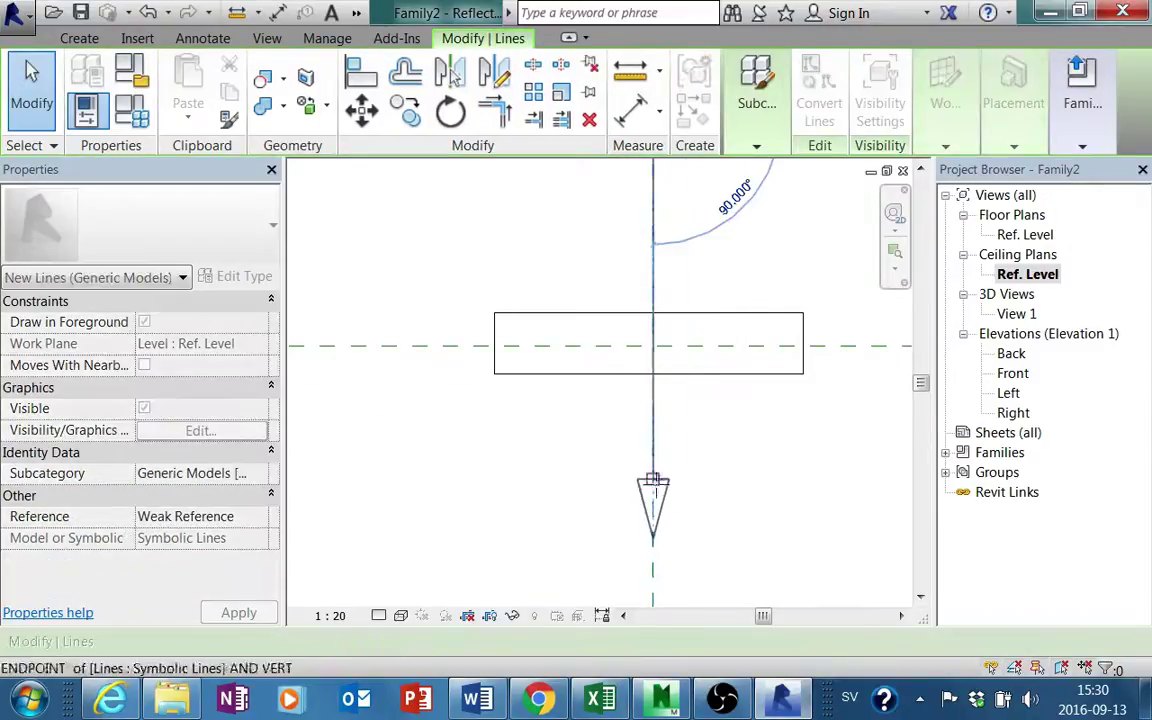
pyautogui.press('Escape')
pyautogui.scroll(-2, 753, 558)
pyautogui.moveTo(753, 558); pyautogui.dragTo(726, 524, button='middle')
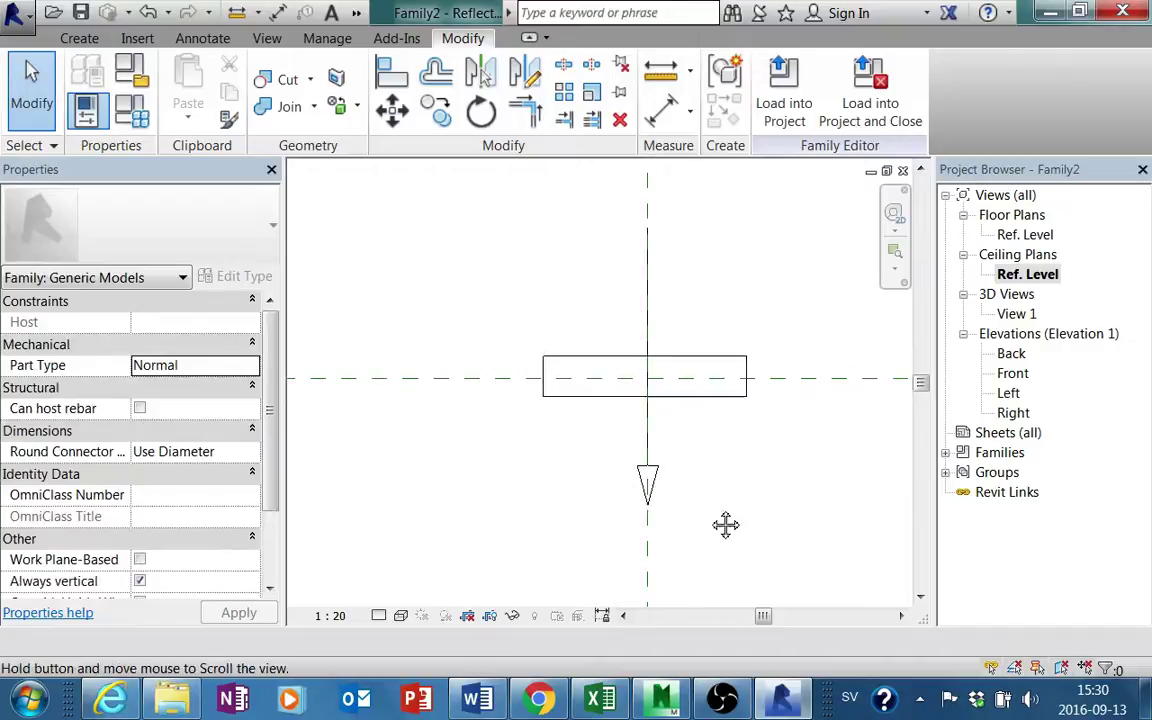
pyautogui.scroll(-1, 714, 526)
pyautogui.scroll(-1, 722, 538)
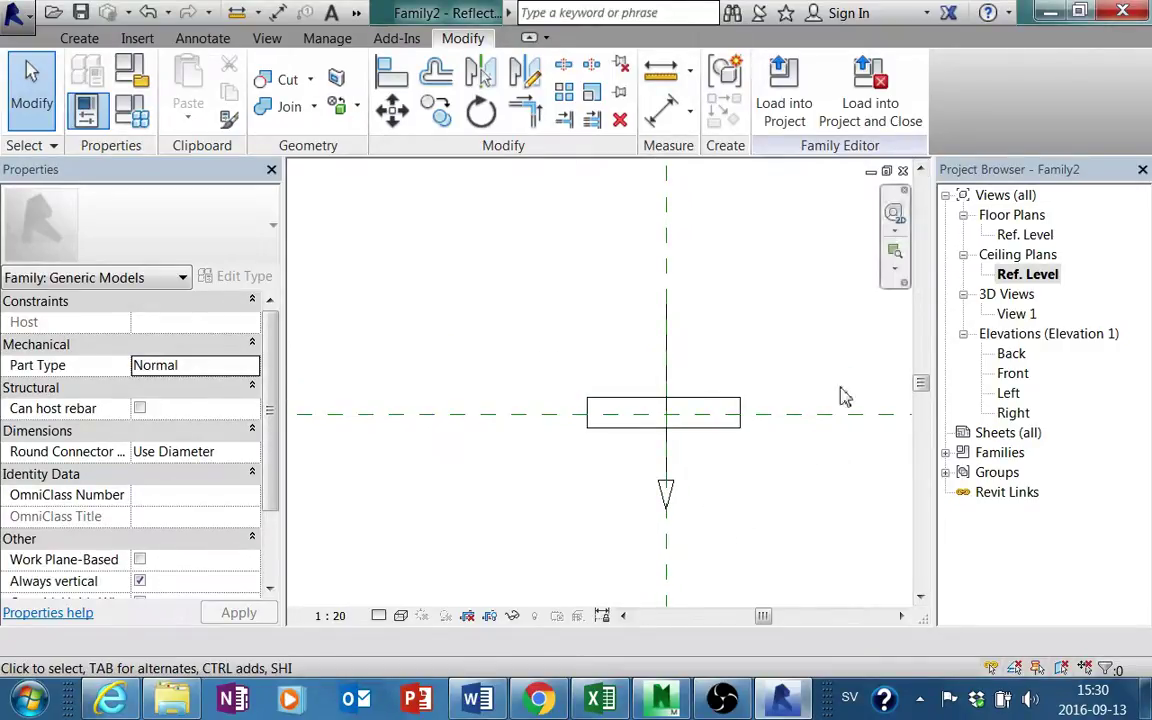
# Return to the Ref. Level ceiling plan with the symbol centred in view
pyautogui.doubleClick(1026, 234)
pyautogui.click(1024, 276)
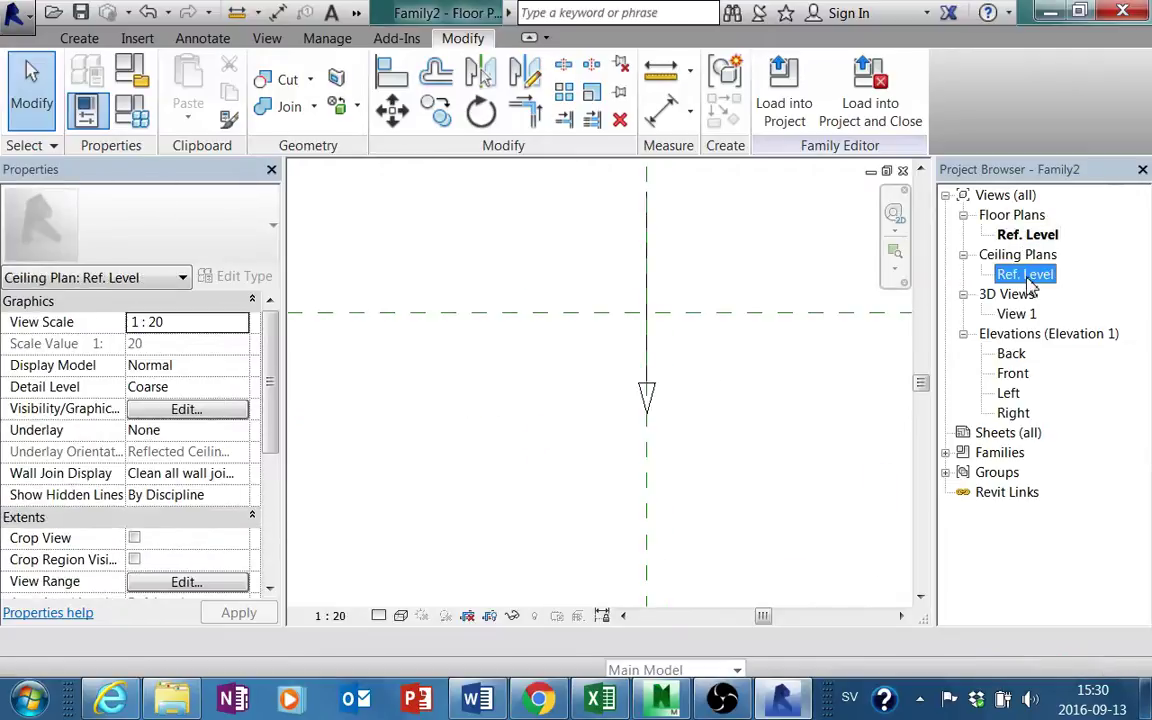
pyautogui.doubleClick(1024, 274)
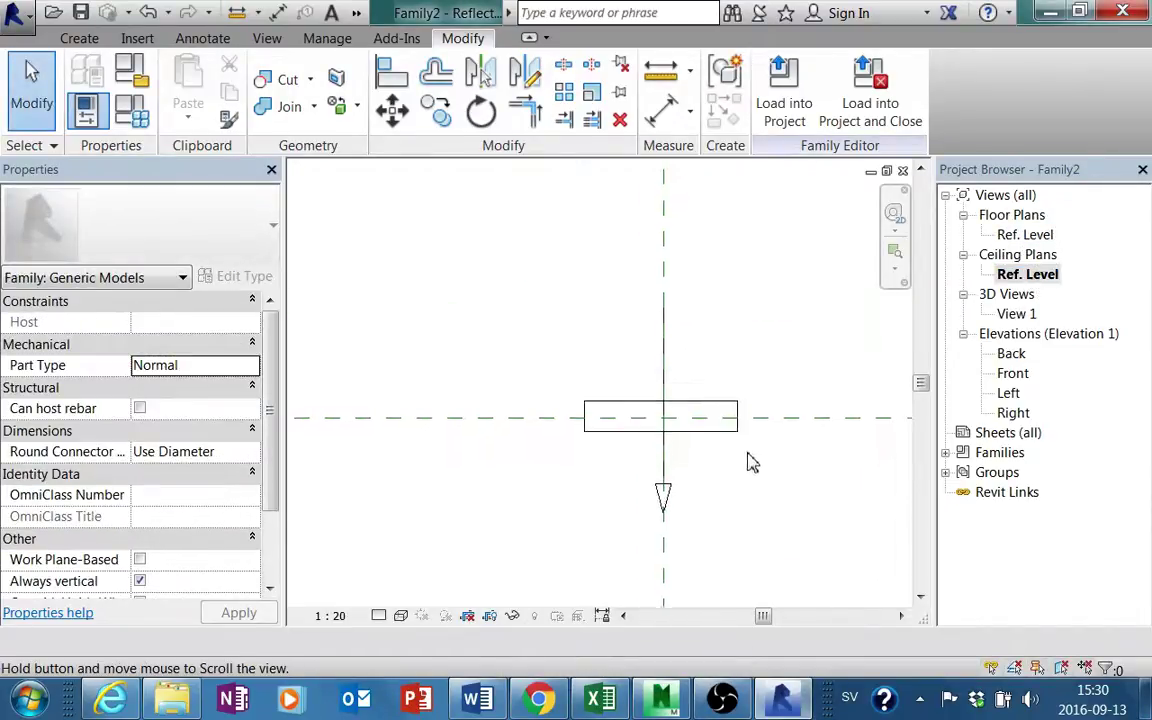
pyautogui.moveTo(748, 463); pyautogui.dragTo(712, 486, button='middle')
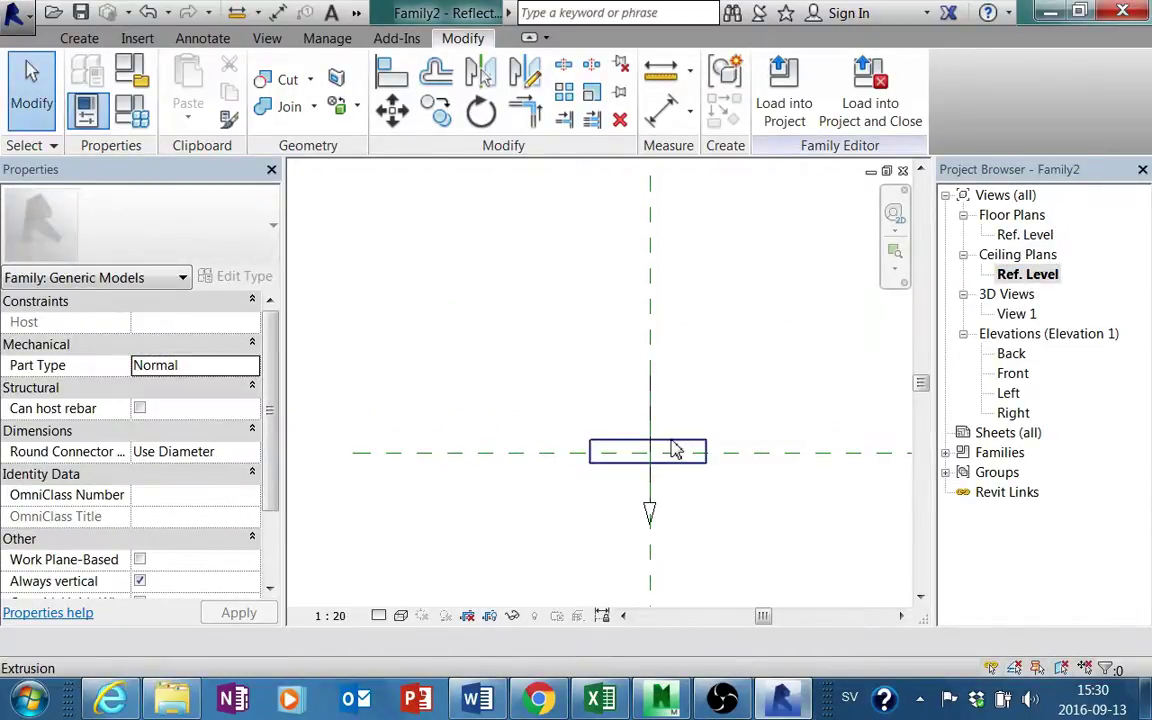
pyautogui.moveTo(672, 452); pyautogui.dragTo(679, 413, button='middle')
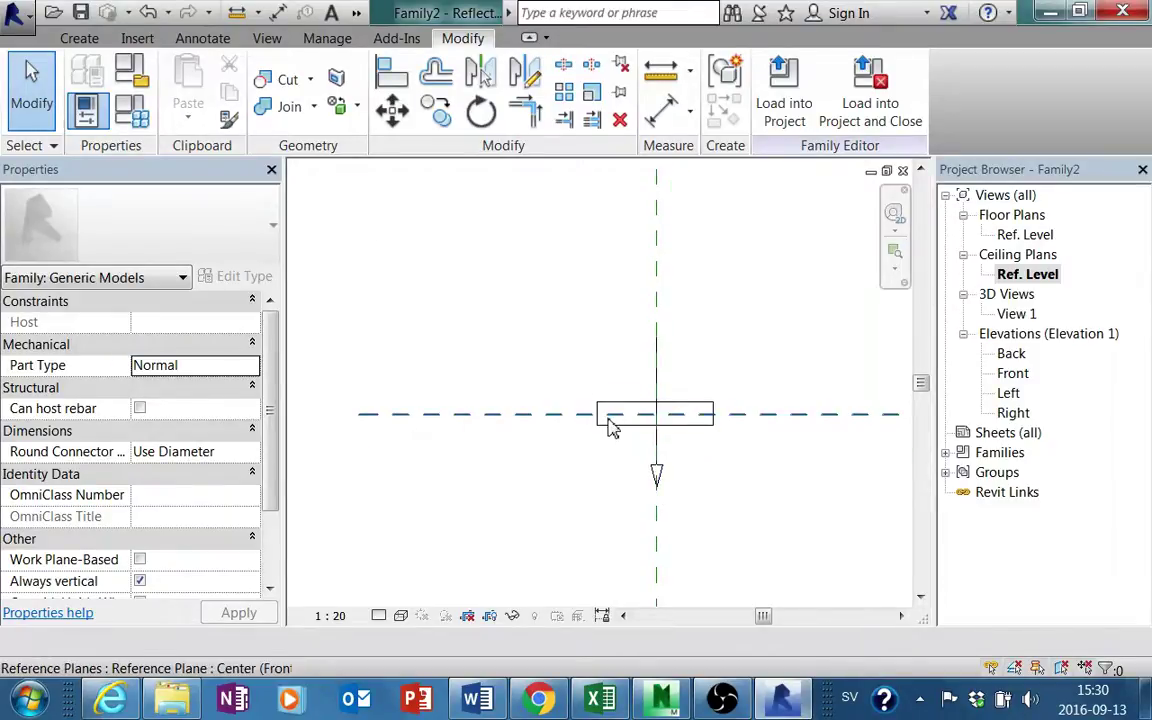
# Choose Air Terminals as the category in Family Category and Parameters
pyautogui.click(140, 88)
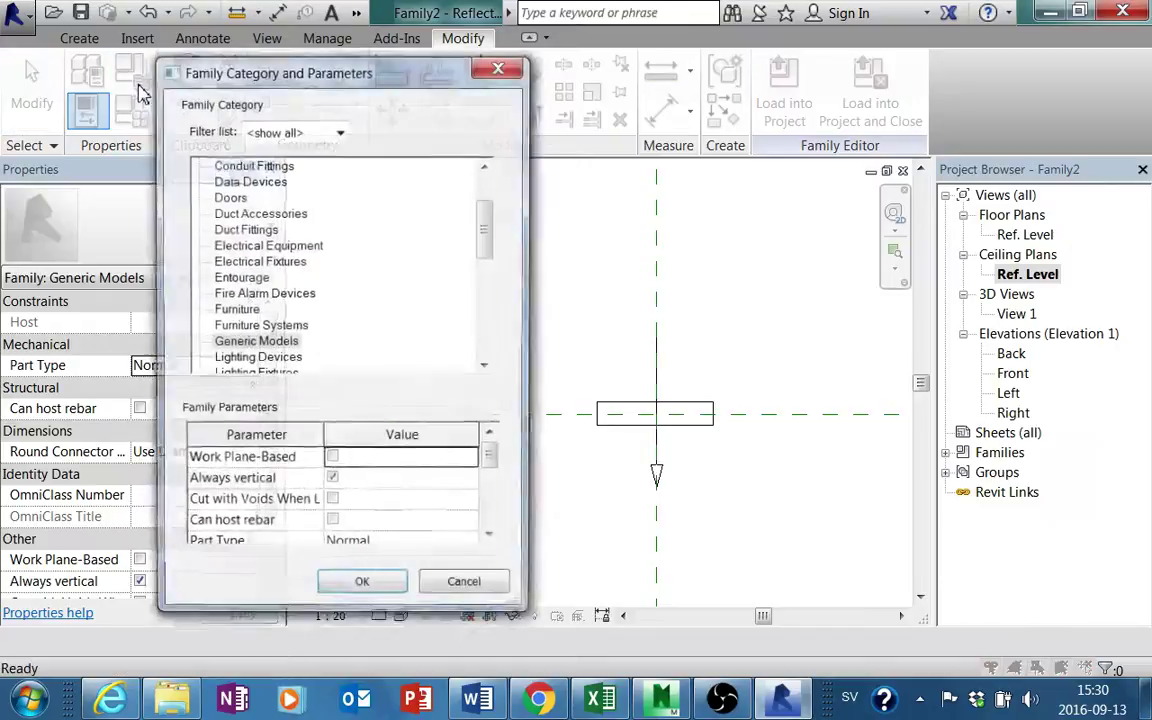
pyautogui.click(291, 216)
pyautogui.scroll(2, 290, 232)
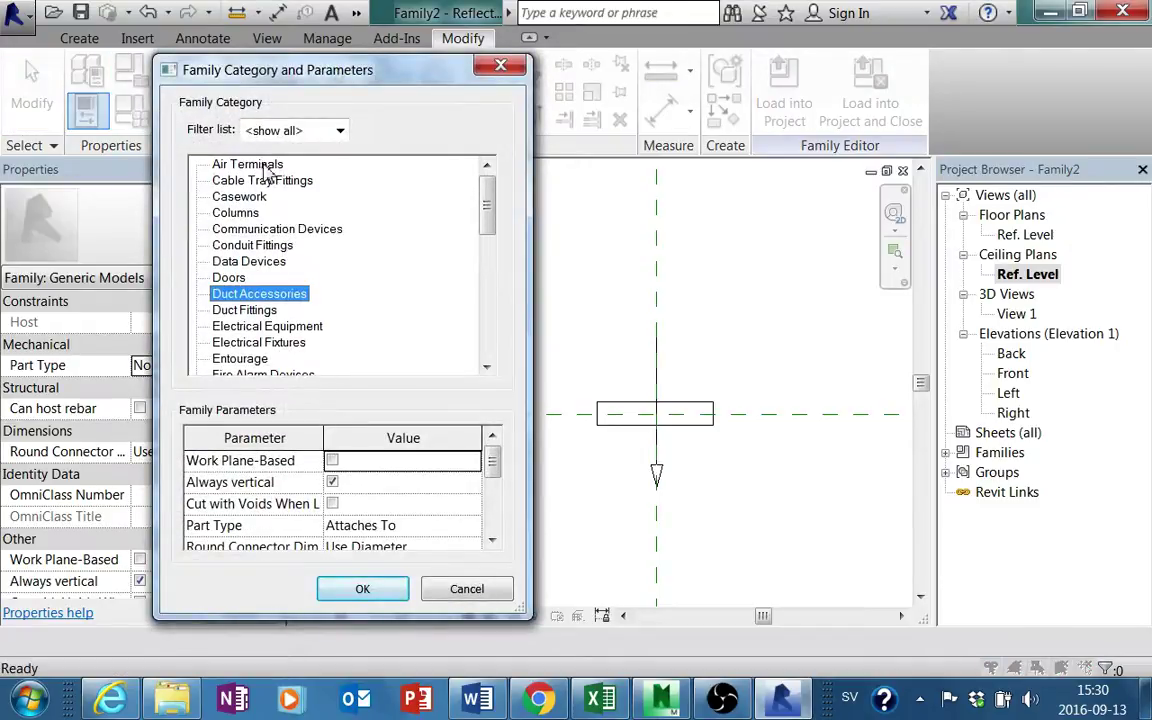
pyautogui.click(250, 165)
# Keep the Air Terminals category, save the family as överluftsdon.rfa, and load it into VENTILATION.rvt
pyautogui.click(378, 597)
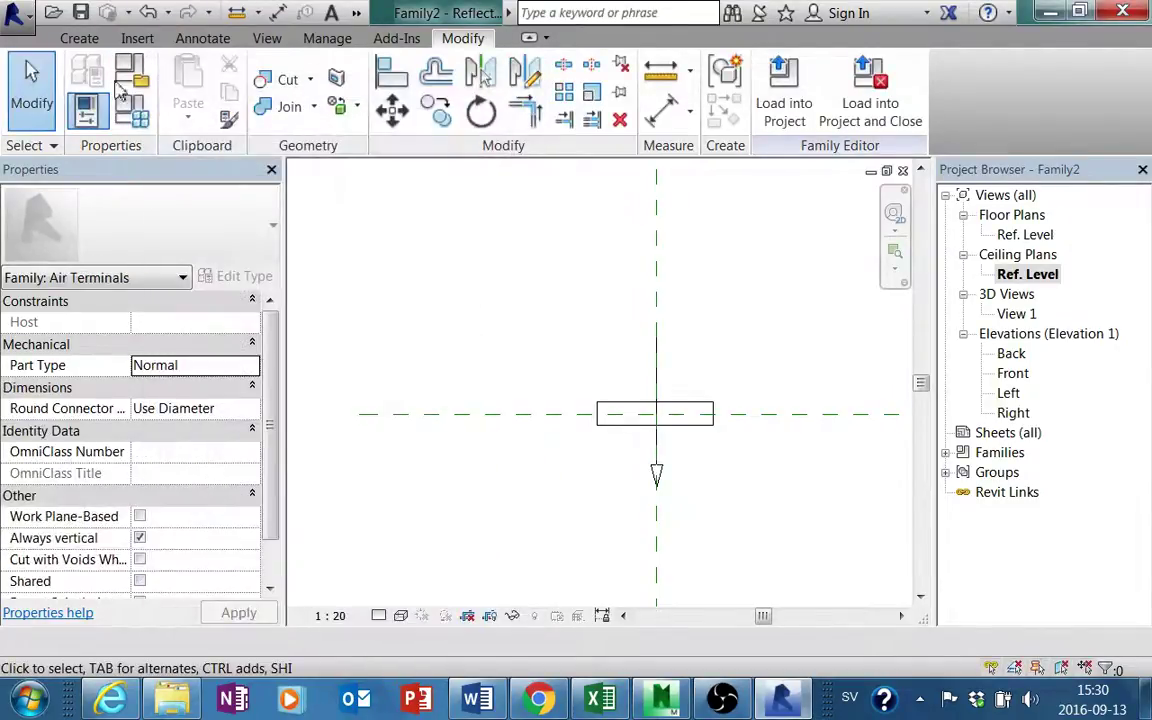
pyautogui.click(26, 18)
pyautogui.moveTo(116, 239)
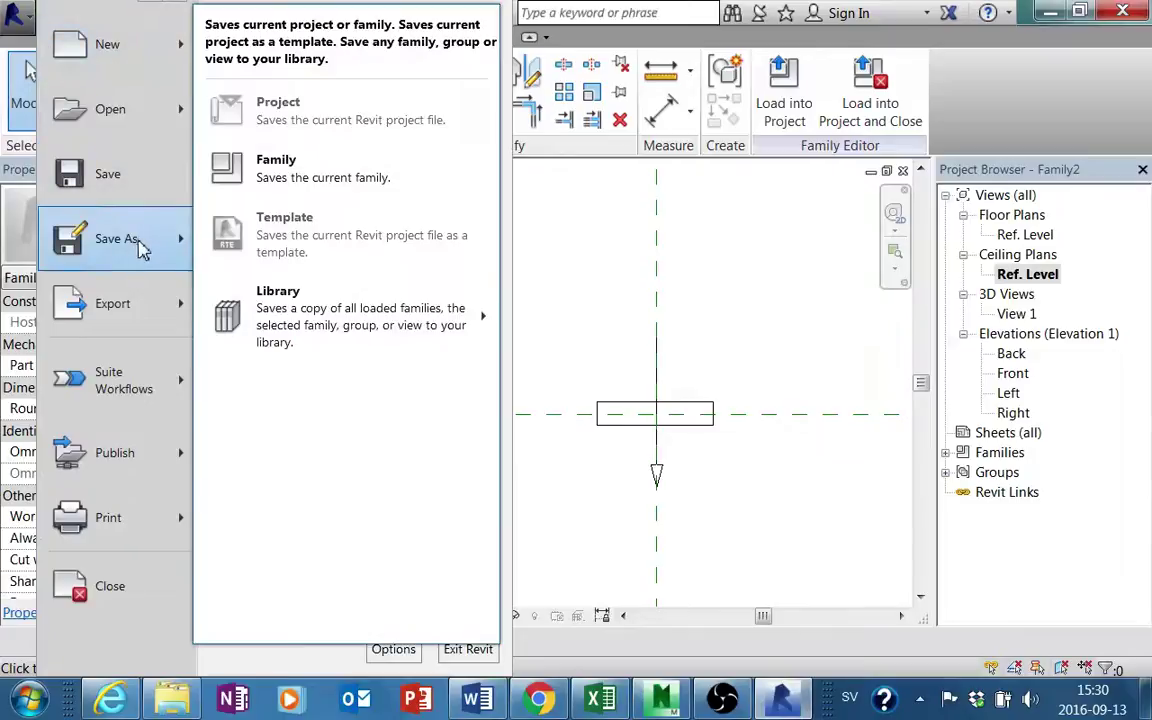
pyautogui.click(314, 138)
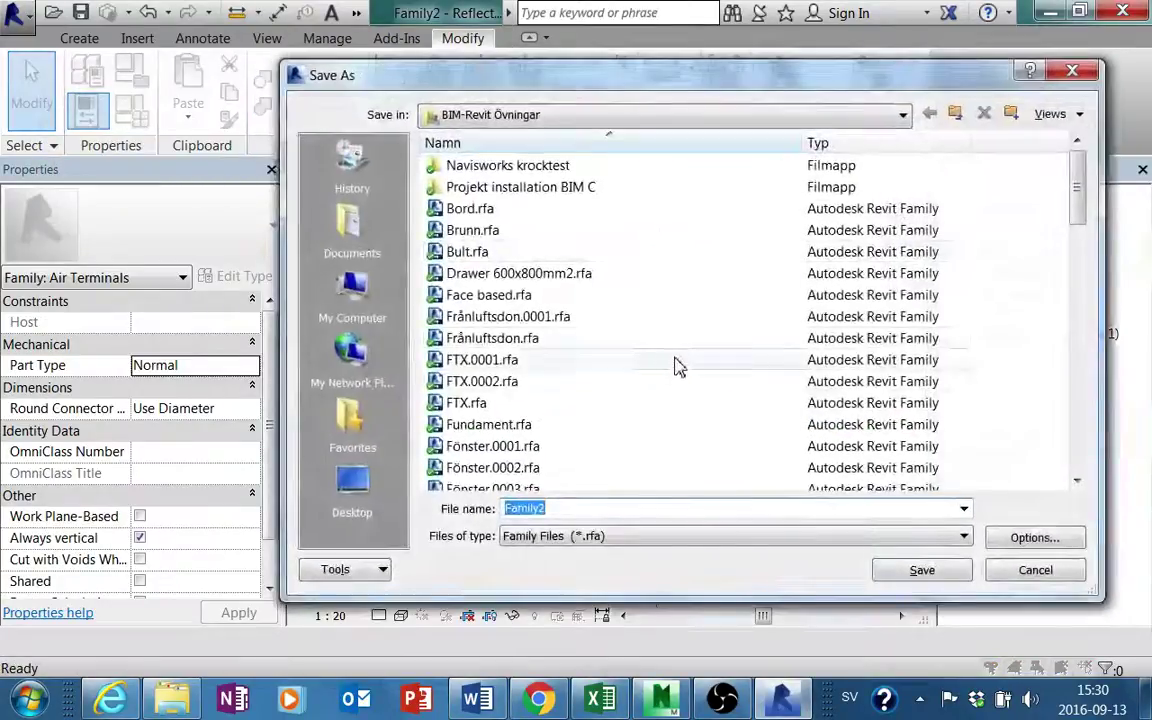
pyautogui.write('överluftsdon.rfa')
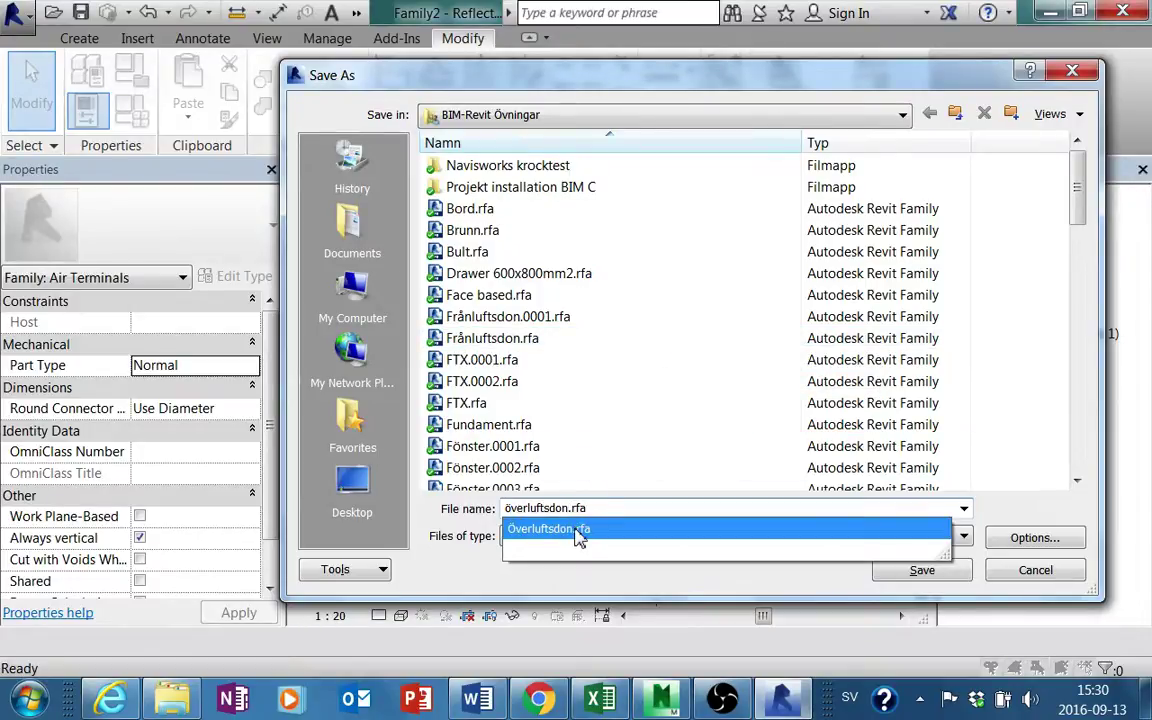
pyautogui.click(578, 532)
pyautogui.click(905, 578)
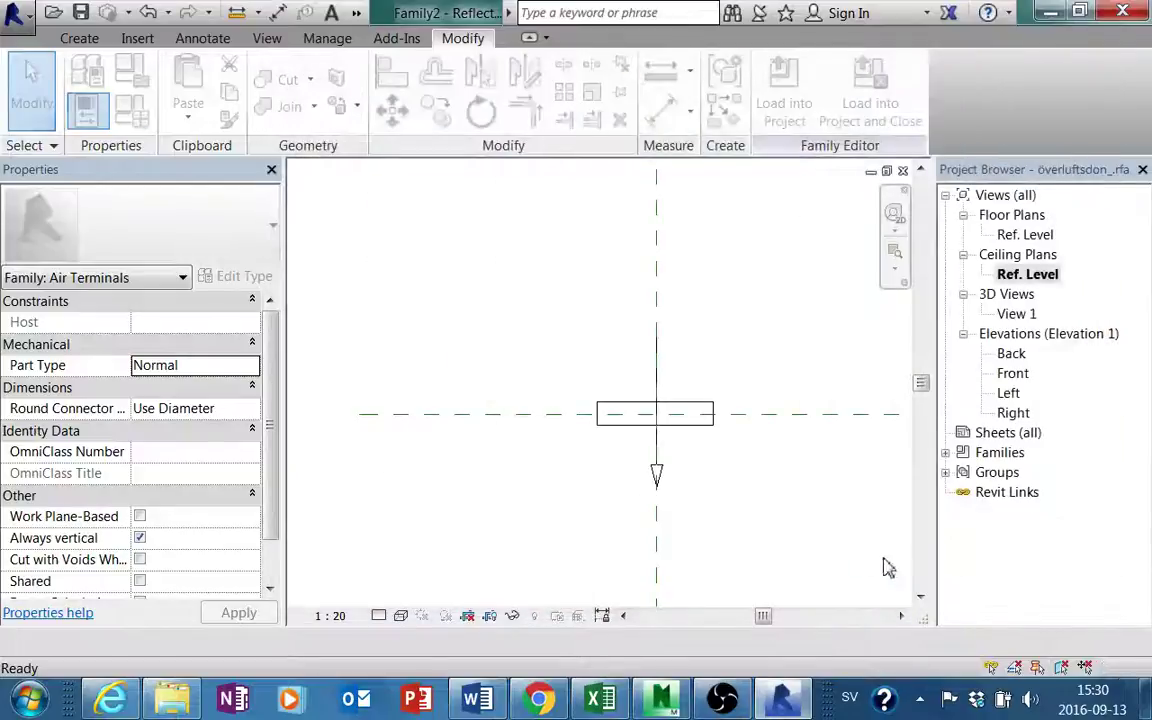
pyautogui.click(772, 112)
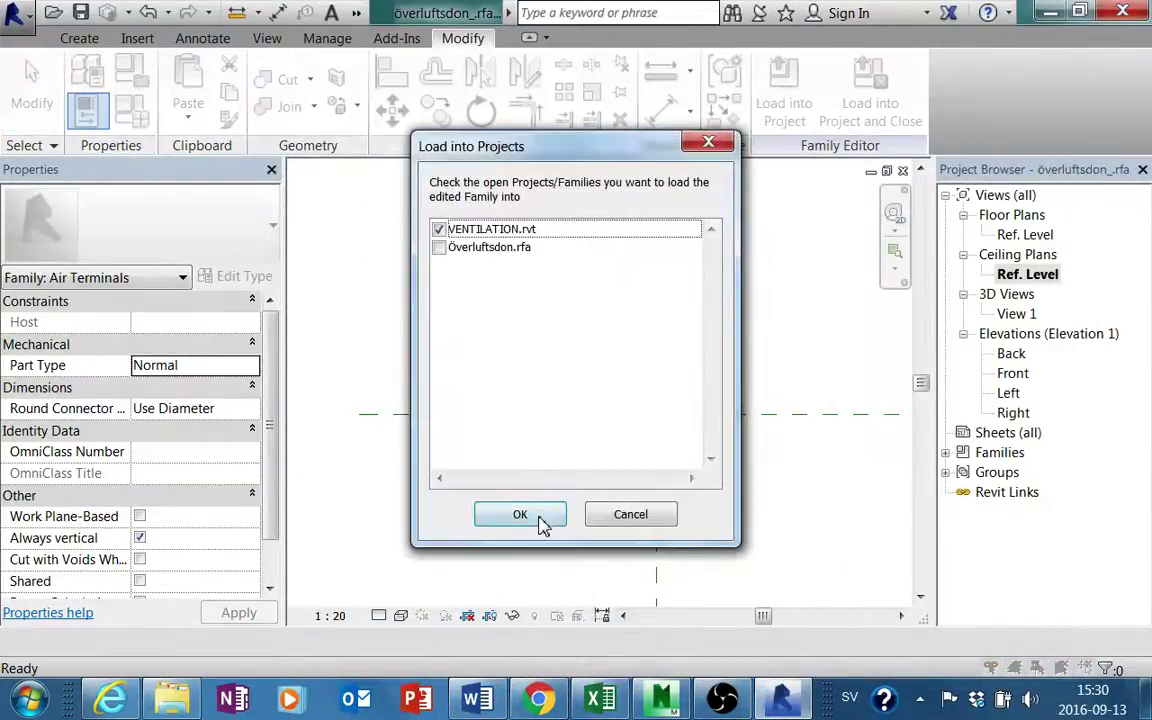
pyautogui.click(520, 514)
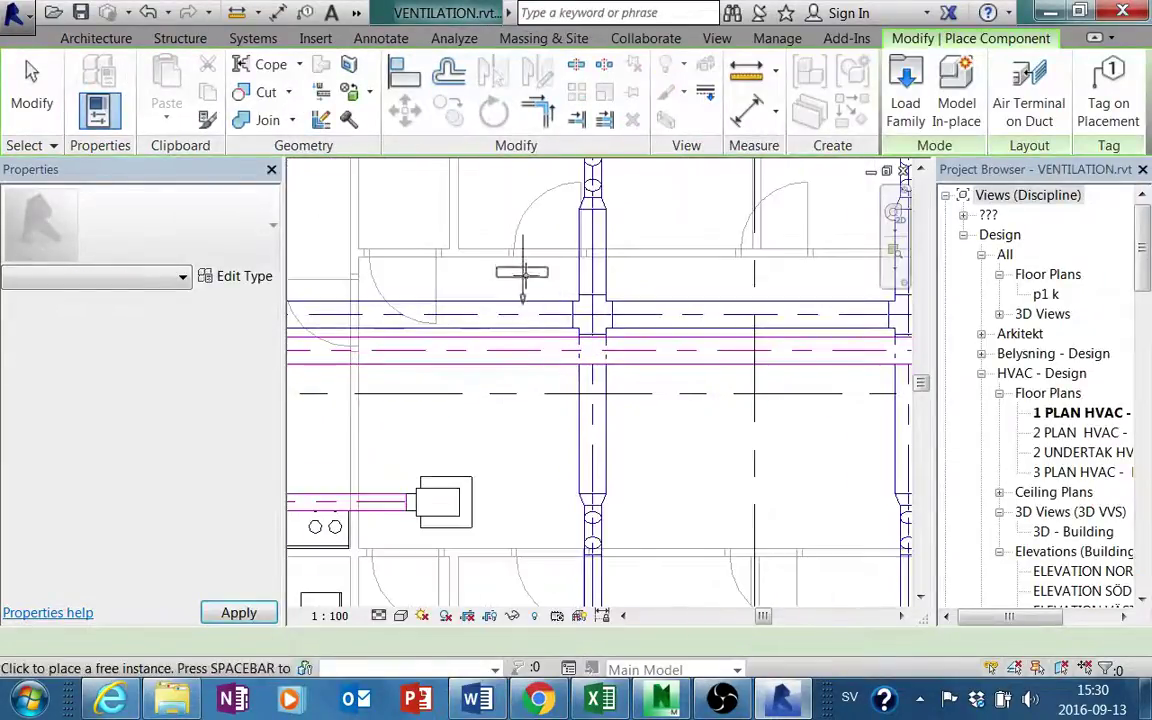
# Place överluftsdon_ air terminals on the wall above the first two corridor doors
pyautogui.scroll(2, 522, 272)
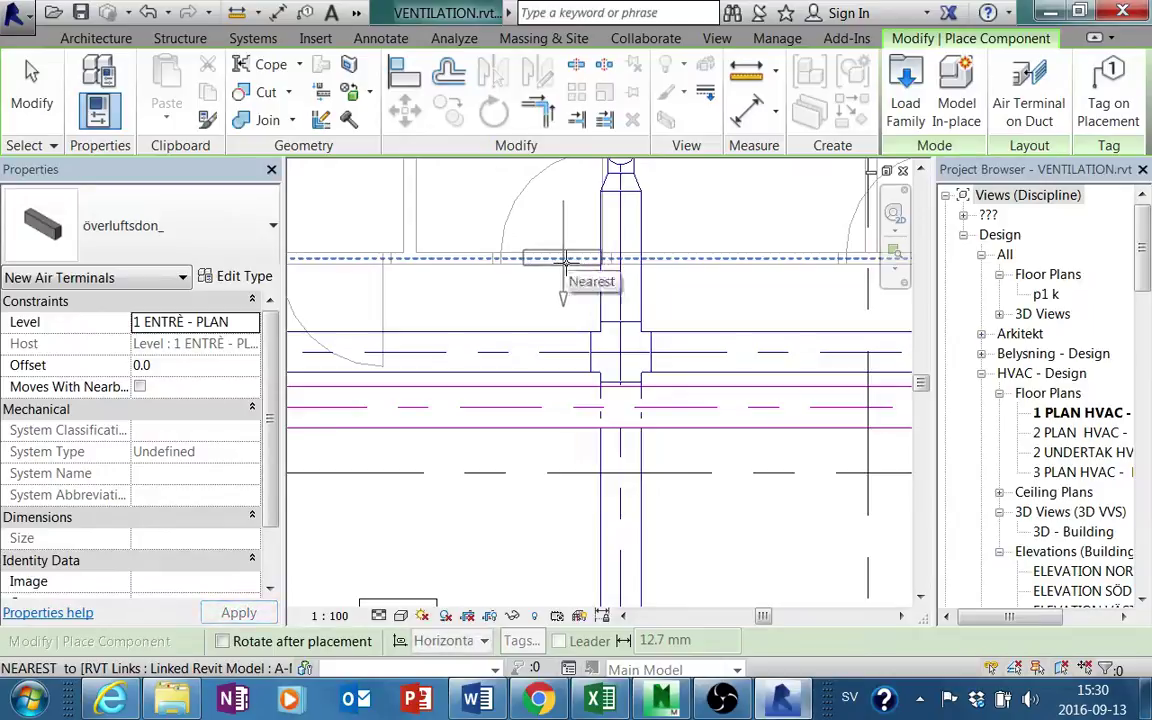
pyautogui.click(564, 260)
pyautogui.scroll(-1, 728, 360)
pyautogui.moveTo(728, 360); pyautogui.dragTo(745, 411, button='middle')
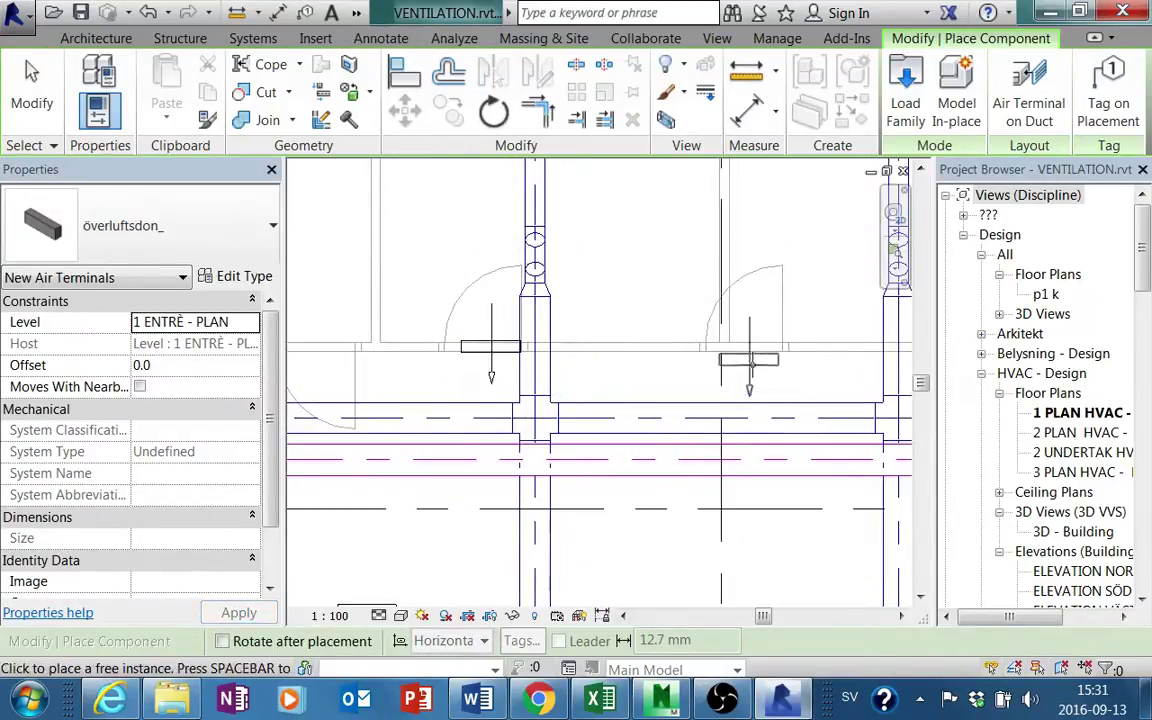
pyautogui.click(748, 353)
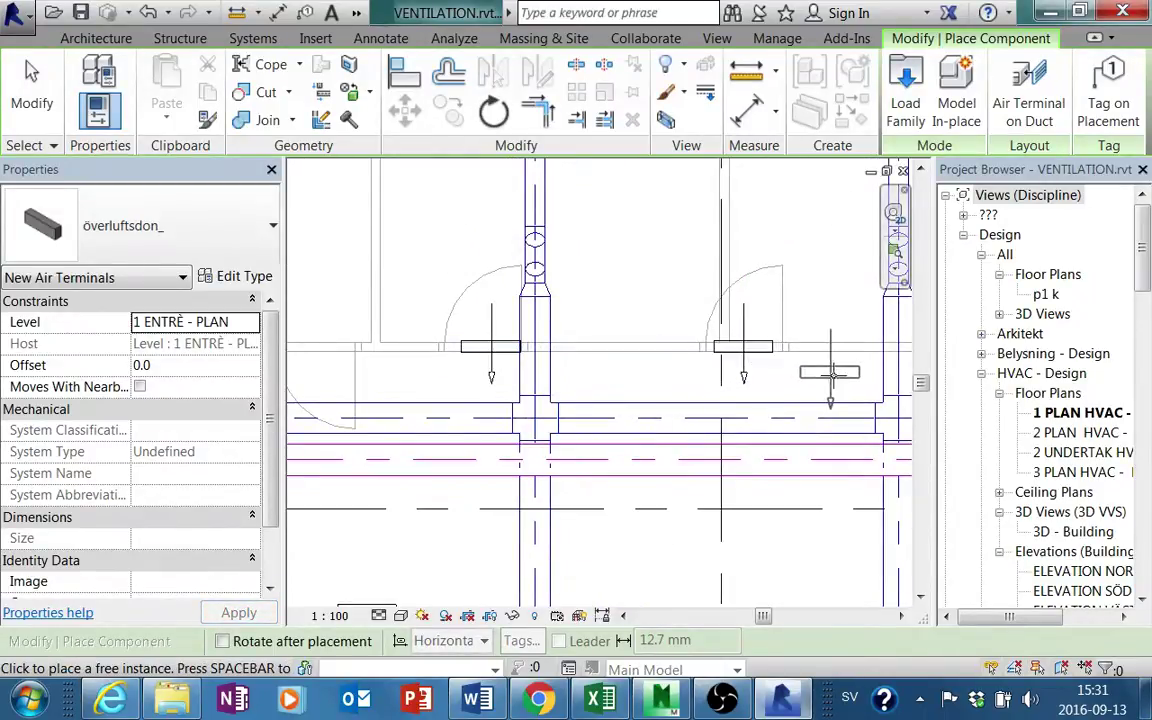
# Place air terminals above the remaining doors further along the corridor
pyautogui.scroll(-1, 617, 365)
pyautogui.moveTo(617, 365); pyautogui.dragTo(769, 357, button='middle')
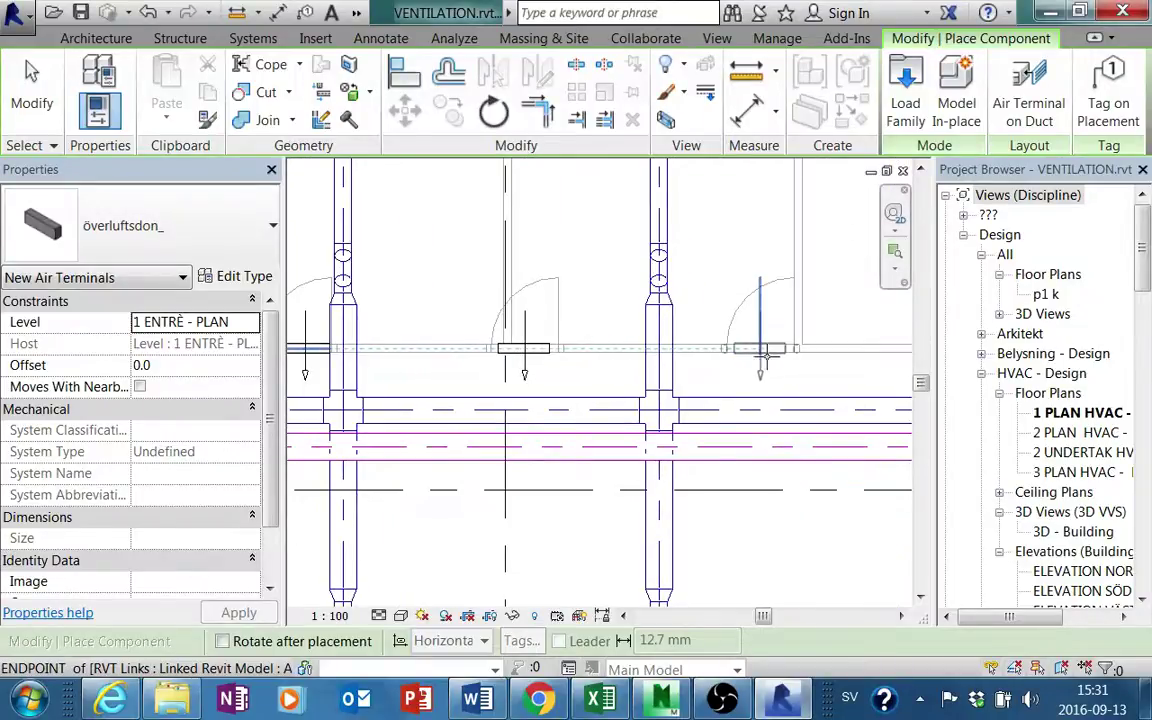
pyautogui.click(768, 357)
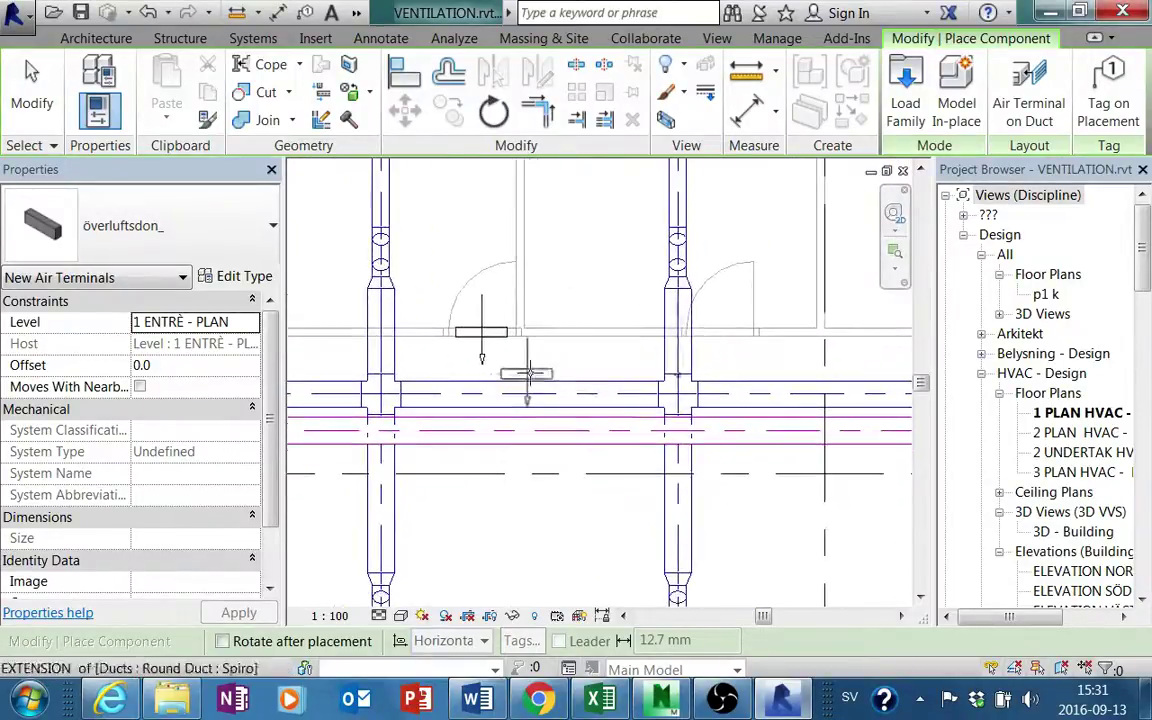
pyautogui.scroll(-1, 690, 340)
pyautogui.moveTo(690, 340); pyautogui.dragTo(412, 324, button='middle')
pyautogui.click(720, 333)
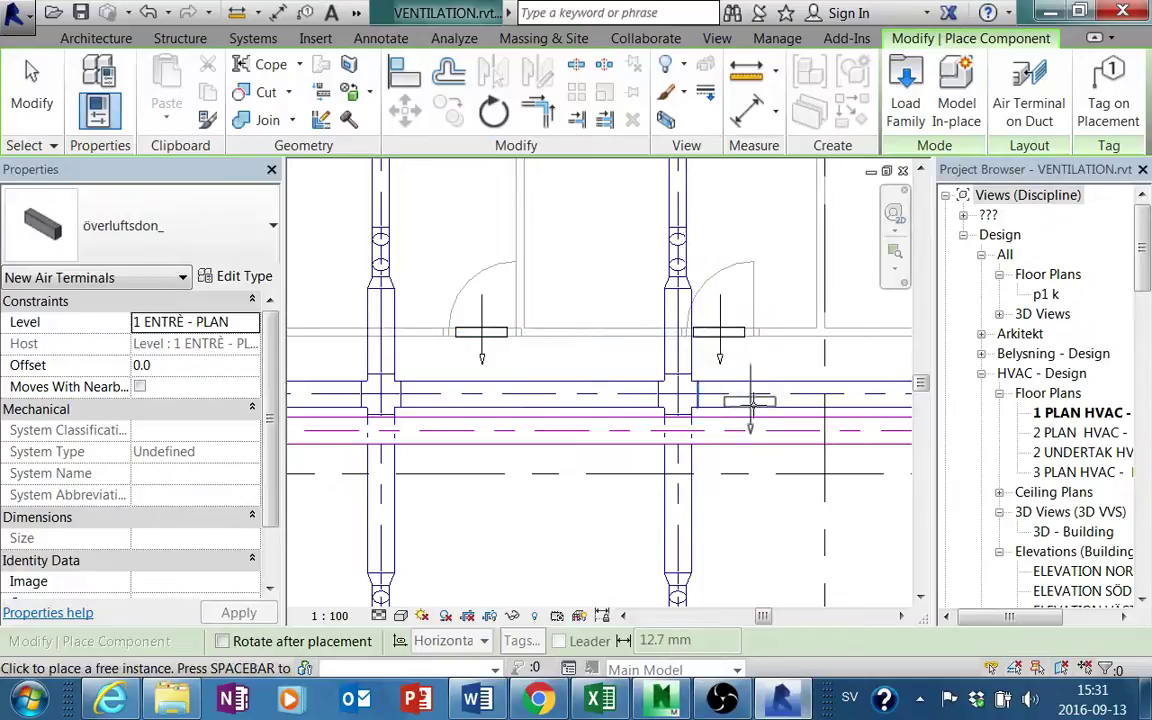
pyautogui.moveTo(720, 333); pyautogui.dragTo(779, 411, button='middle')
pyautogui.scroll(-1, 688, 410)
# Finish placing terminals and pan the plan to show more rooms
pyautogui.press('Escape')
pyautogui.press('Escape')
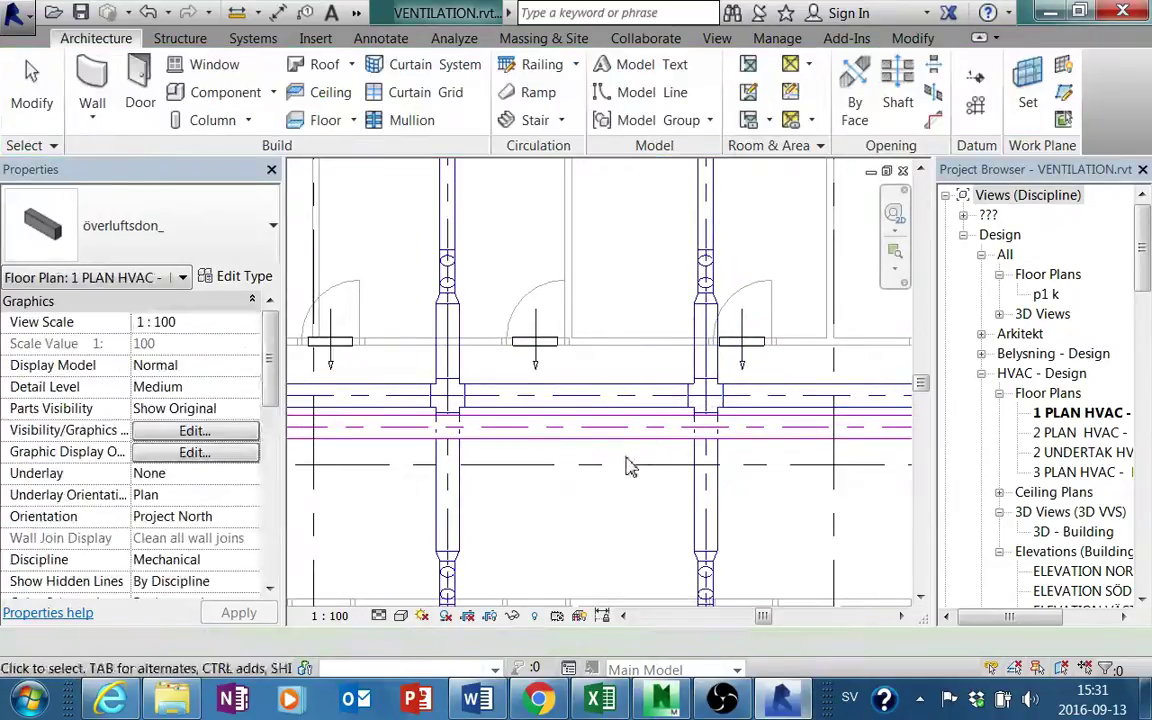
pyautogui.scroll(-2, 617, 463)
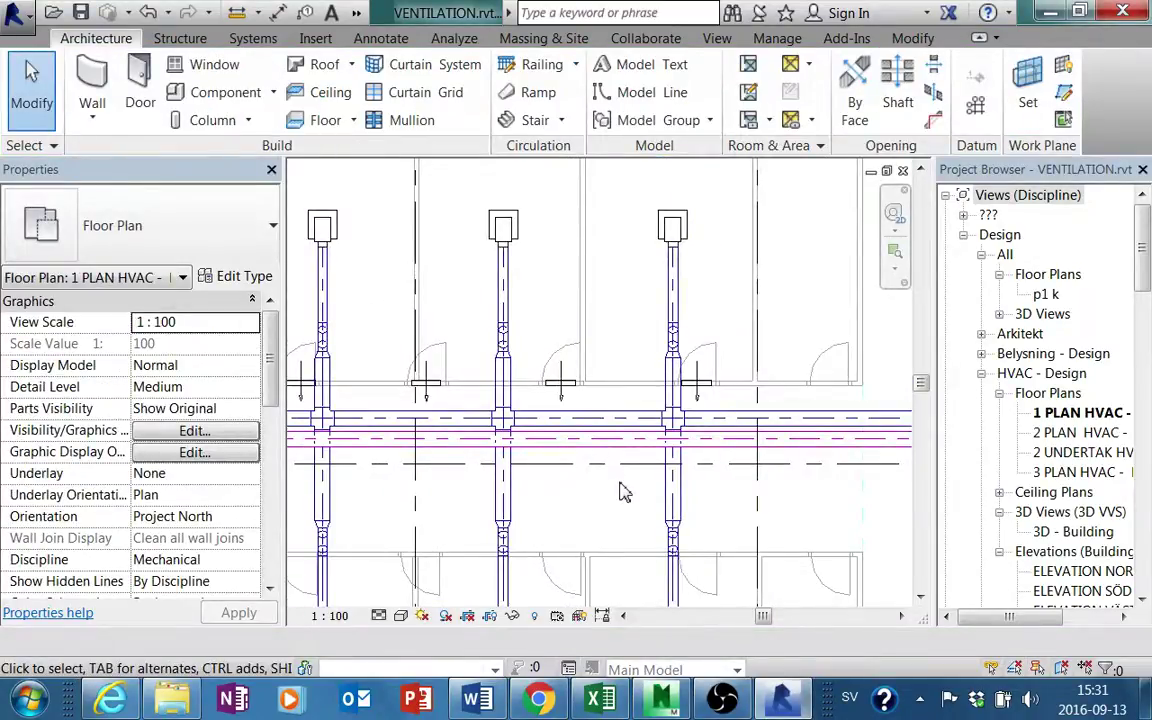
pyautogui.moveTo(672, 420); pyautogui.dragTo(699, 417, button='middle')
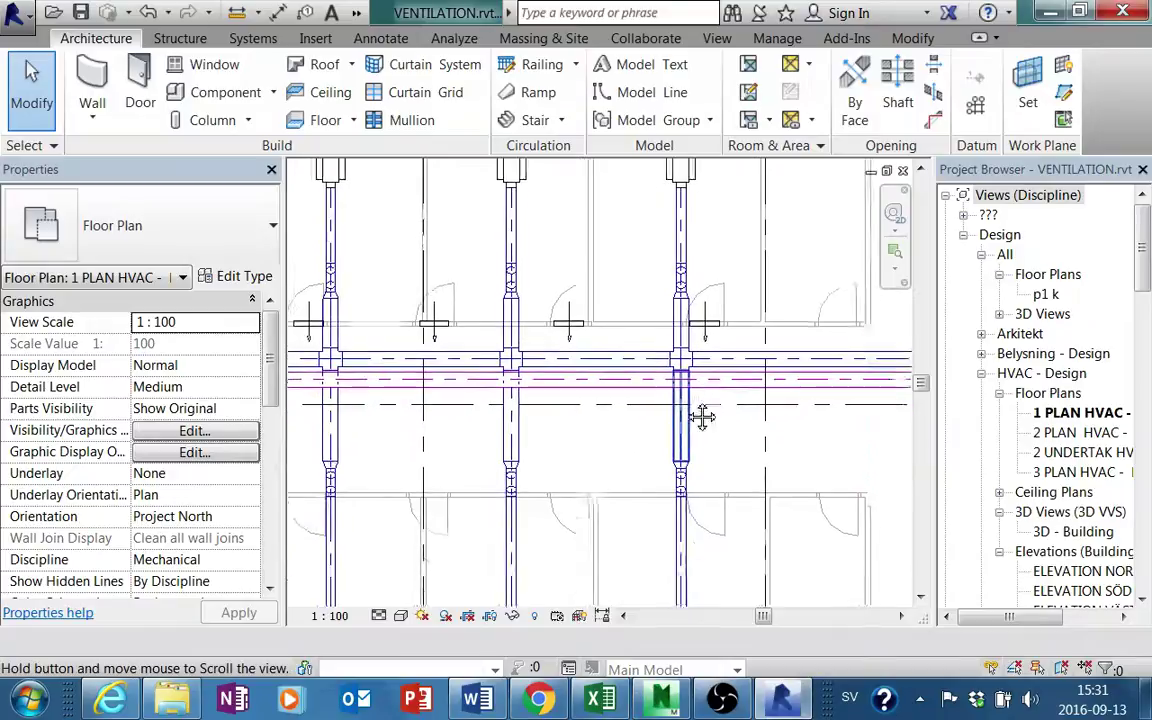
pyautogui.scroll(-1, 688, 428)
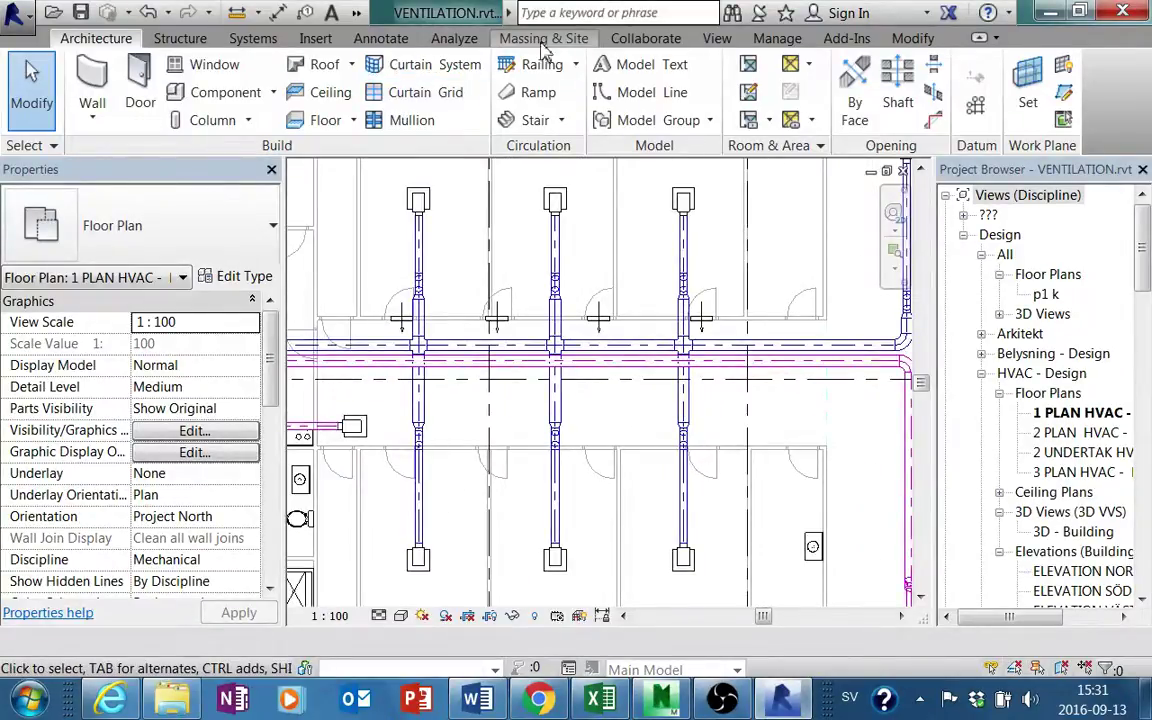
# Create a perspective camera from the corridor aimed at the doors to view the terminals
pyautogui.click(717, 38)
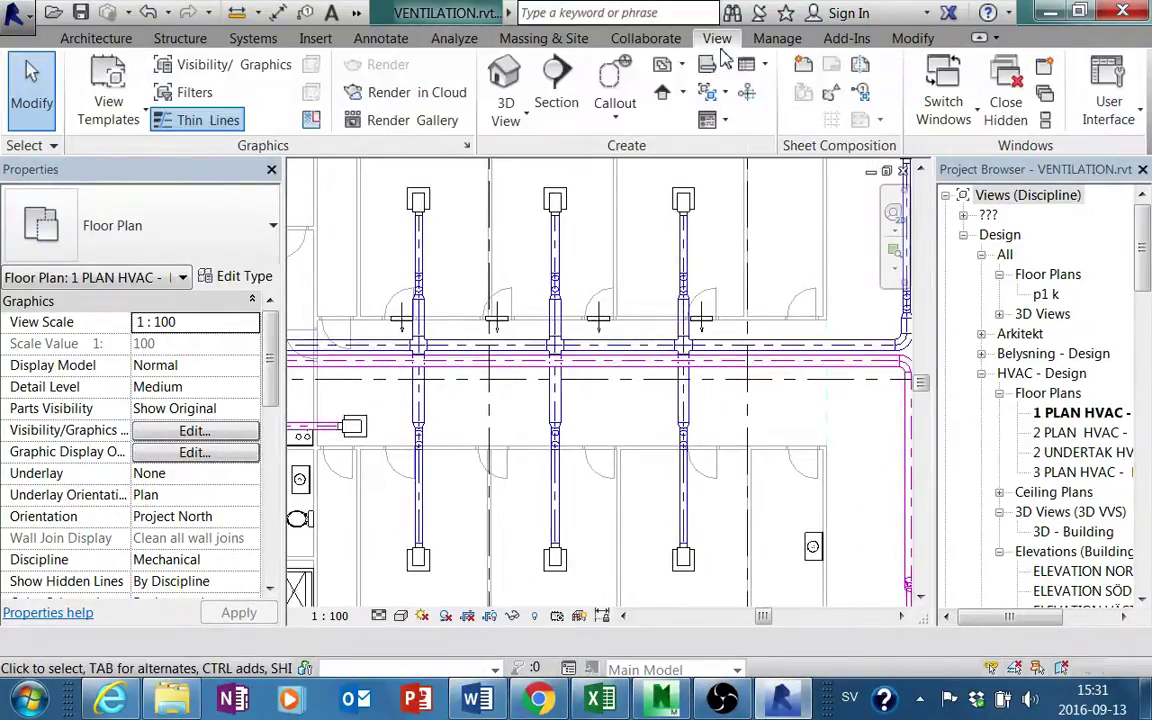
pyautogui.click(506, 112)
pyautogui.click(530, 198)
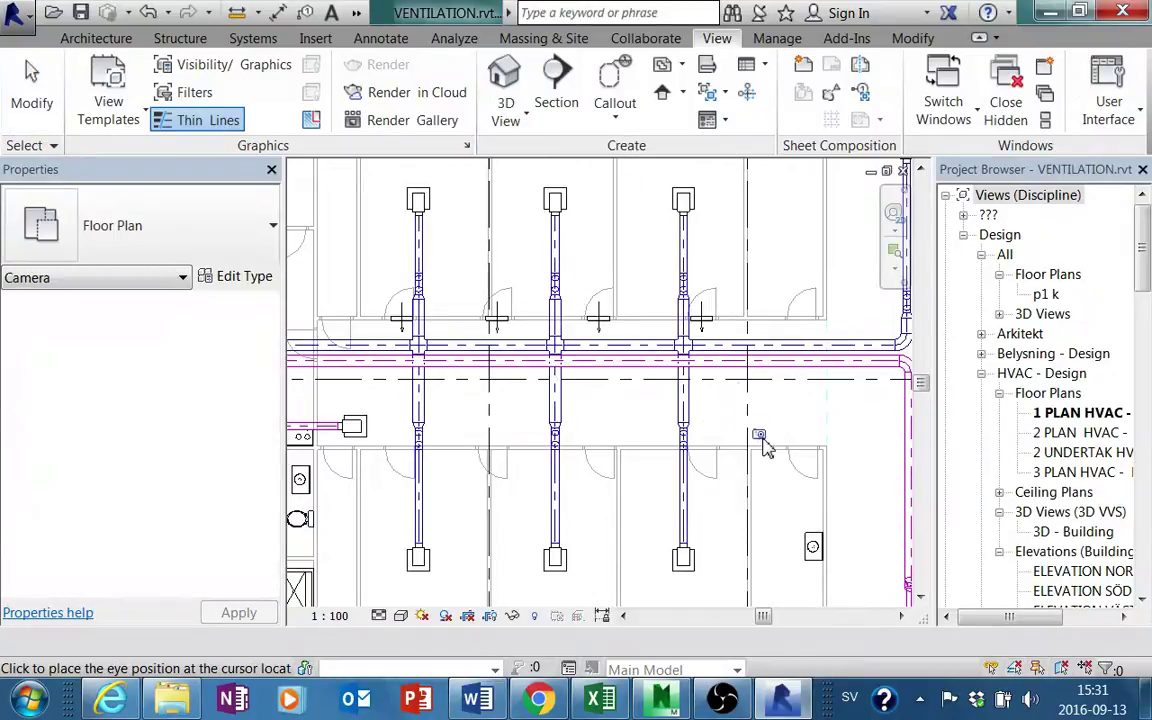
pyautogui.click(761, 440)
pyautogui.click(656, 337)
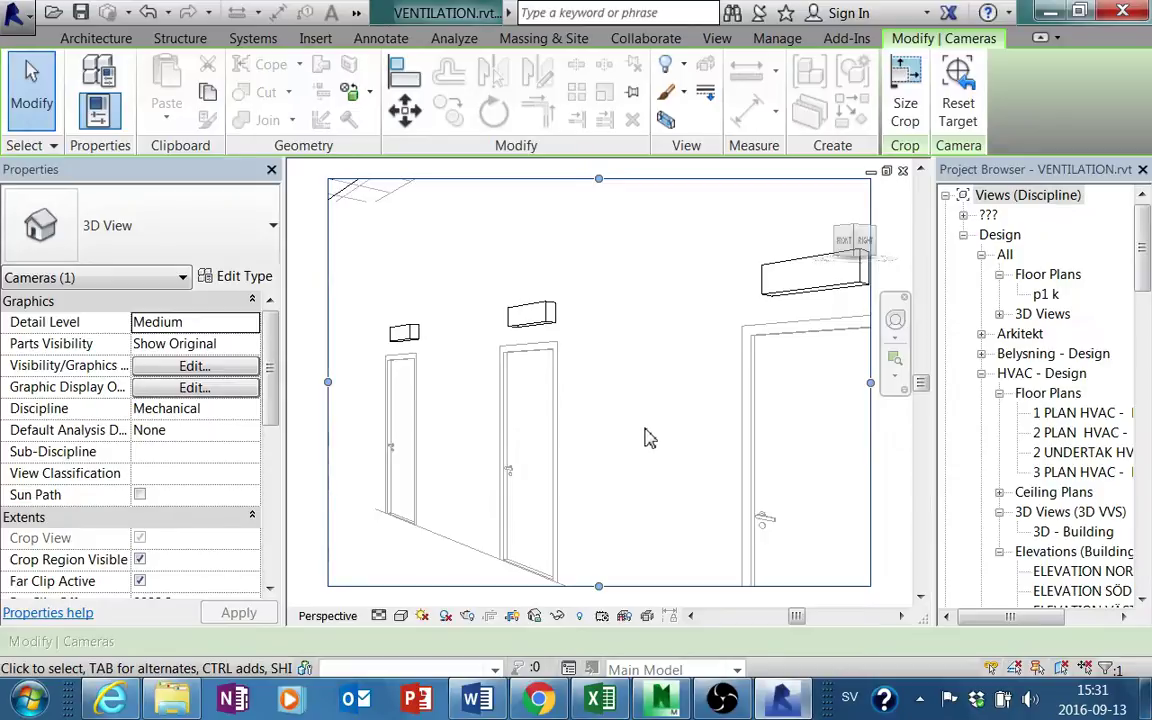
pyautogui.moveTo(650, 469); pyautogui.dragTo(612, 446, button='middle')
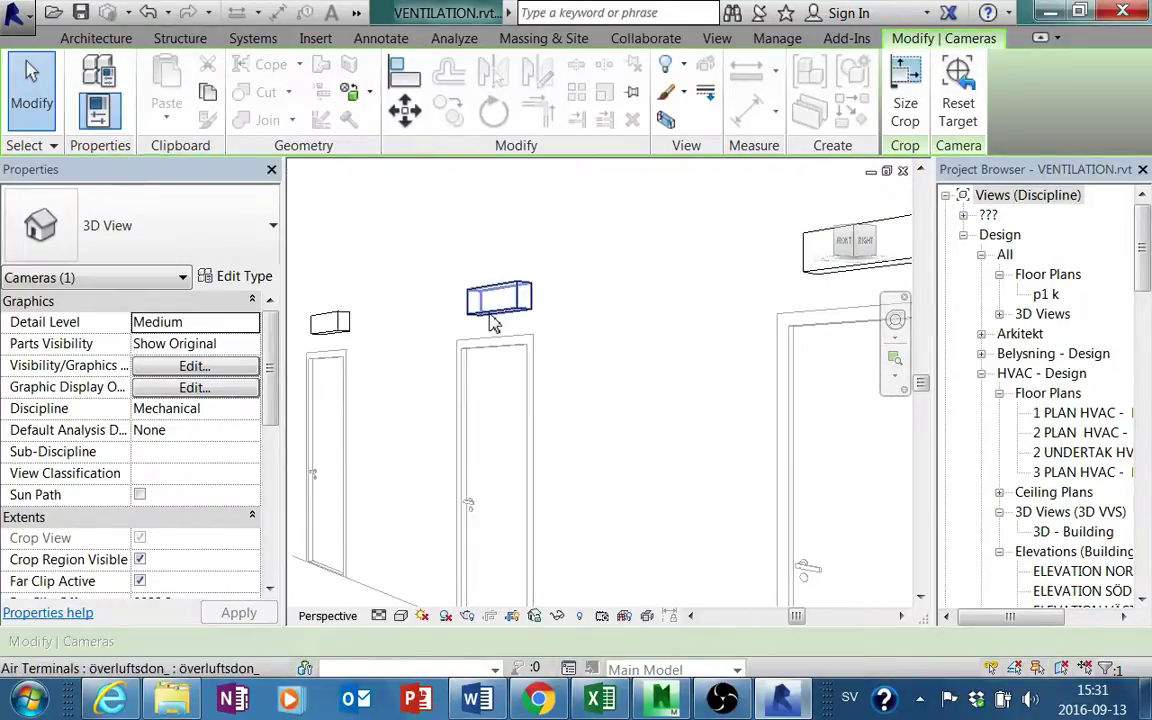
pyautogui.scroll(1, 488, 300)
# Open the p1 k floor plan and delete the 3D View 1 camera
pyautogui.click(1043, 295)
pyautogui.doubleClick(1043, 296)
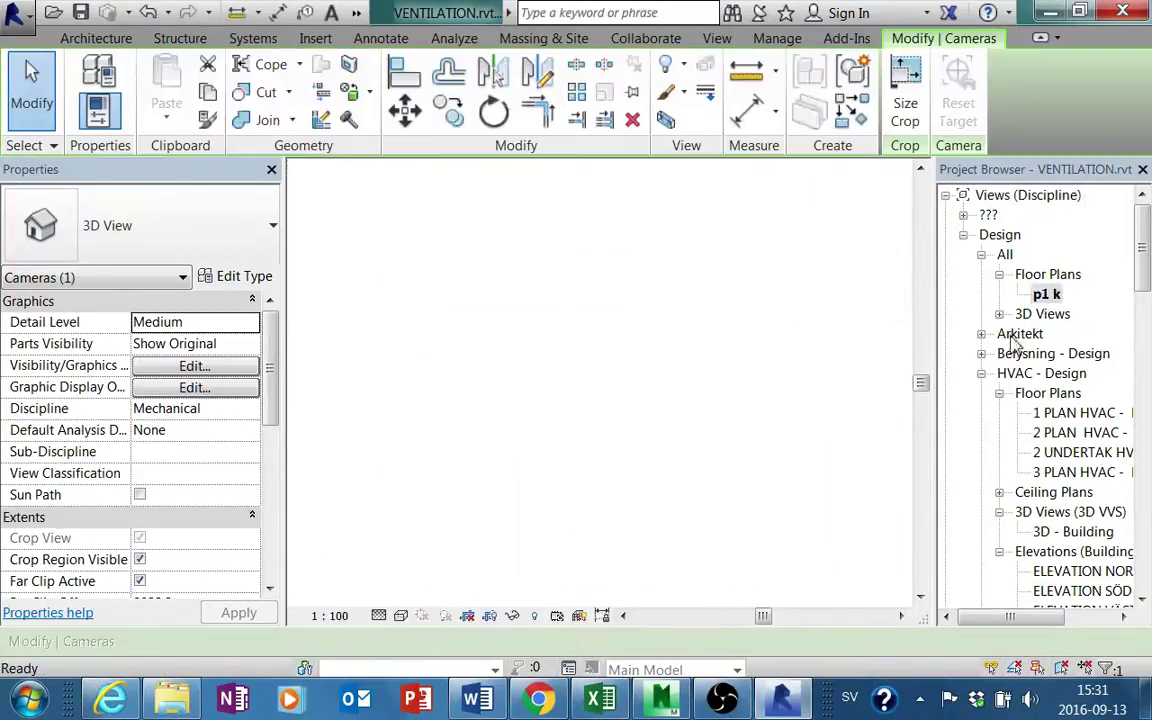
pyautogui.moveTo(597, 427)
pyautogui.mouseDown(button='middle')
pyautogui.moveTo(753, 455)
pyautogui.moveTo(545, 405)
pyautogui.mouseUp(button='middle')
pyautogui.press('Delete')
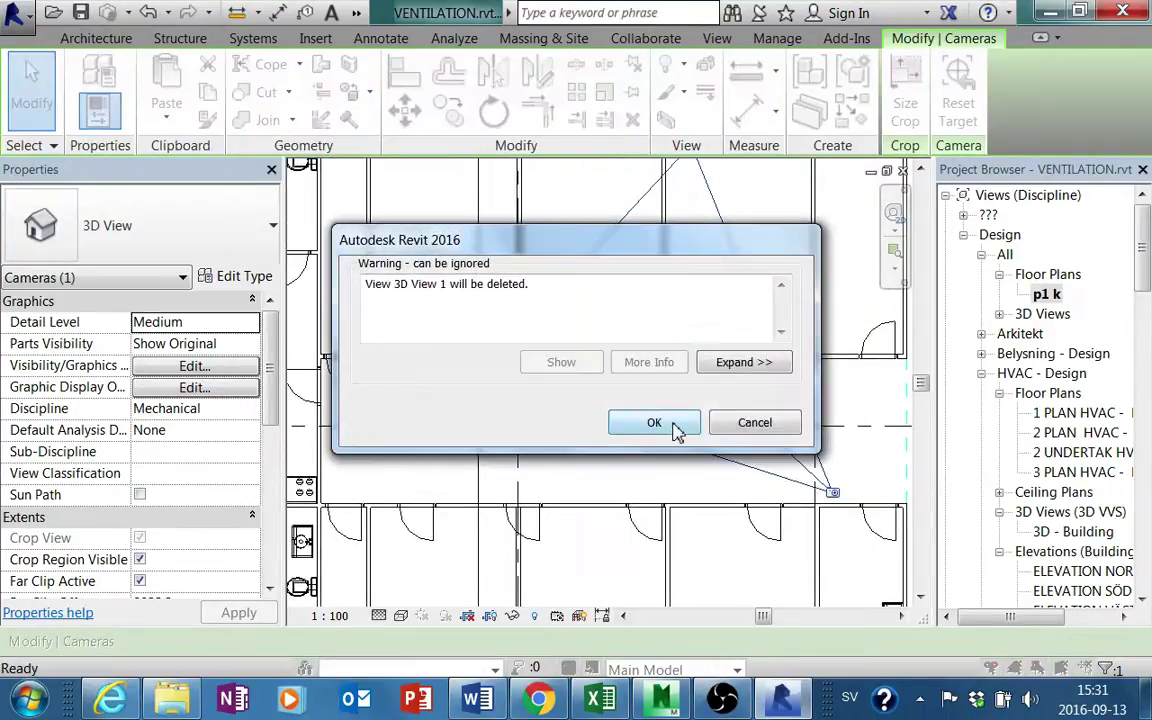
pyautogui.click(672, 424)
# Open the air terminal above the door in the family editor
pyautogui.scroll(3, 640, 420)
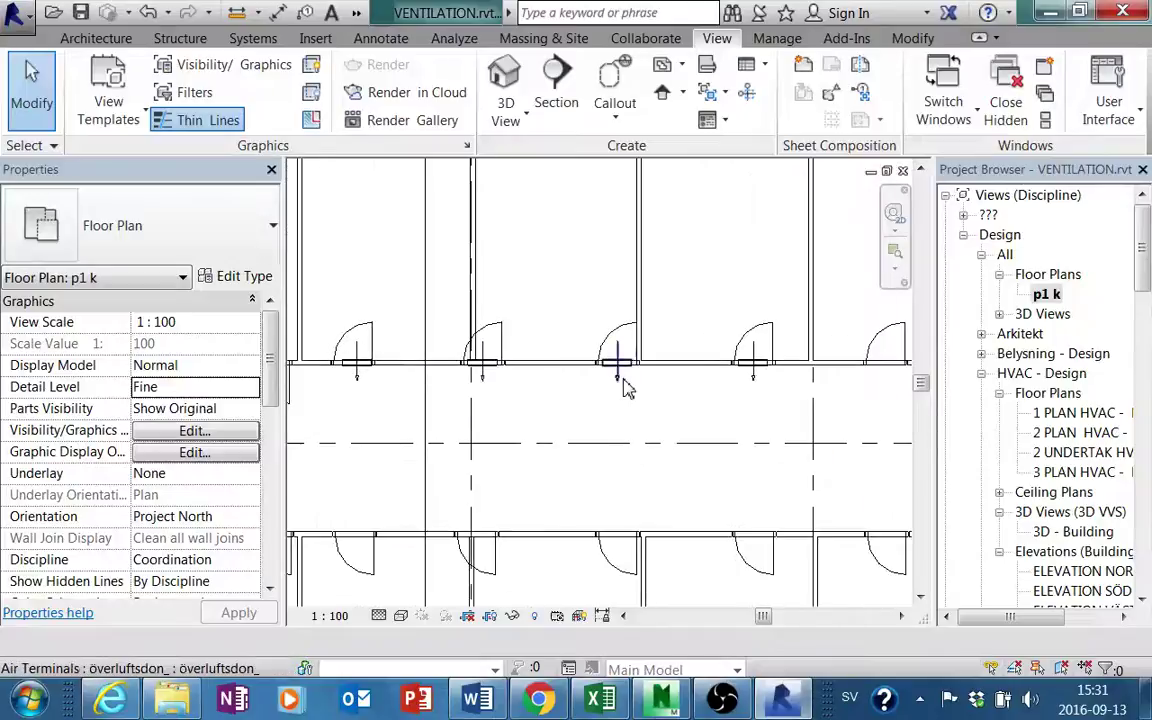
pyautogui.scroll(2, 622, 390)
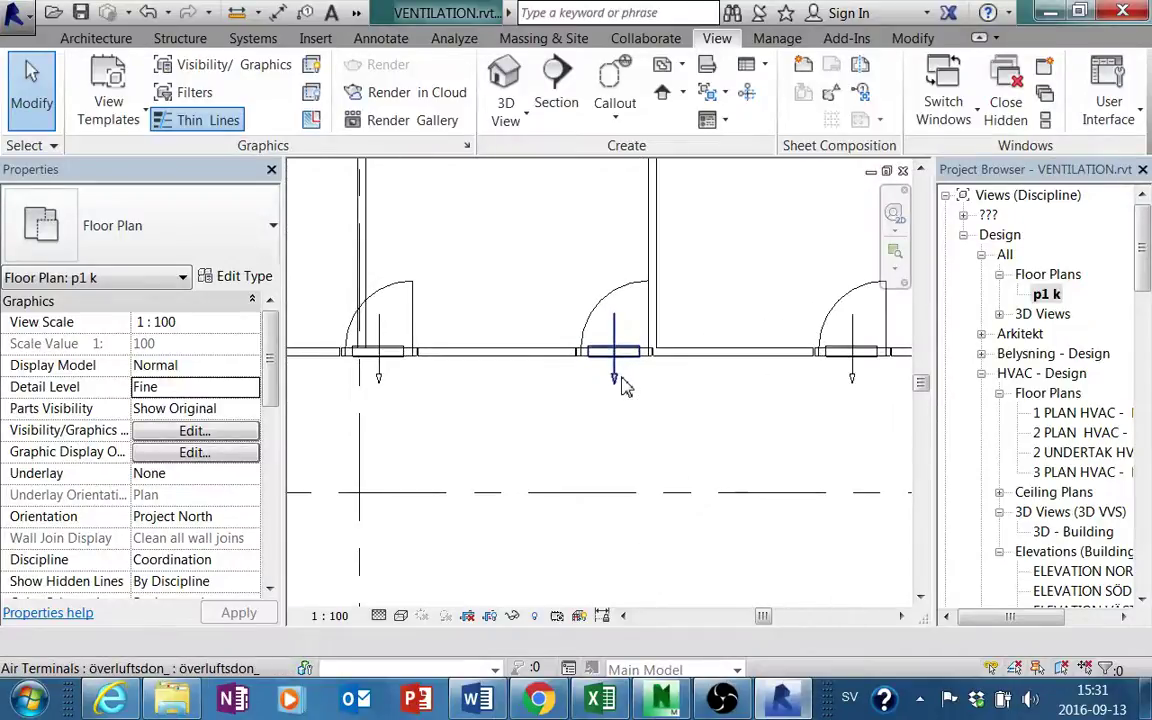
pyautogui.click(617, 381)
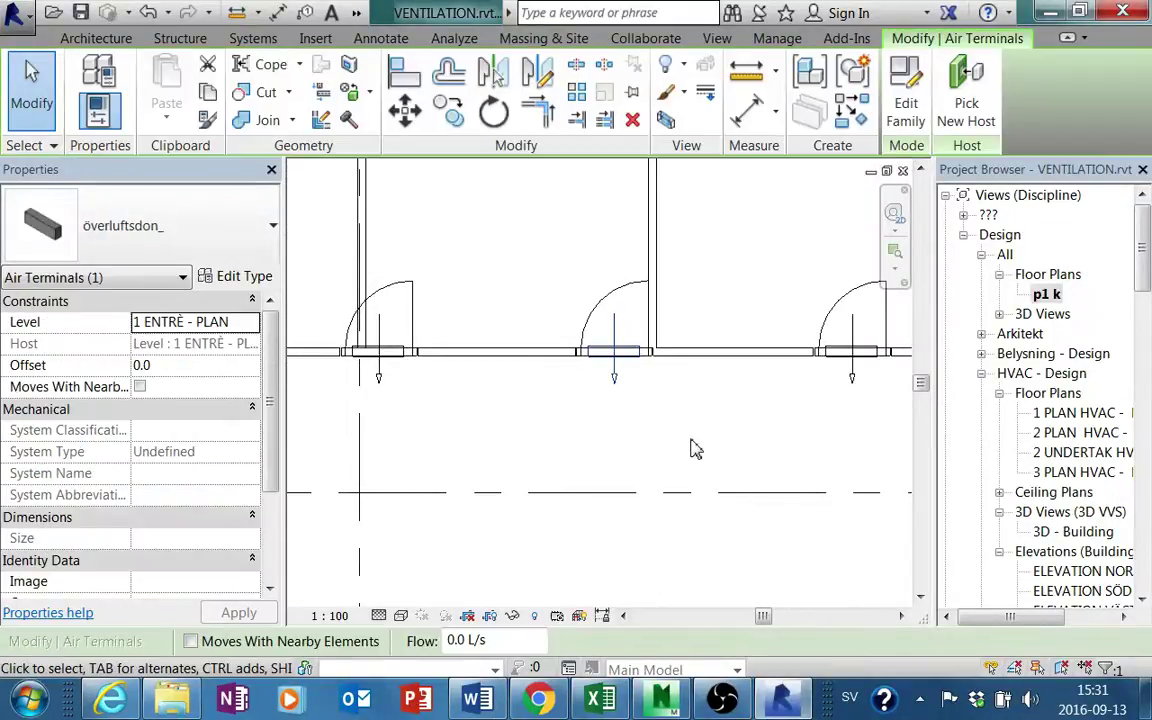
pyautogui.press('Escape')
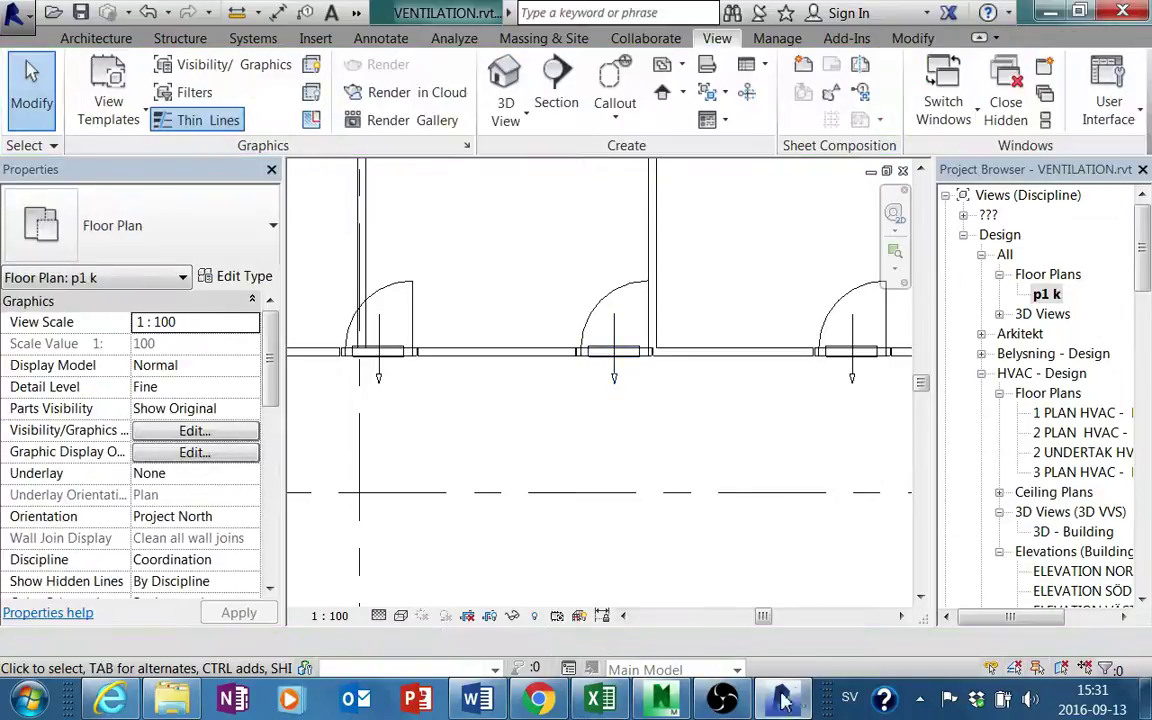
pyautogui.doubleClick(614, 350)
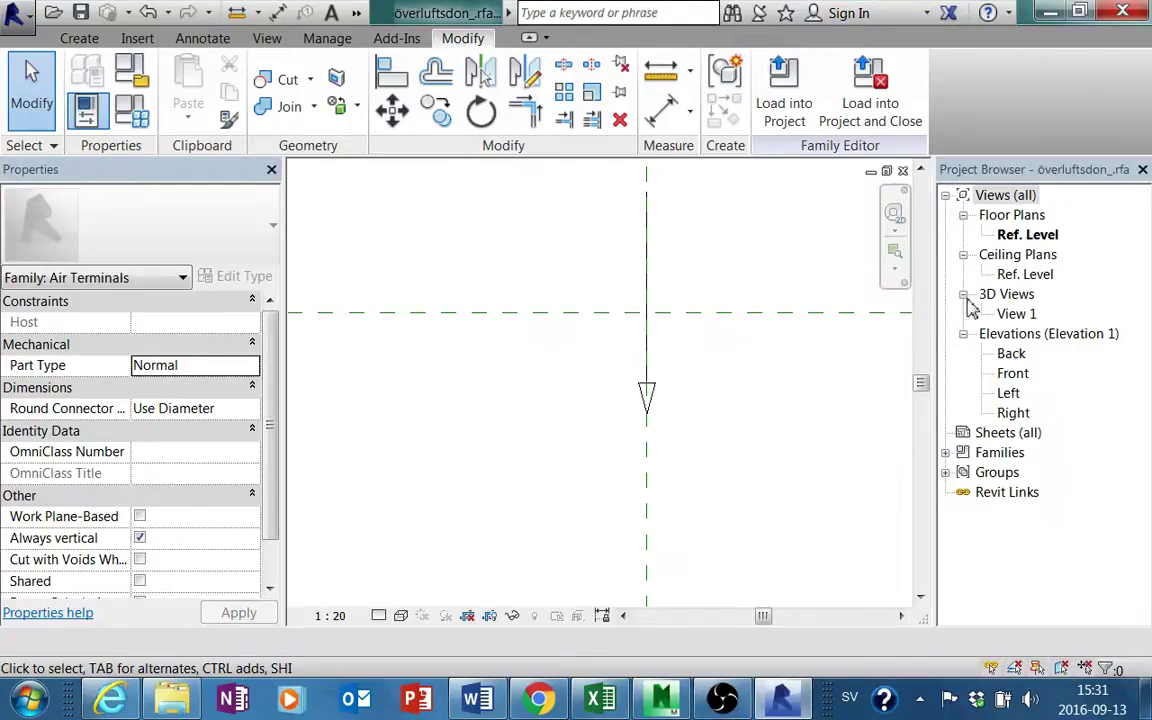
# Turn off Fine detail visibility for the five arrow lines, then load the family into the project
pyautogui.moveTo(617, 432); pyautogui.dragTo(668, 162)
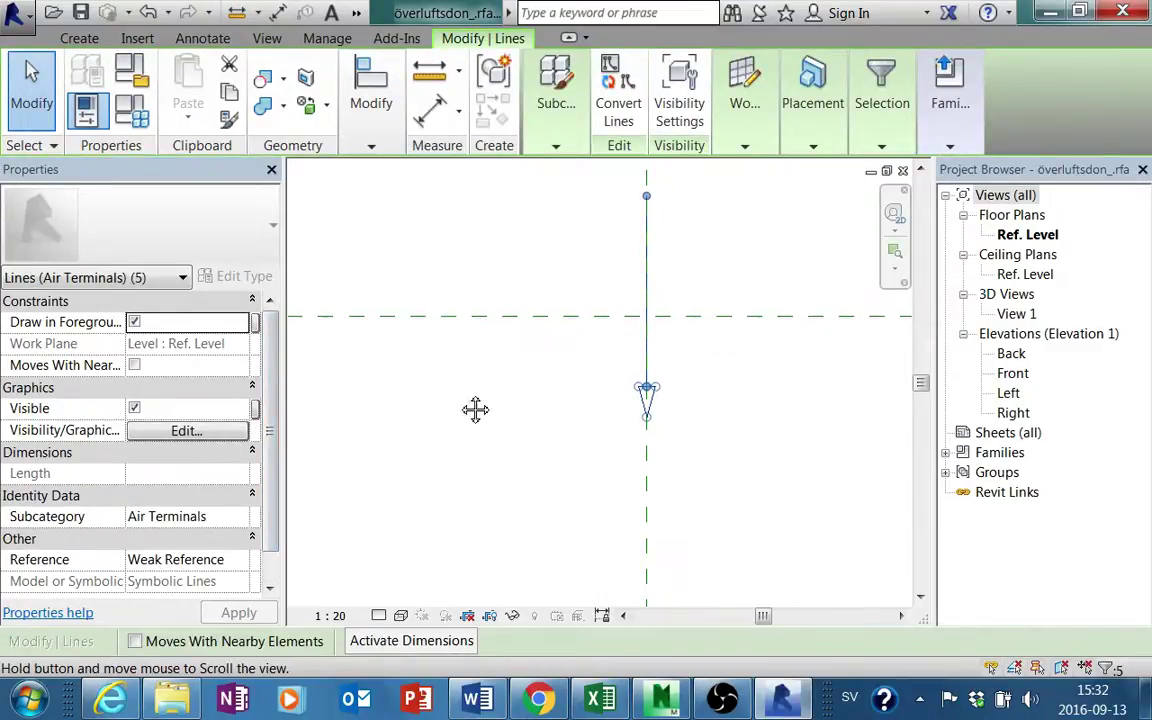
pyautogui.moveTo(473, 409); pyautogui.dragTo(442, 453, button='middle')
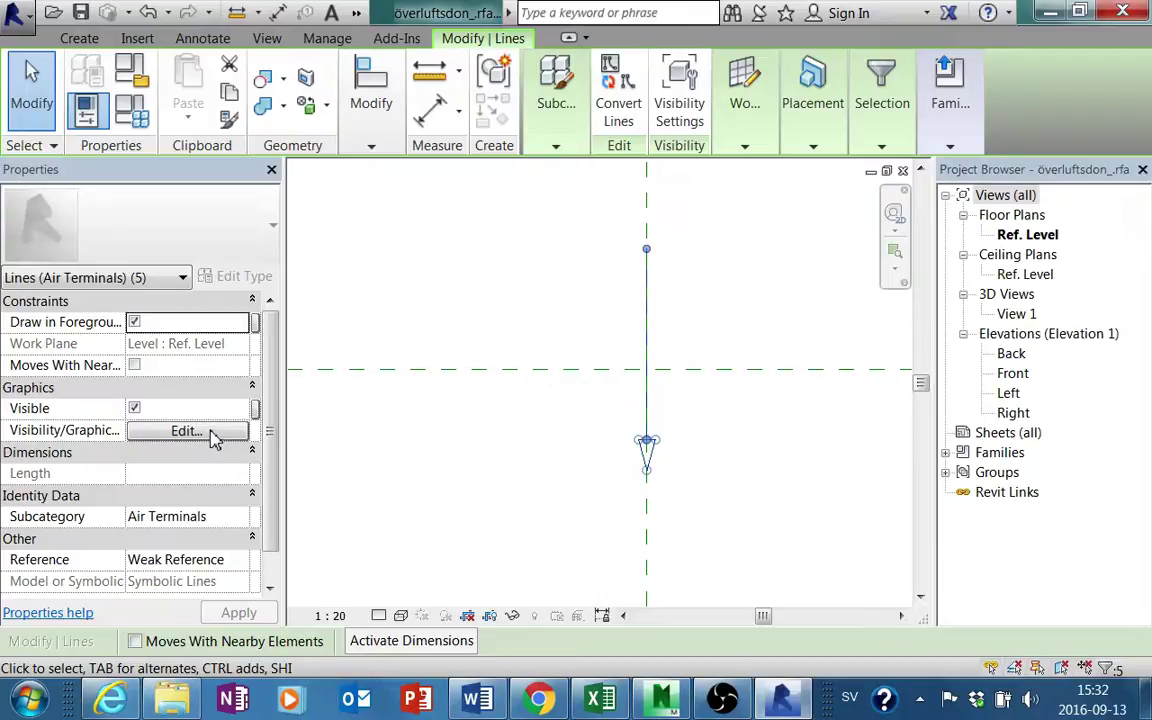
pyautogui.click(187, 431)
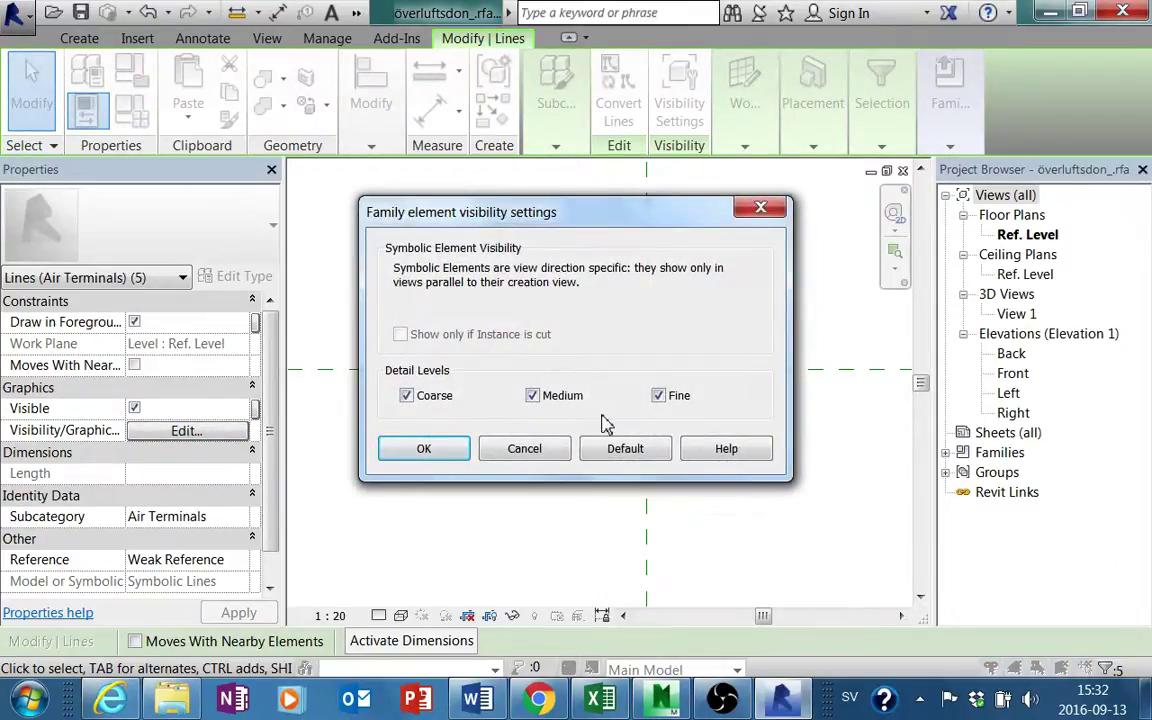
pyautogui.click(535, 398)
pyautogui.click(545, 400)
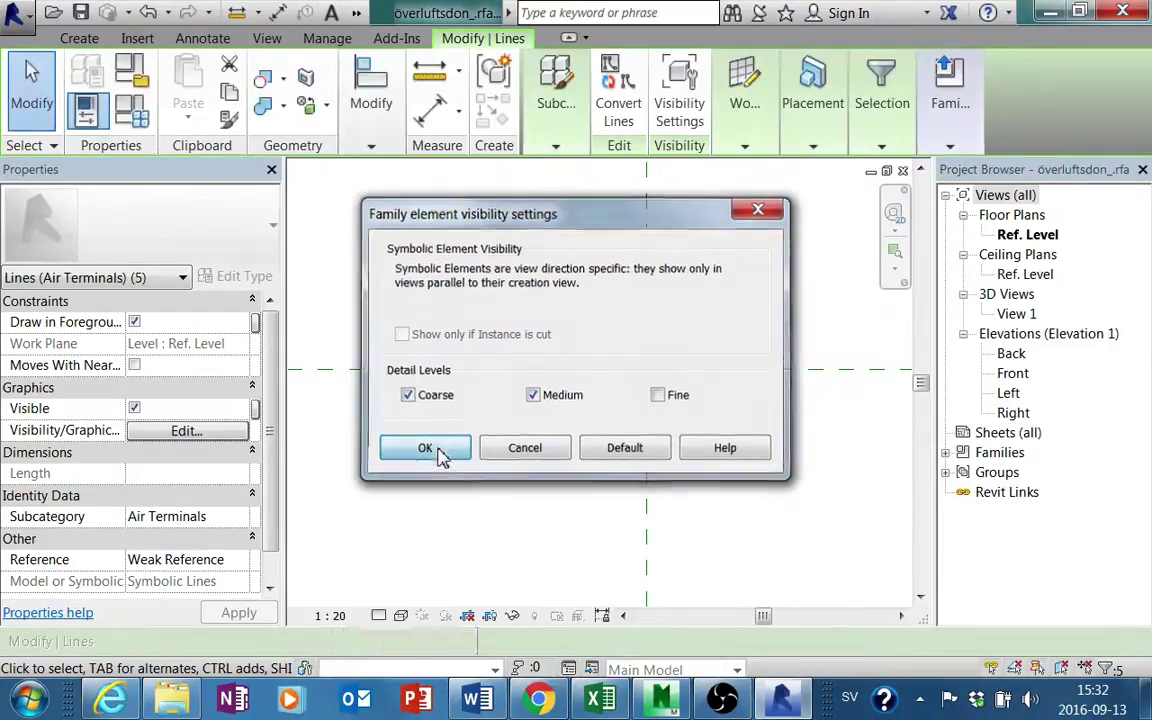
pyautogui.click(440, 452)
pyautogui.moveTo(949, 98)
pyautogui.click(952, 204)
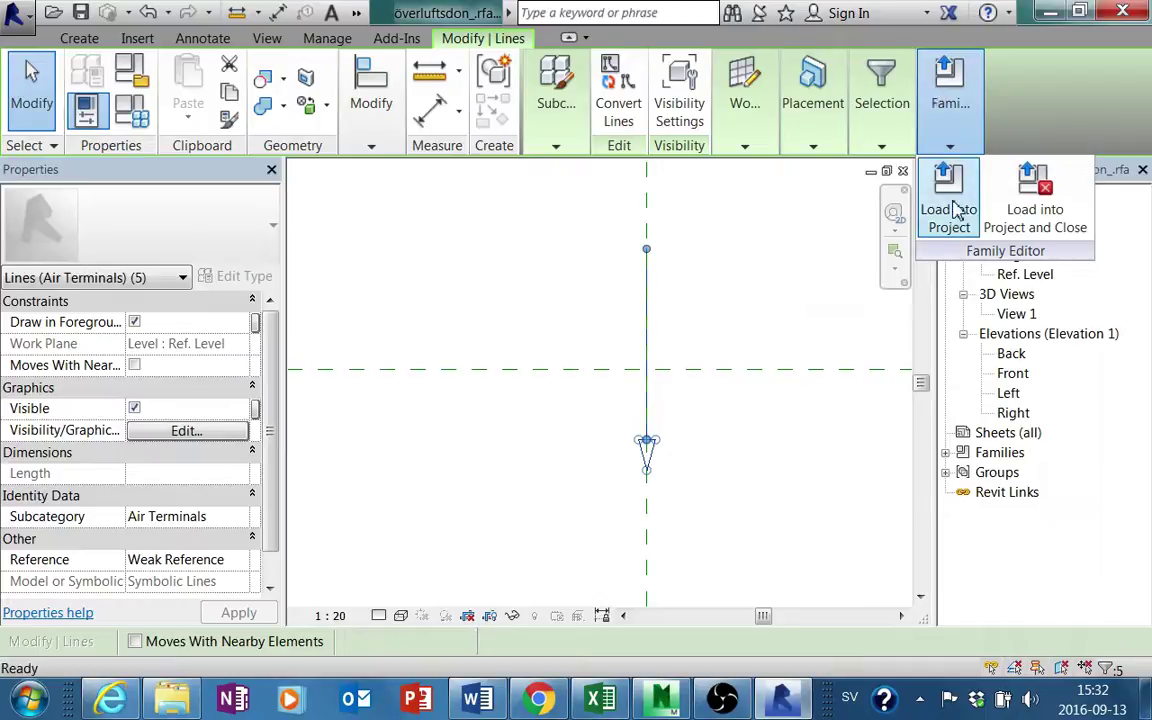
# Overwrite the existing family in VENTILATION.rvt and switch p1 k to Medium detail
pyautogui.click(519, 514)
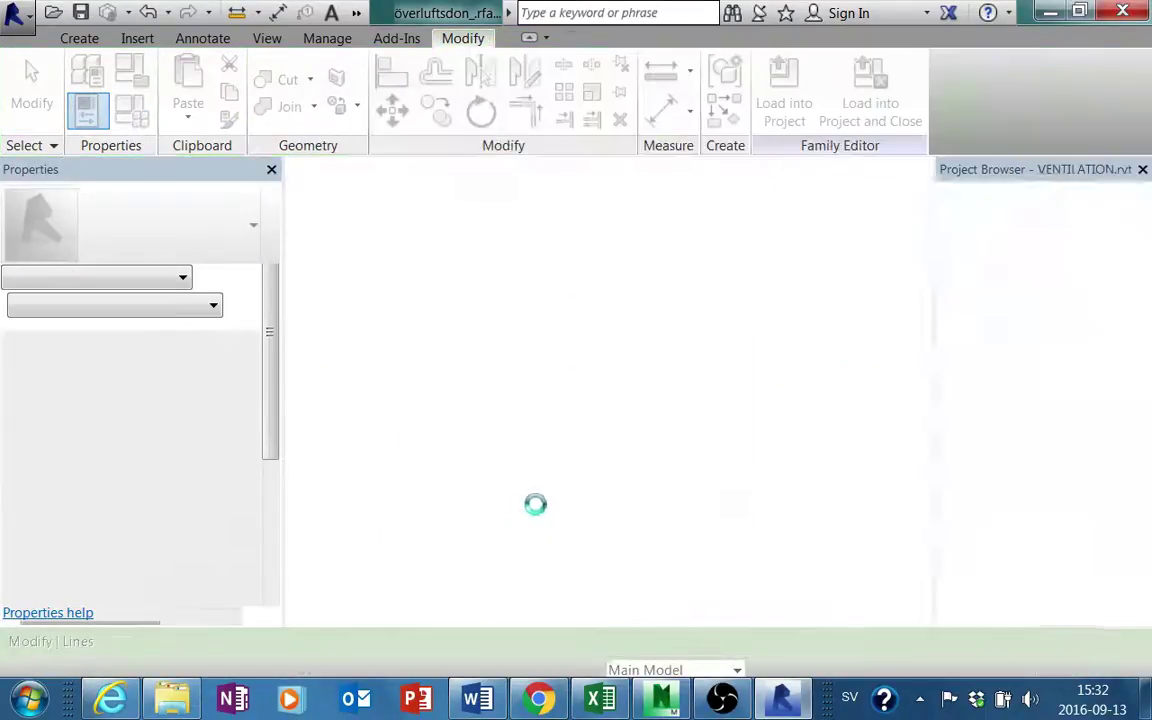
pyautogui.click(643, 298)
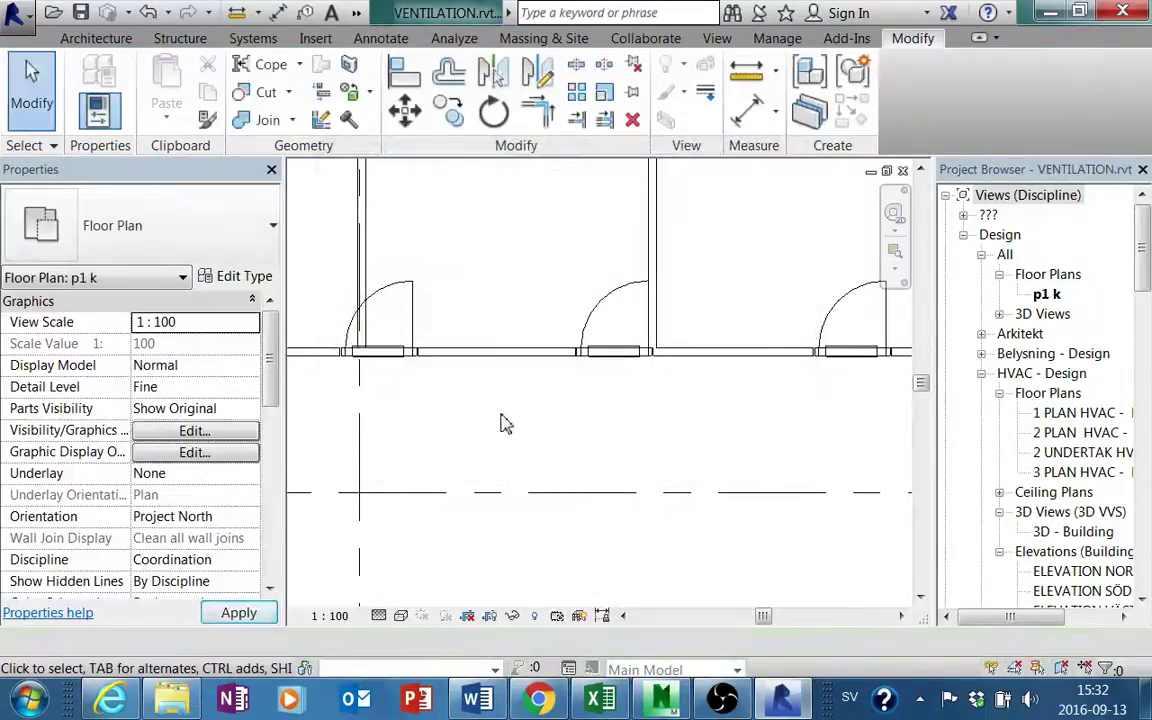
pyautogui.click(400, 615)
pyautogui.click(379, 615)
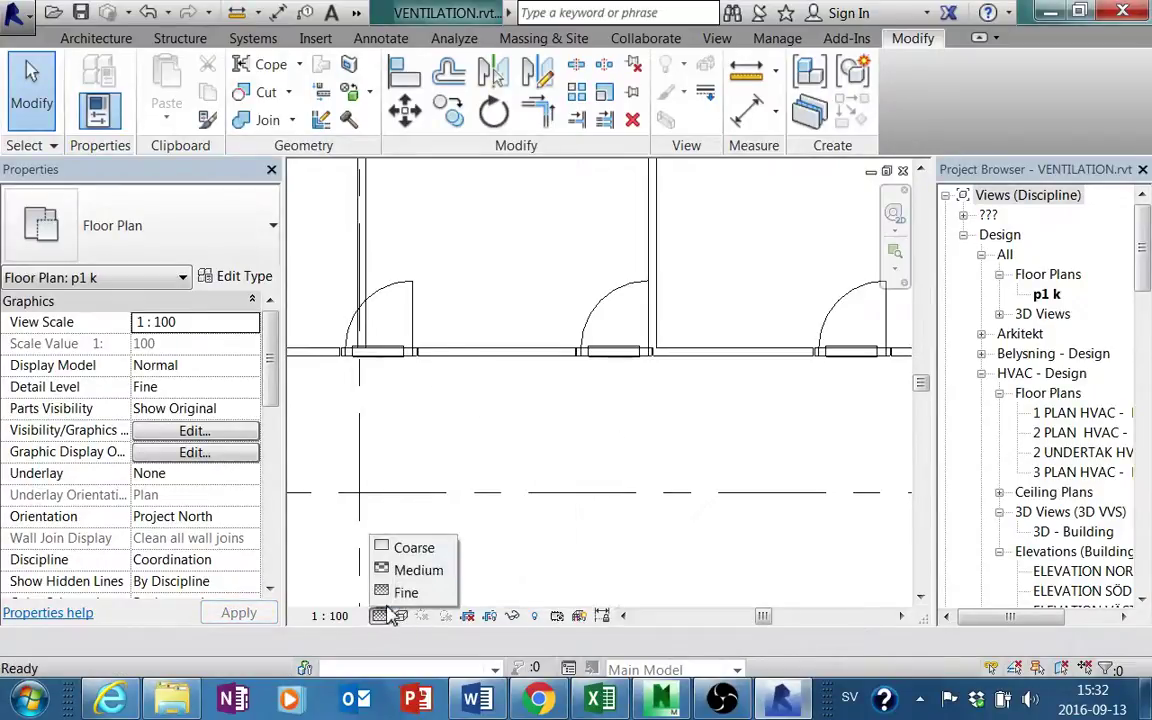
pyautogui.click(402, 572)
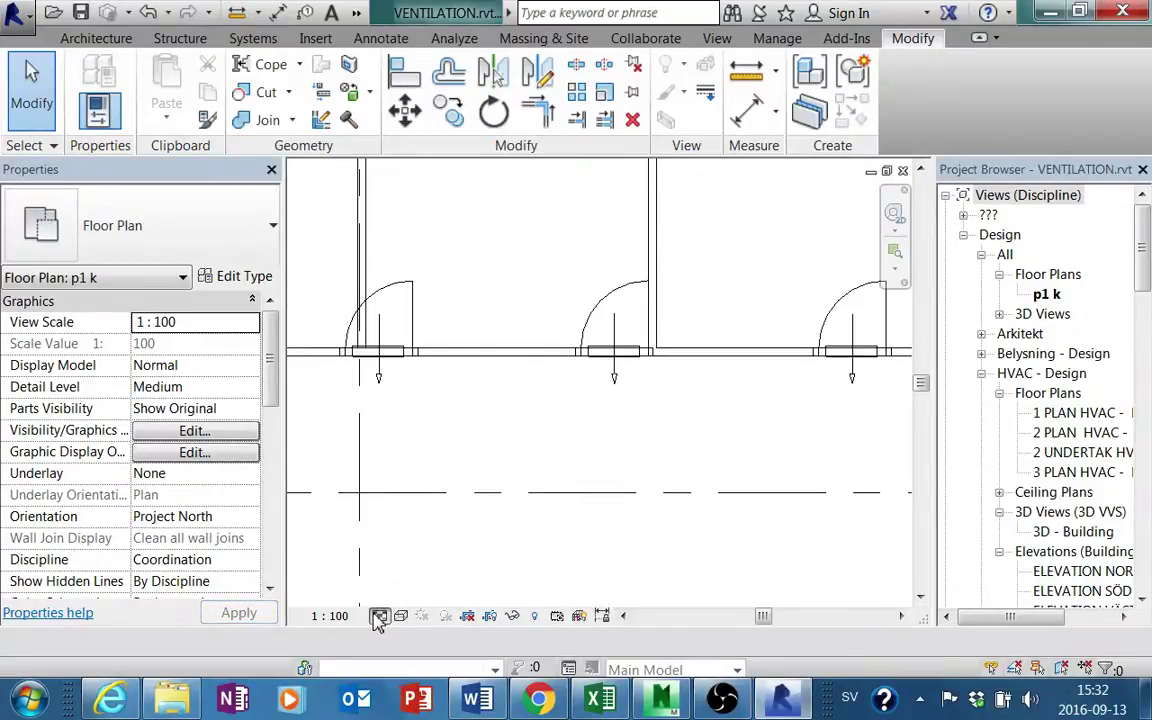
# Check the plan at Coarse detail, then return it to Medium
pyautogui.click(379, 615)
pyautogui.click(405, 549)
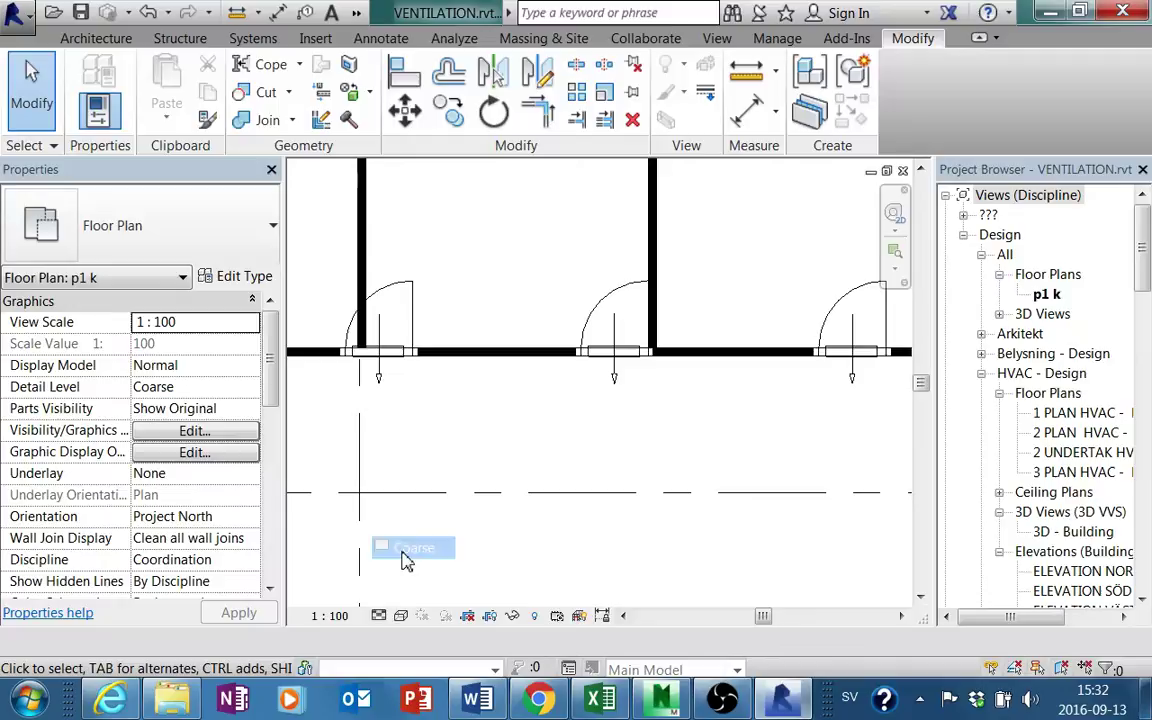
pyautogui.click(381, 615)
pyautogui.click(402, 570)
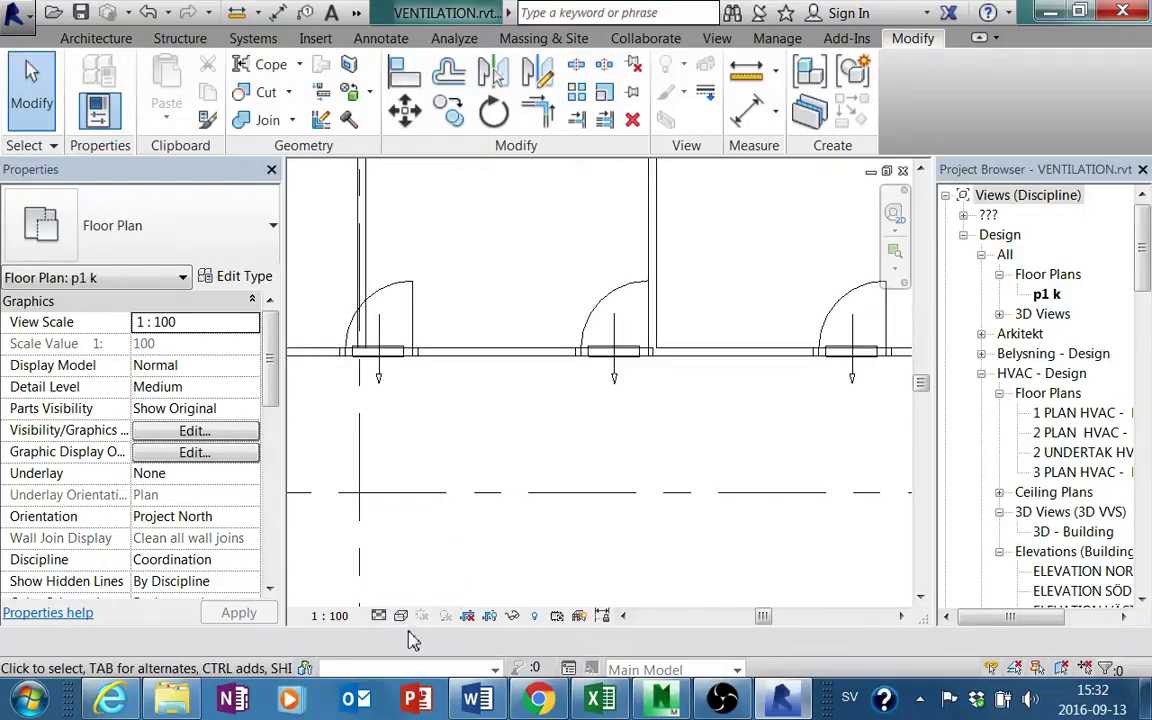
# Edit the air terminal family and open its box extrusion's visibility settings in the Ref. Level ceiling plan
pyautogui.doubleClick(401, 358)
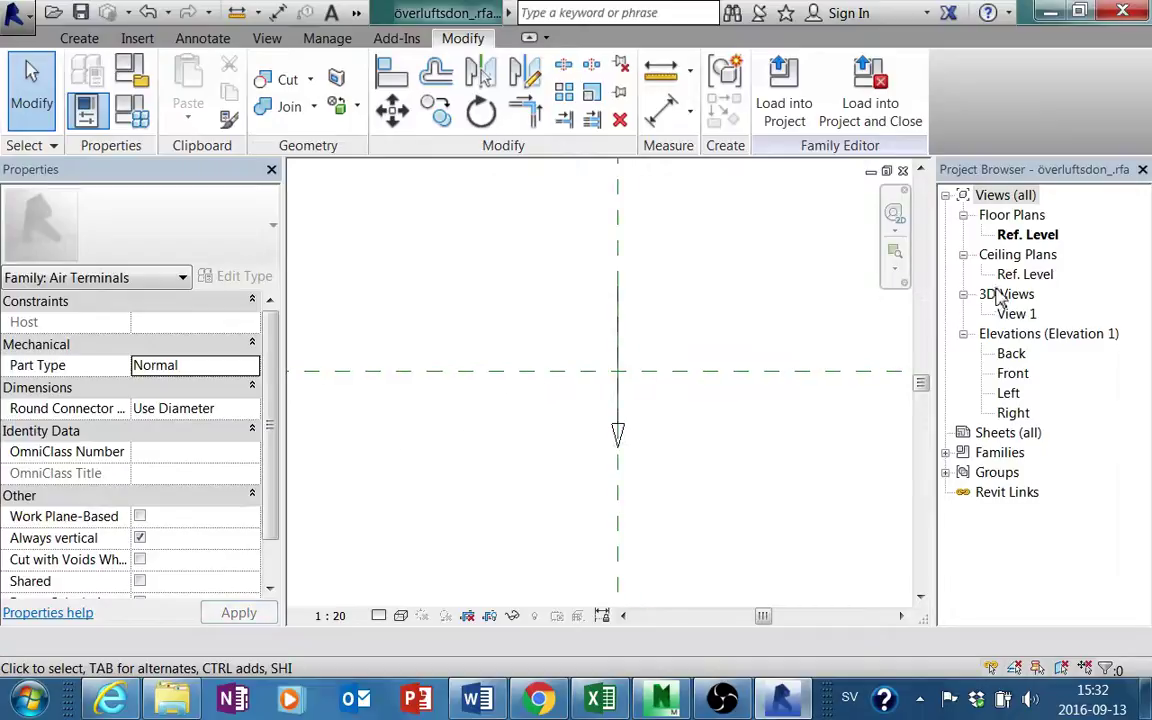
pyautogui.doubleClick(1024, 274)
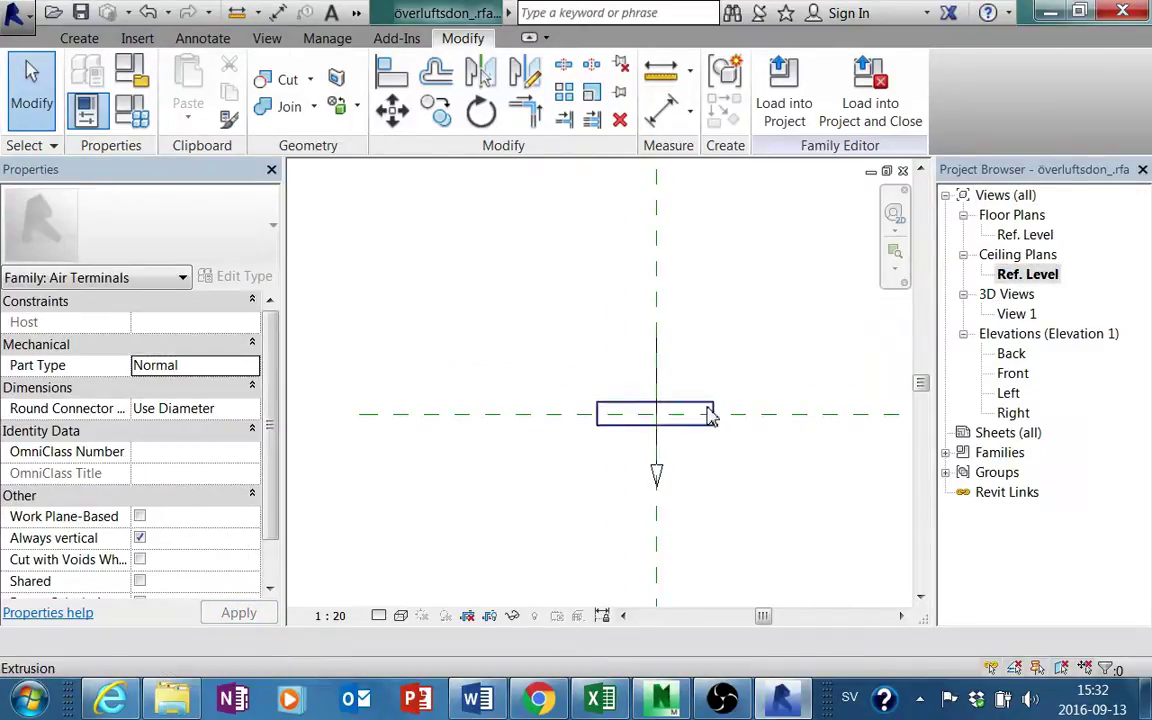
pyautogui.click(710, 417)
pyautogui.moveTo(690, 412); pyautogui.dragTo(595, 406, button='middle')
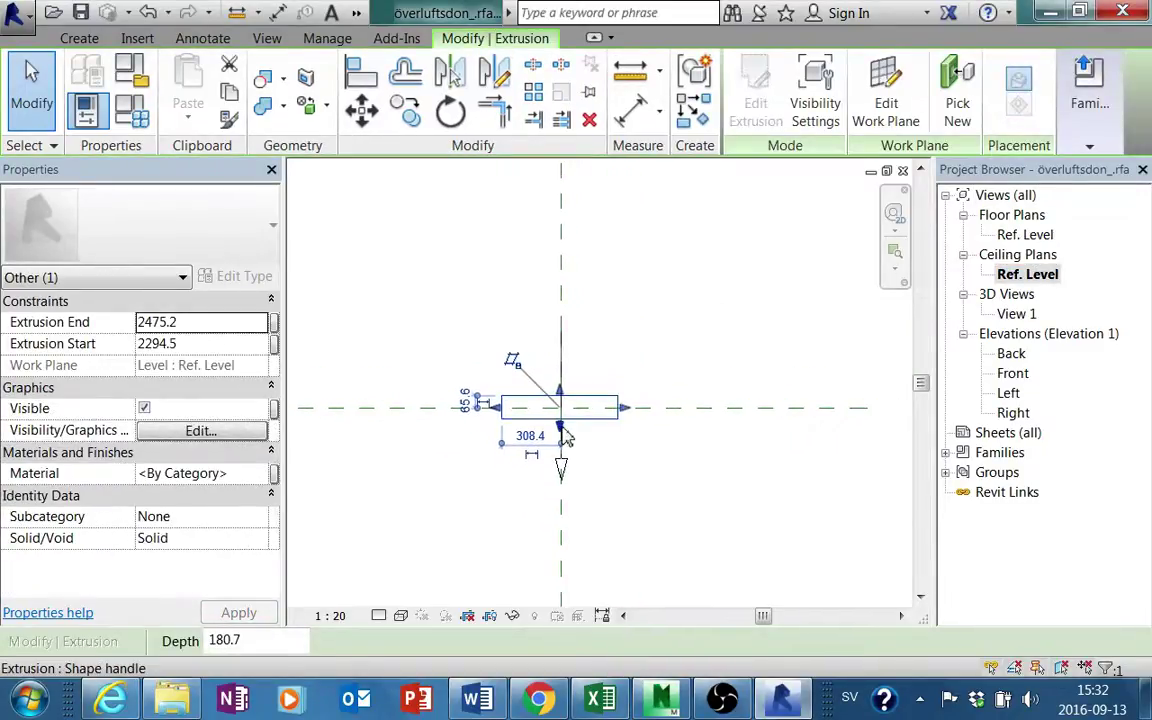
pyautogui.click(227, 438)
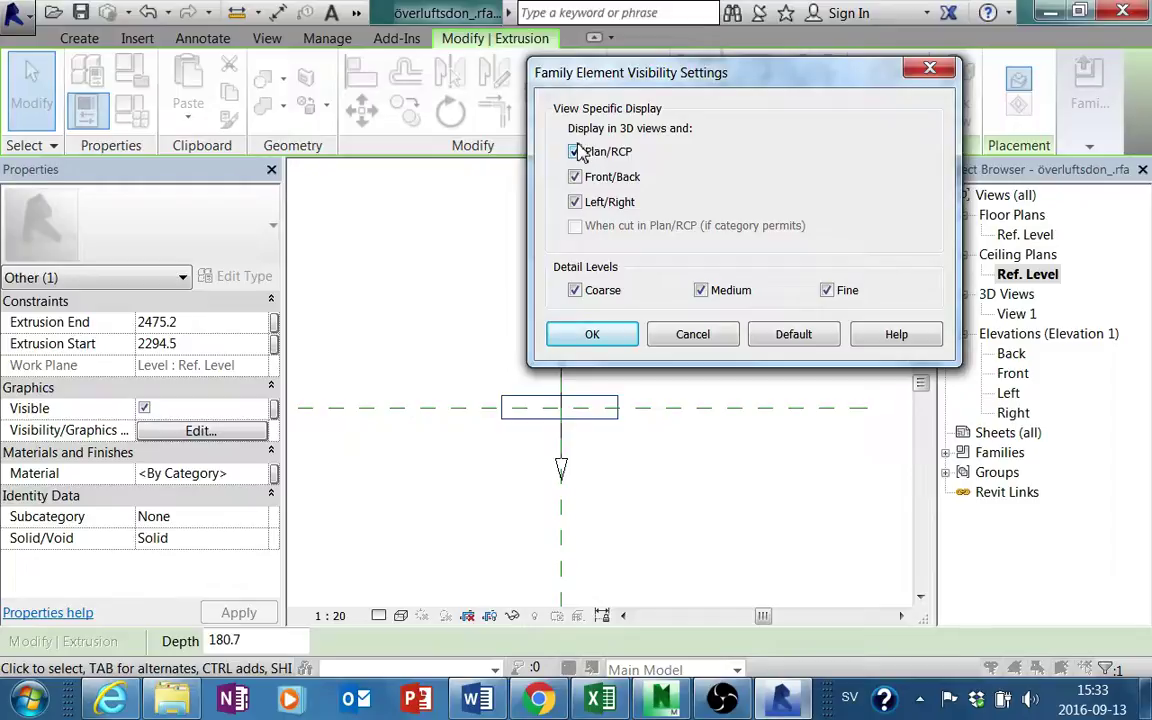
# Close the visibility dialog unchanged and reload the family into VENTILATION.rvt
pyautogui.click(930, 68)
pyautogui.click(828, 244)
pyautogui.click(785, 95)
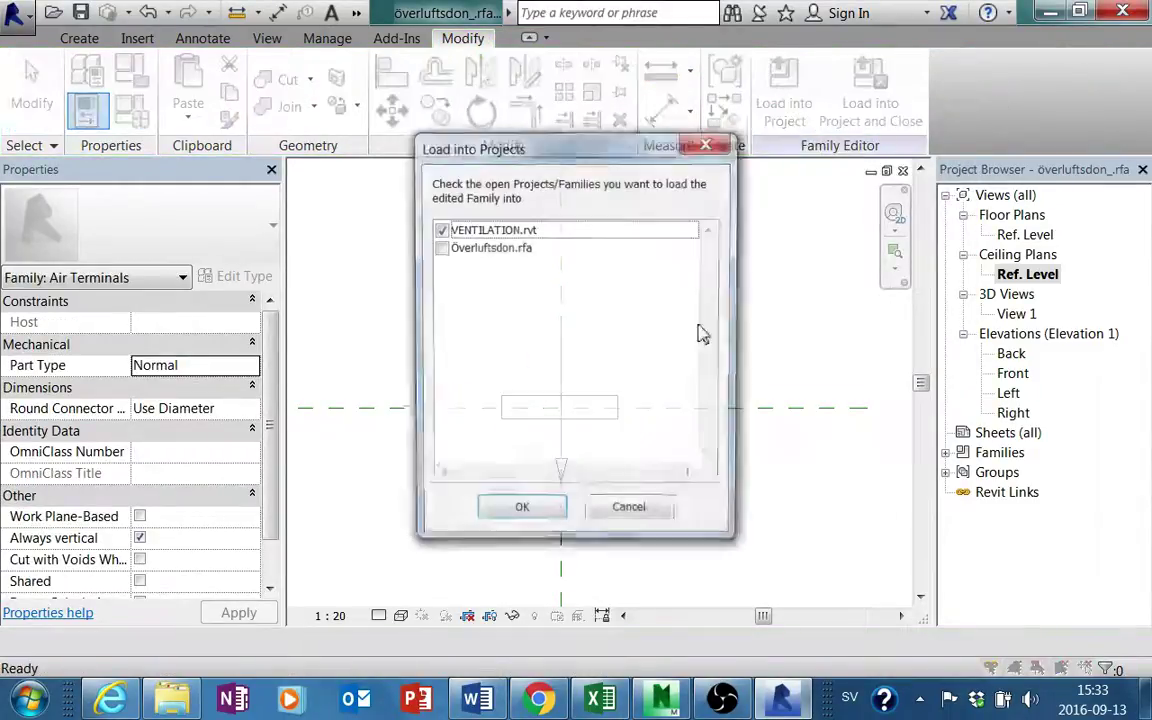
pyautogui.click(510, 515)
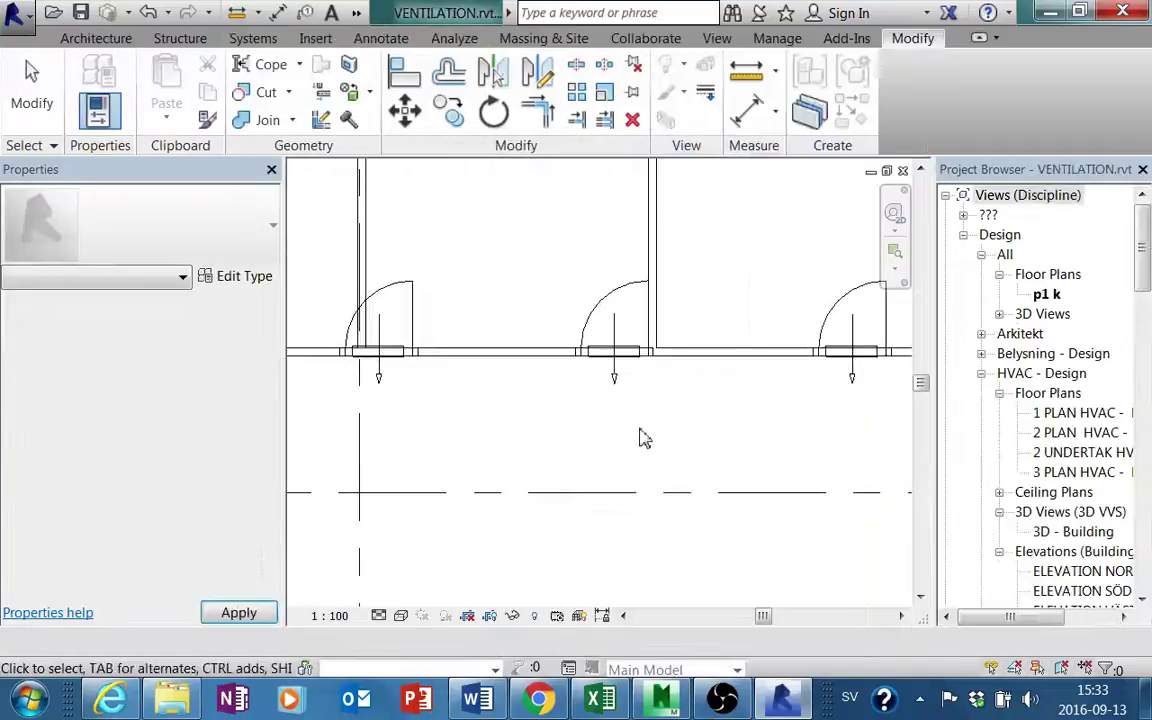
pyautogui.scroll(-2, 602, 424)
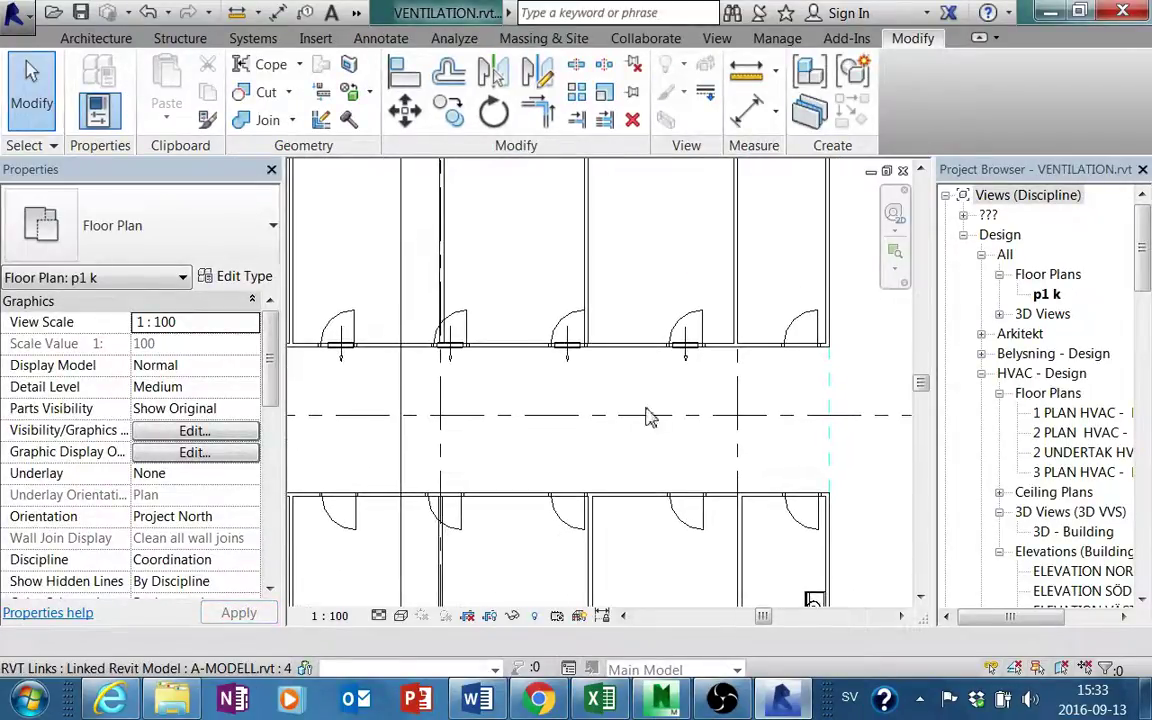